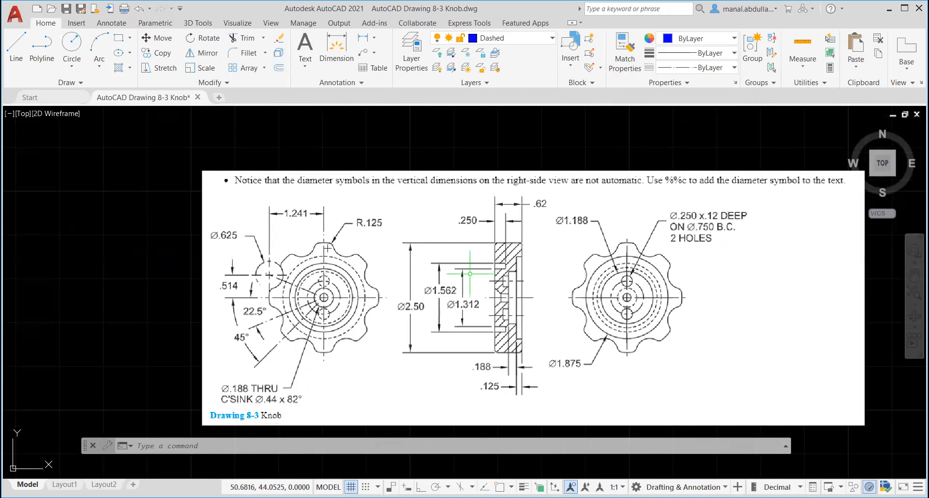
- Examine the knob reference drawing, including its front, section and rear views with their dimensions
{"action": "scroll", "coordinate": [547, 268], "scroll_direction": "down", "scroll_amount": 2}
{"action": "middle_click_drag", "start_coordinate": [548, 219], "coordinate": [548, 261]}
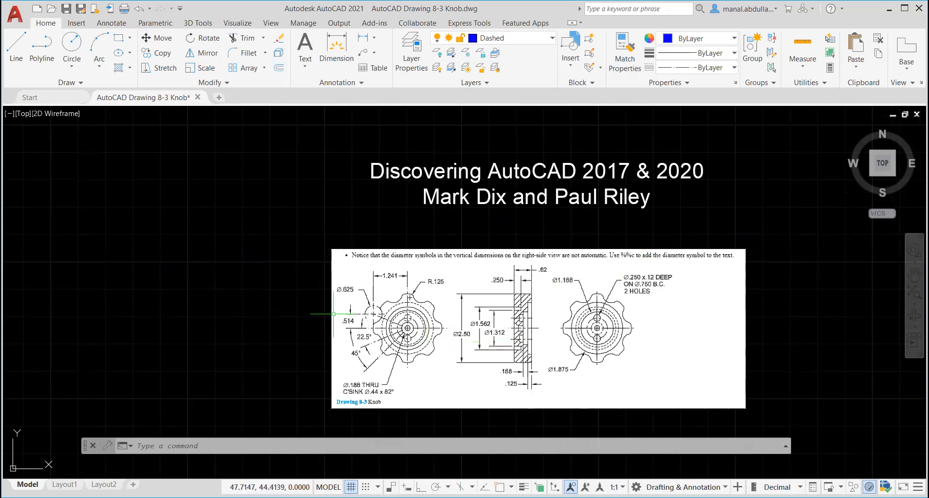
{"action": "scroll", "coordinate": [388, 337], "scroll_direction": "up", "scroll_amount": 2}
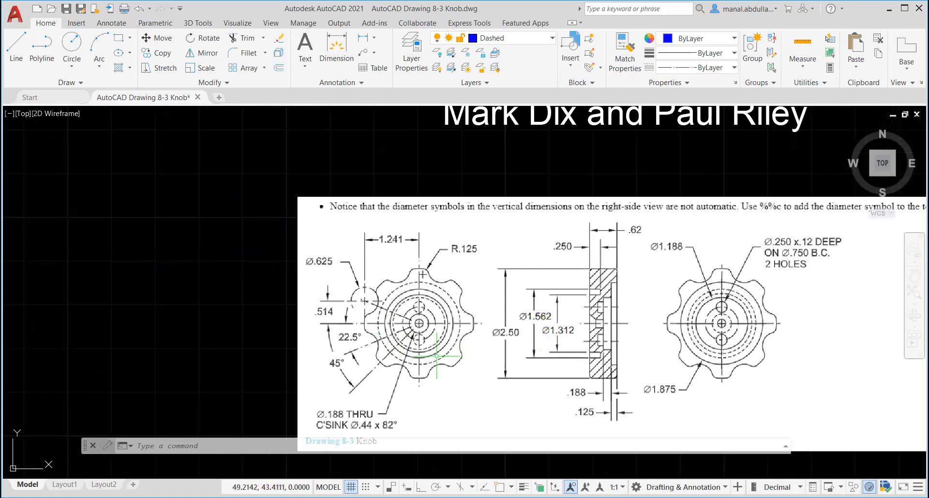
{"action": "scroll", "coordinate": [438, 356], "scroll_direction": "up", "scroll_amount": 4}
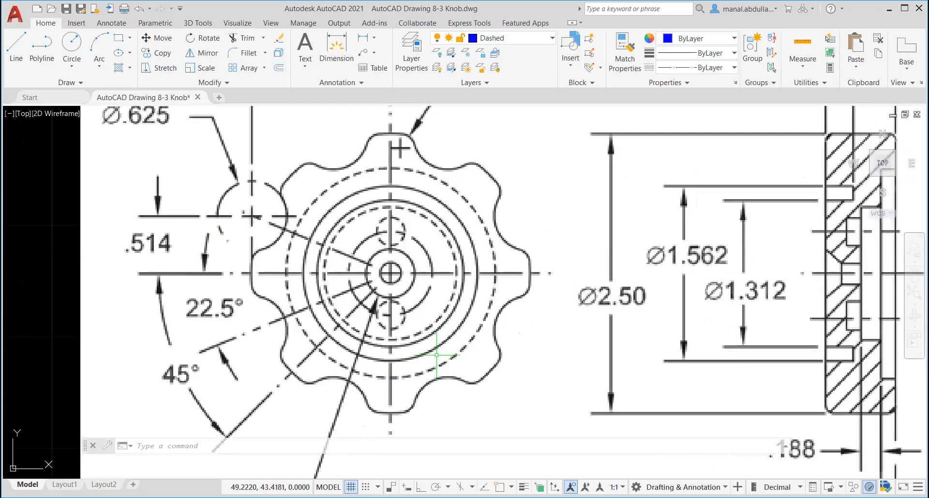
{"action": "scroll", "coordinate": [437, 355], "scroll_direction": "down", "scroll_amount": 5}
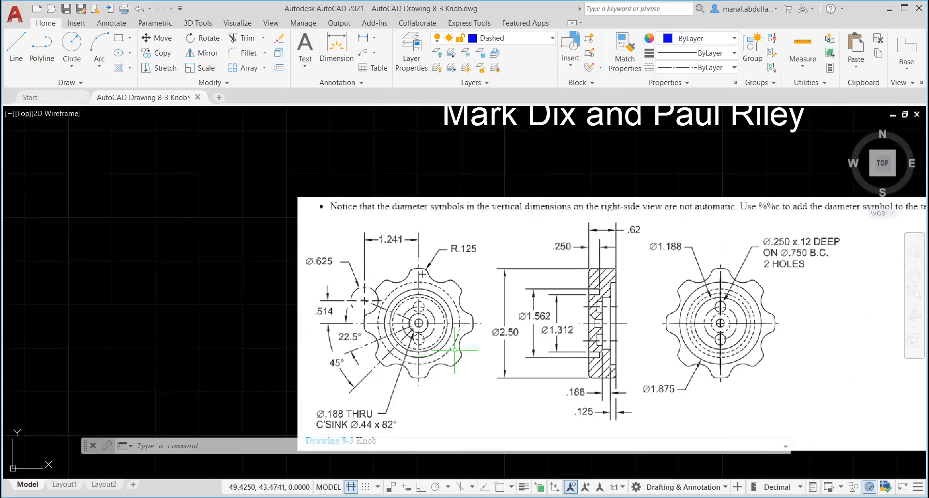
{"action": "scroll", "coordinate": [445, 300], "scroll_direction": "up", "scroll_amount": 2}
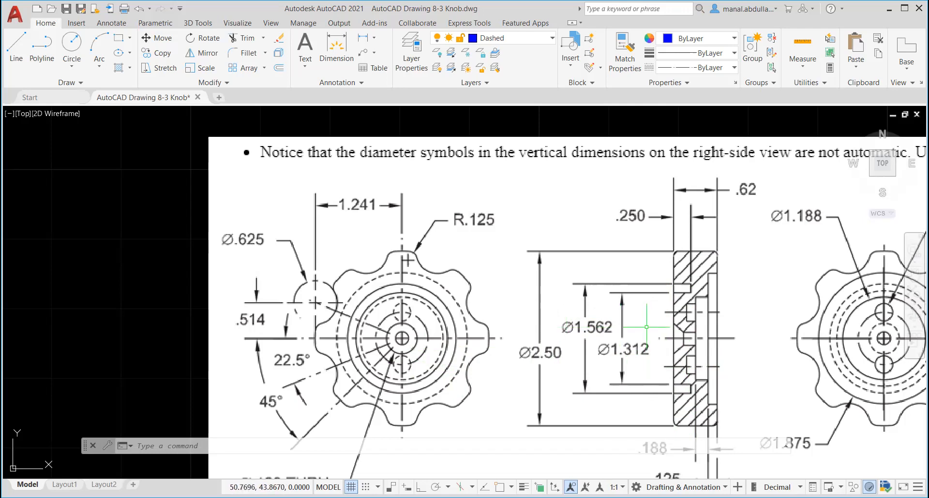
{"action": "scroll", "coordinate": [641, 325], "scroll_direction": "down", "scroll_amount": 2}
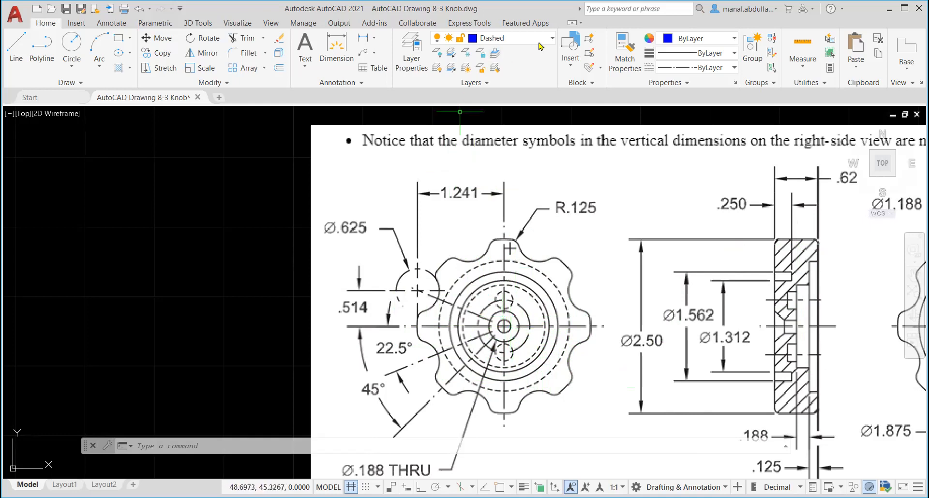
- Review the drawing's layers and their linetypes, checking the linetypes loaded for the Hidden layer, and close the layer manager
{"action": "left_click", "coordinate": [412, 55]}
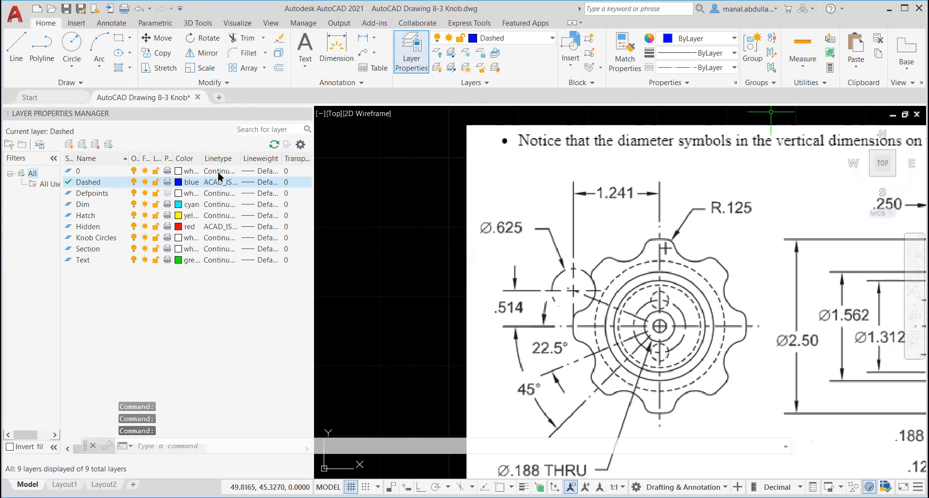
{"action": "left_click", "coordinate": [216, 231]}
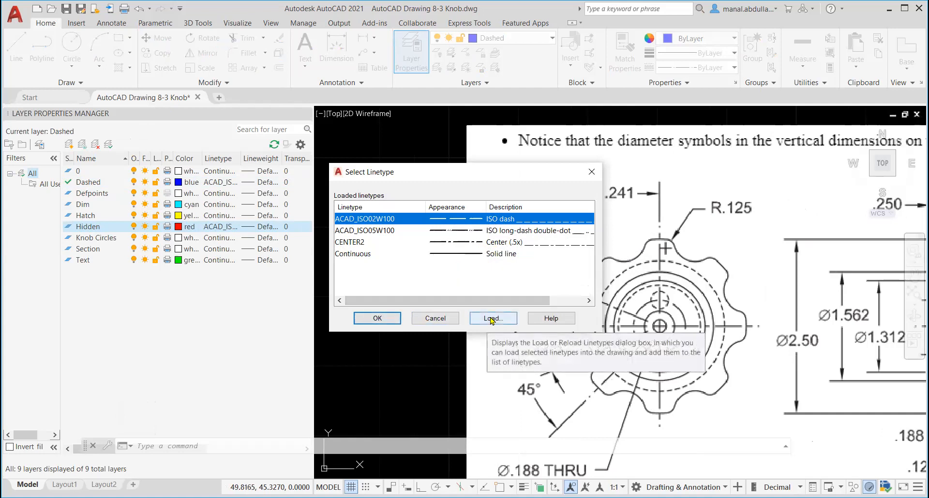
{"action": "left_click", "coordinate": [592, 171]}
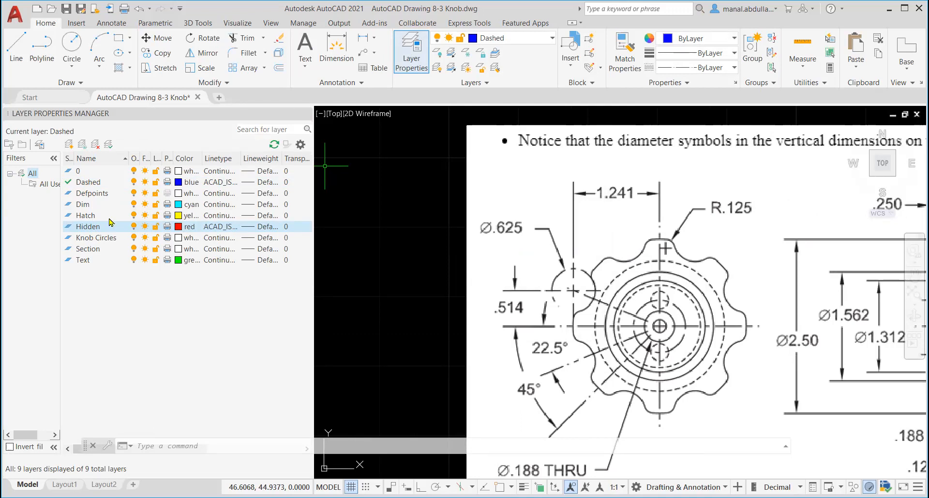
{"action": "left_click", "coordinate": [104, 183]}
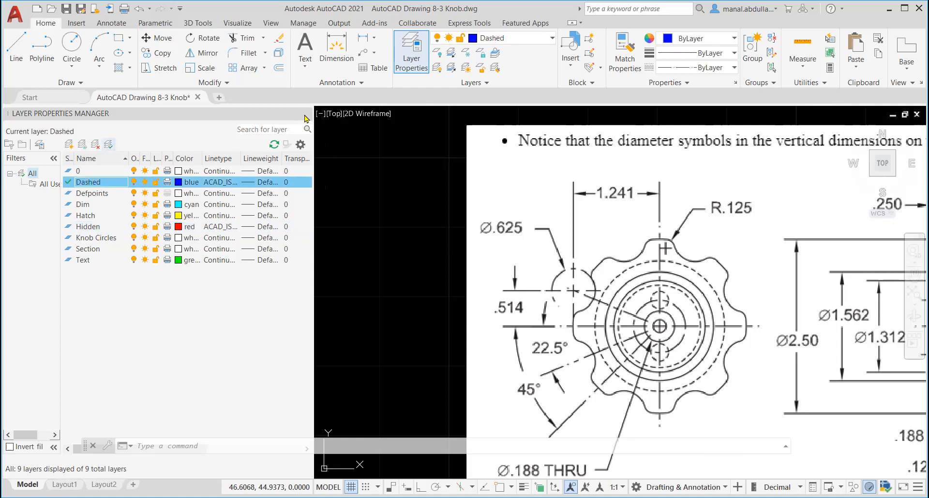
{"action": "left_click", "coordinate": [346, 159]}
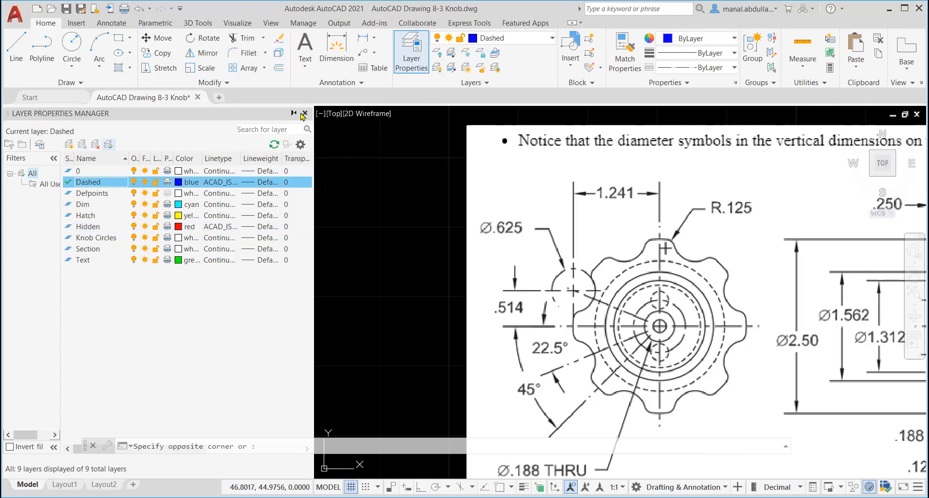
{"action": "left_click", "coordinate": [307, 112]}
{"action": "left_click", "coordinate": [196, 160]}
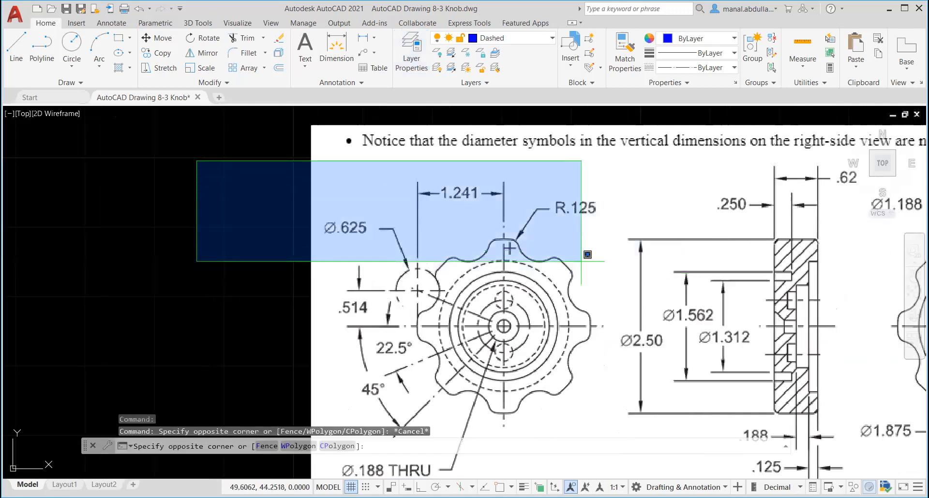
{"action": "key", "text": "Escape"}
- Draw a 10-unit horizontal centerline on the Dashed layer beside the reference image, with polar tracking switched on
{"action": "scroll", "coordinate": [576, 296], "scroll_direction": "down", "scroll_amount": 4}
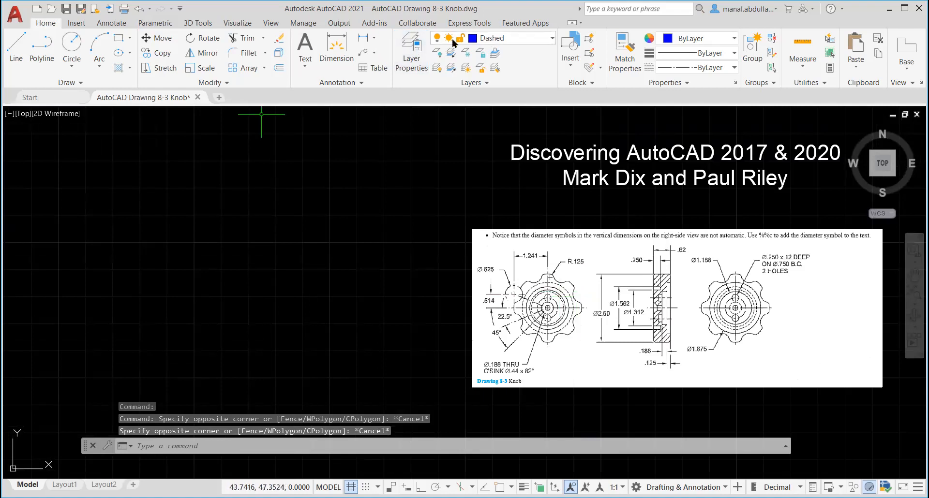
{"action": "left_click", "coordinate": [16, 48]}
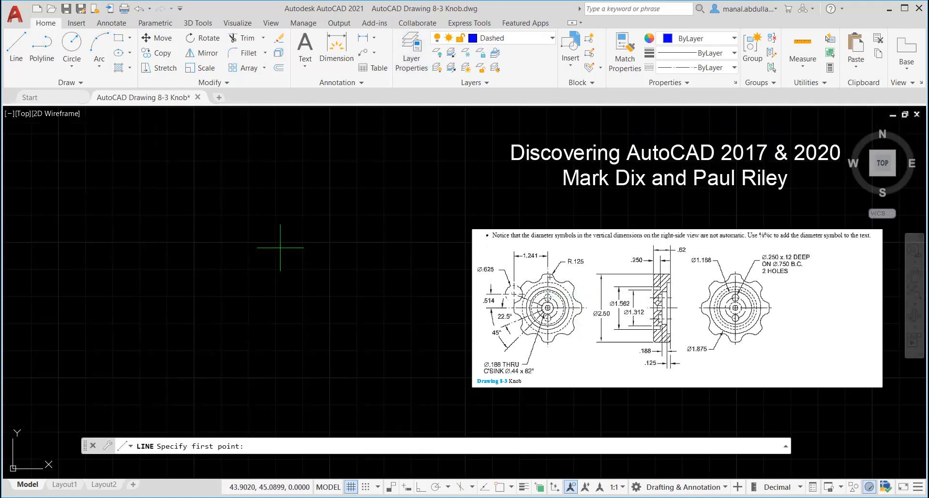
{"action": "left_click", "coordinate": [458, 308]}
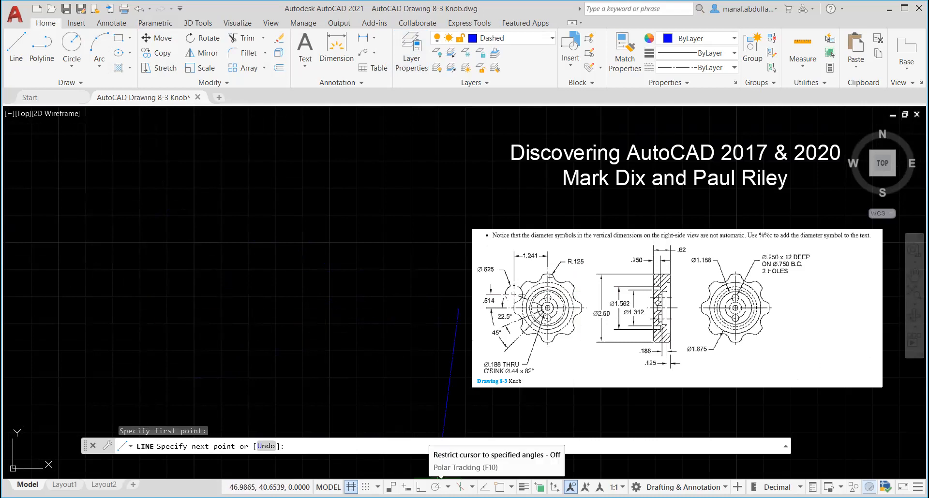
{"action": "left_click", "coordinate": [436, 486]}
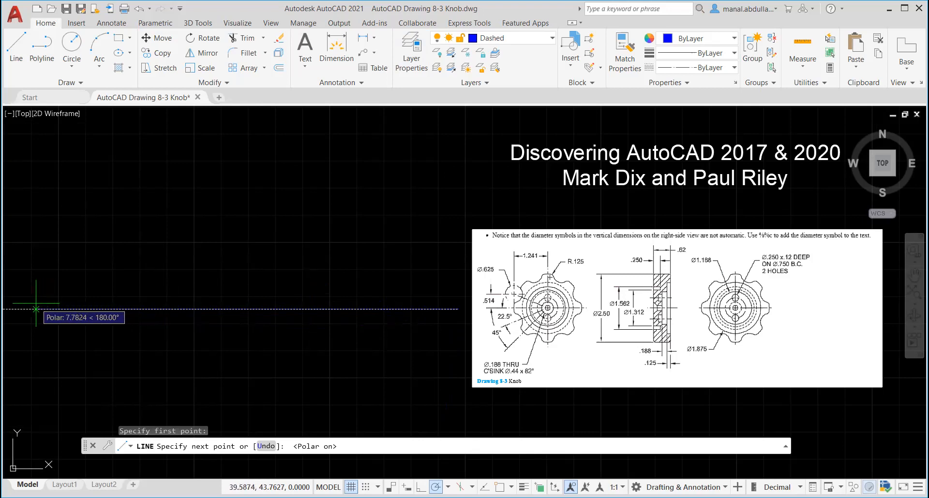
{"action": "type", "text": "10"}
{"action": "key", "text": "Return"}
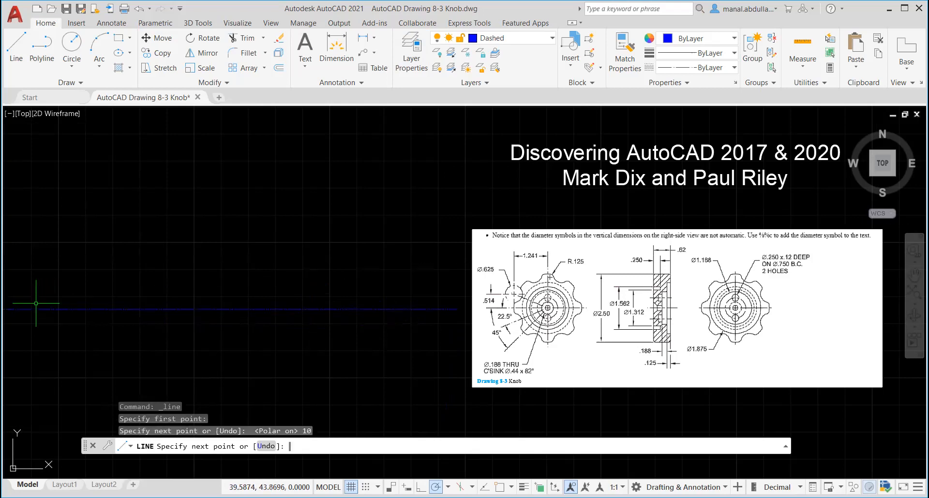
{"action": "key", "text": "Return"}
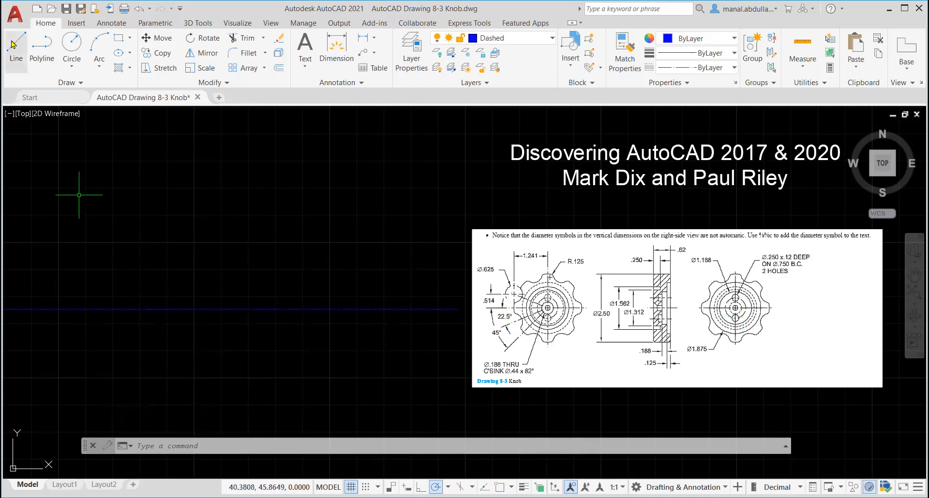
- Draw a vertical centerline crossing the horizontal one near its left end
{"action": "type", "text": "l"}
{"action": "key", "text": "Return"}
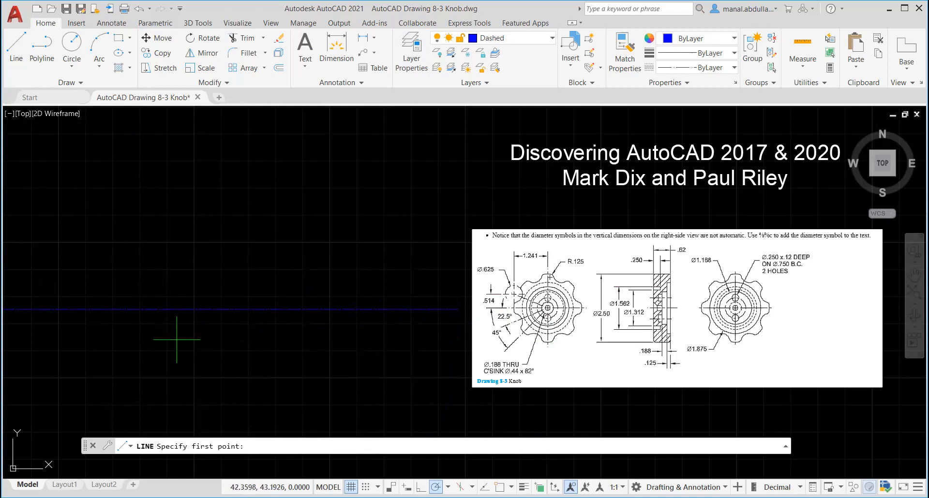
{"action": "scroll", "coordinate": [248, 321], "scroll_direction": "down", "scroll_amount": 2}
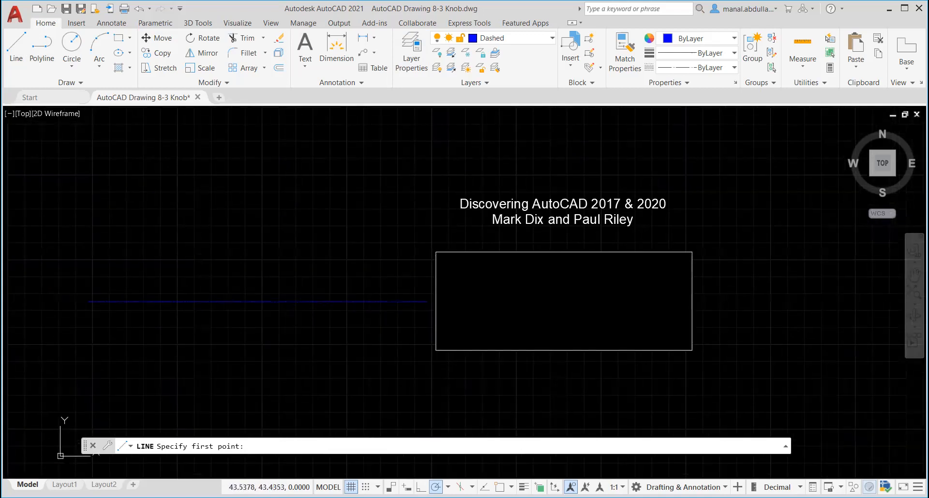
{"action": "left_click", "coordinate": [143, 239]}
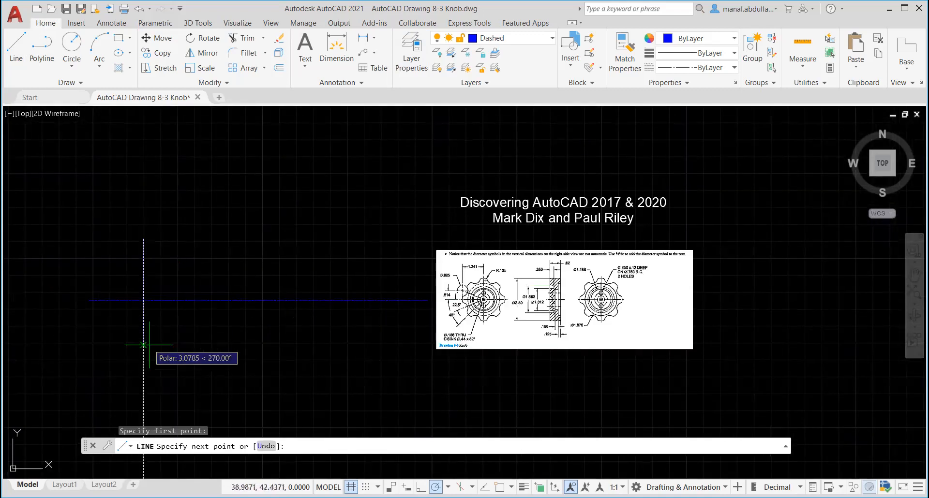
{"action": "left_click", "coordinate": [144, 372]}
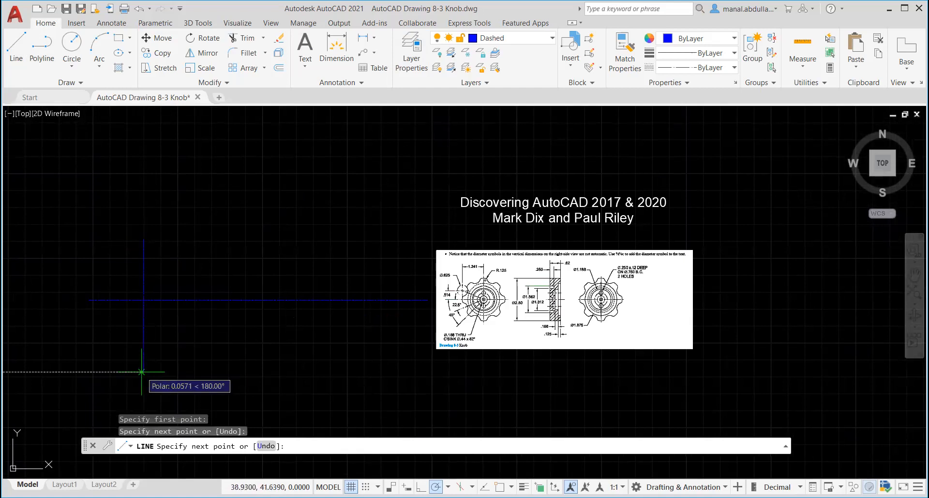
{"action": "key", "text": "Return"}
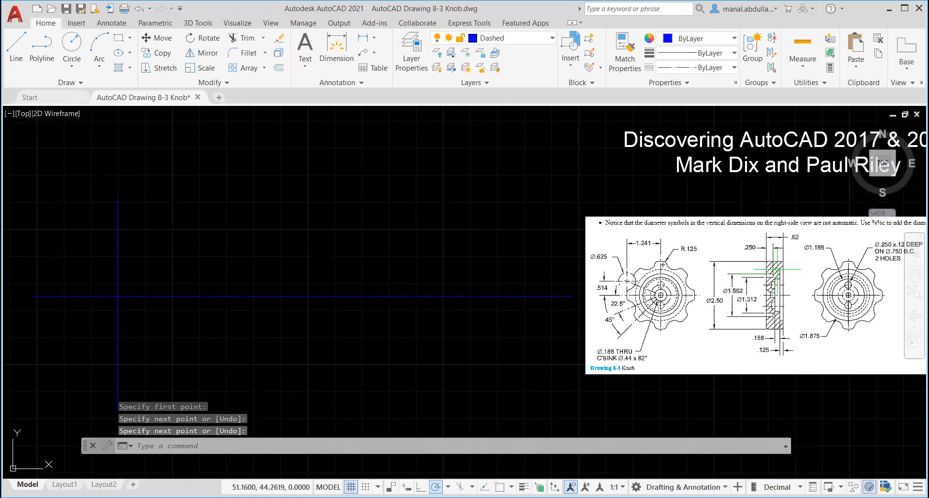
- Check the angled centerlines in the reference drawing and set the polar tracking increment to 22.5 degrees
{"action": "scroll", "coordinate": [323, 297], "scroll_direction": "up", "scroll_amount": 2}
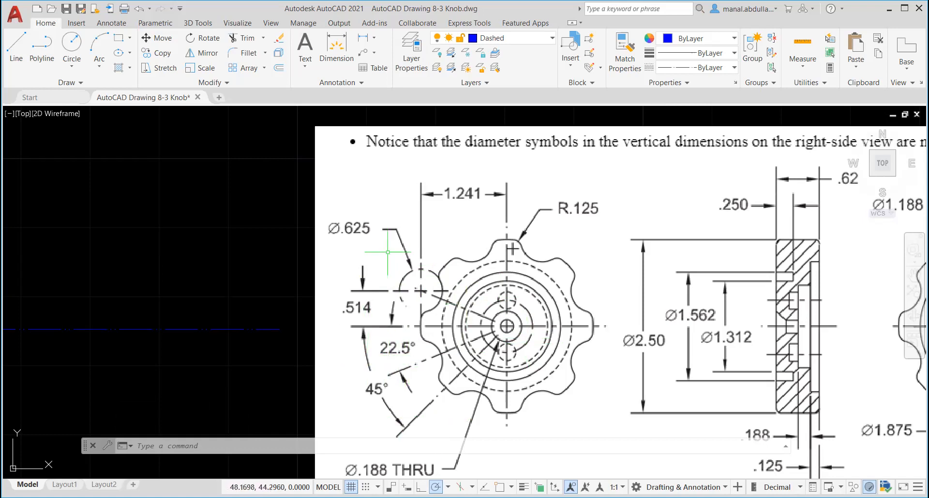
{"action": "scroll", "coordinate": [584, 364], "scroll_direction": "down", "scroll_amount": 5}
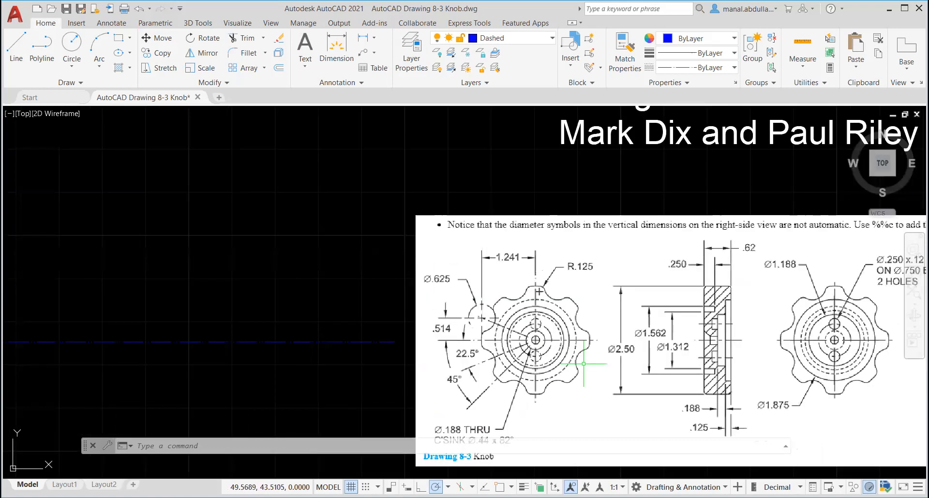
{"action": "middle_click_drag", "start_coordinate": [584, 364], "coordinate": [522, 254]}
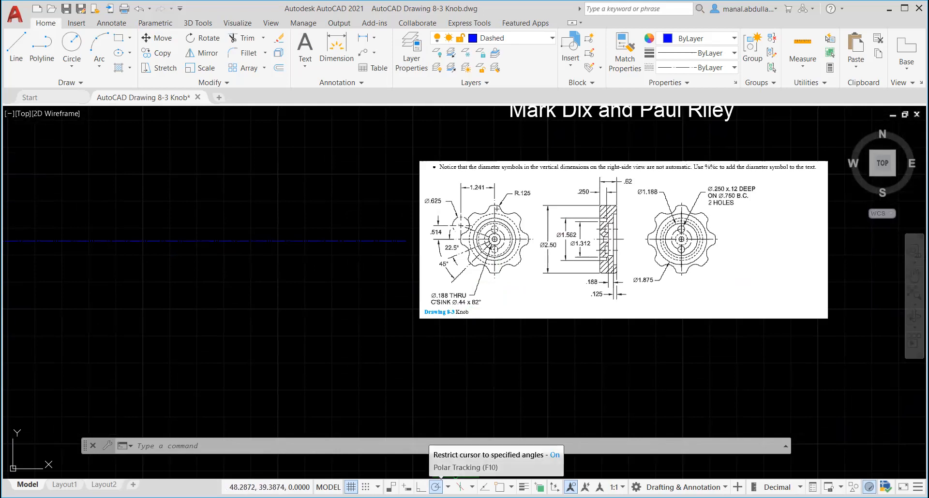
{"action": "left_click", "coordinate": [448, 487]}
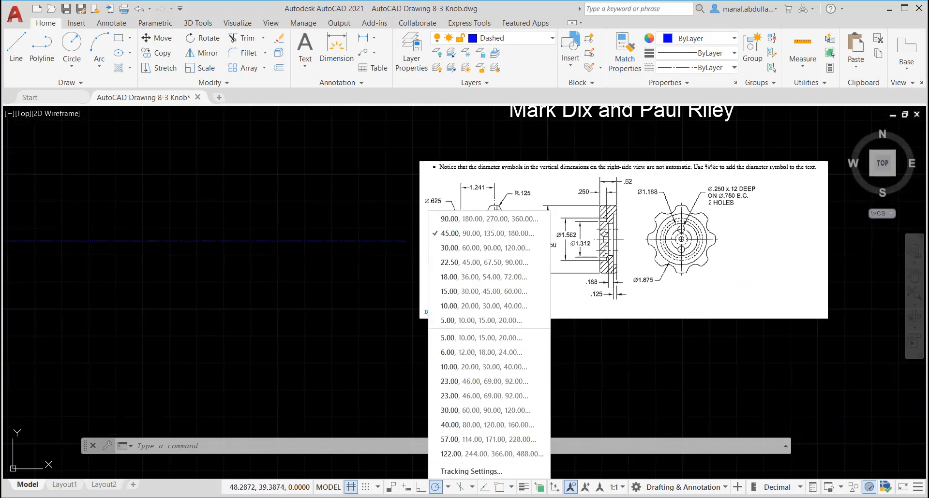
{"action": "left_click", "coordinate": [437, 265]}
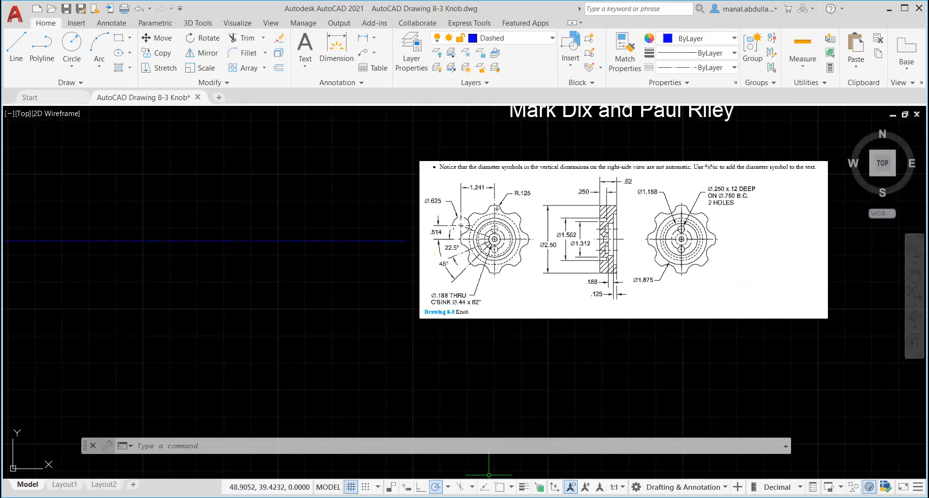
- Review the polar tracking settings for adding additional angles and the available increment angles, without keeping any changes
{"action": "left_click", "coordinate": [448, 487]}
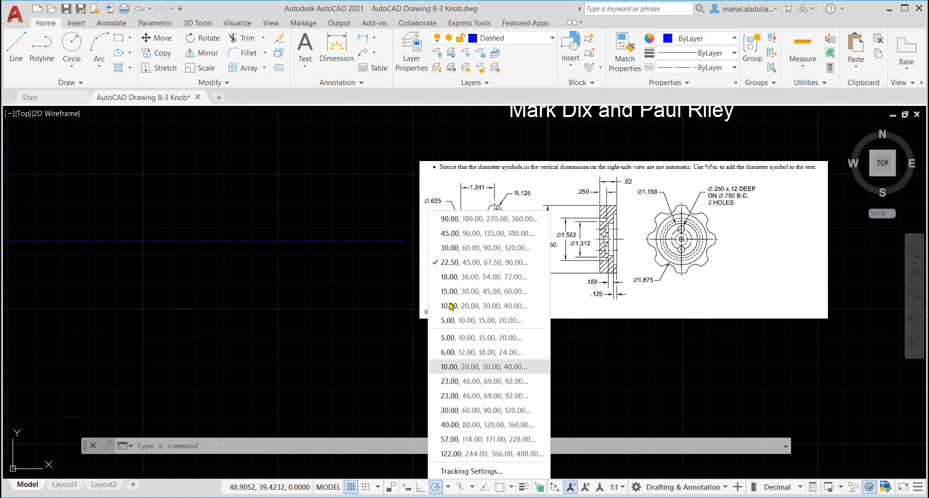
{"action": "left_click", "coordinate": [472, 471]}
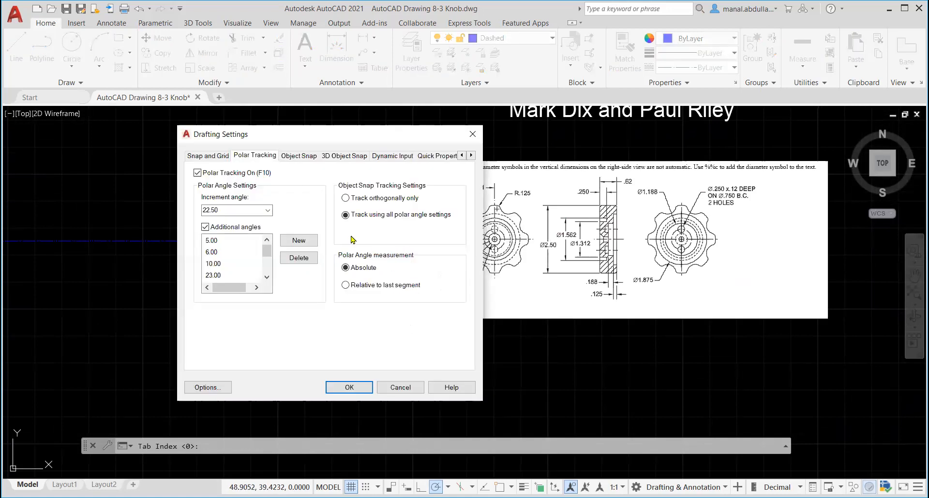
{"action": "left_click", "coordinate": [298, 240]}
{"action": "left_click", "coordinate": [399, 388]}
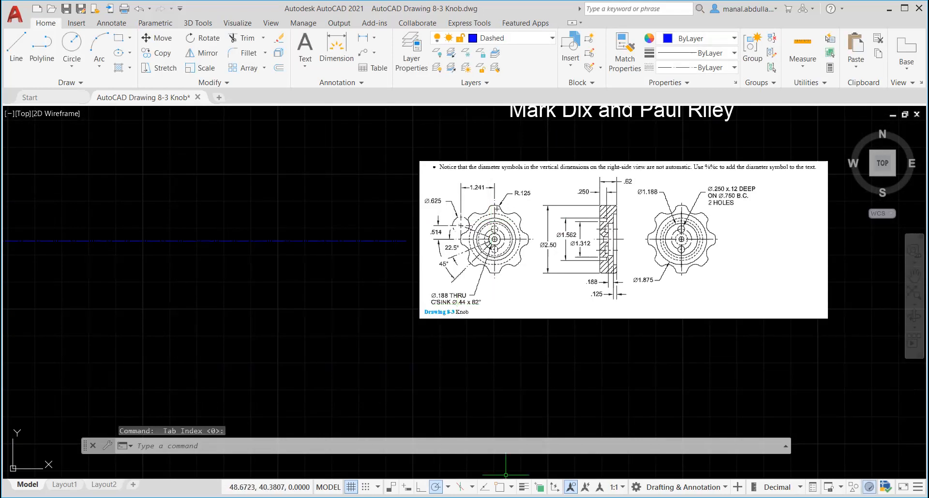
{"action": "left_click", "coordinate": [448, 487]}
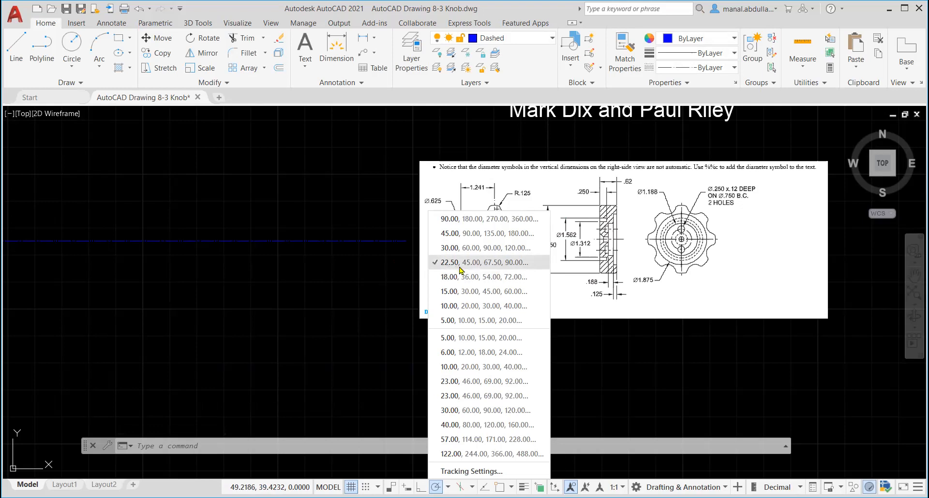
{"action": "left_click", "coordinate": [386, 282]}
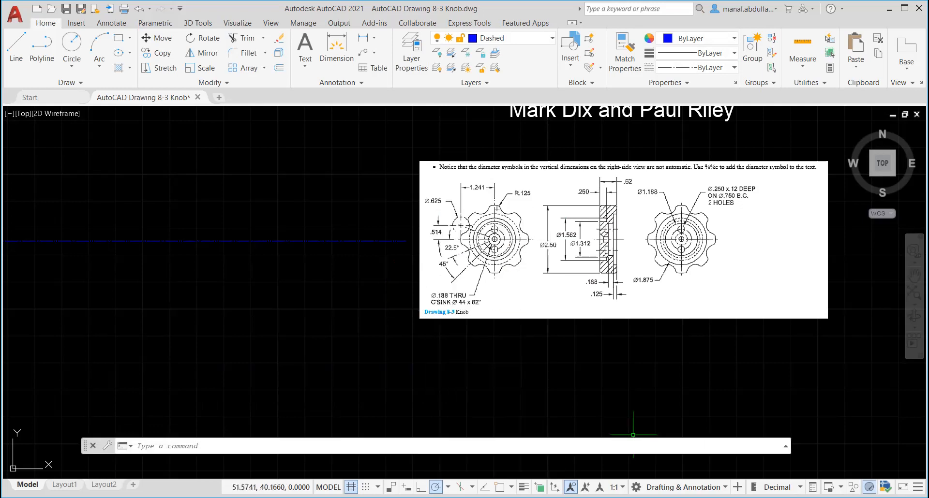
- Set the angle precision to 0.00 decimal degrees in the drawing units and apply the settings
{"action": "type", "text": "units"}
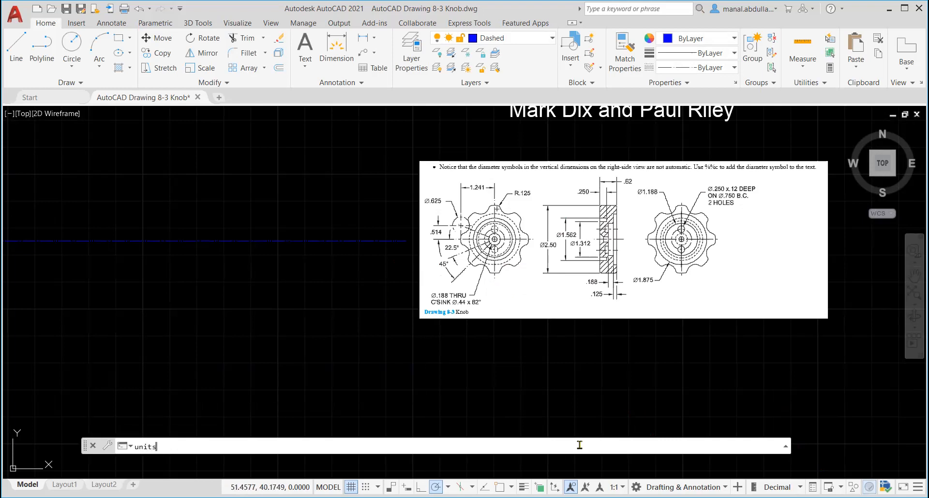
{"action": "key", "text": "Return"}
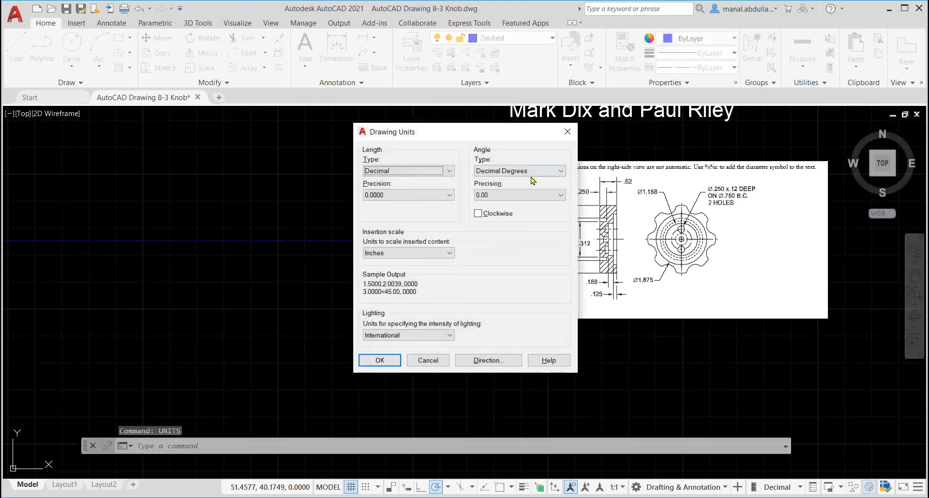
{"action": "left_click", "coordinate": [560, 196]}
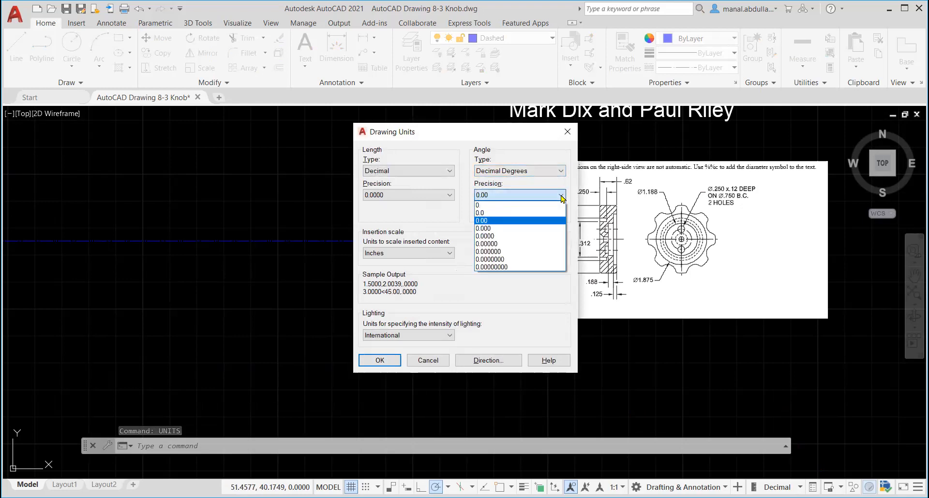
{"action": "left_click", "coordinate": [491, 221]}
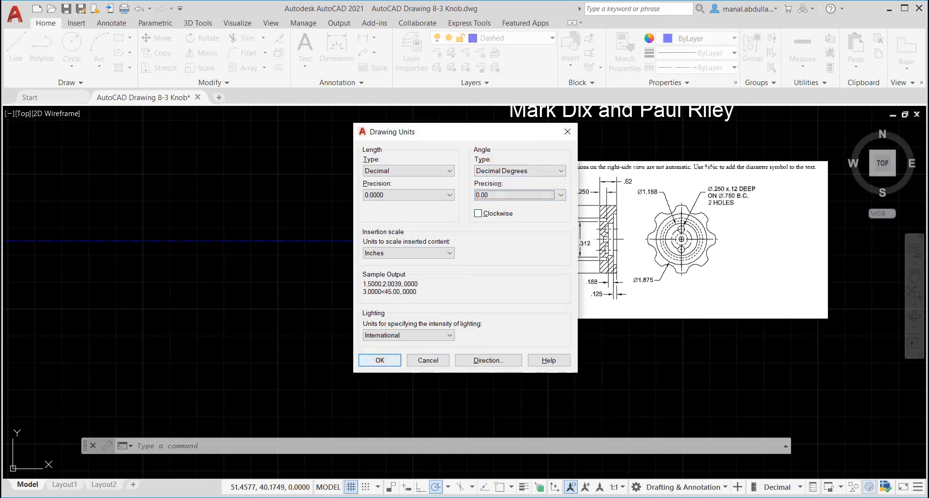
{"action": "left_click", "coordinate": [380, 361]}
- Turn on object snap for the line being started and check that Intersection is among the enabled snap modes
{"action": "scroll", "coordinate": [232, 309], "scroll_direction": "down", "scroll_amount": 2}
{"action": "mouse_move", "coordinate": [208, 296]}
{"action": "middle_mouse_down"}
{"action": "mouse_move", "coordinate": [365, 326]}
{"action": "mouse_move", "coordinate": [474, 309]}
{"action": "middle_mouse_up"}
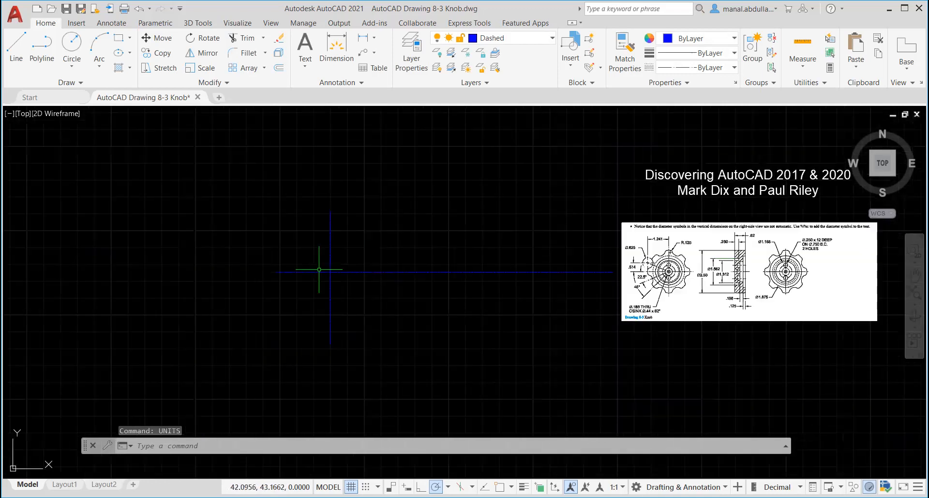
{"action": "left_click", "coordinate": [16, 51]}
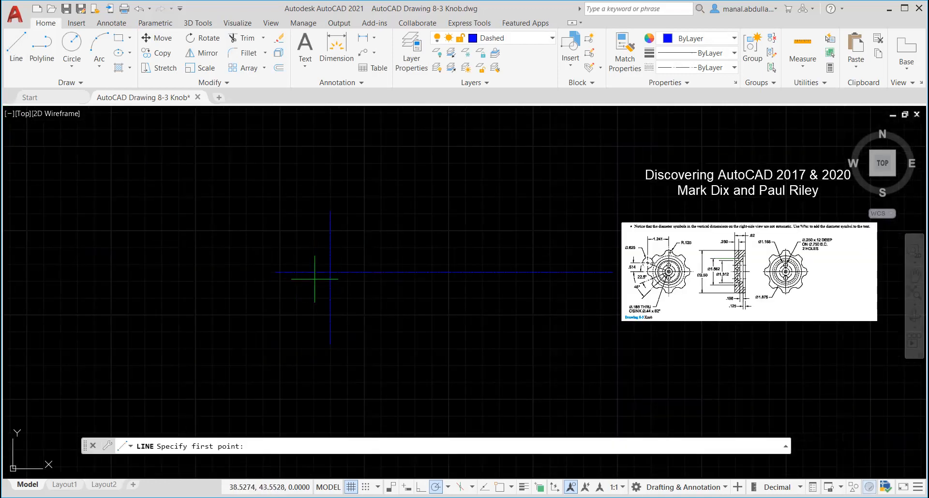
{"action": "scroll", "coordinate": [350, 298], "scroll_direction": "up", "scroll_amount": 2}
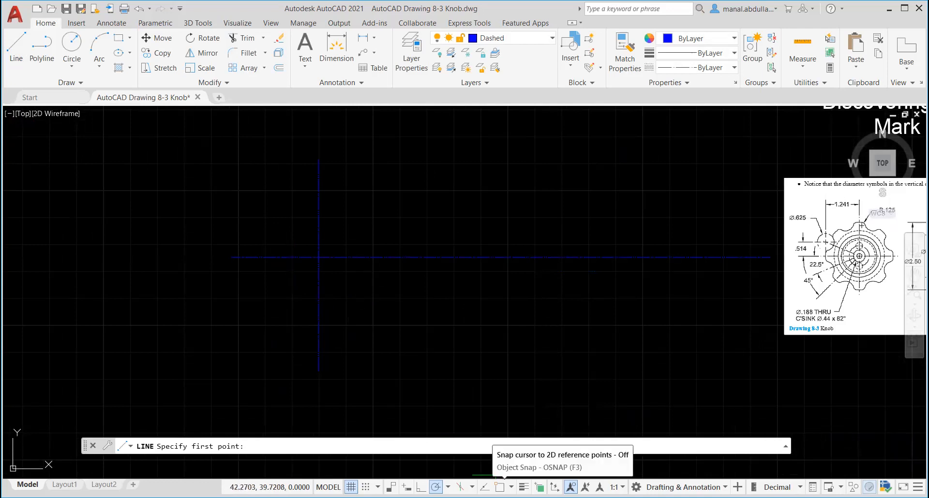
{"action": "left_click", "coordinate": [500, 487]}
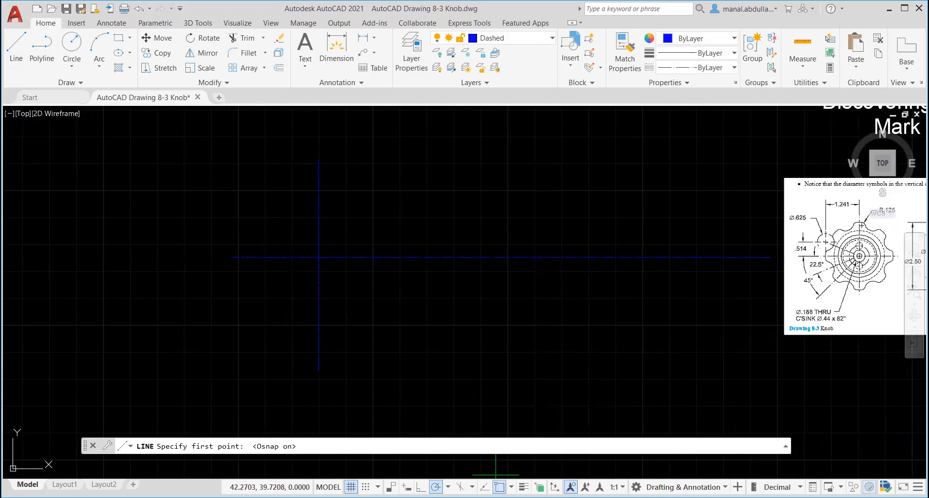
{"action": "left_click", "coordinate": [511, 488]}
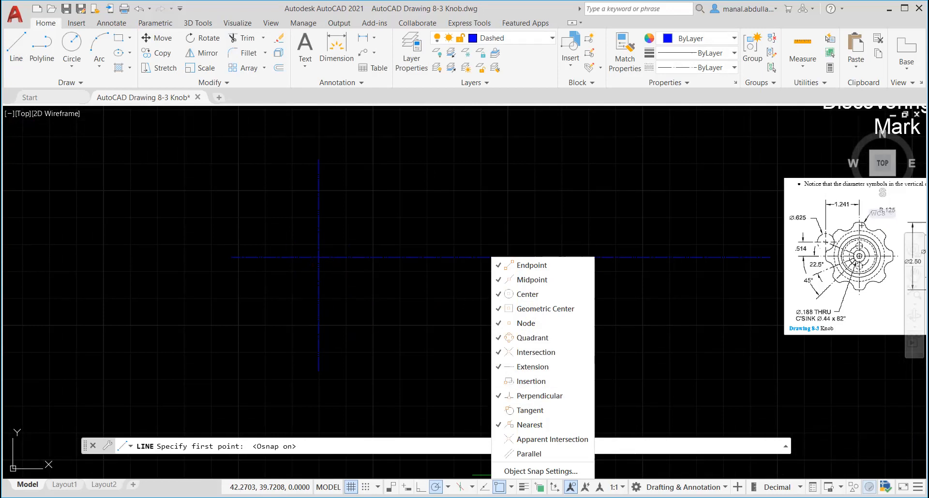
{"action": "left_click", "coordinate": [334, 275]}
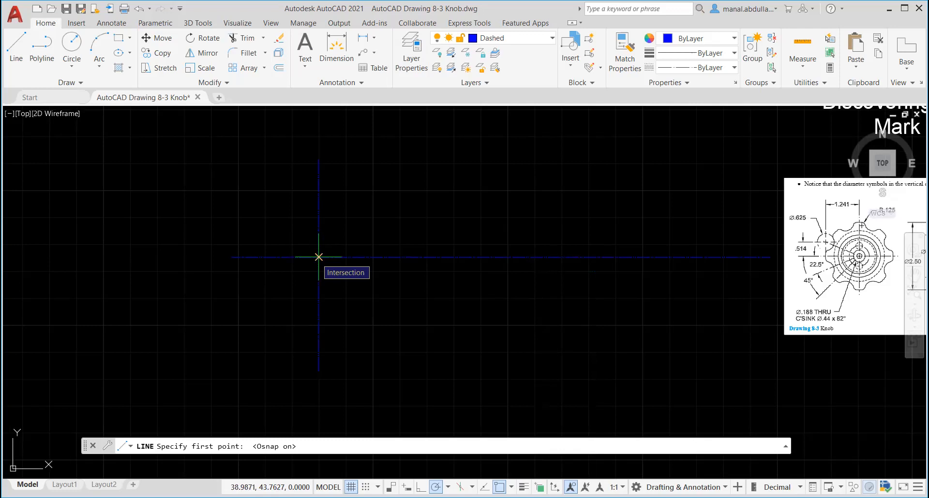
- Draw an angled centerline about 2.05 units long from the centerline intersection, down-left at 22.5 degrees below horizontal
{"action": "left_click", "coordinate": [318, 257]}
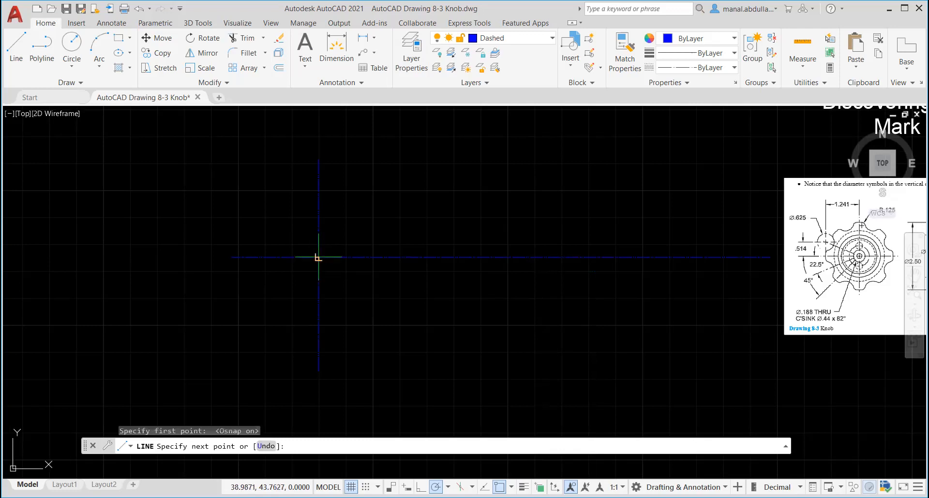
{"action": "left_click", "coordinate": [216, 298]}
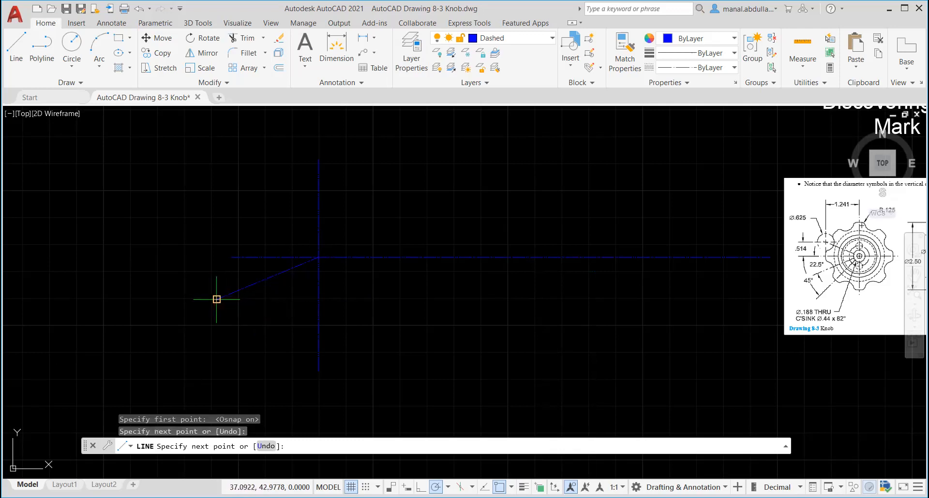
{"action": "key", "text": "Return"}
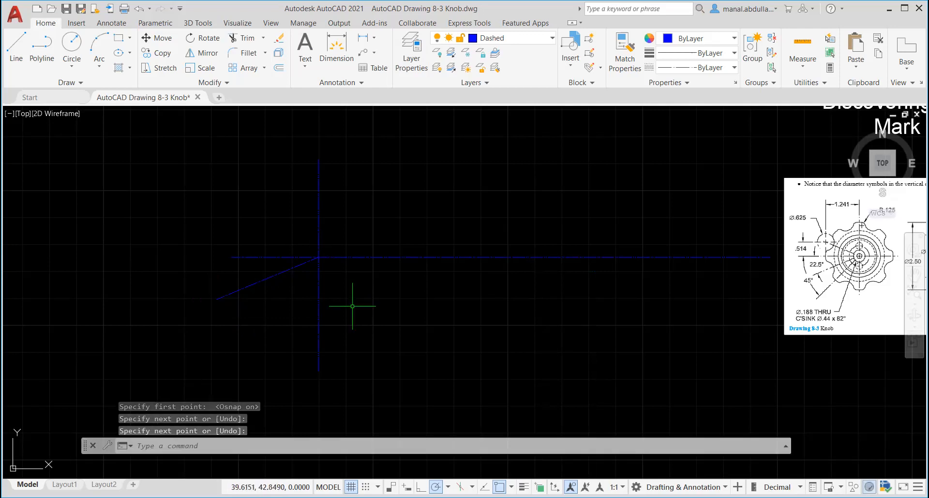
- Draw a second angled centerline about 1.98 units long from the centerline intersection, up-left at 157.5 degrees
{"action": "key", "text": "Return"}
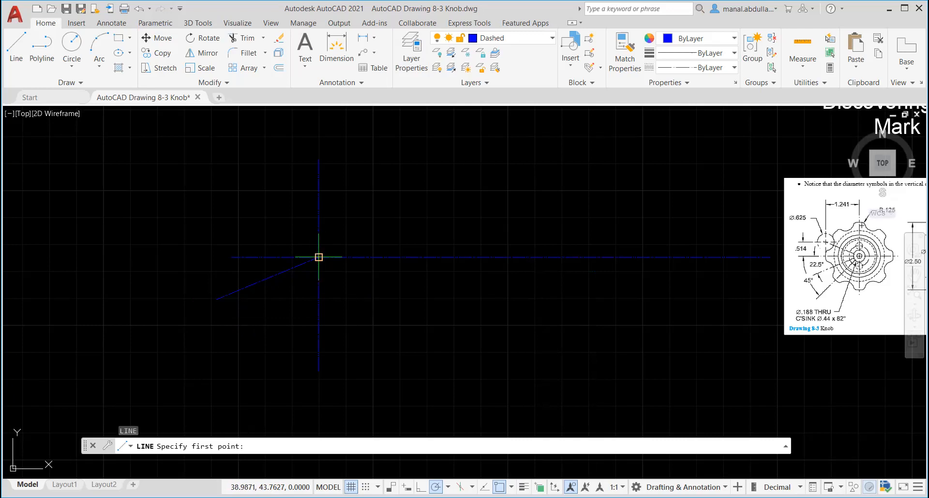
{"action": "left_click", "coordinate": [318, 257]}
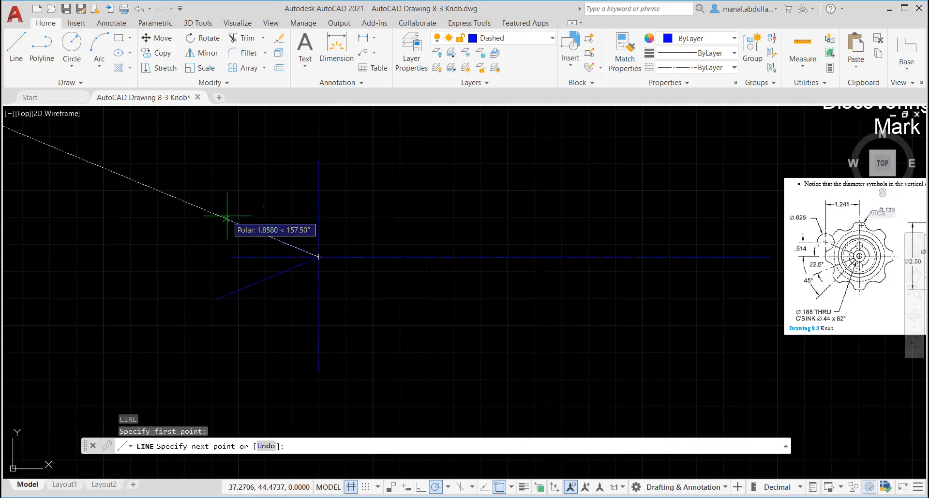
{"action": "left_click", "coordinate": [220, 216]}
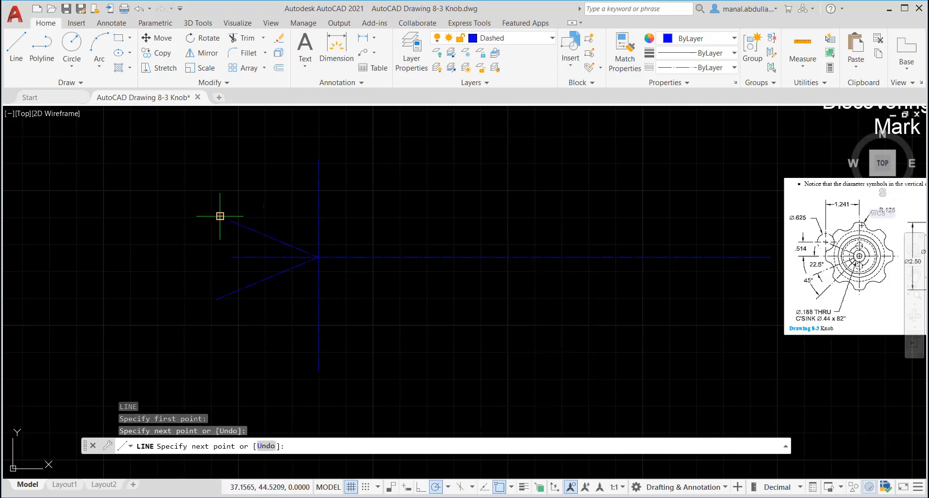
{"action": "key", "text": "Return"}
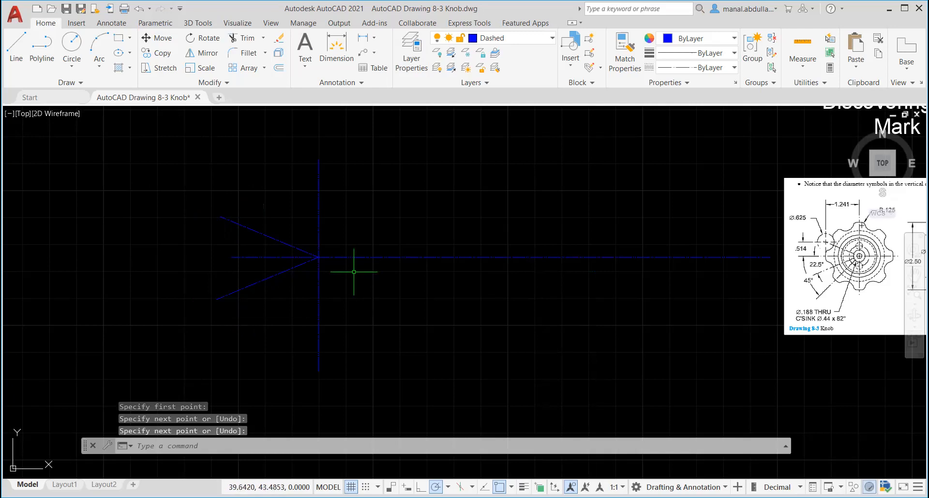
- Draw a third angled centerline about 2.2 units long from the centerline intersection, down-left at 45 degrees below horizontal
{"action": "key", "text": "Return"}
{"action": "left_click", "coordinate": [319, 257]}
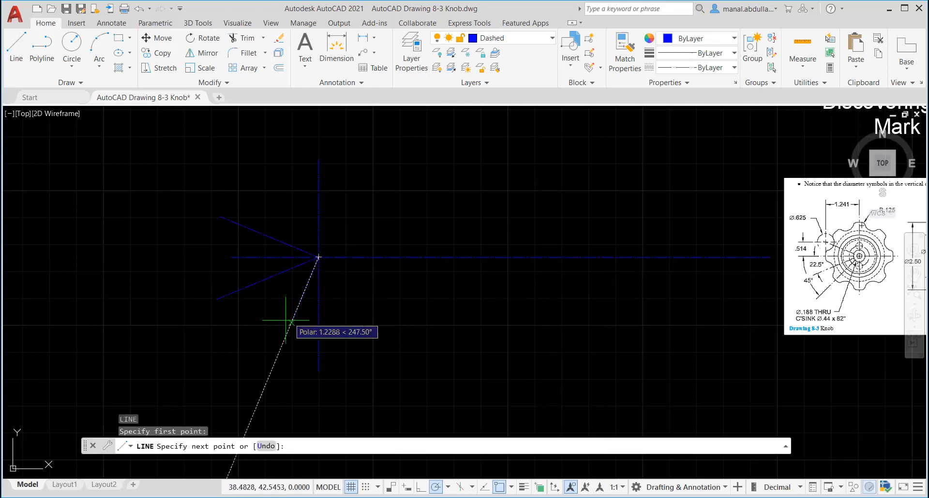
{"action": "left_click", "coordinate": [234, 342]}
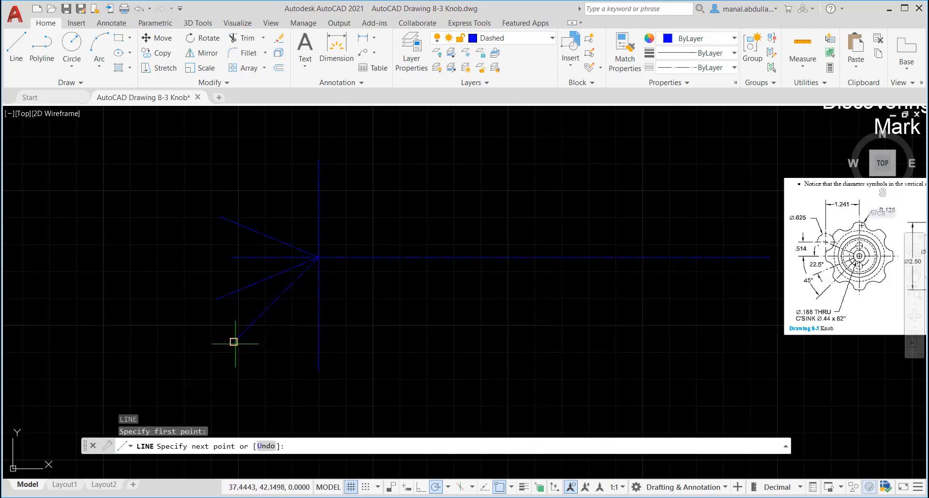
{"action": "key", "text": "Return"}
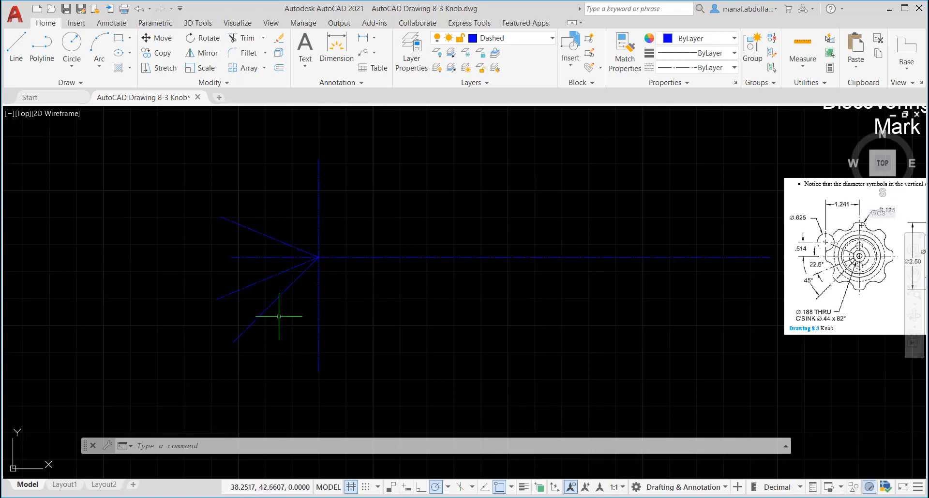
- Check the reference dimensions around the Ø.625 circle and offset the vertical centerline 1.241 to the left
{"action": "middle_click_drag", "start_coordinate": [748, 294], "coordinate": [687, 303]}
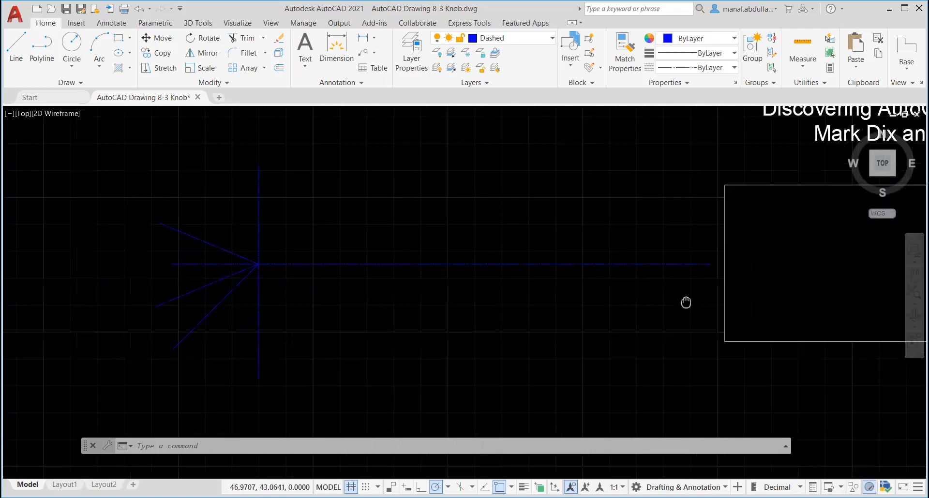
{"action": "scroll", "coordinate": [686, 302], "scroll_direction": "up", "scroll_amount": 3}
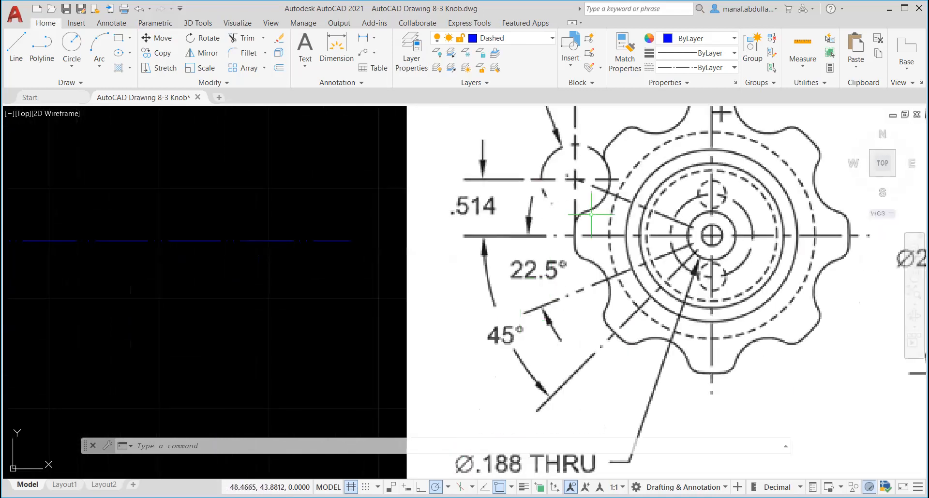
{"action": "middle_click_drag", "start_coordinate": [591, 214], "coordinate": [538, 271]}
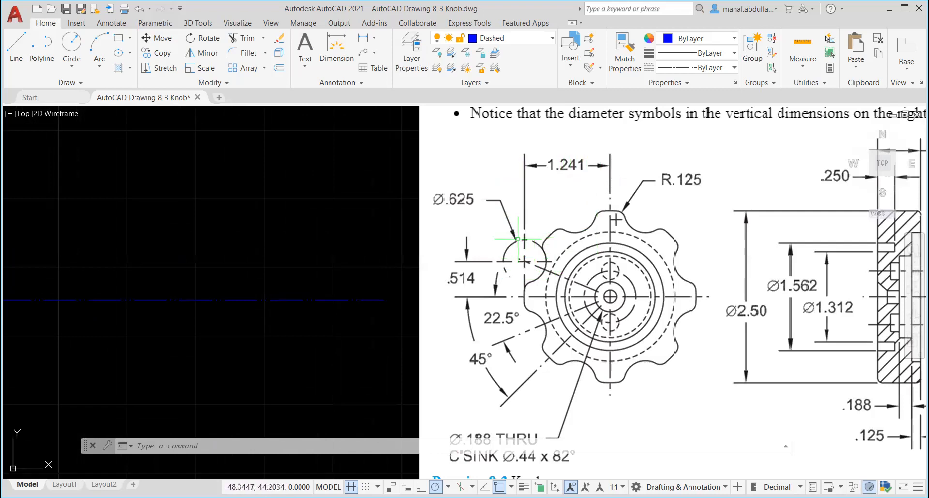
{"action": "scroll", "coordinate": [314, 280], "scroll_direction": "down", "scroll_amount": 2}
{"action": "mouse_move", "coordinate": [223, 325]}
{"action": "middle_mouse_down"}
{"action": "mouse_move", "coordinate": [602, 326]}
{"action": "mouse_move", "coordinate": [611, 296]}
{"action": "middle_mouse_up"}
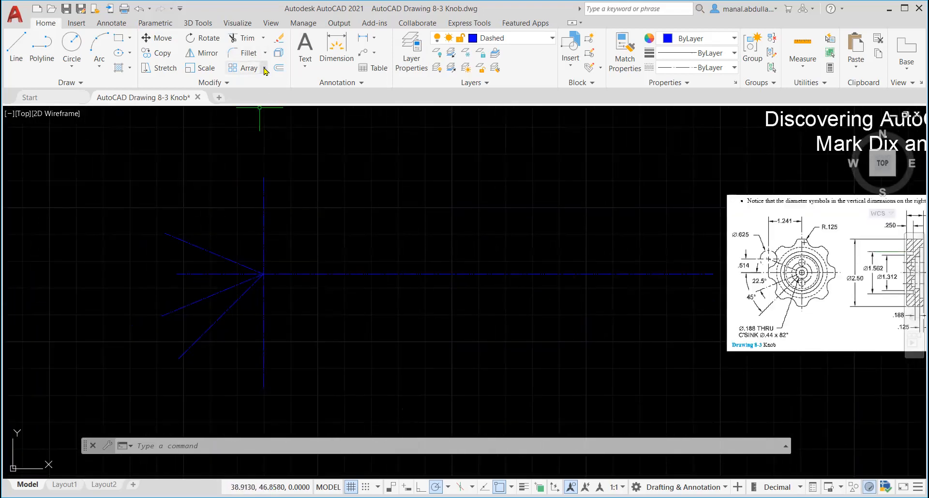
{"action": "left_click", "coordinate": [278, 68]}
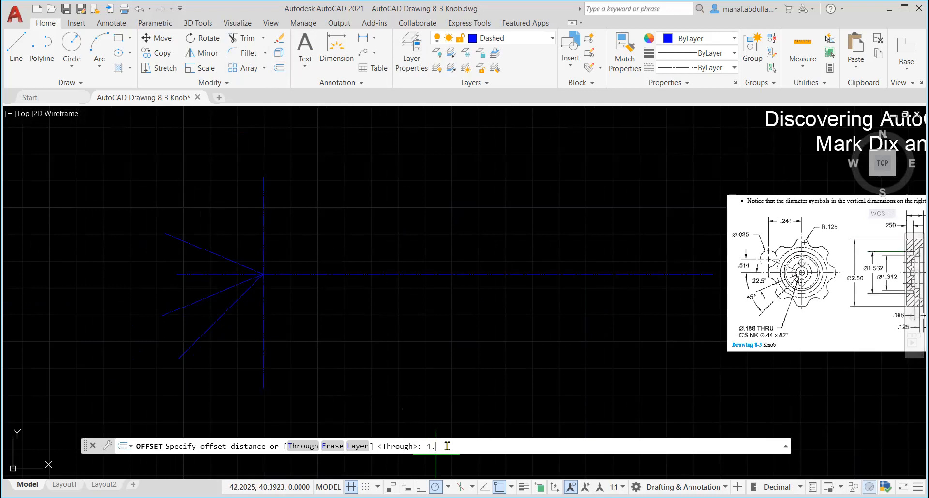
{"action": "key", "text": "Return"}
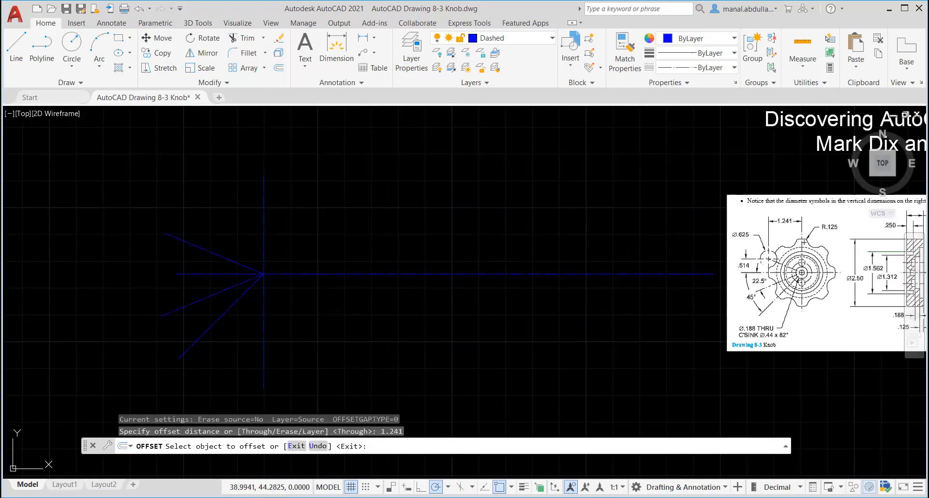
{"action": "left_click", "coordinate": [263, 245]}
{"action": "left_click", "coordinate": [226, 246]}
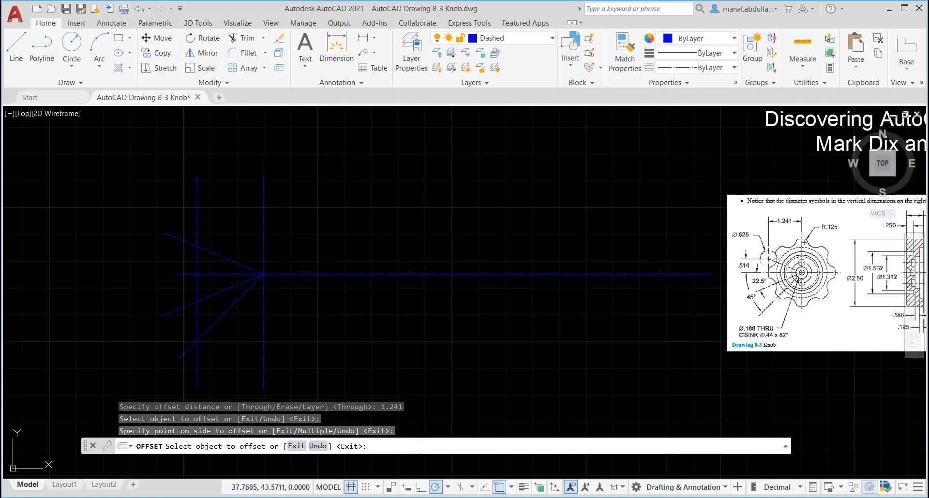
{"action": "key", "text": "Escape"}
- Shorten the offset vertical centerline by stretching its lower end up to just above the horizontal centerline
{"action": "scroll", "coordinate": [244, 243], "scroll_direction": "down", "scroll_amount": 2}
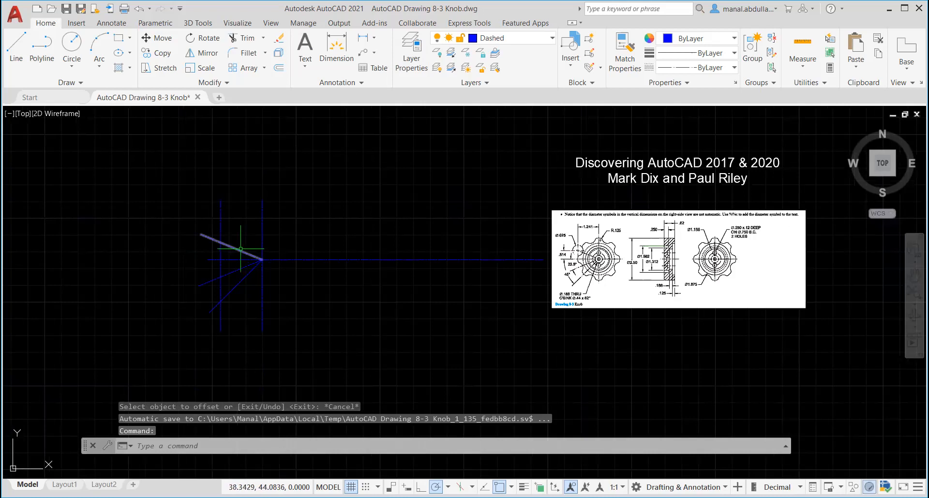
{"action": "scroll", "coordinate": [218, 260], "scroll_direction": "up", "scroll_amount": 2}
{"action": "left_click", "coordinate": [208, 261]}
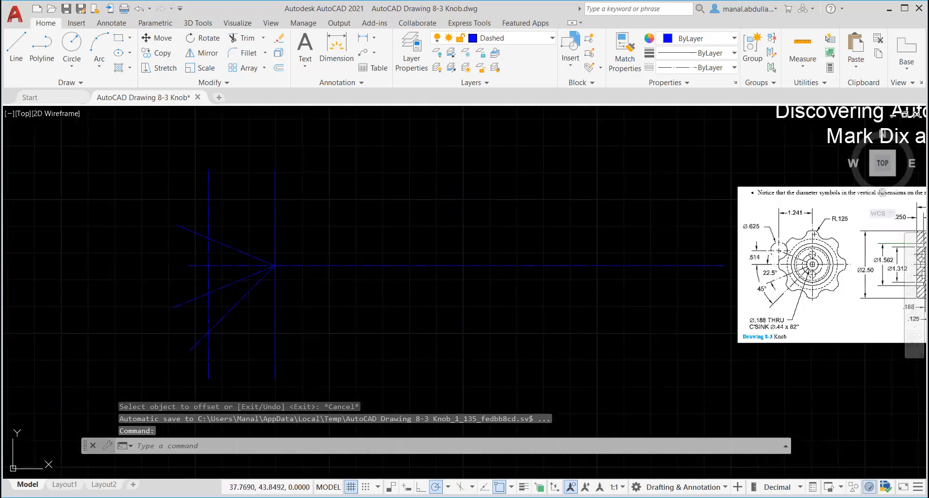
{"action": "left_click", "coordinate": [209, 380]}
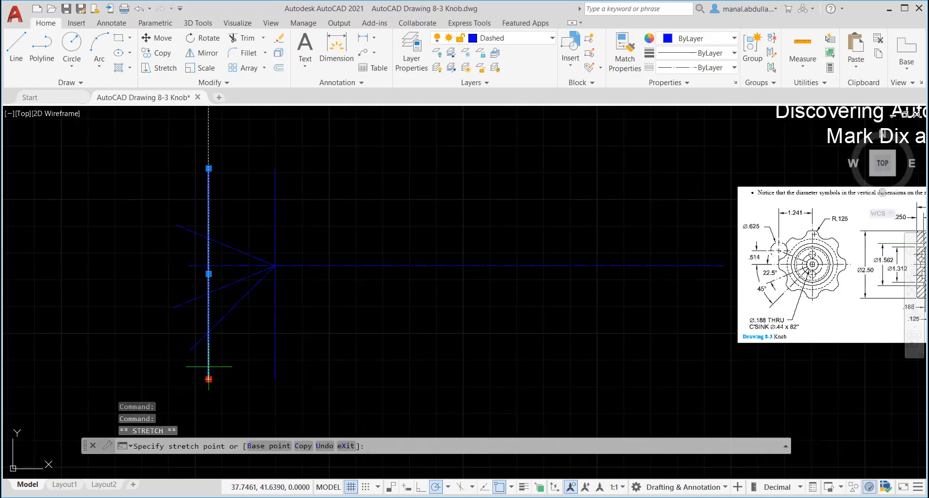
{"action": "left_click", "coordinate": [208, 257]}
{"action": "key", "text": "Escape"}
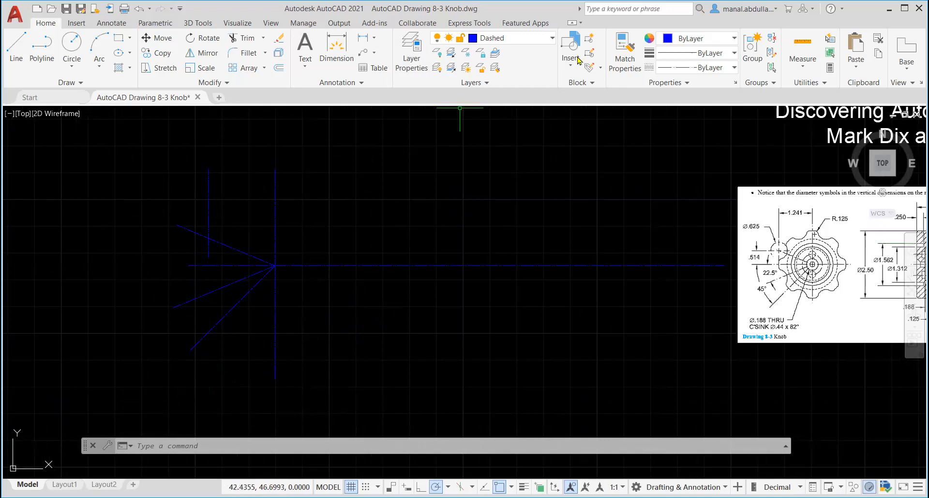
- Make Knob Circles the current layer and draw a 2.5 diameter circle centered on the centerline intersection
{"action": "left_click", "coordinate": [551, 40]}
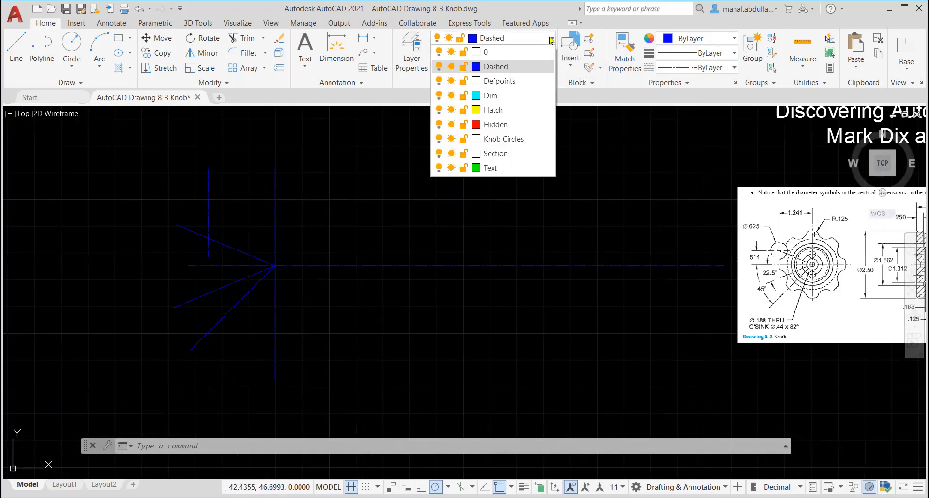
{"action": "left_click", "coordinate": [503, 139]}
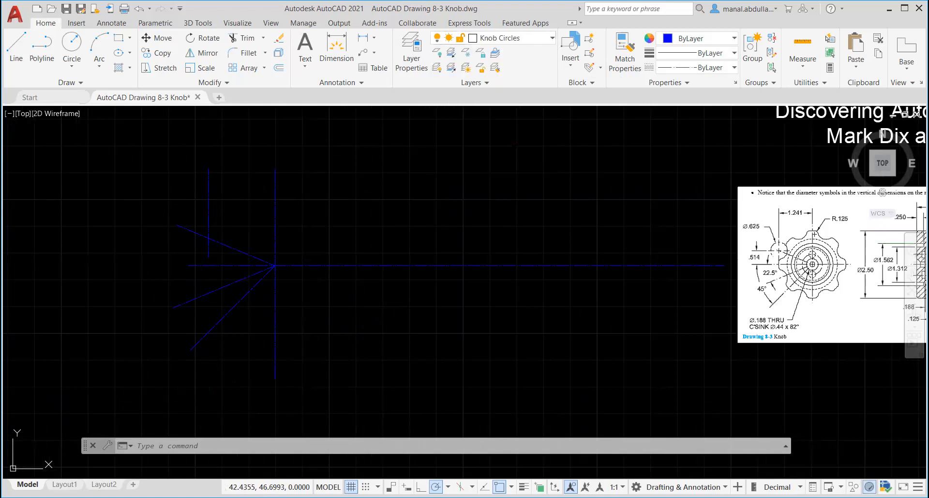
{"action": "left_click", "coordinate": [72, 68]}
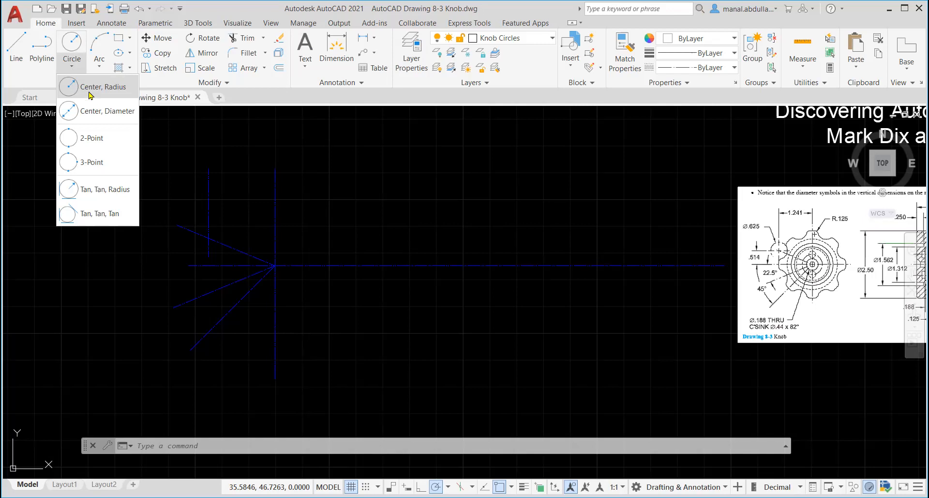
{"action": "left_click", "coordinate": [93, 116]}
{"action": "middle_click_drag", "start_coordinate": [798, 268], "coordinate": [429, 289]}
{"action": "scroll", "coordinate": [451, 285], "scroll_direction": "up", "scroll_amount": 5}
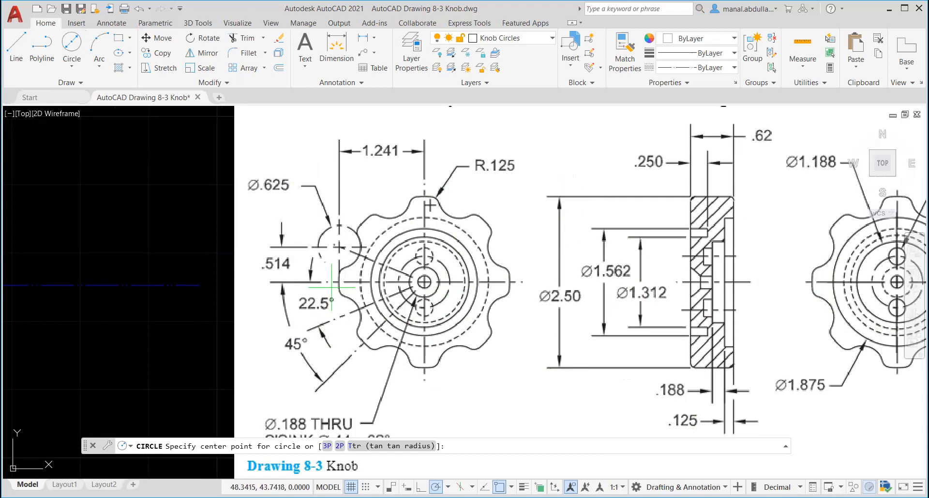
{"action": "scroll", "coordinate": [450, 290], "scroll_direction": "down", "scroll_amount": 3}
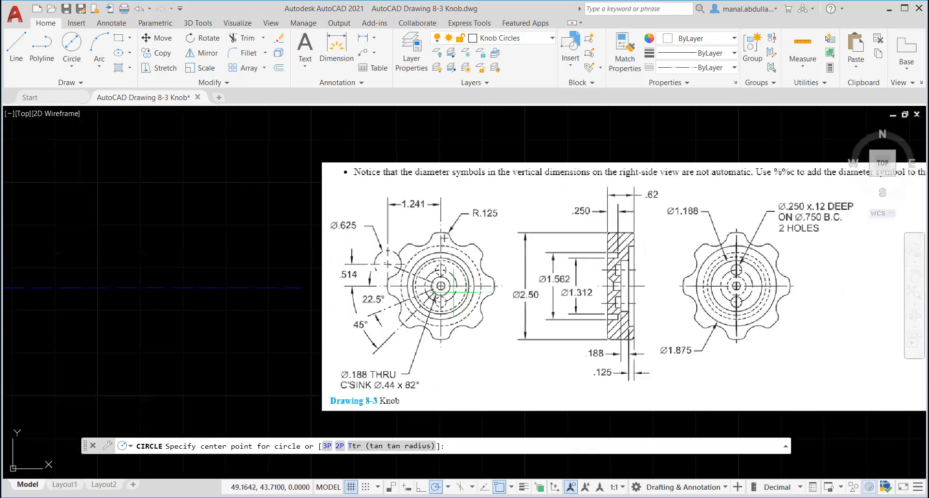
{"action": "middle_click_drag", "start_coordinate": [213, 286], "coordinate": [582, 290]}
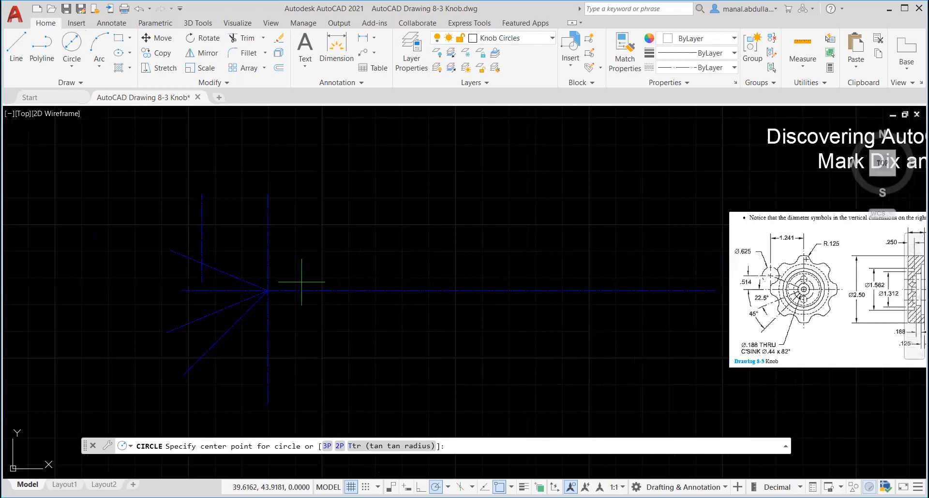
{"action": "left_click", "coordinate": [268, 291]}
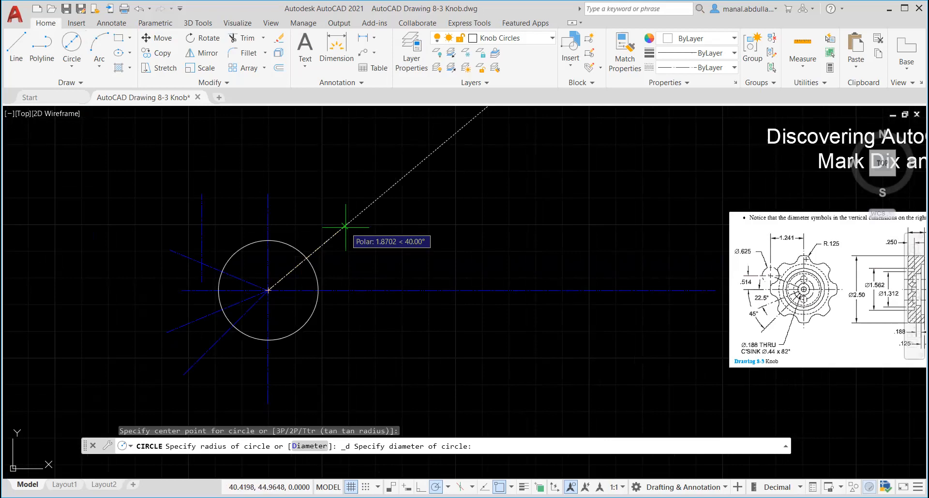
{"action": "type", "text": "2.5"}
{"action": "key", "text": "Return"}
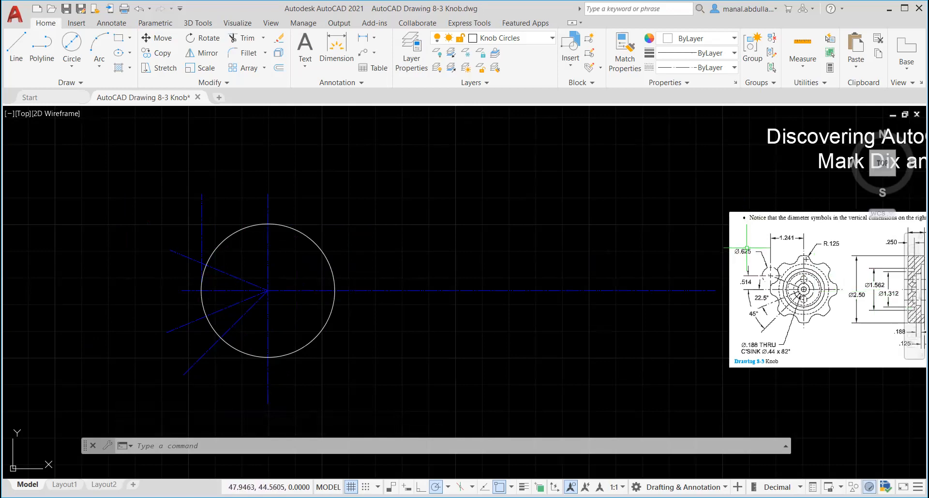
- Check the reference diameters and draw a 1.875 diameter circle concentric with the knob's outer circle
{"action": "middle_click_drag", "start_coordinate": [746, 247], "coordinate": [290, 249]}
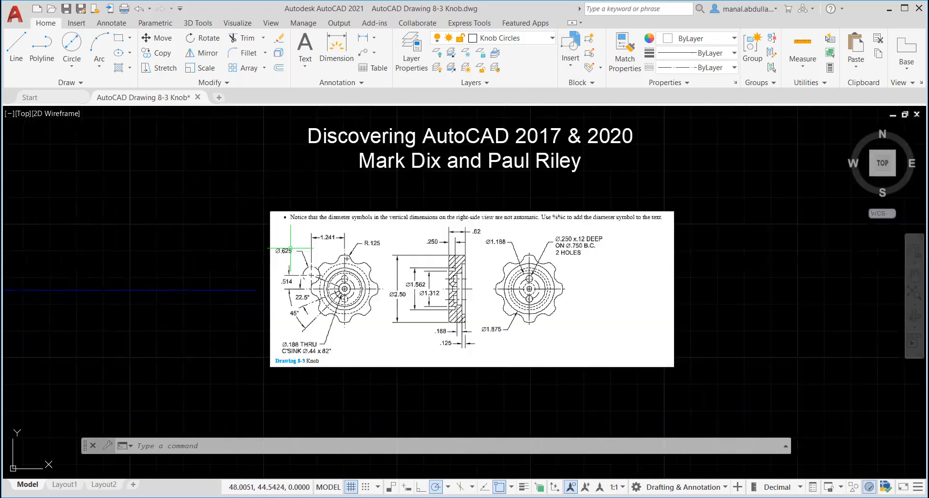
{"action": "scroll", "coordinate": [358, 284], "scroll_direction": "up", "scroll_amount": 4}
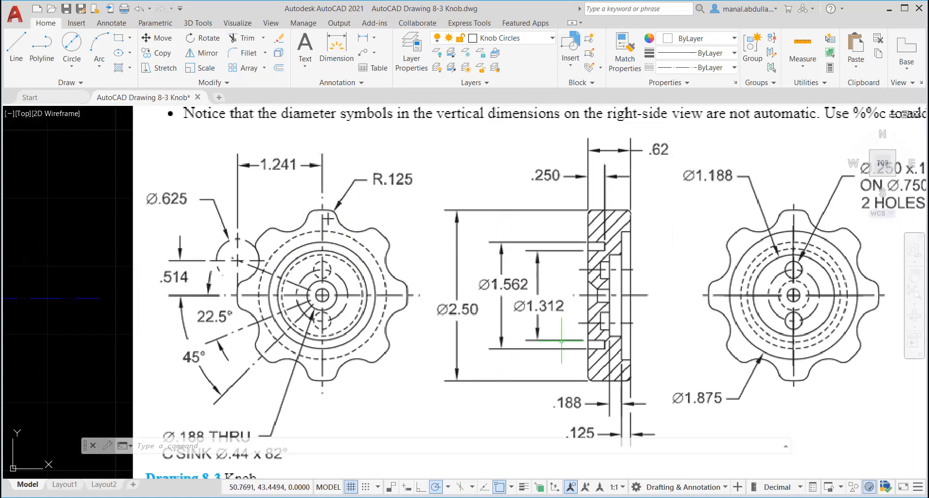
{"action": "middle_click_drag", "start_coordinate": [775, 286], "coordinate": [697, 269]}
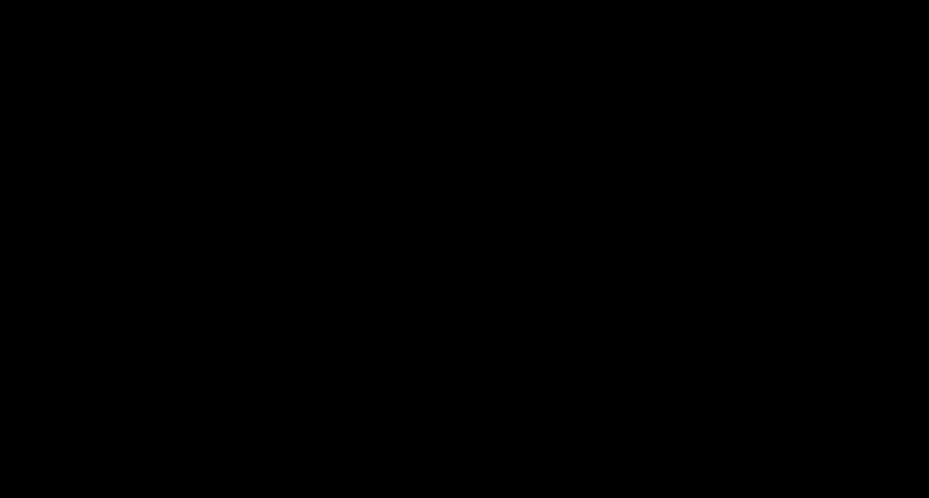
{"action": "scroll", "coordinate": [680, 376], "scroll_direction": "up", "scroll_amount": 2}
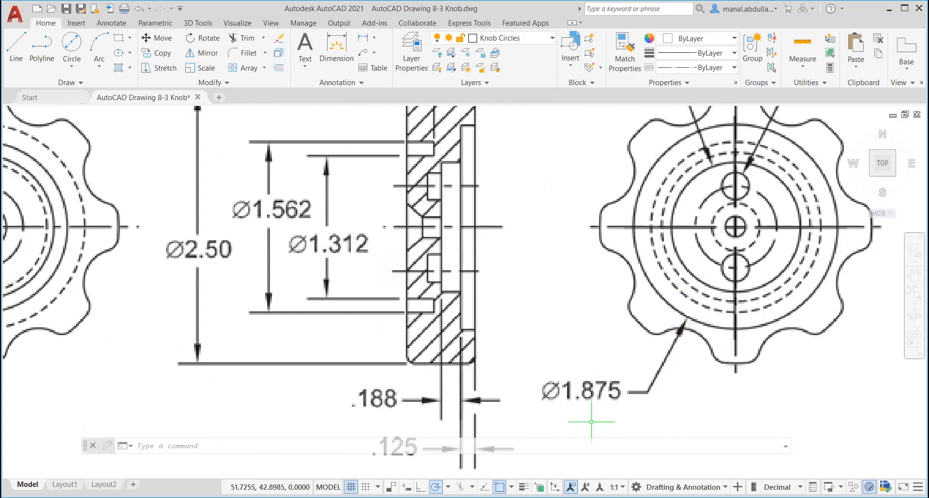
{"action": "scroll", "coordinate": [571, 383], "scroll_direction": "down", "scroll_amount": 3}
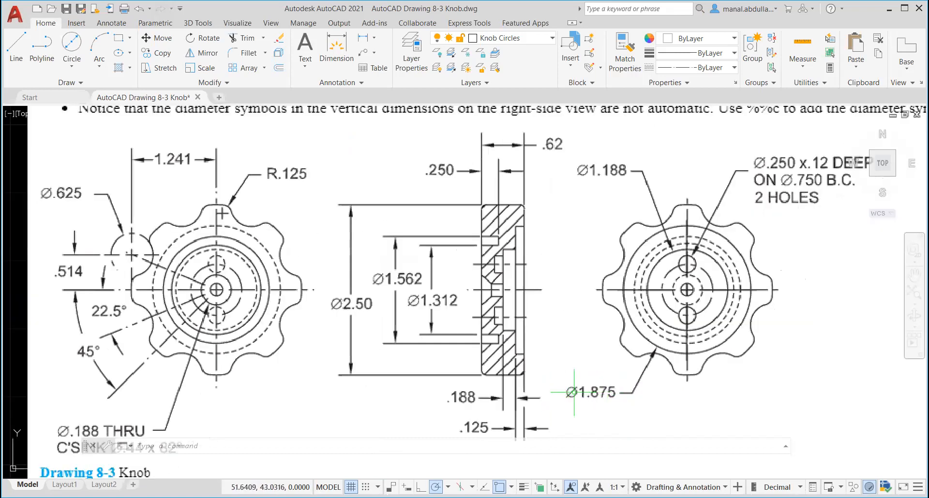
{"action": "scroll", "coordinate": [367, 344], "scroll_direction": "down", "scroll_amount": 1}
{"action": "scroll", "coordinate": [281, 340], "scroll_direction": "down", "scroll_amount": 4}
{"action": "middle_click_drag", "start_coordinate": [180, 328], "coordinate": [616, 338]}
{"action": "scroll", "coordinate": [426, 332], "scroll_direction": "up", "scroll_amount": 4}
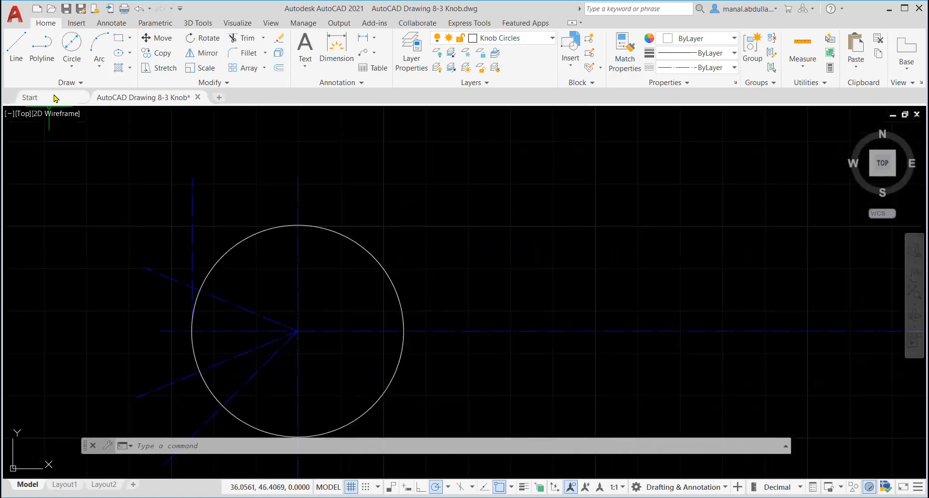
{"action": "left_click", "coordinate": [70, 67]}
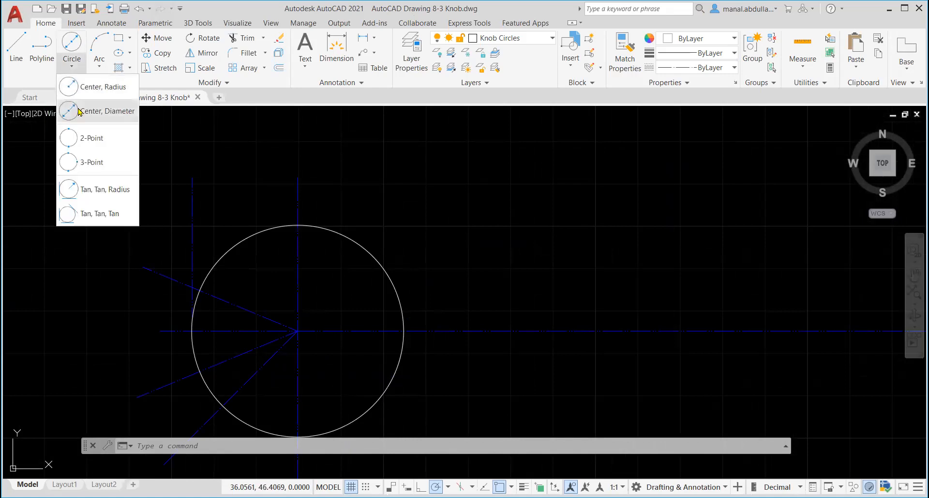
{"action": "left_click", "coordinate": [84, 107]}
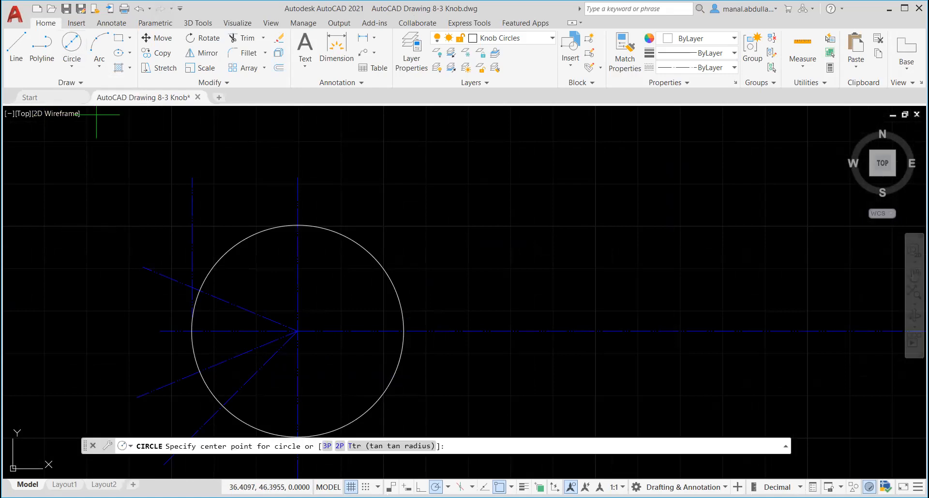
{"action": "left_click", "coordinate": [297, 331]}
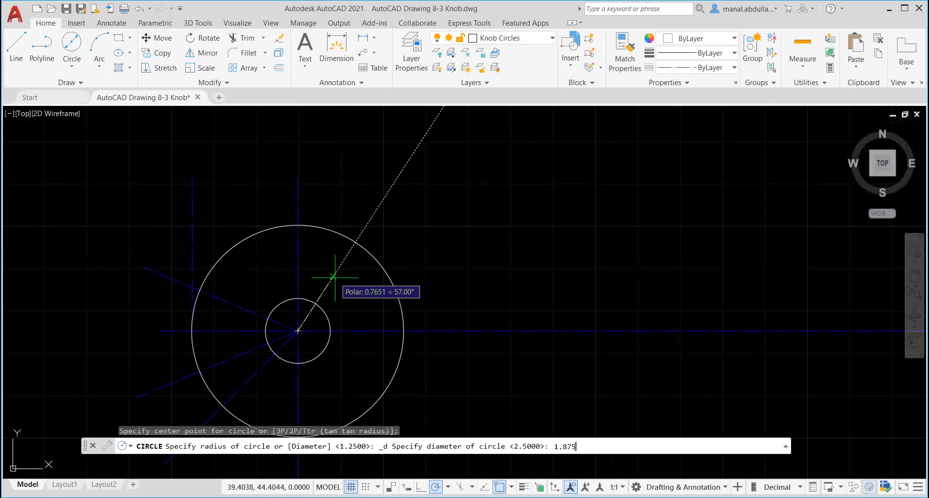
{"action": "key", "text": "Return"}
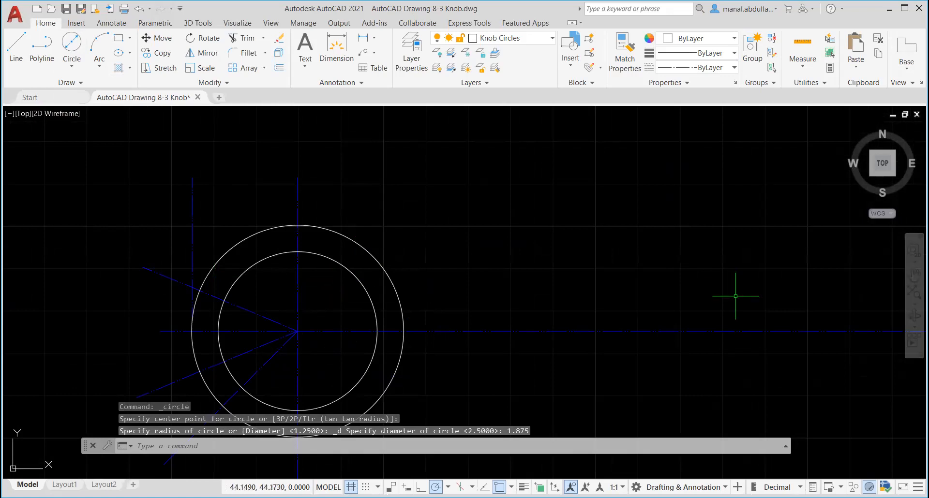
- Draw a .625 diameter circle where the offset vertical centerline crosses the upper-left angled centerline
{"action": "scroll", "coordinate": [763, 342], "scroll_direction": "down", "scroll_amount": 2}
{"action": "middle_click_drag", "start_coordinate": [788, 297], "coordinate": [236, 268]}
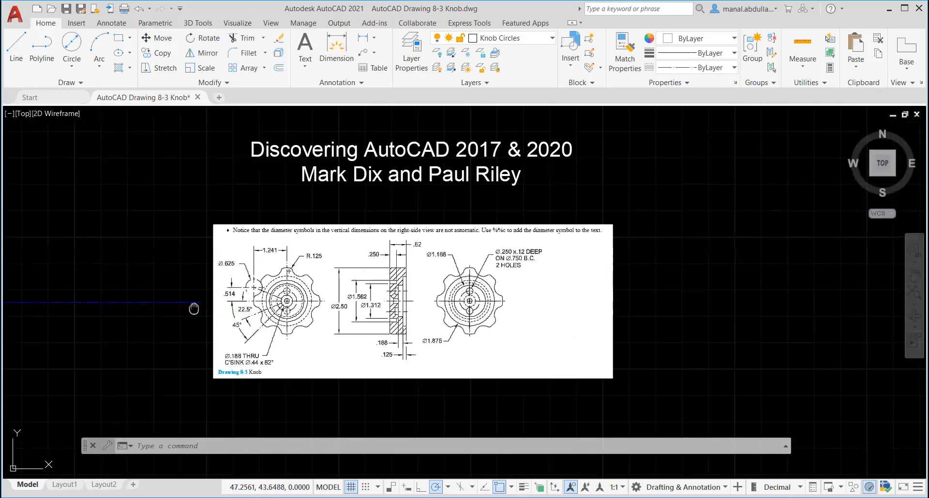
{"action": "middle_click_drag", "start_coordinate": [193, 309], "coordinate": [663, 315]}
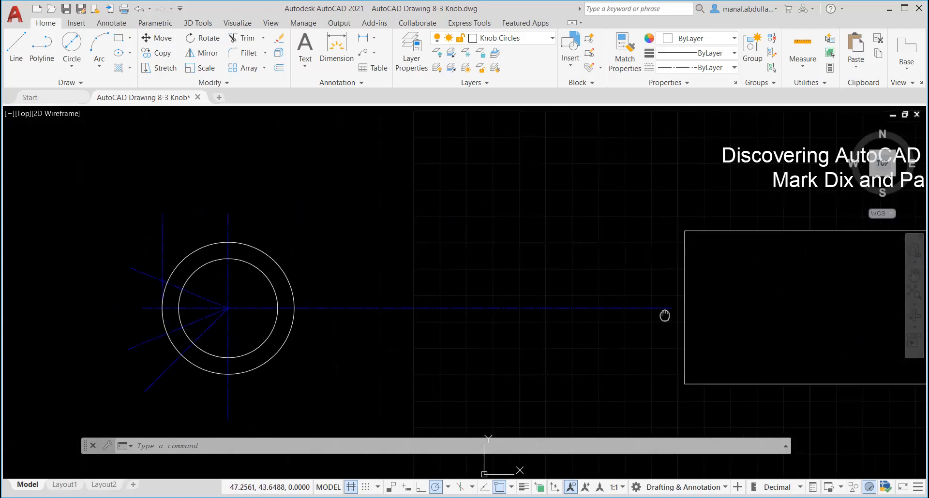
{"action": "left_click", "coordinate": [72, 68]}
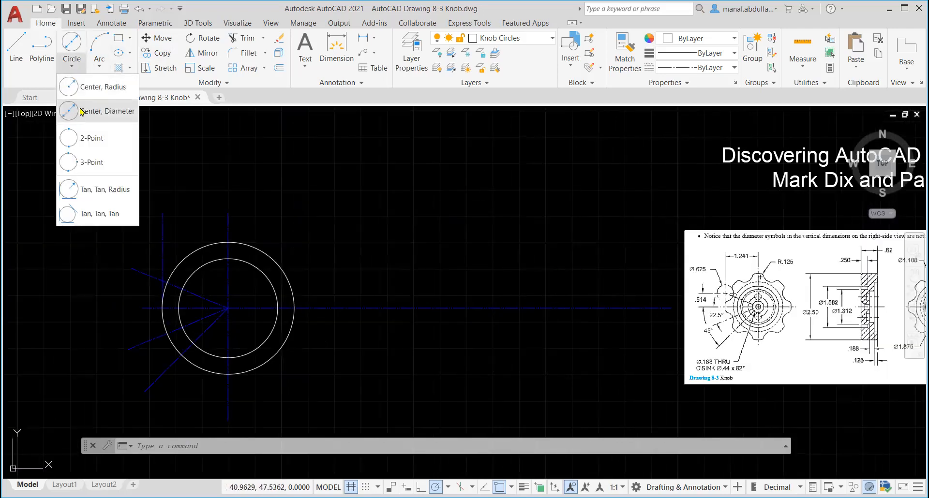
{"action": "left_click", "coordinate": [99, 112]}
{"action": "scroll", "coordinate": [174, 308], "scroll_direction": "up", "scroll_amount": 4}
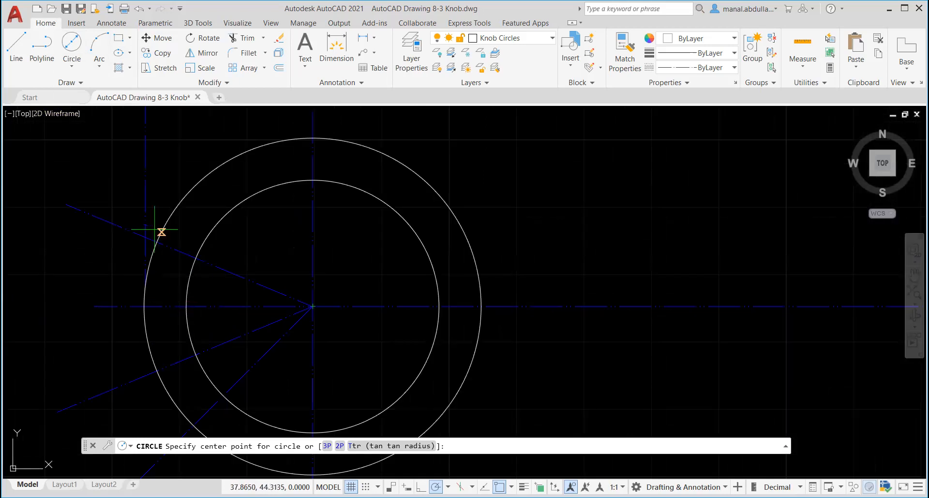
{"action": "left_click", "coordinate": [145, 237]}
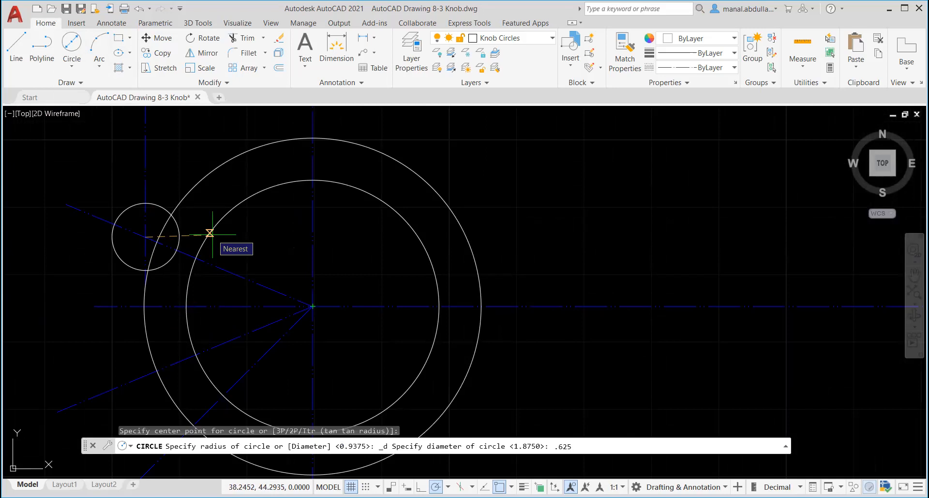
{"action": "key", "text": "Return"}
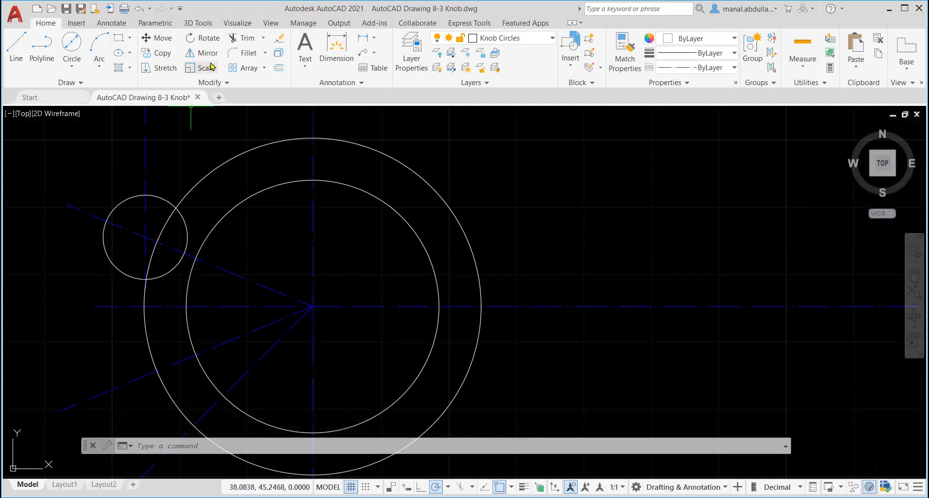
- Trim the small circle's portion outside the knob and the outer circle's segment inside it, leaving one concave notch
{"action": "left_click", "coordinate": [245, 40]}
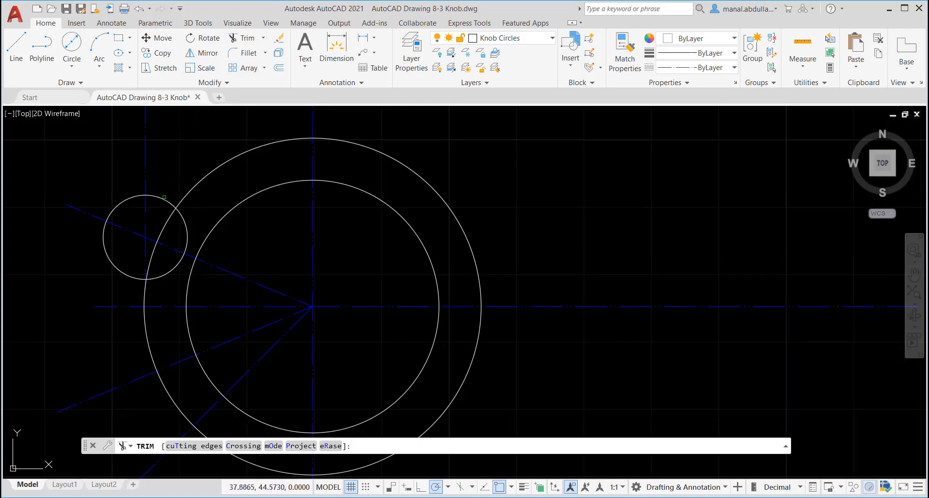
{"action": "left_click", "coordinate": [162, 199]}
{"action": "left_click", "coordinate": [121, 200]}
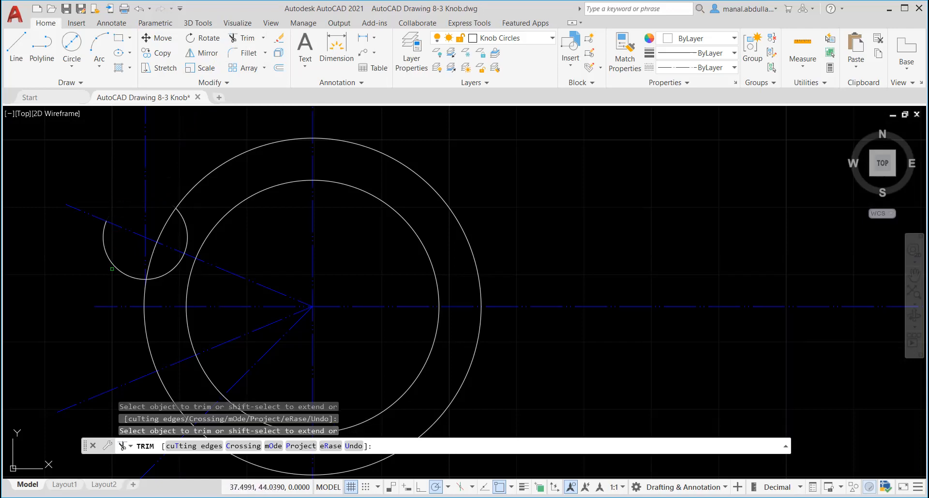
{"action": "left_click", "coordinate": [154, 255]}
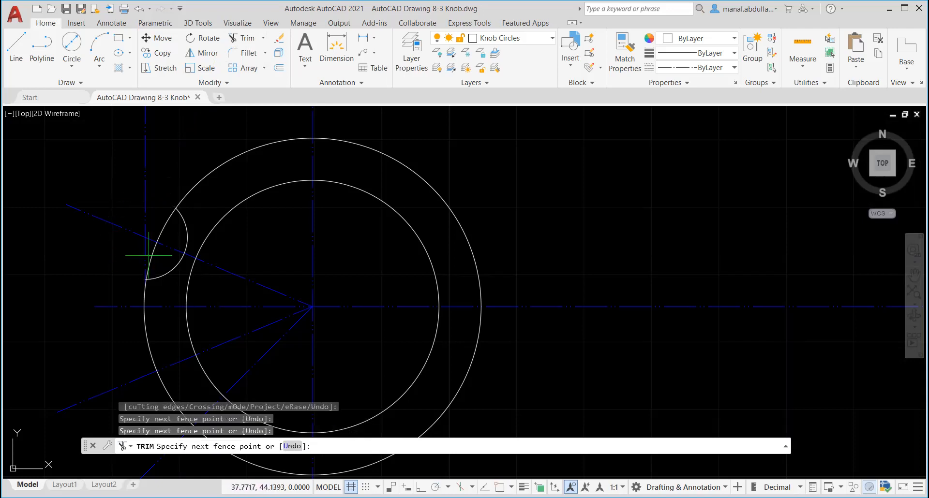
{"action": "key", "text": "Return"}
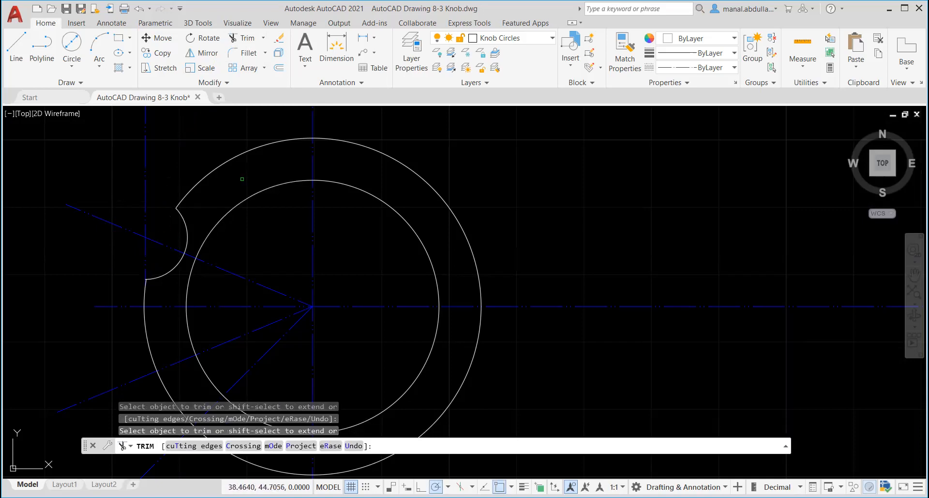
{"action": "key", "text": "Return"}
- Examine the reference image's front view to see how the edge notches are spaced around the knob
{"action": "scroll", "coordinate": [234, 250], "scroll_direction": "down", "scroll_amount": 2}
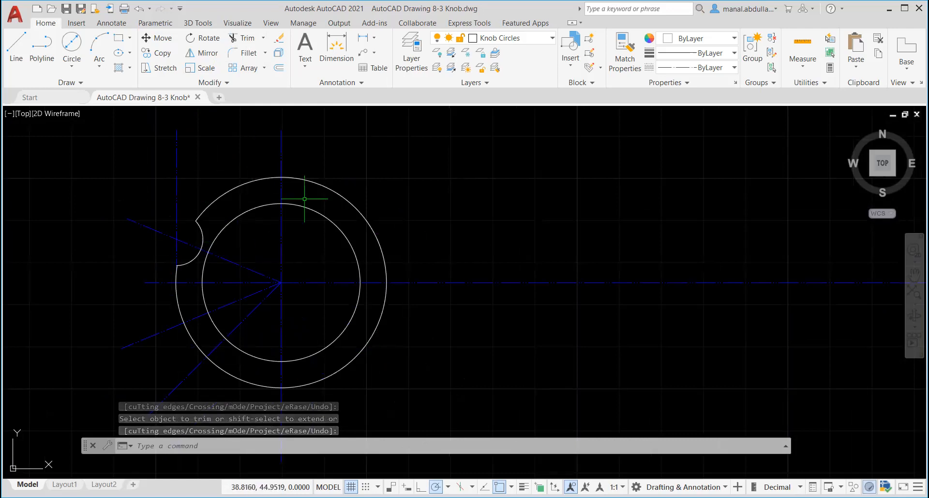
{"action": "scroll", "coordinate": [710, 282], "scroll_direction": "down", "scroll_amount": 4}
{"action": "middle_click_drag", "start_coordinate": [748, 283], "coordinate": [296, 301]}
{"action": "scroll", "coordinate": [340, 294], "scroll_direction": "up", "scroll_amount": 2}
{"action": "scroll", "coordinate": [515, 304], "scroll_direction": "up", "scroll_amount": 1}
{"action": "middle_click_drag", "start_coordinate": [516, 305], "coordinate": [371, 251]}
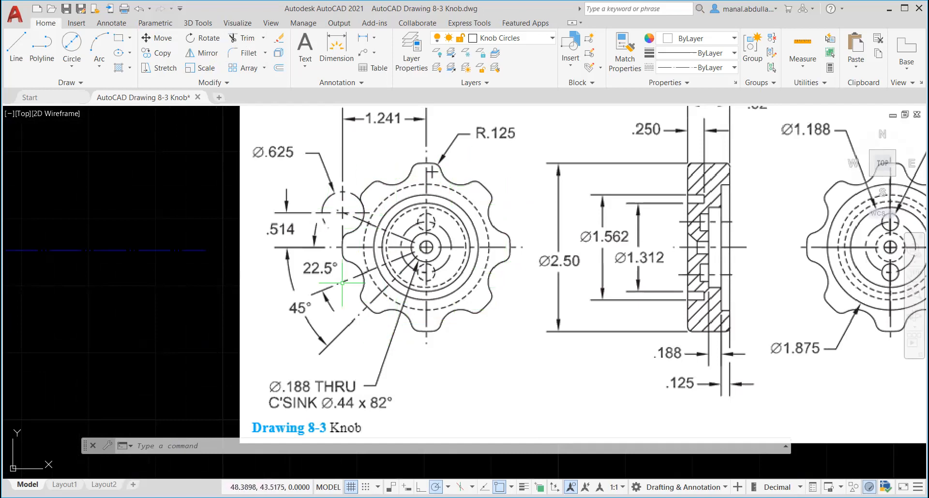
{"action": "scroll", "coordinate": [385, 285], "scroll_direction": "down", "scroll_amount": 4}
{"action": "middle_click_drag", "start_coordinate": [249, 290], "coordinate": [700, 311]}
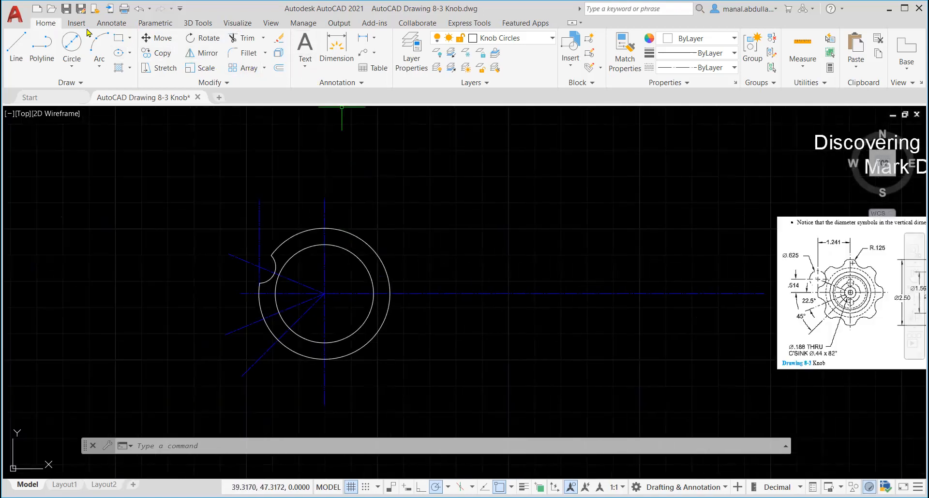
- Create a polar array of the concave notch arc around the knob's center with 8 items filling 360 degrees
{"action": "left_click", "coordinate": [263, 68]}
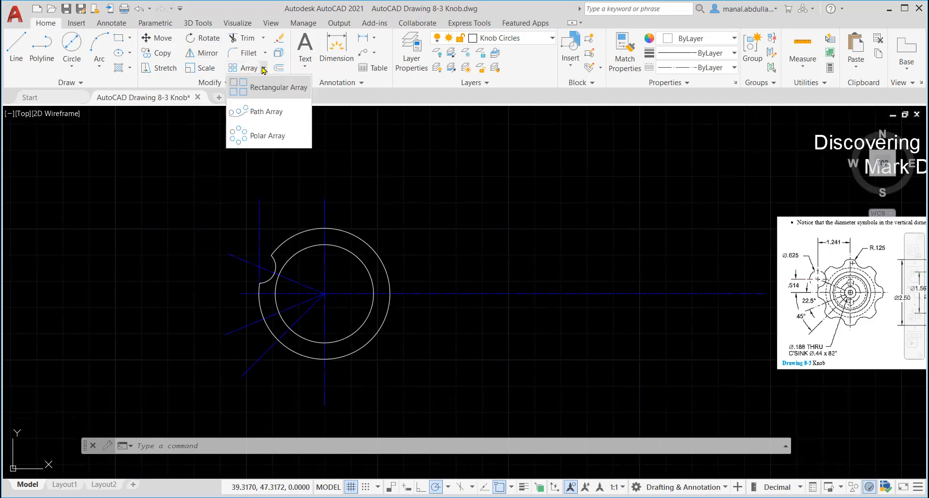
{"action": "left_click", "coordinate": [260, 144]}
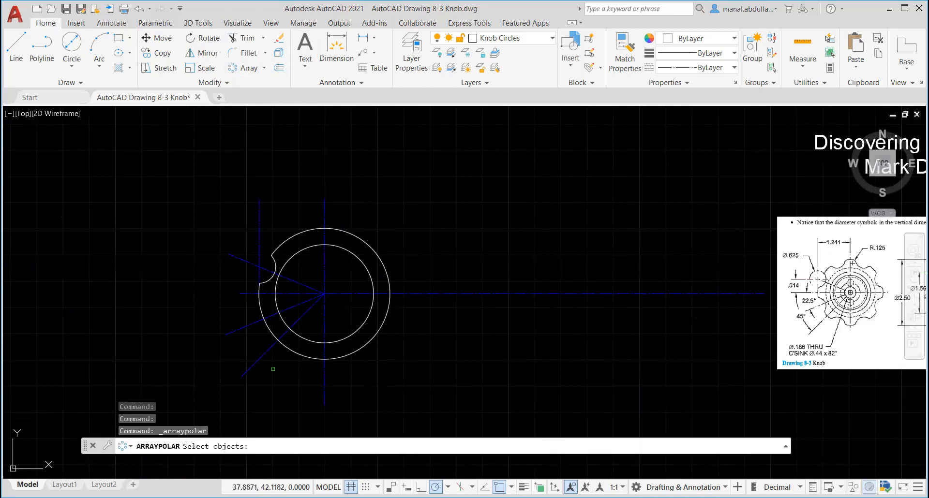
{"action": "left_click", "coordinate": [268, 278]}
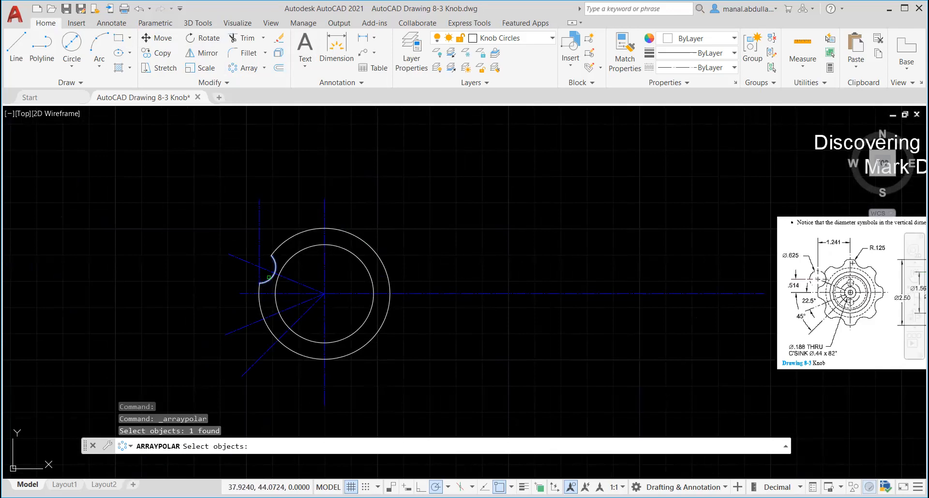
{"action": "key", "text": "Return"}
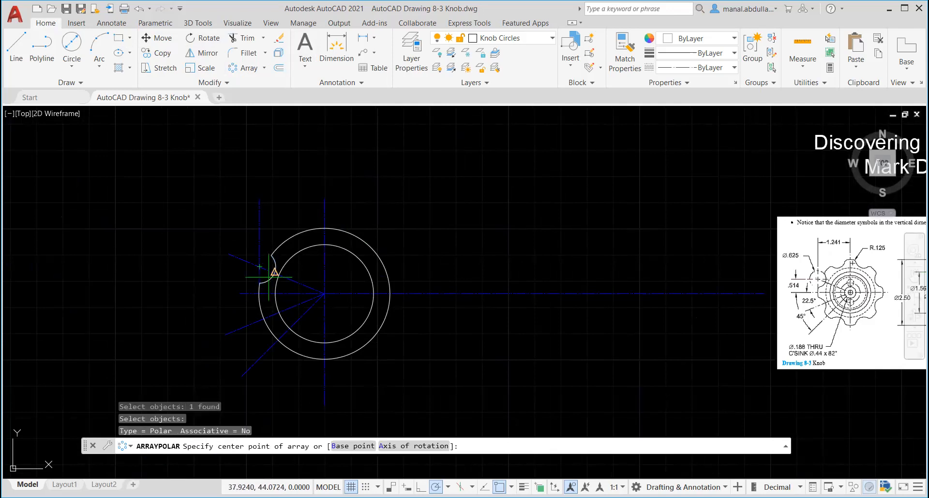
{"action": "left_click", "coordinate": [324, 293]}
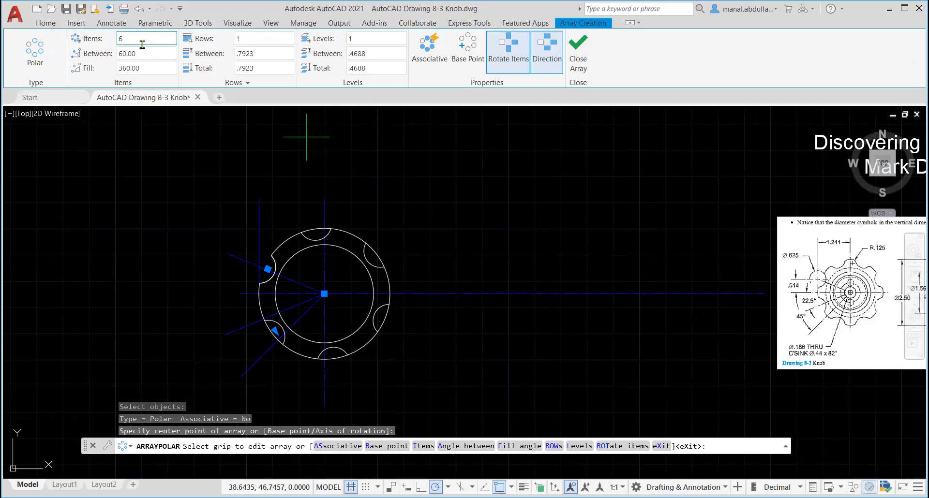
{"action": "left_click", "coordinate": [126, 40]}
{"action": "type", "text": "8"}
{"action": "key", "text": "Return"}
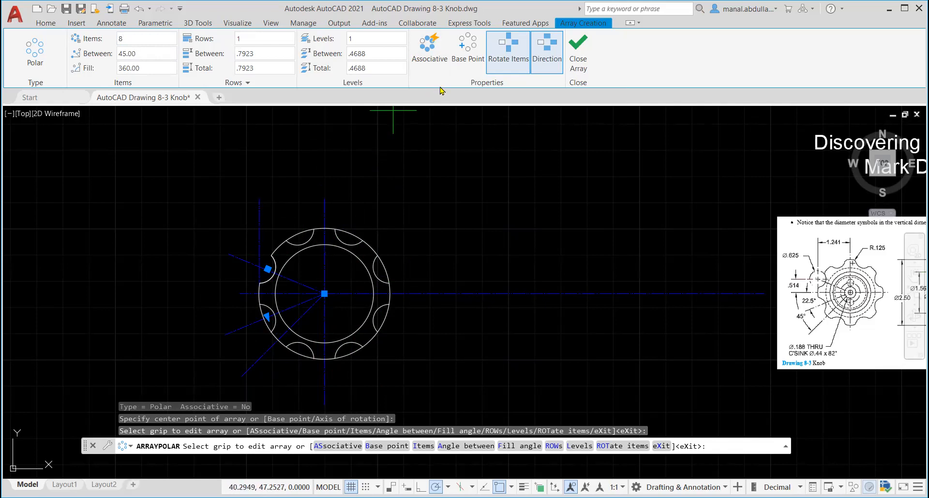
{"action": "left_click", "coordinate": [577, 56]}
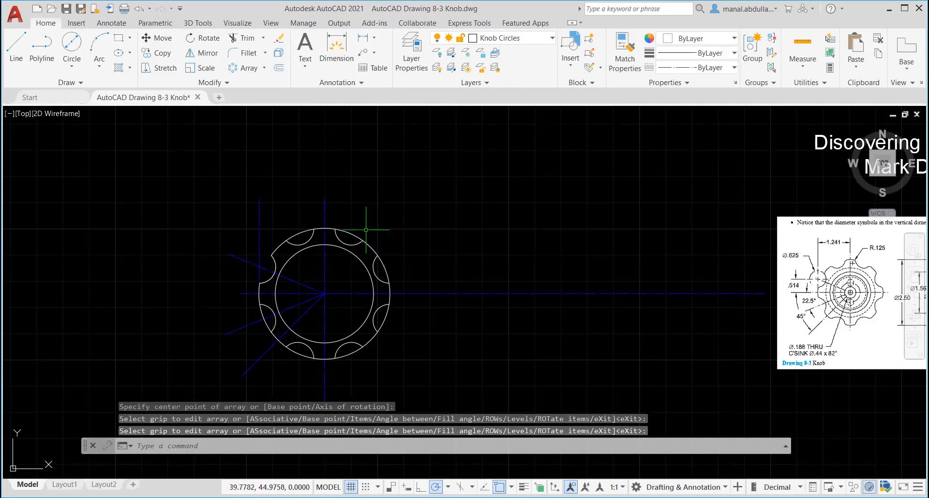
- Trim the outer circle's segments spanning the seven arrayed notch arcs to leave an open scalloped edge
{"action": "left_click", "coordinate": [234, 39]}
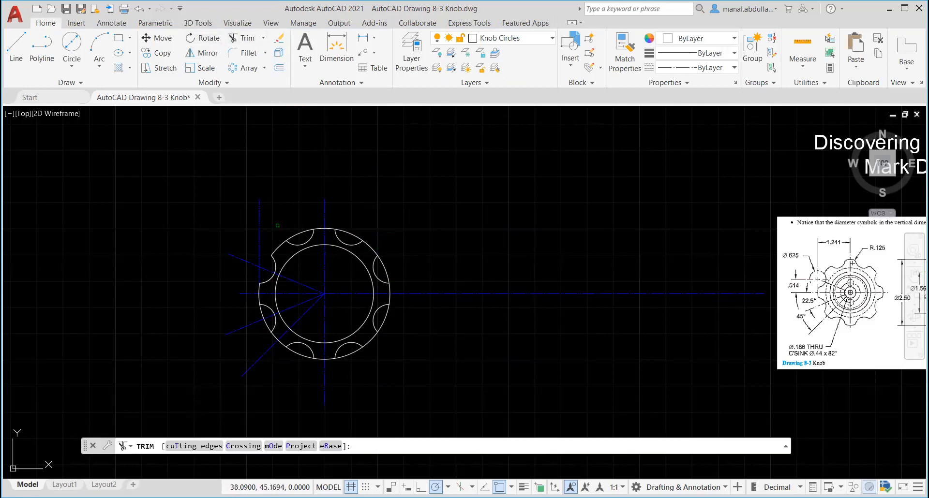
{"action": "left_click", "coordinate": [299, 227]}
{"action": "left_click", "coordinate": [350, 229]}
{"action": "left_click", "coordinate": [352, 235]}
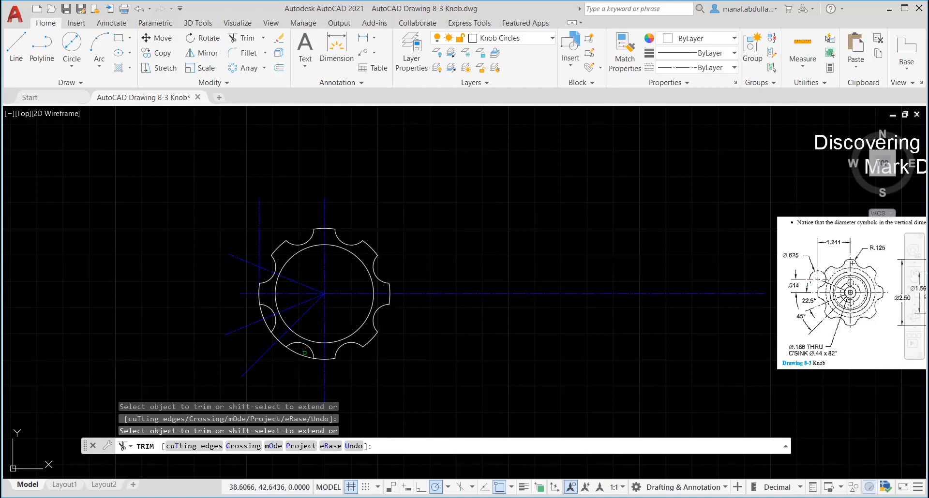
{"action": "left_click", "coordinate": [301, 355]}
{"action": "left_click", "coordinate": [263, 314]}
{"action": "key", "text": "Return"}
- Save the drawing with the trimmed knob outline
{"action": "scroll", "coordinate": [371, 342], "scroll_direction": "up", "scroll_amount": 2}
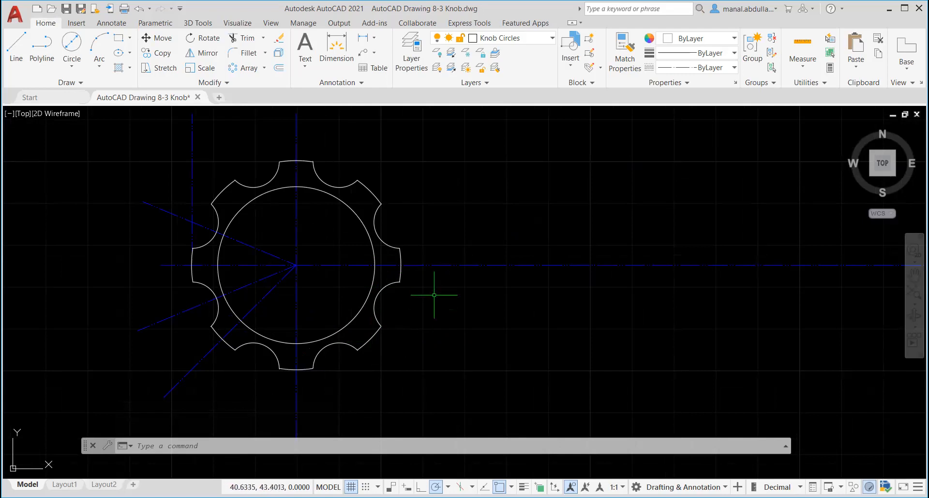
{"action": "middle_click_drag", "start_coordinate": [434, 295], "coordinate": [436, 327]}
{"action": "key", "text": "ctrl+s"}
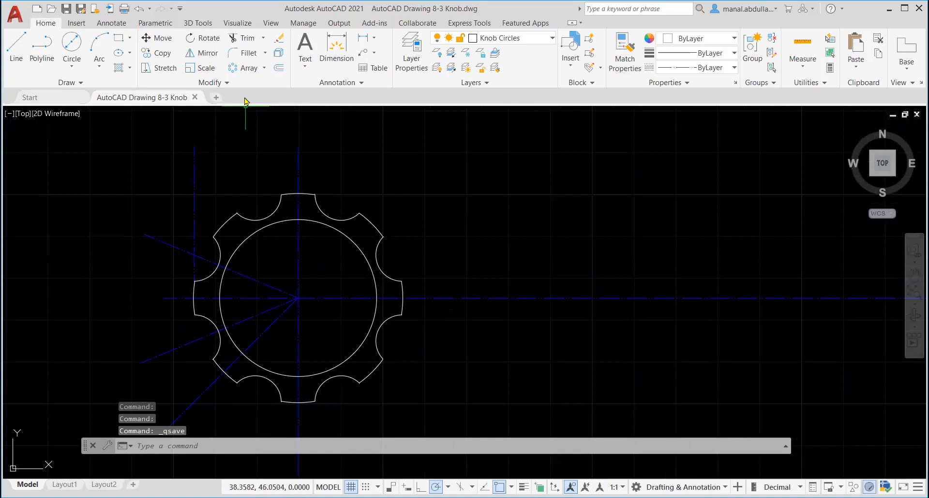
- Start a fillet and check the corner radius given for the knob's teeth in the reference image
{"action": "left_click", "coordinate": [244, 54]}
{"action": "scroll", "coordinate": [774, 255], "scroll_direction": "down", "scroll_amount": 3}
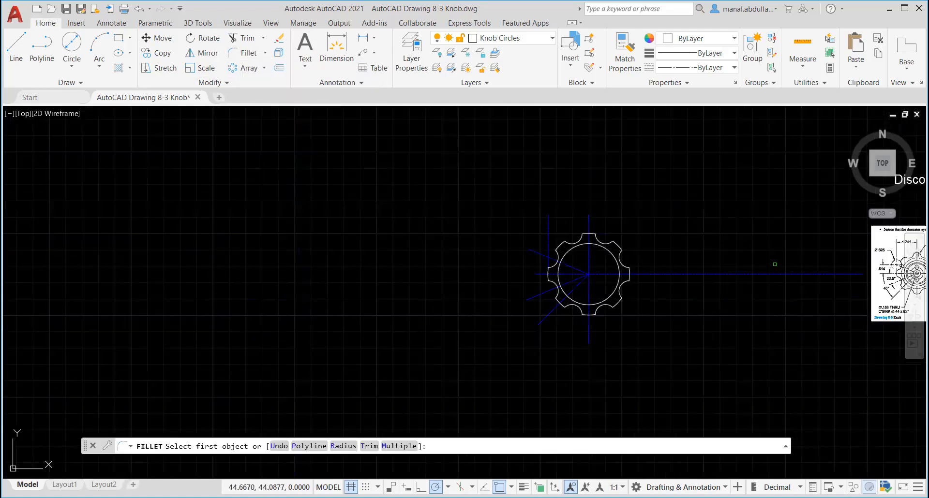
{"action": "middle_click_drag", "start_coordinate": [802, 278], "coordinate": [372, 352]}
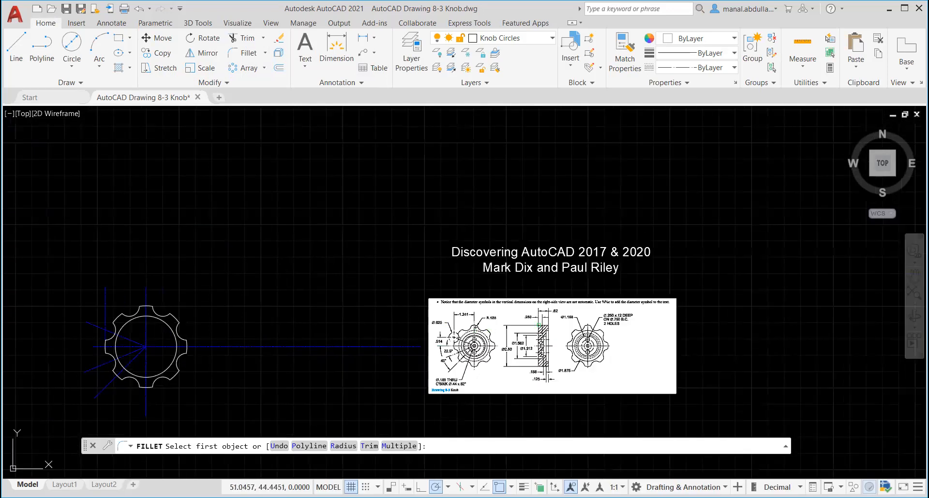
{"action": "scroll", "coordinate": [505, 314], "scroll_direction": "up", "scroll_amount": 4}
{"action": "scroll", "coordinate": [505, 314], "scroll_direction": "up", "scroll_amount": 2}
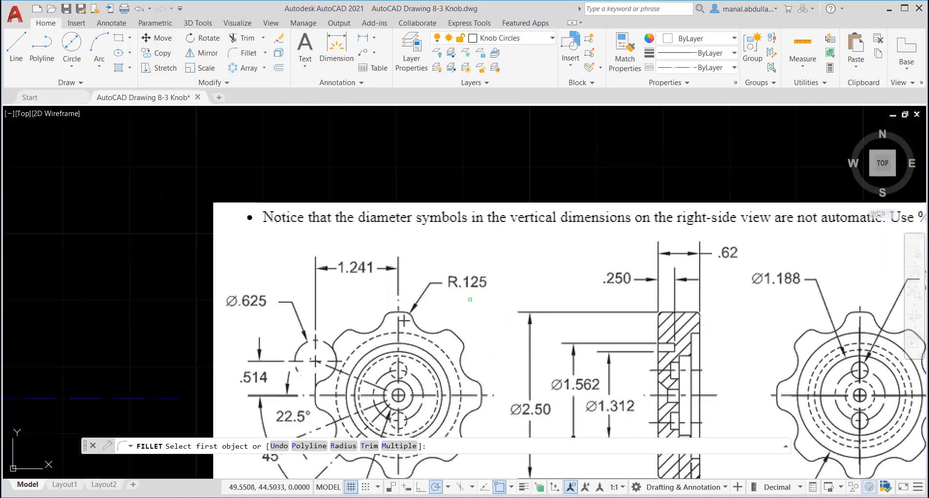
{"action": "scroll", "coordinate": [398, 324], "scroll_direction": "down", "scroll_amount": 6}
{"action": "middle_click_drag", "start_coordinate": [193, 307], "coordinate": [513, 293]}
{"action": "scroll", "coordinate": [447, 311], "scroll_direction": "up", "scroll_amount": 4}
{"action": "middle_click_drag", "start_coordinate": [452, 312], "coordinate": [494, 238]}
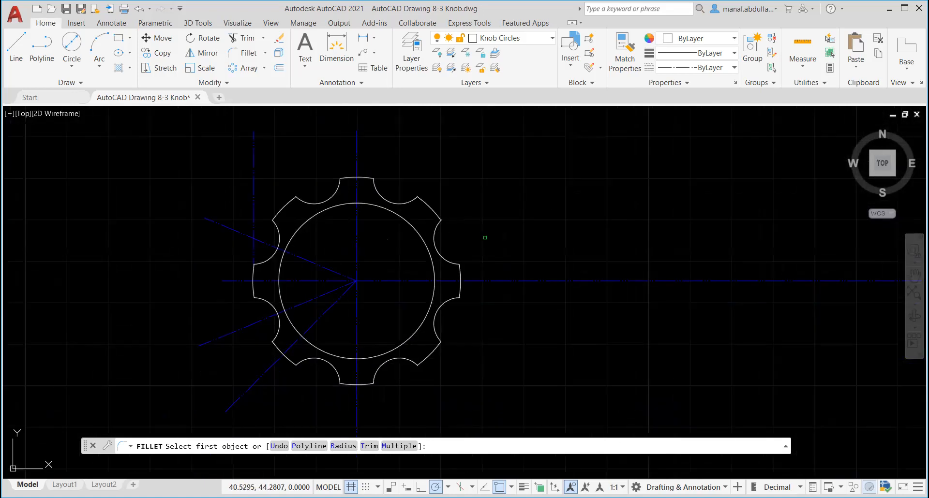
- Fillet the top tooth's left corner and both corners of the upper-left tooth with radius .125 in Multiple mode
{"action": "left_click", "coordinate": [241, 52]}
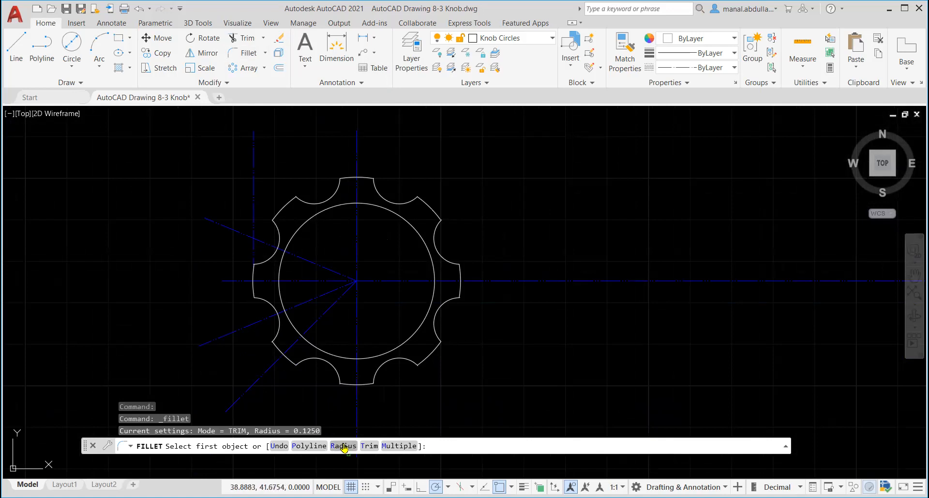
{"action": "left_click", "coordinate": [343, 446]}
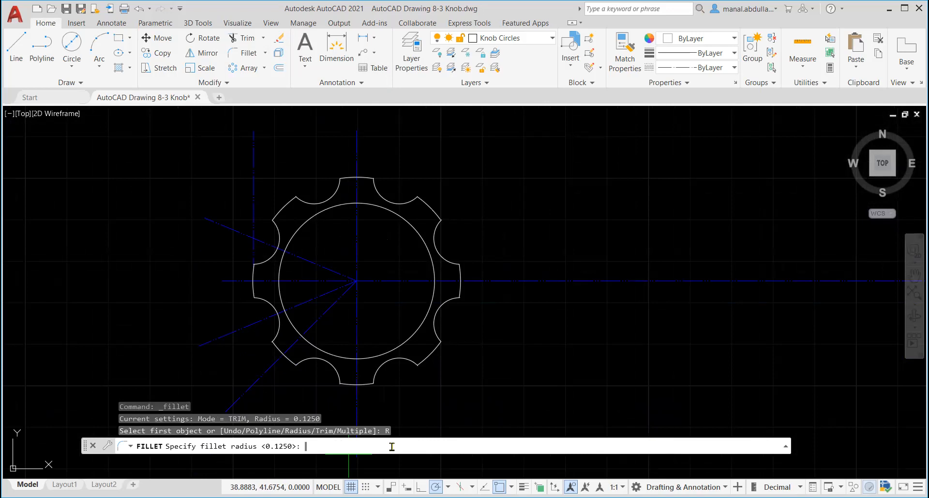
{"action": "type", "text": ".125"}
{"action": "key", "text": "Return"}
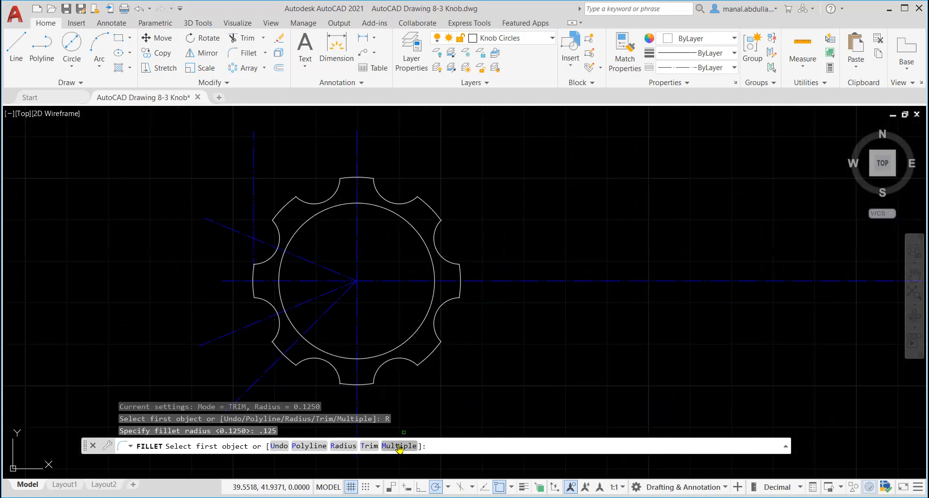
{"action": "left_click", "coordinate": [400, 447]}
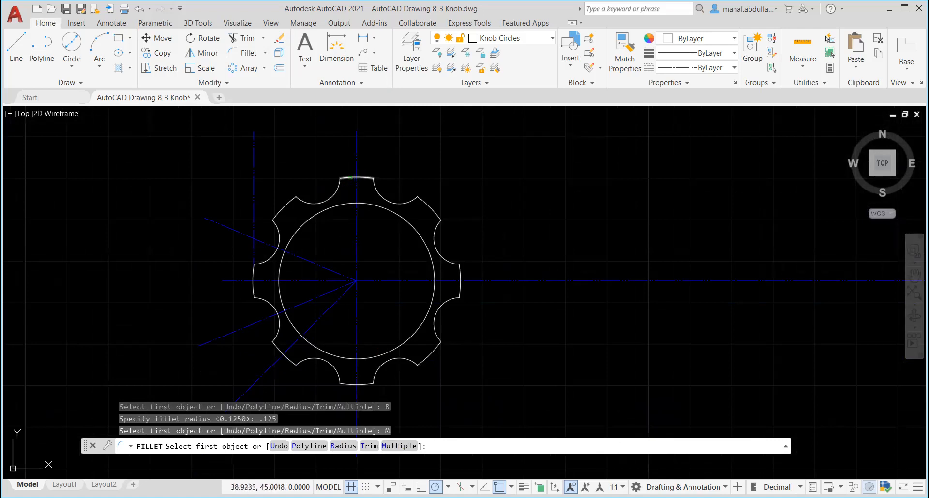
{"action": "left_click", "coordinate": [345, 179]}
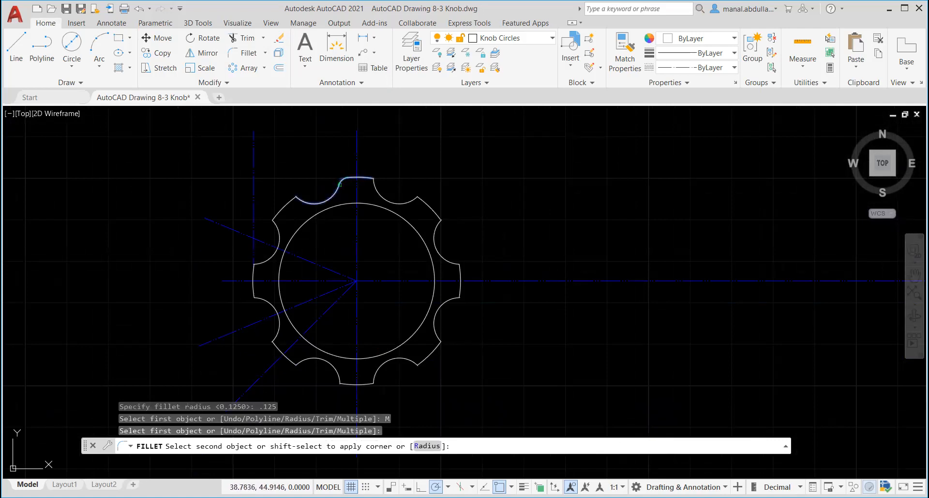
{"action": "left_click", "coordinate": [340, 188]}
{"action": "left_click", "coordinate": [312, 201]}
{"action": "left_click", "coordinate": [290, 202]}
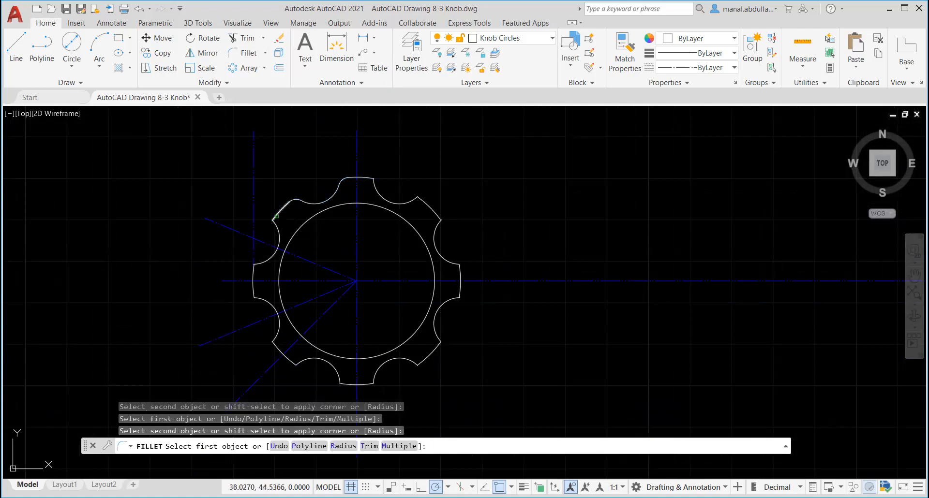
{"action": "left_click", "coordinate": [276, 216]}
{"action": "left_click", "coordinate": [258, 263]}
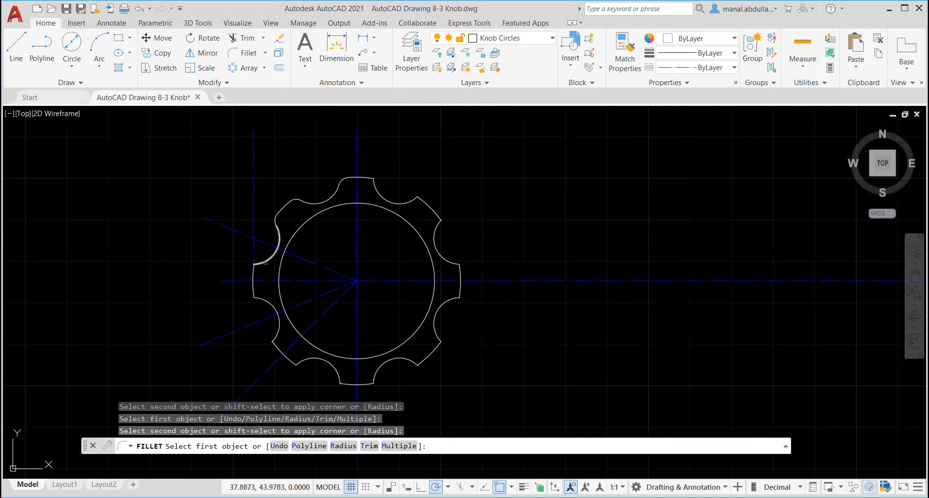
- Fillet both corners of the left tooth and both corners of the lower-left tooth at the same .125 radius
{"action": "left_click", "coordinate": [258, 263]}
{"action": "left_click", "coordinate": [254, 291]}
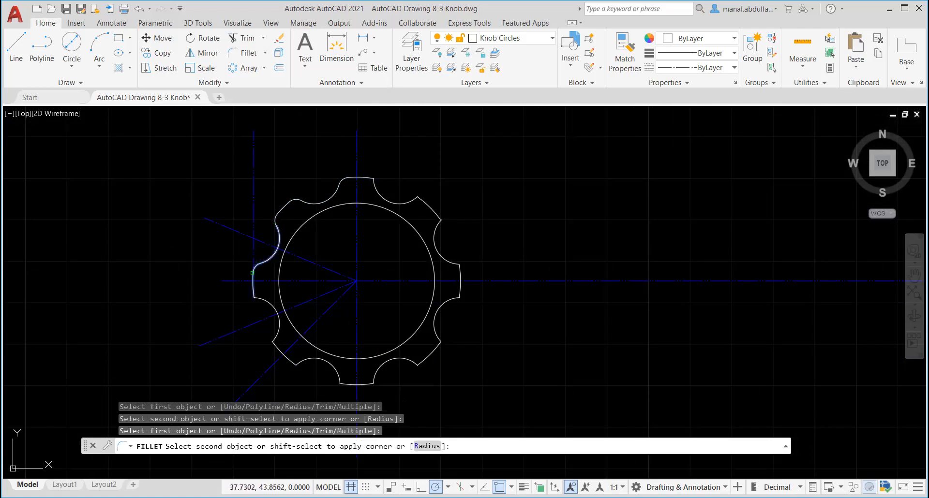
{"action": "left_click", "coordinate": [250, 290]}
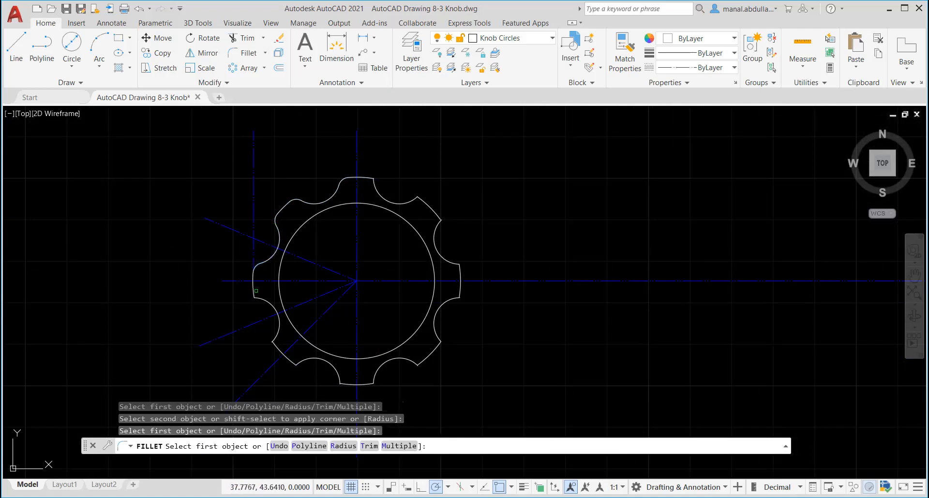
{"action": "left_click", "coordinate": [253, 291]}
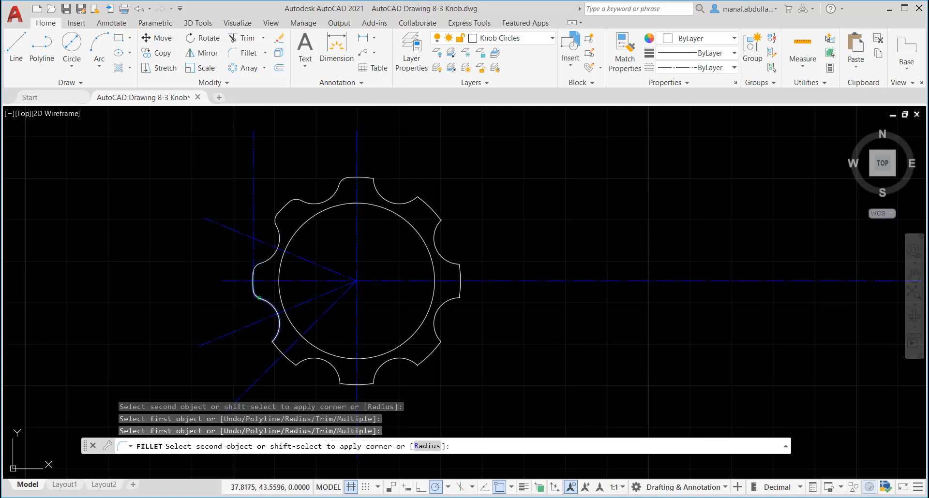
{"action": "left_click", "coordinate": [260, 297]}
{"action": "left_click", "coordinate": [276, 333]}
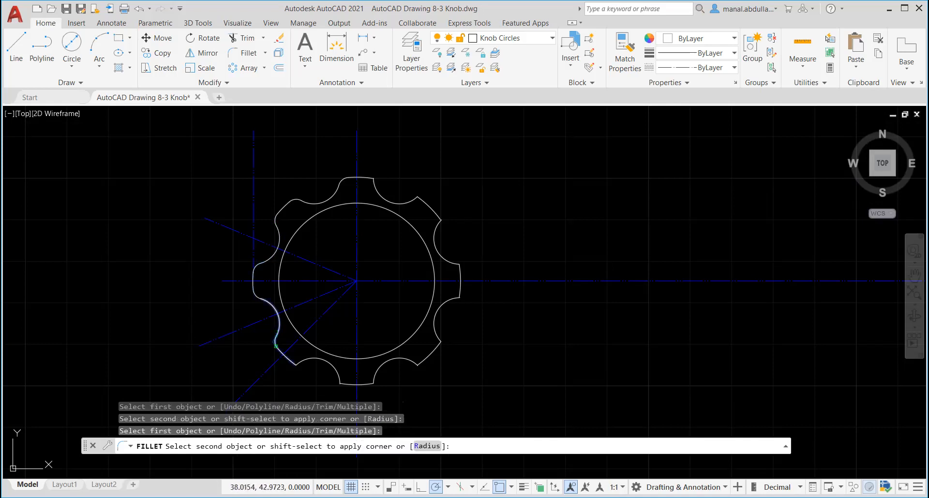
{"action": "left_click", "coordinate": [292, 360]}
{"action": "left_click", "coordinate": [293, 360]}
{"action": "left_click", "coordinate": [315, 368]}
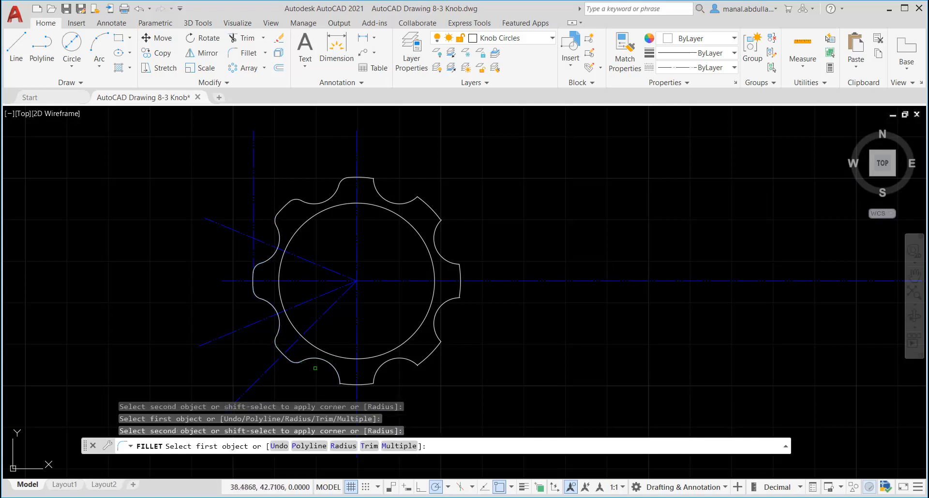
- Fillet both corners of the bottom and lower-right teeth and the right tooth's lower corner at the .125 radius
{"action": "left_click", "coordinate": [338, 375]}
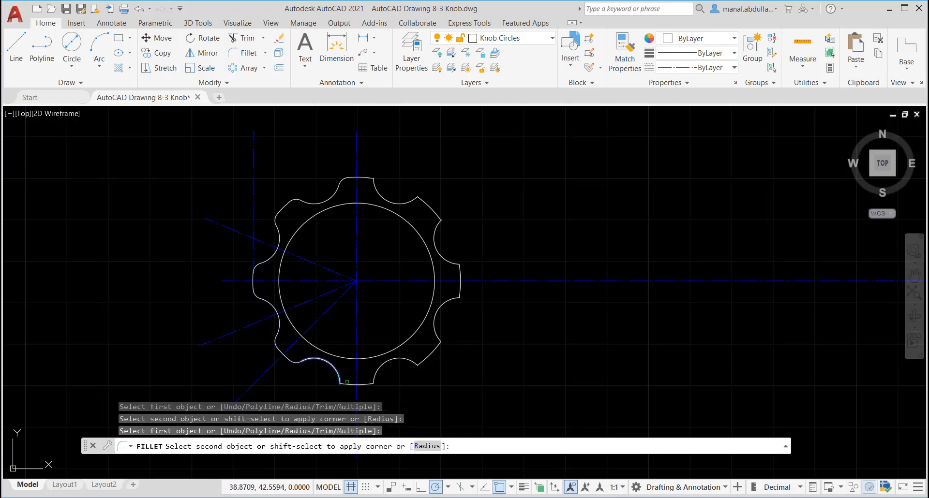
{"action": "left_click", "coordinate": [348, 382]}
{"action": "left_click", "coordinate": [375, 378]}
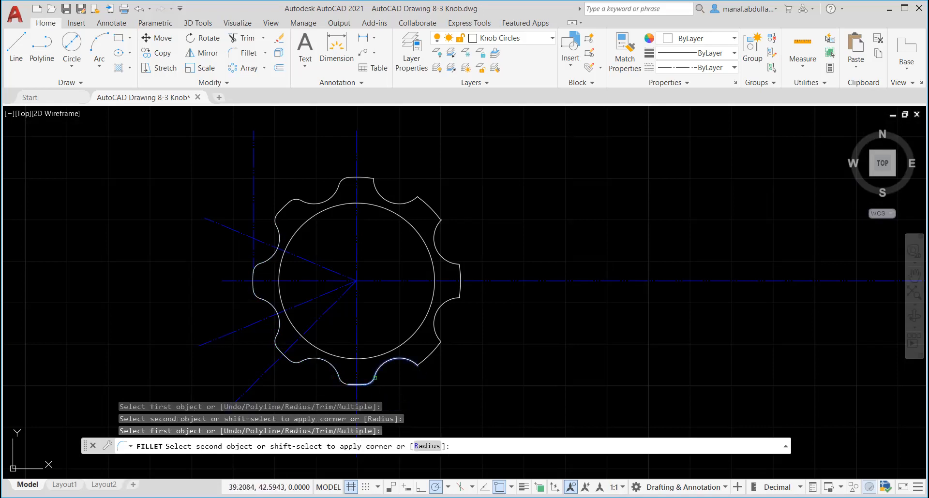
{"action": "left_click", "coordinate": [375, 377]}
{"action": "left_click", "coordinate": [412, 360]}
{"action": "left_click", "coordinate": [421, 362]}
{"action": "left_click", "coordinate": [439, 340]}
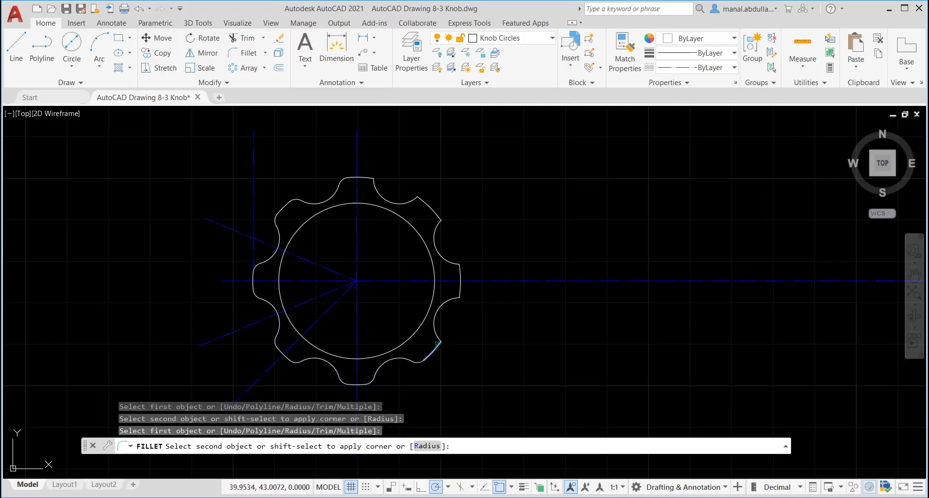
{"action": "left_click", "coordinate": [437, 329]}
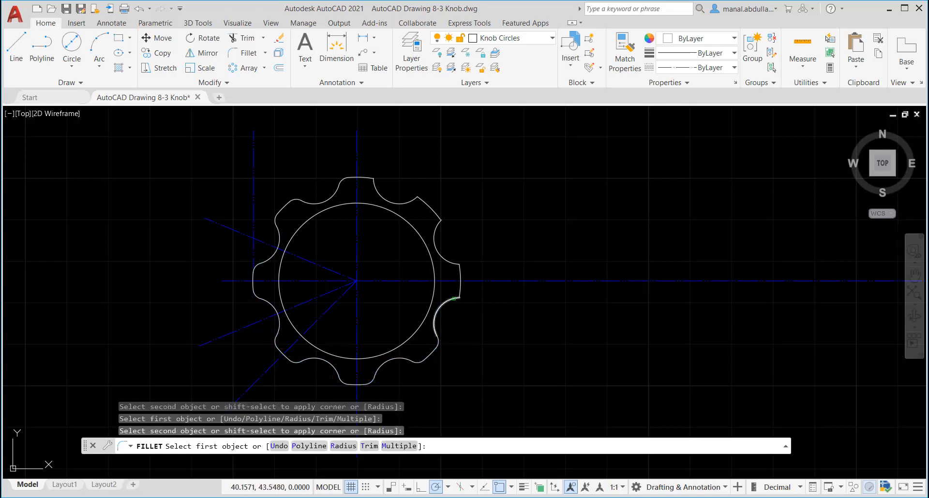
{"action": "left_click", "coordinate": [454, 298]}
{"action": "left_click", "coordinate": [460, 287]}
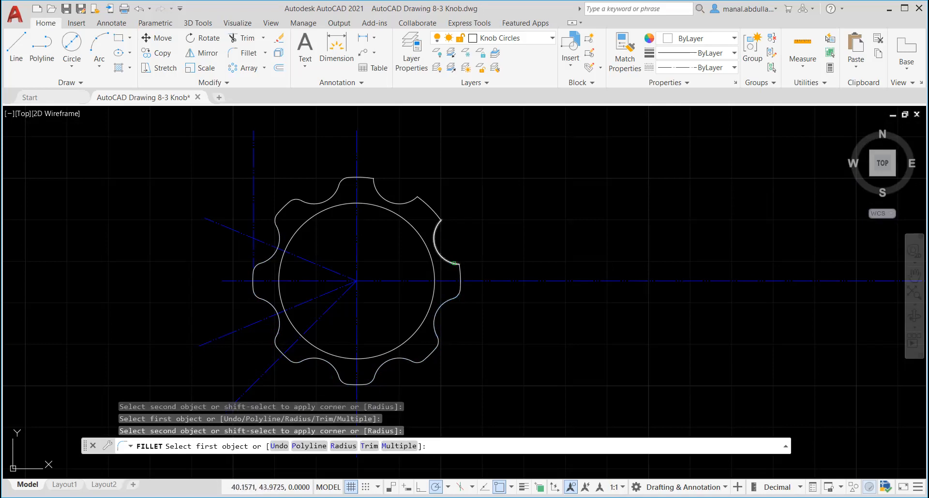
- Fillet the right tooth's upper corner, both corners of the upper-right tooth and the top tooth's right corner at the .125 radius
{"action": "left_click", "coordinate": [455, 266]}
{"action": "left_click", "coordinate": [459, 269]}
{"action": "left_click", "coordinate": [436, 228]}
{"action": "left_click", "coordinate": [427, 206]}
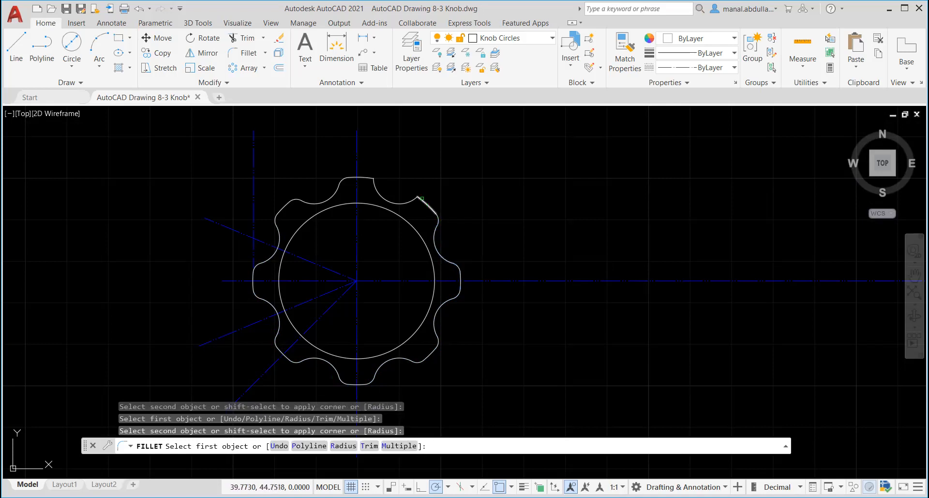
{"action": "left_click", "coordinate": [430, 208]}
{"action": "left_click", "coordinate": [412, 200]}
{"action": "left_click", "coordinate": [379, 194]}
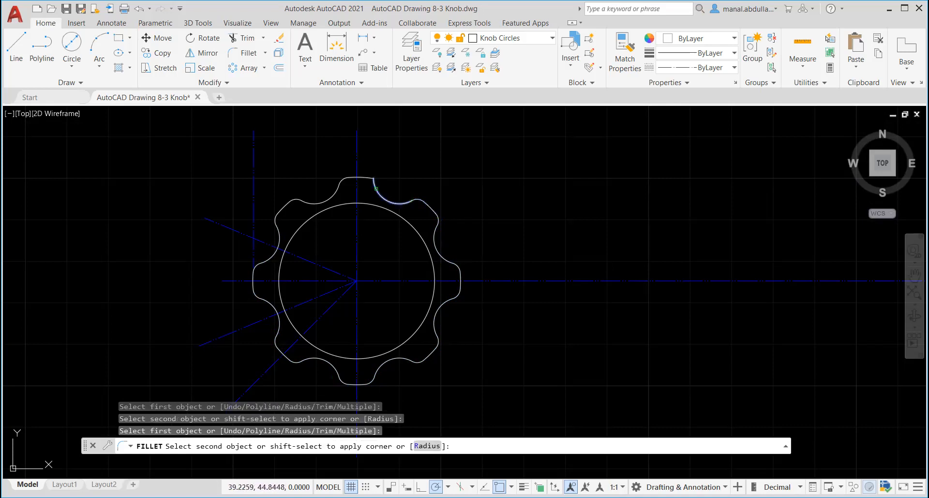
{"action": "left_click", "coordinate": [366, 181]}
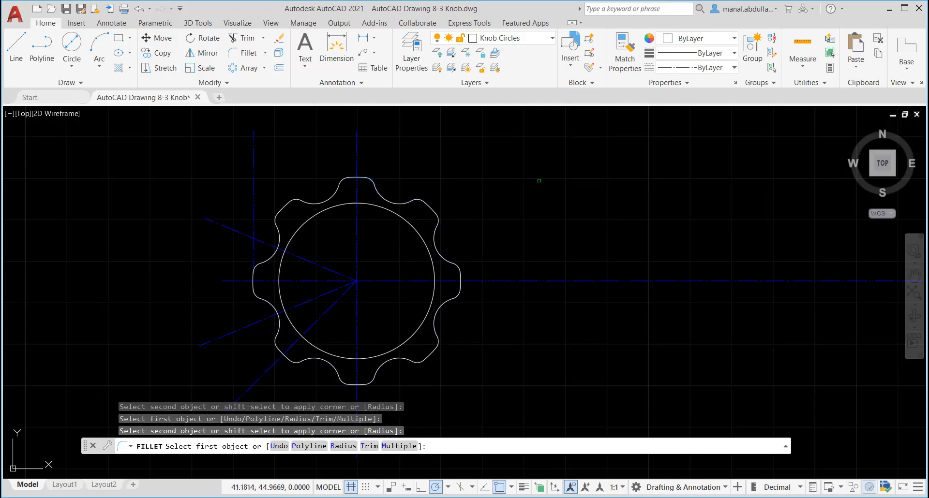
{"action": "key", "text": "Return"}
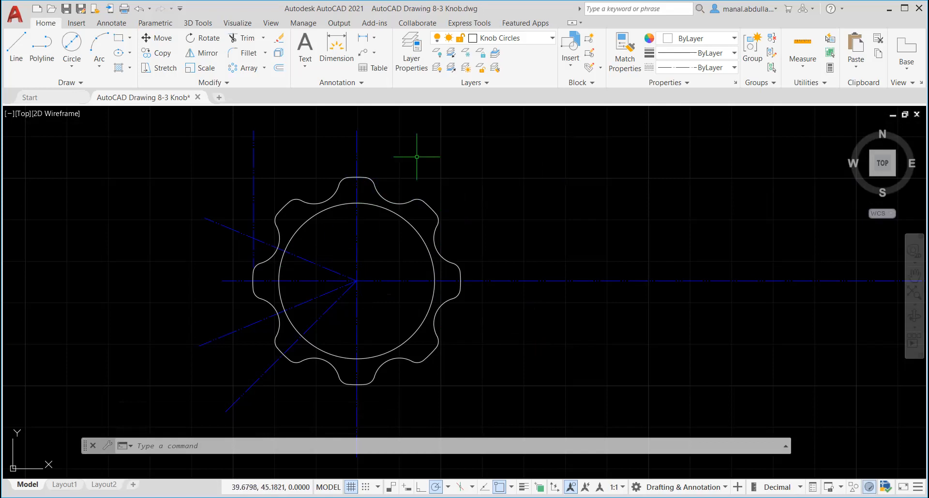
- Make the Hidden layer current and examine the reference image for the knob's inner circles, their diameters and line types
{"action": "left_click", "coordinate": [539, 45]}
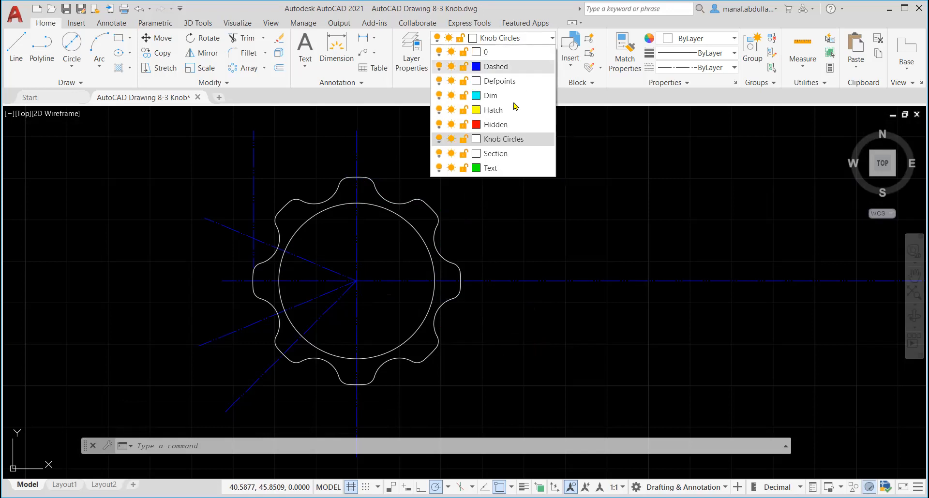
{"action": "left_click", "coordinate": [495, 124]}
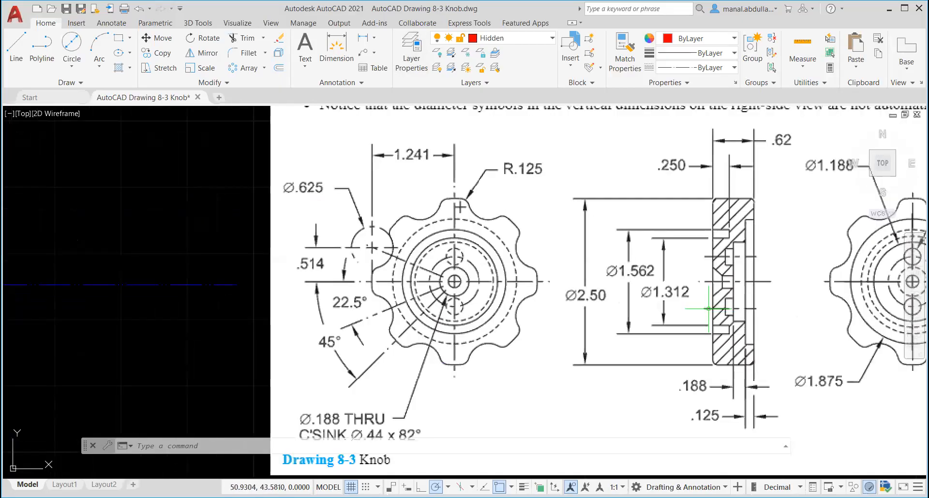
{"action": "scroll", "coordinate": [708, 309], "scroll_direction": "up", "scroll_amount": 2}
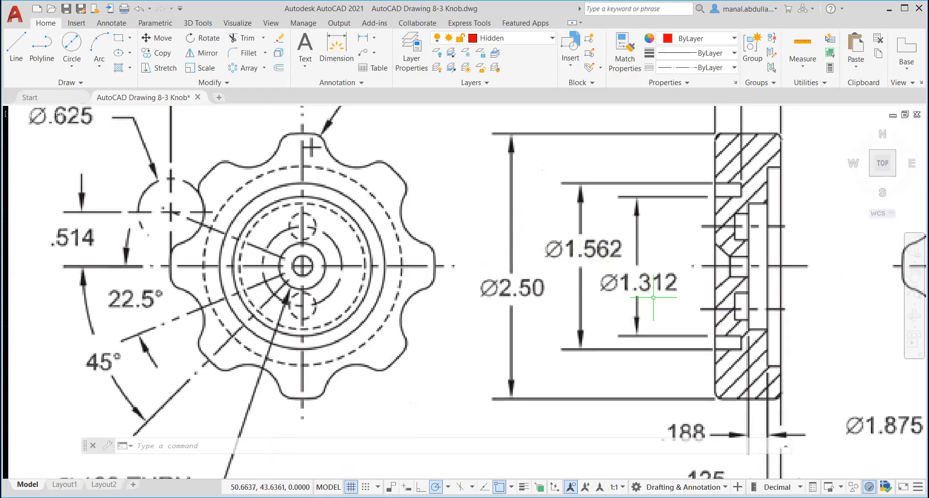
{"action": "scroll", "coordinate": [663, 298], "scroll_direction": "down", "scroll_amount": 5}
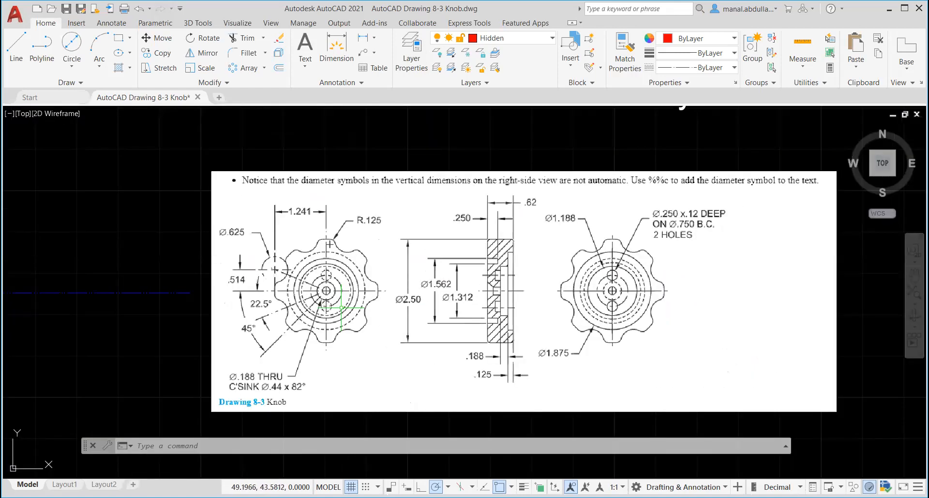
{"action": "scroll", "coordinate": [342, 308], "scroll_direction": "down", "scroll_amount": 2}
{"action": "scroll", "coordinate": [541, 298], "scroll_direction": "up", "scroll_amount": 4}
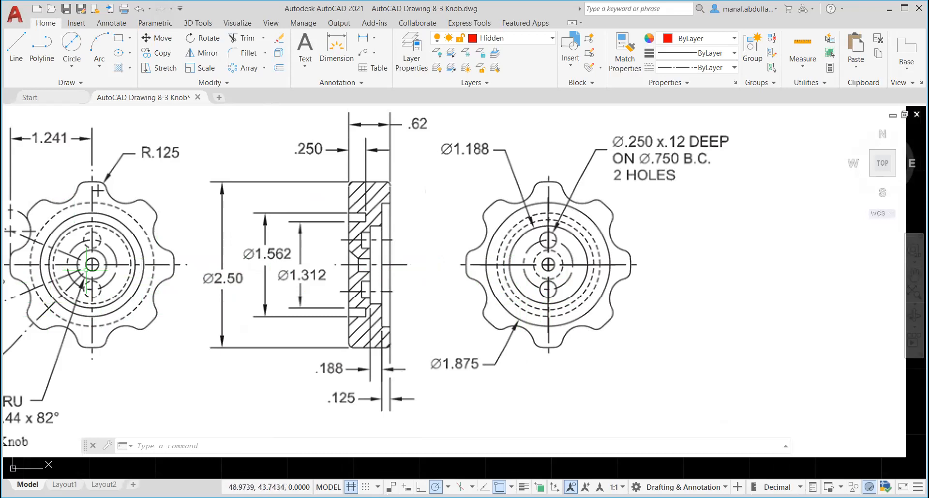
{"action": "scroll", "coordinate": [179, 302], "scroll_direction": "down", "scroll_amount": 4}
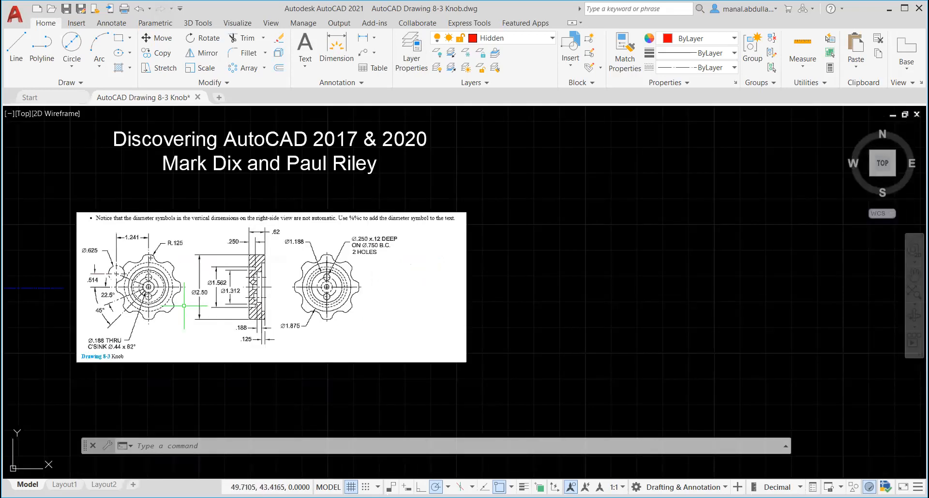
{"action": "scroll", "coordinate": [144, 299], "scroll_direction": "down", "scroll_amount": 2}
{"action": "mouse_move", "coordinate": [98, 293]}
{"action": "middle_mouse_down"}
{"action": "mouse_move", "coordinate": [595, 300]}
{"action": "mouse_move", "coordinate": [588, 308]}
{"action": "middle_mouse_up"}
{"action": "scroll", "coordinate": [503, 312], "scroll_direction": "up", "scroll_amount": 6}
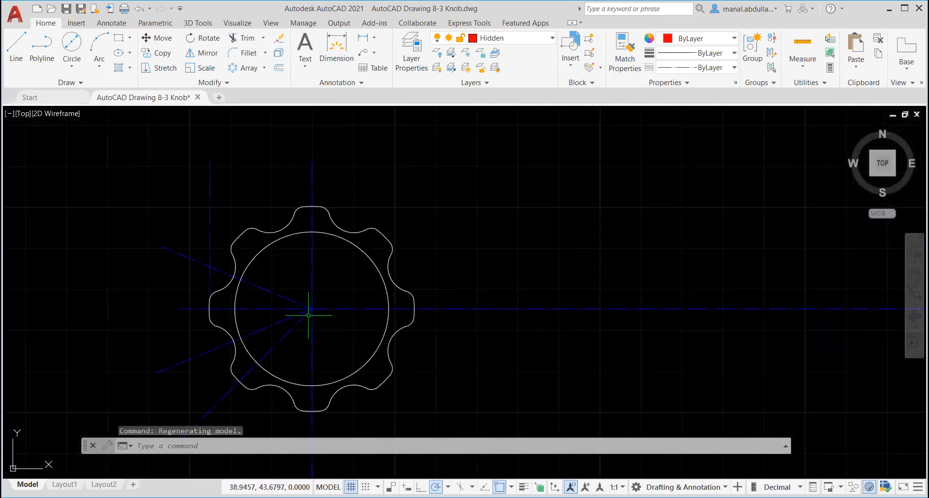
- Move the existing circle inside the knob outline to the Hidden layer and clear the selection
{"action": "left_click", "coordinate": [358, 246]}
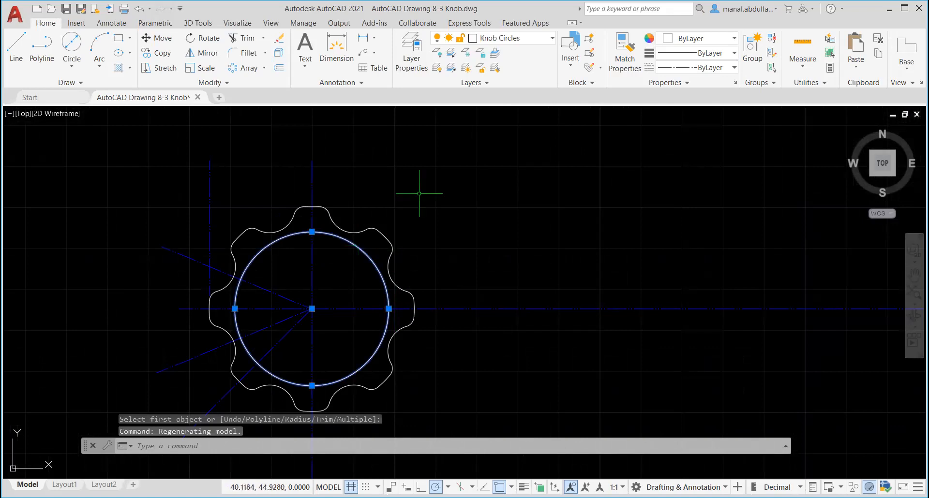
{"action": "left_click", "coordinate": [544, 40]}
{"action": "left_click", "coordinate": [493, 125]}
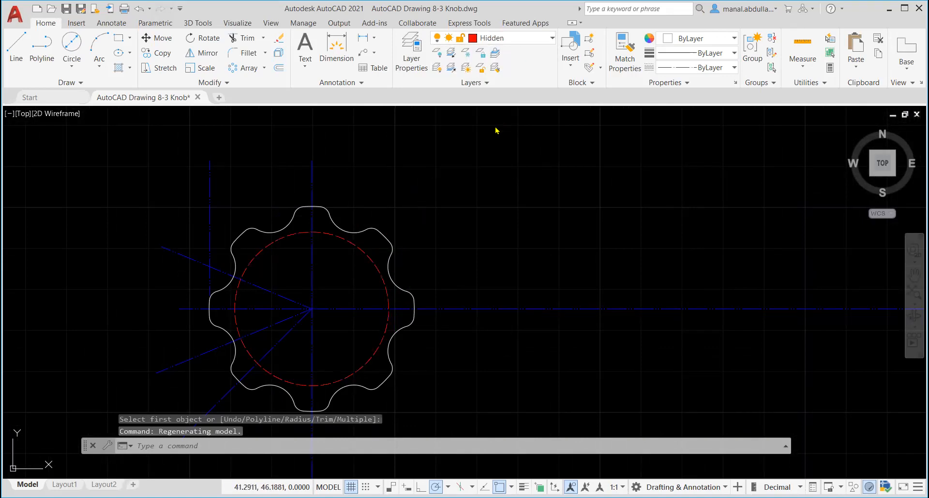
{"action": "key", "text": "Escape"}
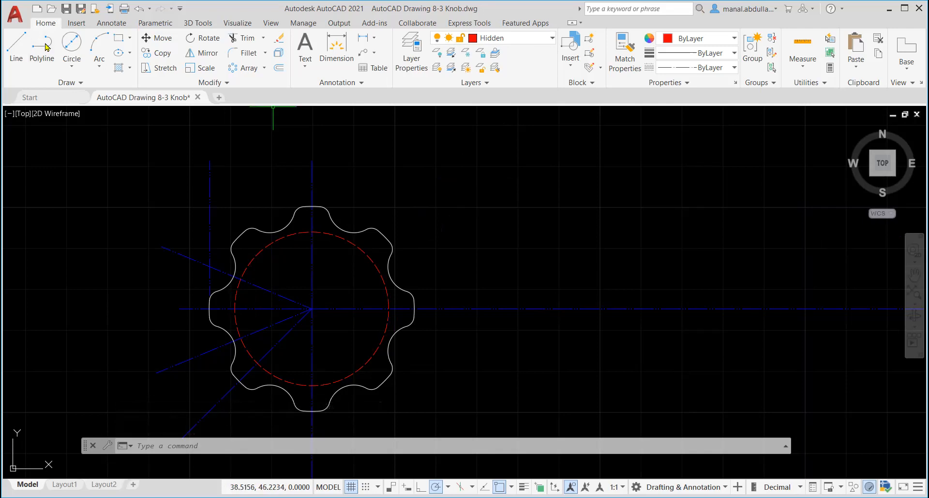
- Make the Knob Circles layer current and draw a 1.562 diameter circle at the knob's center
{"action": "left_click", "coordinate": [541, 39]}
{"action": "left_click", "coordinate": [503, 139]}
{"action": "left_click", "coordinate": [72, 67]}
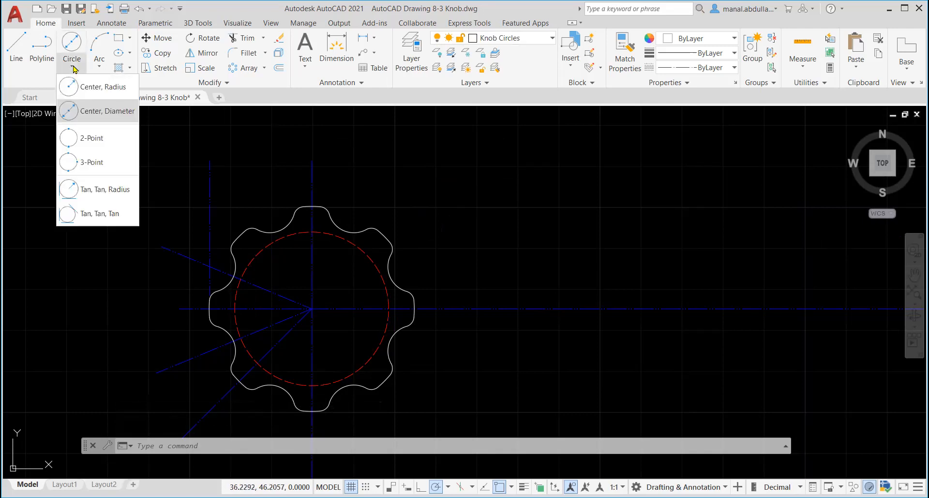
{"action": "left_click", "coordinate": [97, 111]}
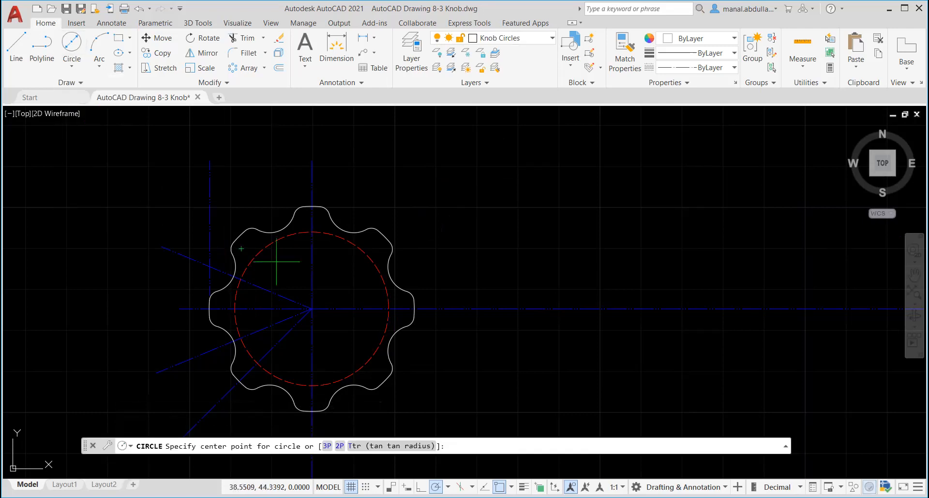
{"action": "left_click", "coordinate": [312, 309]}
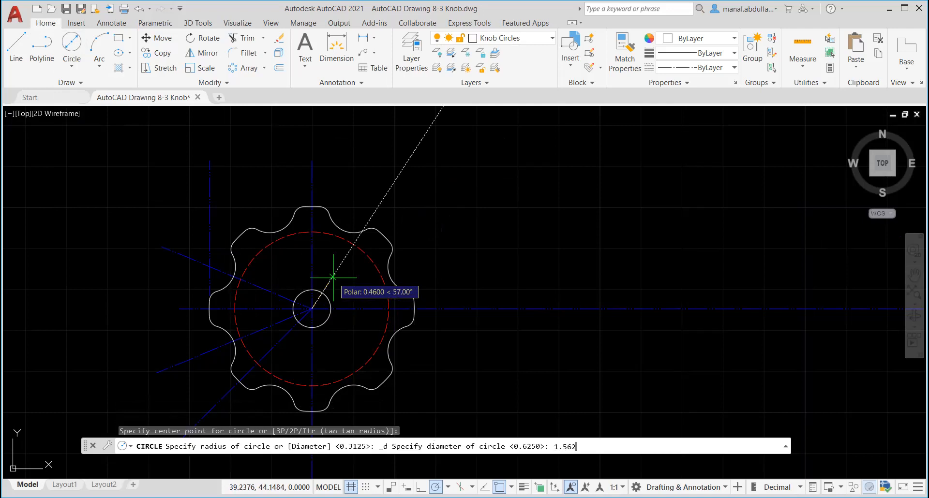
{"action": "type", "text": "1.562"}
{"action": "key", "text": "Return"}
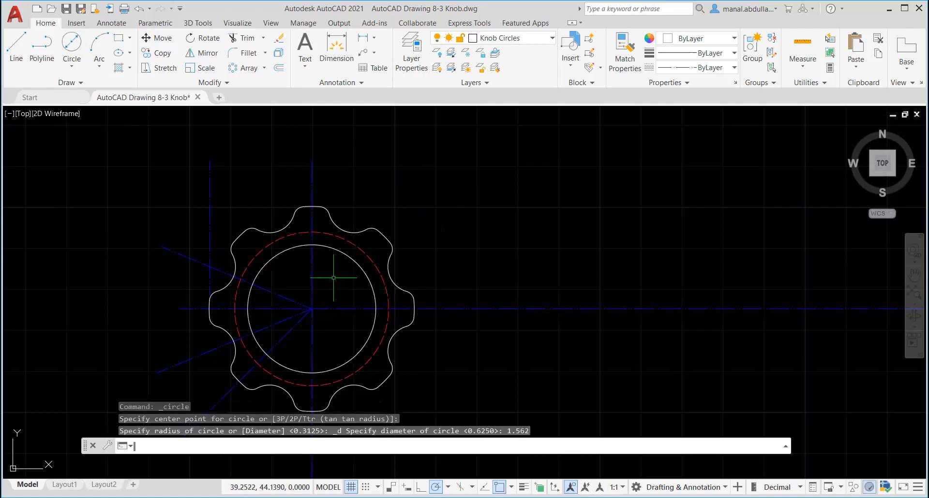
- Draw a 1.312 diameter circle centered on the knob's centerline intersection
{"action": "left_click", "coordinate": [70, 68]}
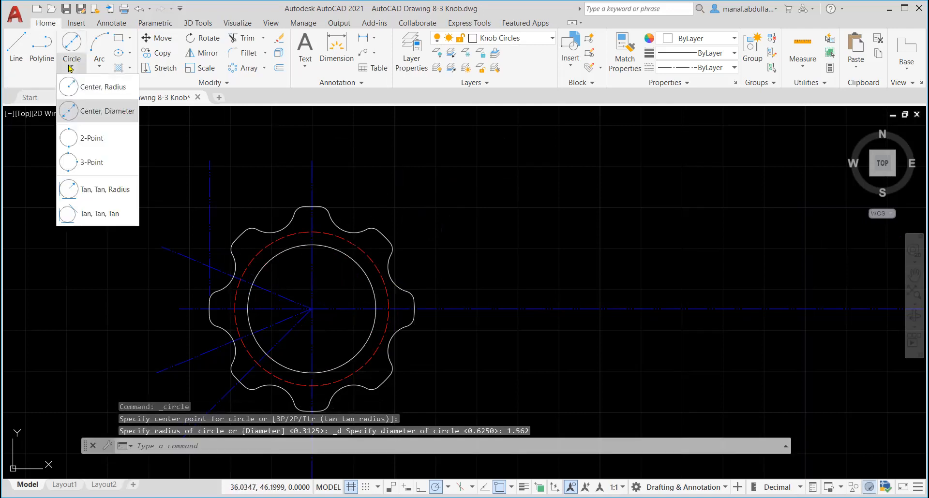
{"action": "left_click", "coordinate": [79, 111]}
{"action": "left_click", "coordinate": [312, 308]}
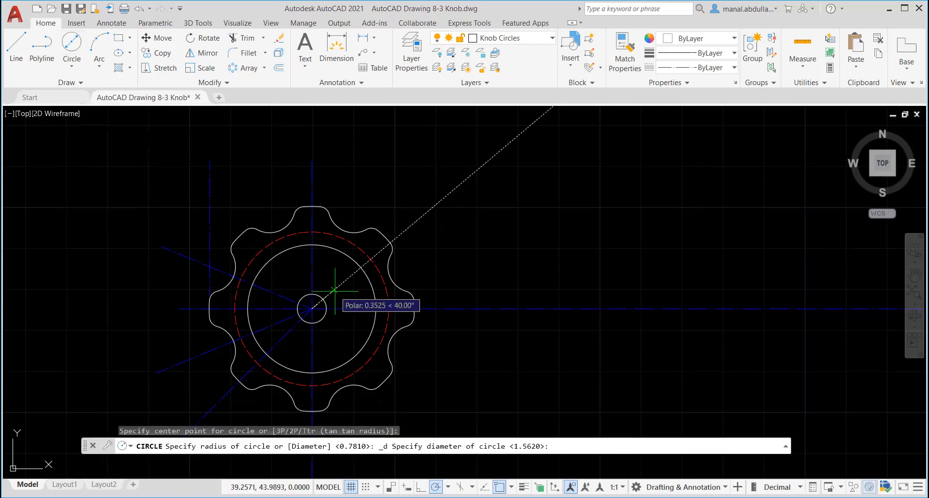
{"action": "type", "text": "1.312"}
{"action": "key", "text": "Return"}
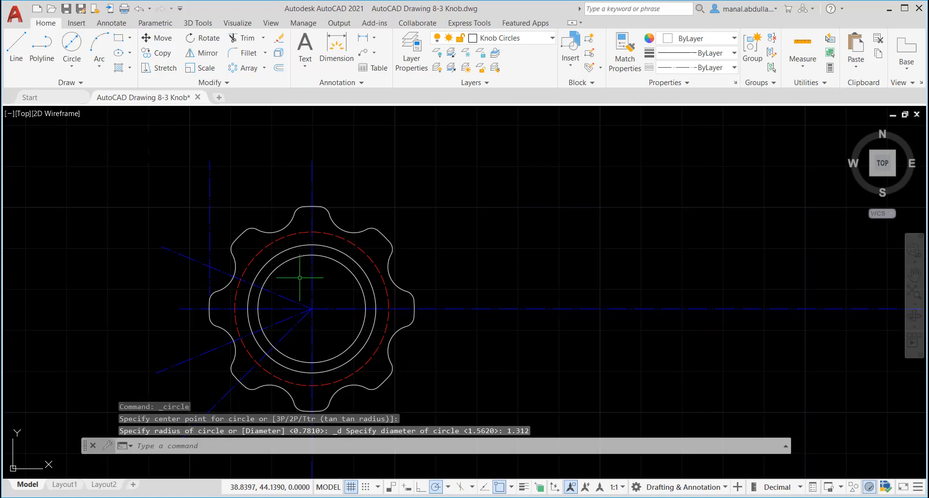
- Make Section the current layer for drawing the knob's section view
{"action": "scroll", "coordinate": [498, 315], "scroll_direction": "down", "scroll_amount": 2}
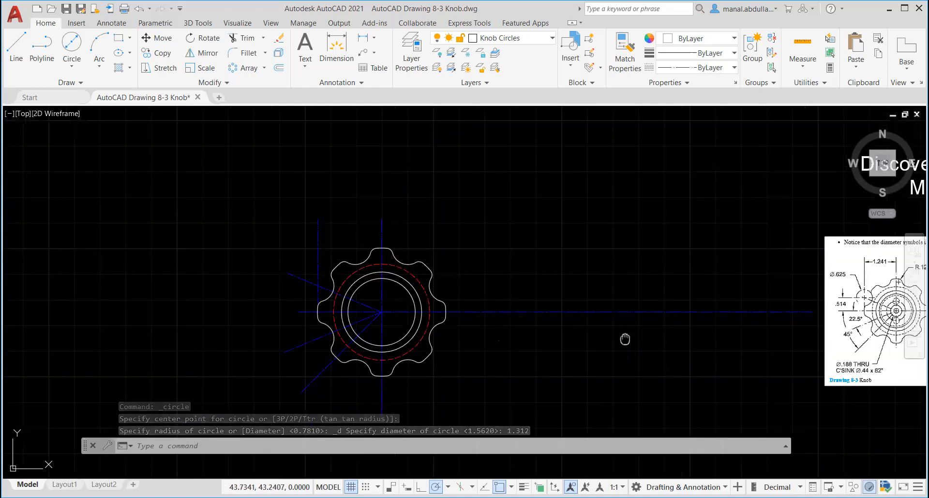
{"action": "middle_click_drag", "start_coordinate": [625, 339], "coordinate": [462, 315]}
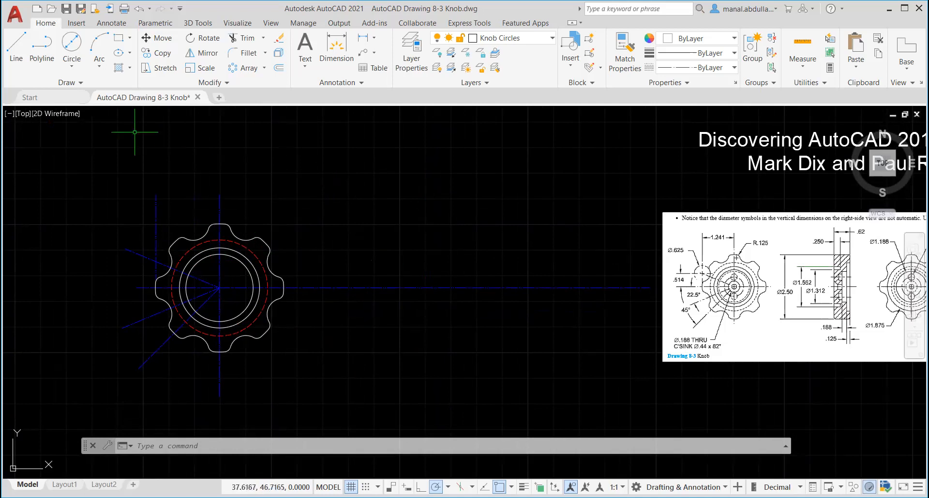
{"action": "left_click", "coordinate": [14, 49]}
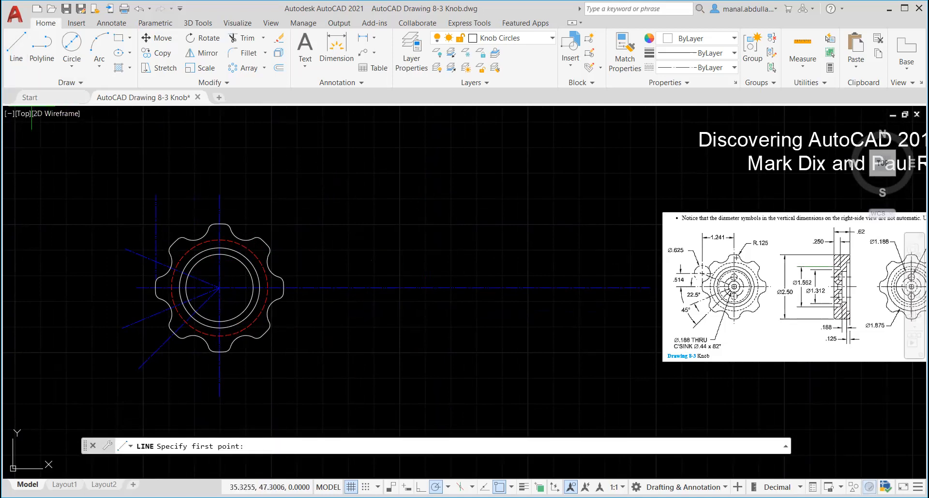
{"action": "key", "text": "Escape"}
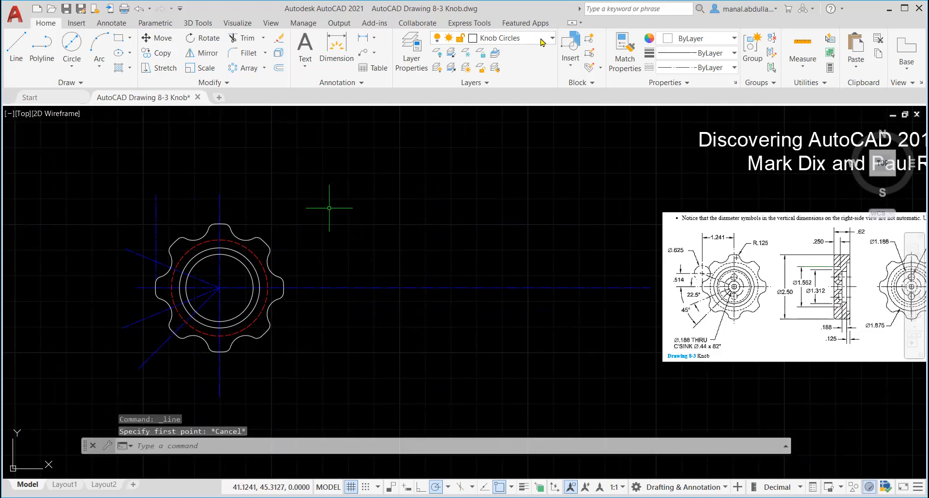
{"action": "left_click", "coordinate": [542, 42]}
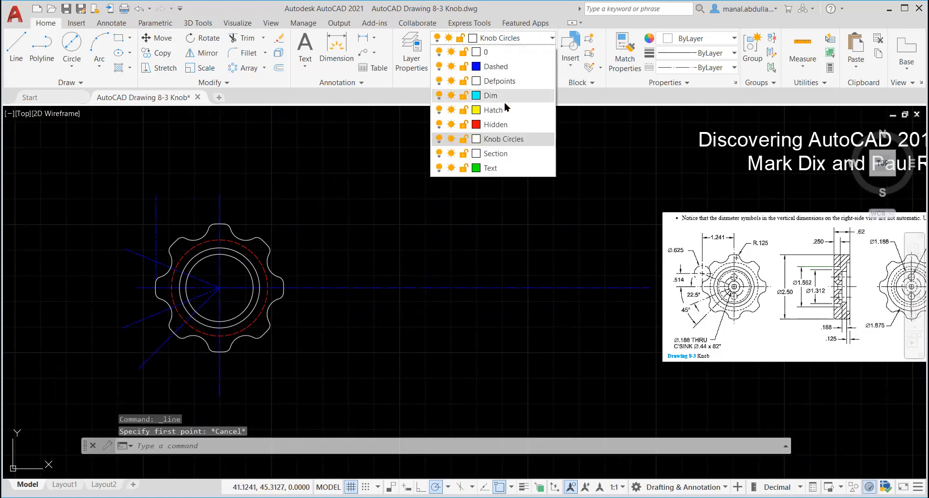
{"action": "left_click", "coordinate": [495, 154]}
{"action": "left_click", "coordinate": [7, 51]}
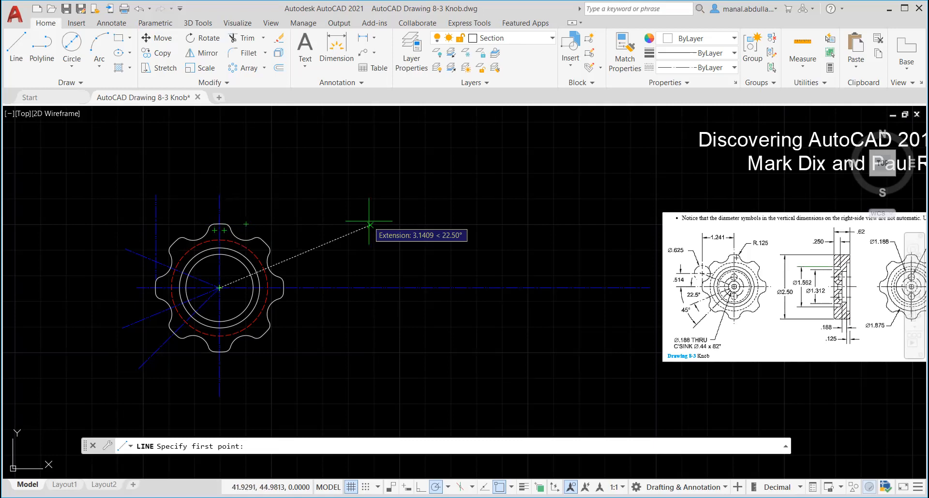
{"action": "key", "text": "Escape"}
{"action": "left_click", "coordinate": [16, 45]}
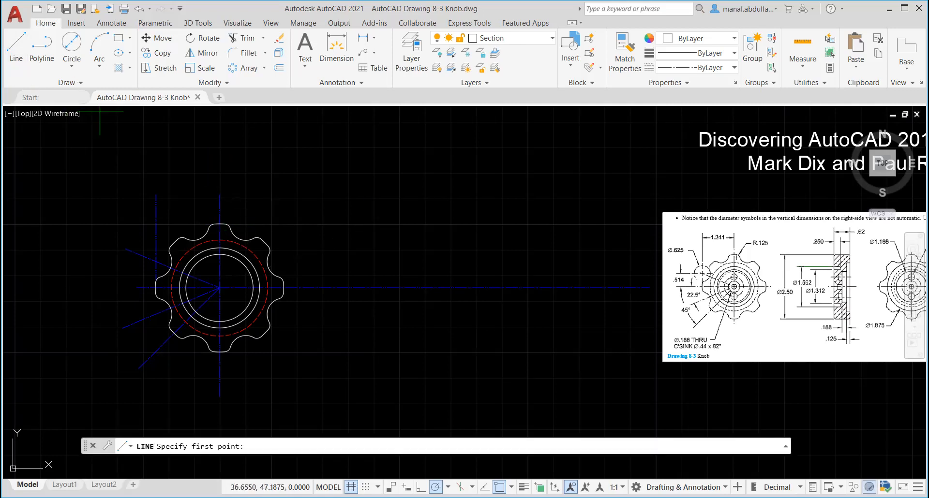
{"action": "scroll", "coordinate": [224, 224], "scroll_direction": "up", "scroll_amount": 4}
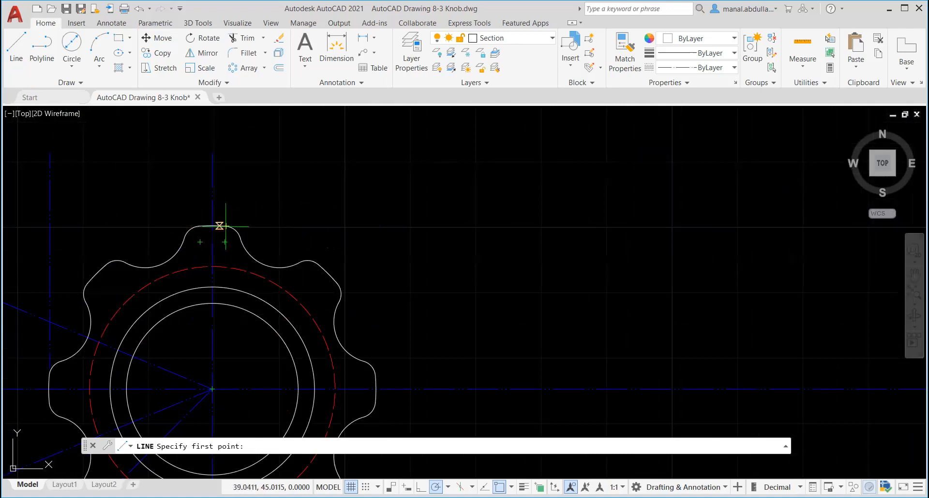
{"action": "key", "text": "Escape"}
{"action": "scroll", "coordinate": [587, 232], "scroll_direction": "down", "scroll_amount": 2}
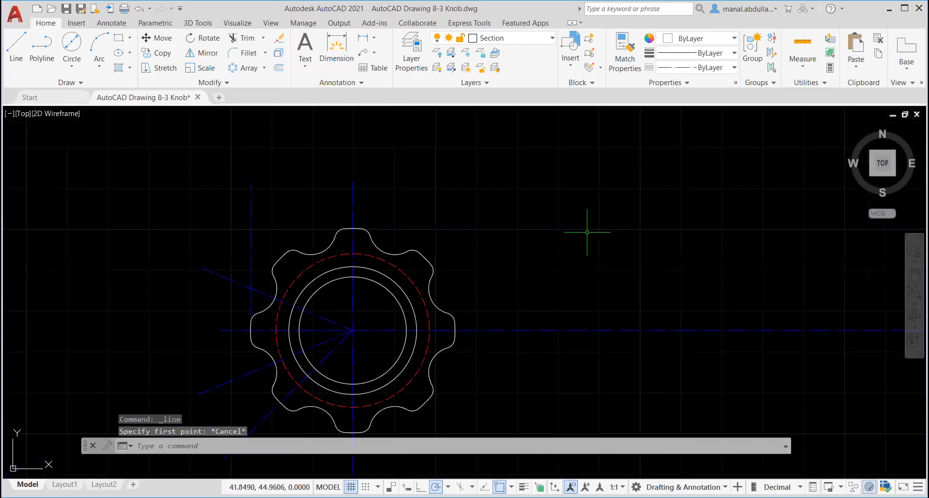
- Draw a vertical line to the right of the knob, crossing the horizontal centerline and extending past the knob's top and bottom
{"action": "left_click", "coordinate": [16, 46]}
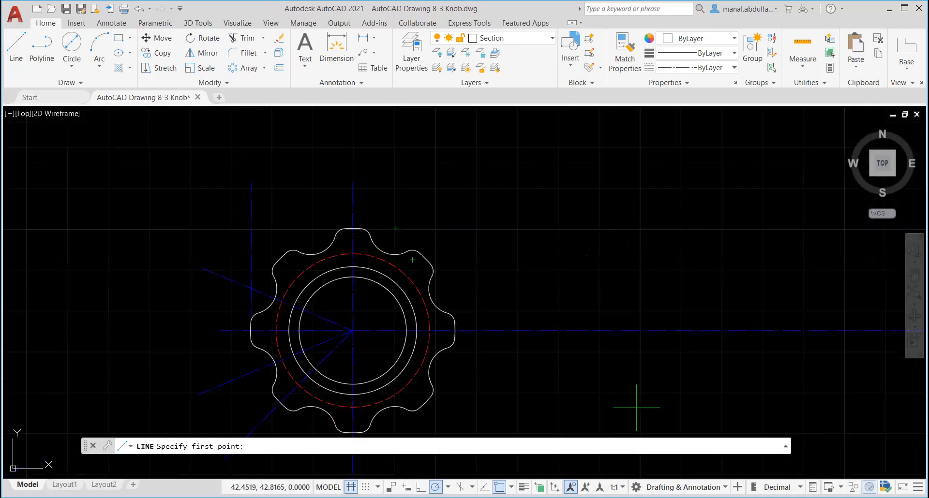
{"action": "left_click", "coordinate": [684, 195]}
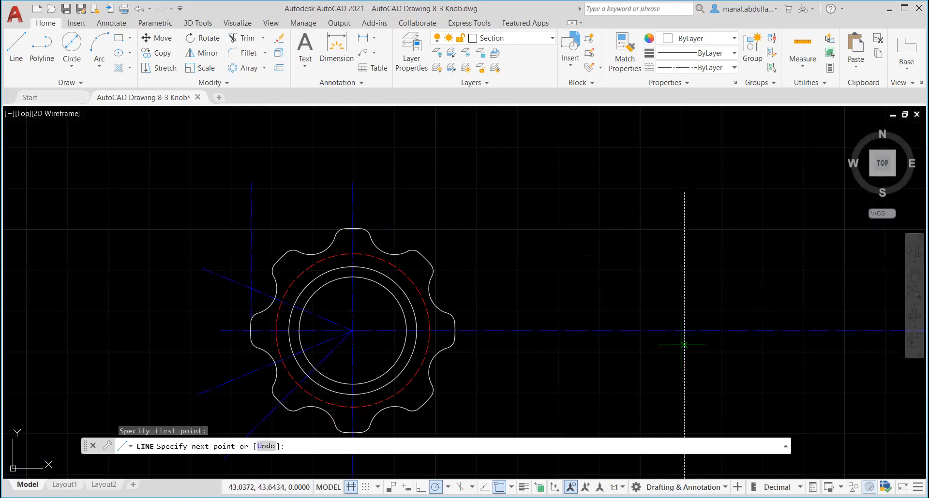
{"action": "mouse_move", "coordinate": [677, 401]}
{"action": "middle_mouse_down"}
{"action": "mouse_move", "coordinate": [579, 349]}
{"action": "mouse_move", "coordinate": [568, 366]}
{"action": "middle_mouse_up"}
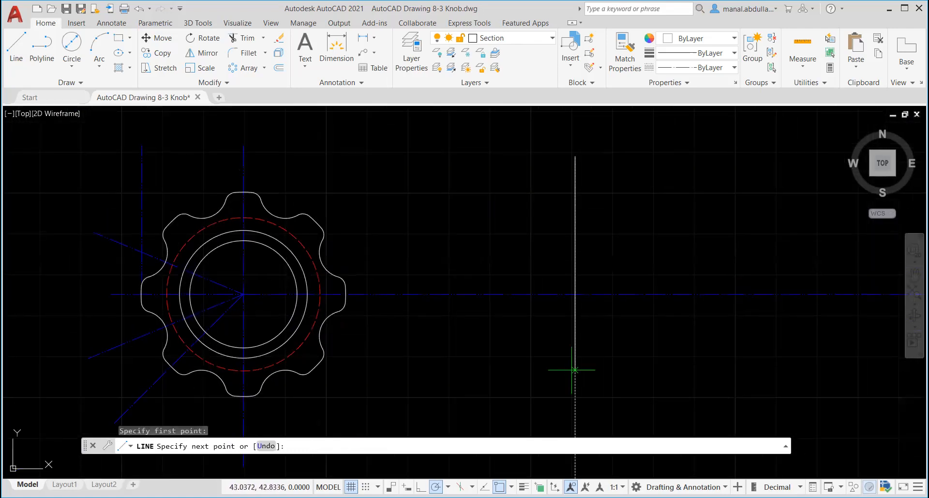
{"action": "left_click", "coordinate": [575, 423]}
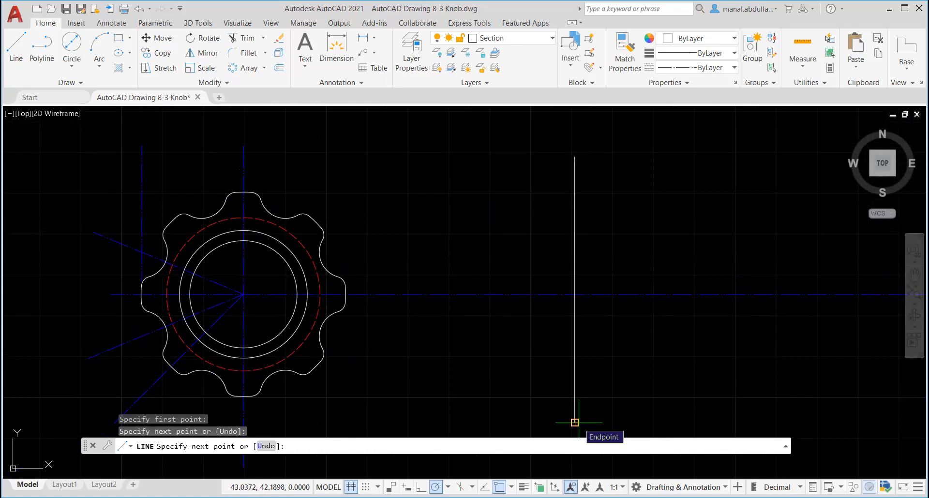
{"action": "key", "text": "Return"}
- Turn on object snap tracking and check which running object snaps are enabled for projecting points from the front view
{"action": "left_click", "coordinate": [16, 48]}
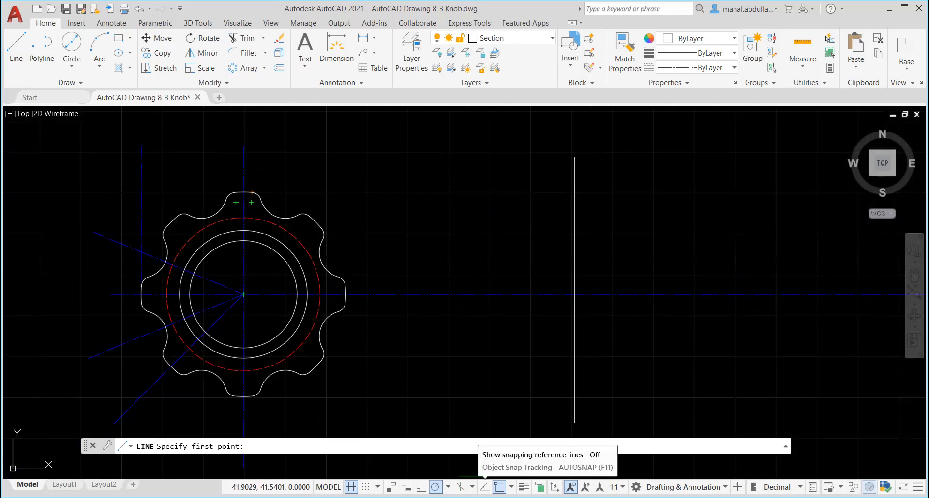
{"action": "left_click", "coordinate": [485, 487]}
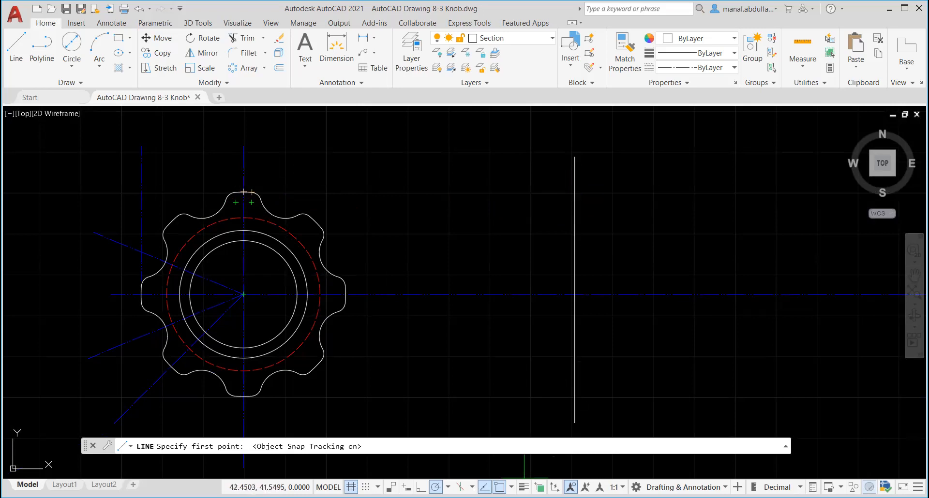
{"action": "left_click", "coordinate": [511, 487]}
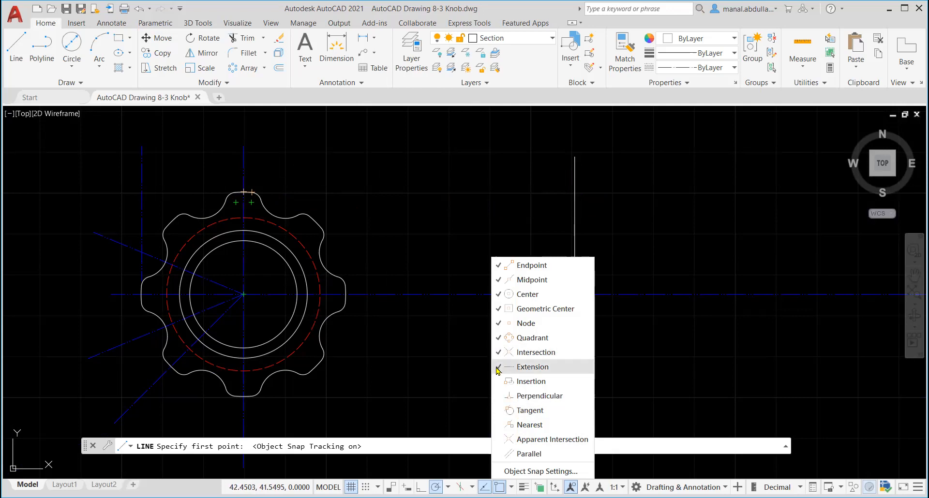
{"action": "left_click", "coordinate": [452, 359]}
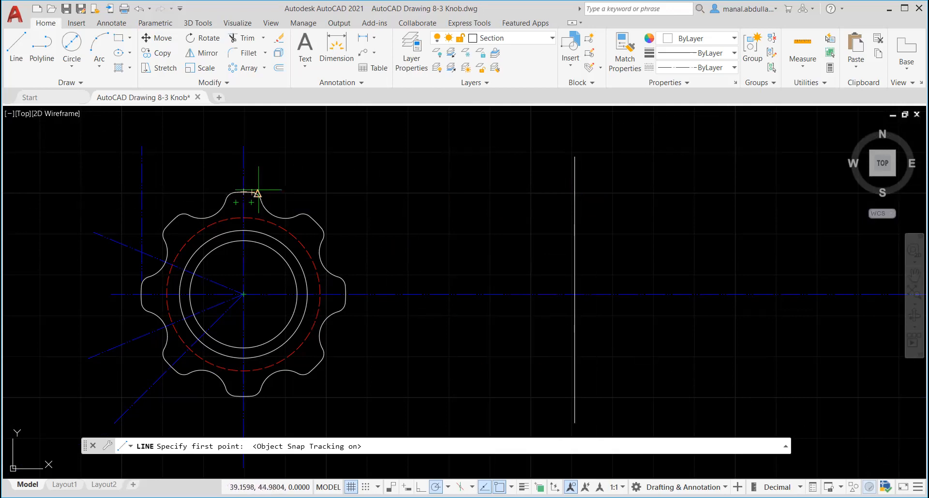
- Draw the section outline from the vertical line, level with the knob's top edge: .62 wide to the left, 2.5 down, and back to the line
{"action": "left_click", "coordinate": [10, 44]}
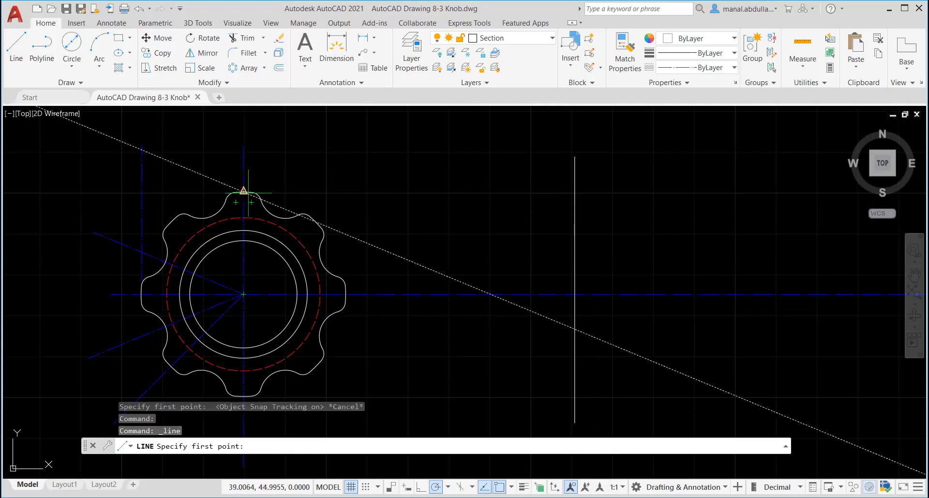
{"action": "left_click", "coordinate": [575, 192]}
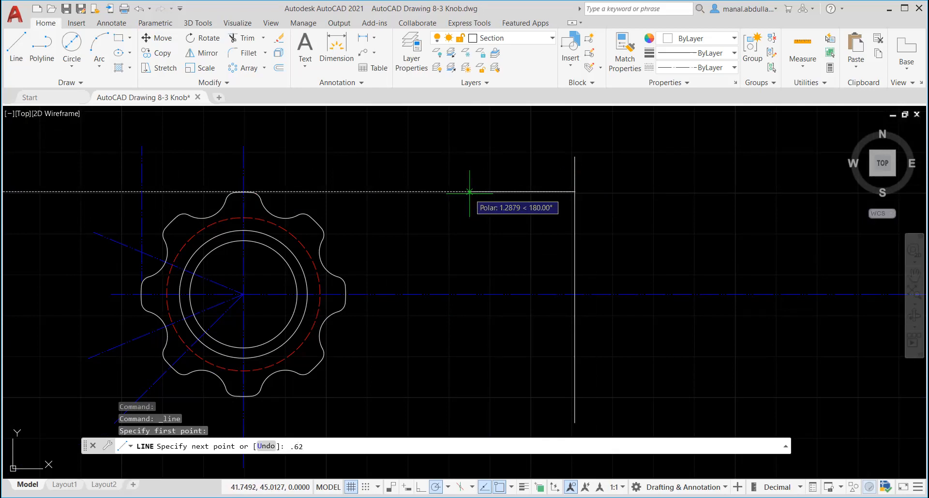
{"action": "key", "text": "Return"}
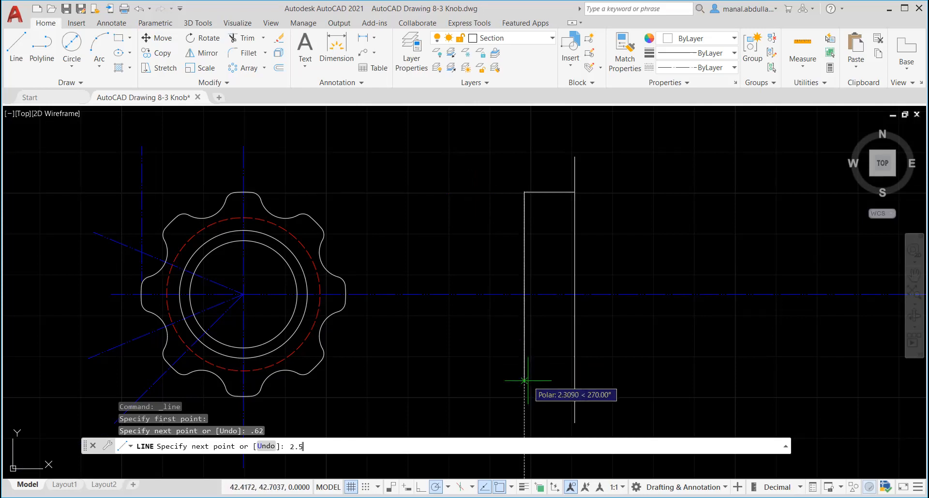
{"action": "key", "text": "Return"}
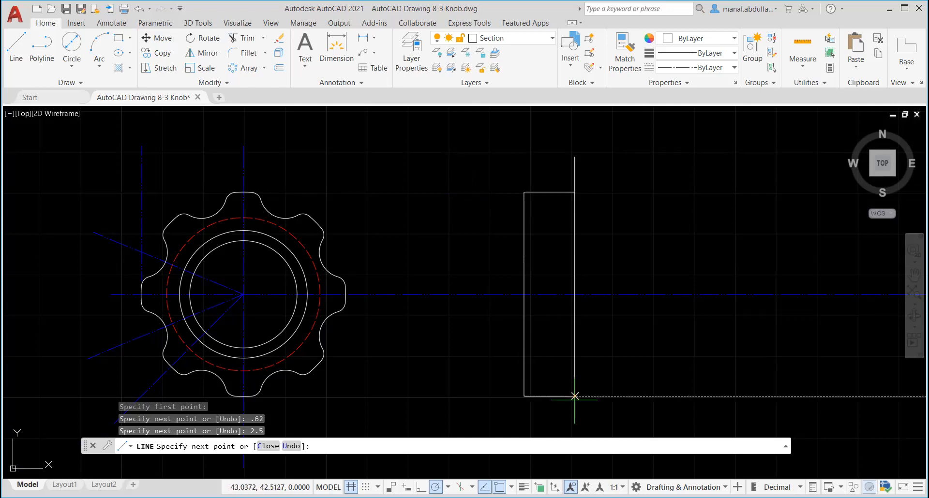
{"action": "left_click", "coordinate": [574, 396]}
{"action": "key", "text": "Return"}
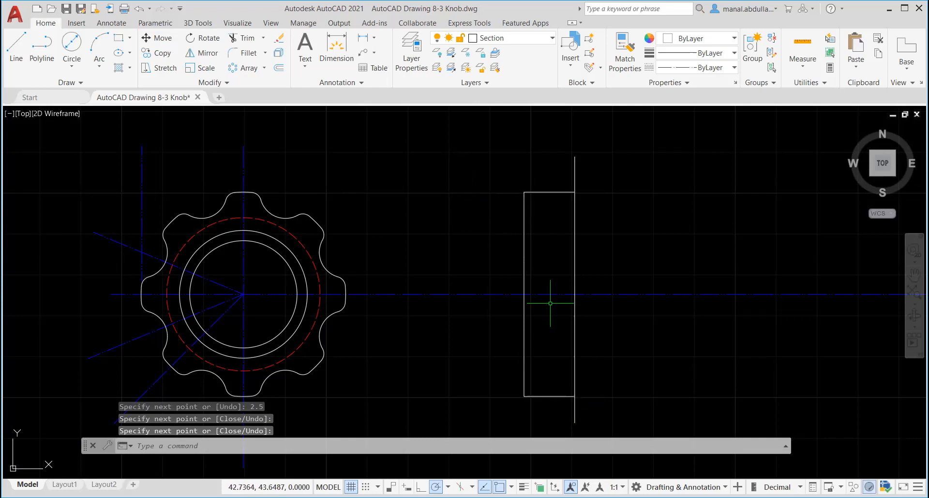
- Draw a .125 deep recess in the section's right face, aligned with the top and bottom quadrants of the red dashed circle
{"action": "left_click", "coordinate": [17, 51]}
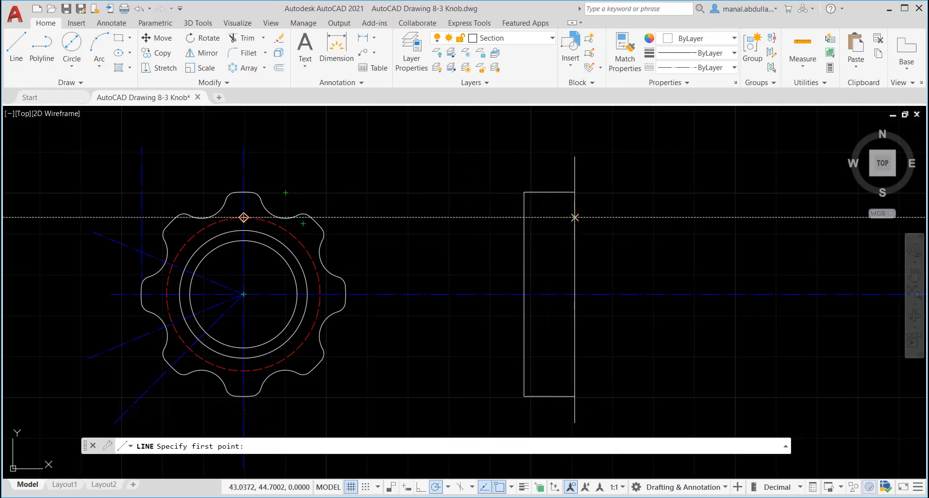
{"action": "left_click", "coordinate": [575, 218]}
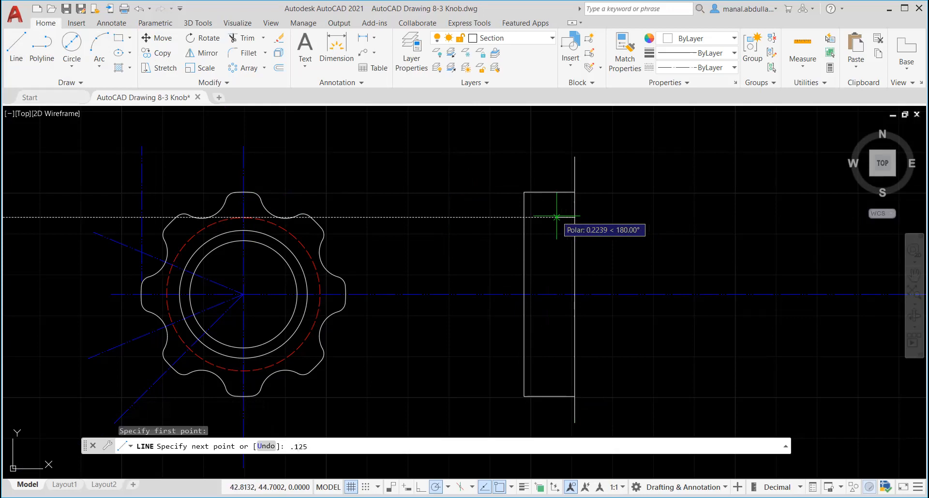
{"action": "key", "text": "Return"}
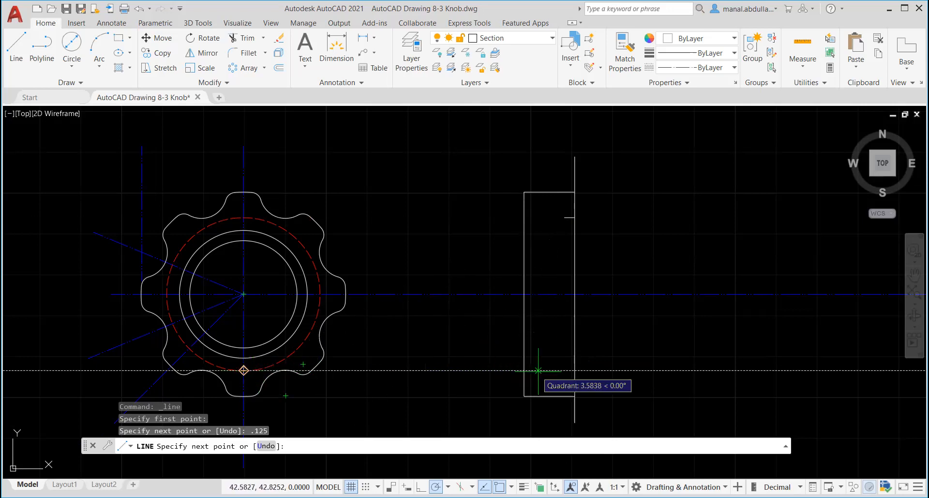
{"action": "left_click", "coordinate": [564, 370]}
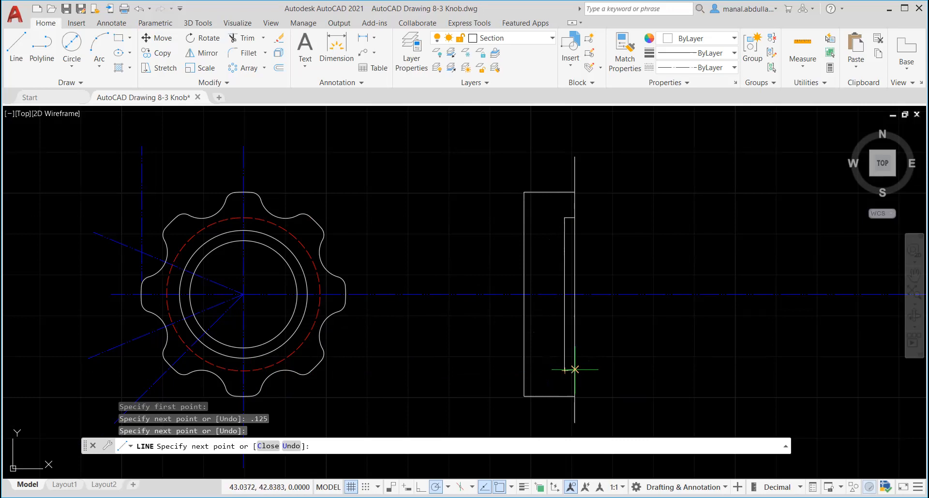
{"action": "scroll", "coordinate": [574, 370], "scroll_direction": "up", "scroll_amount": 3}
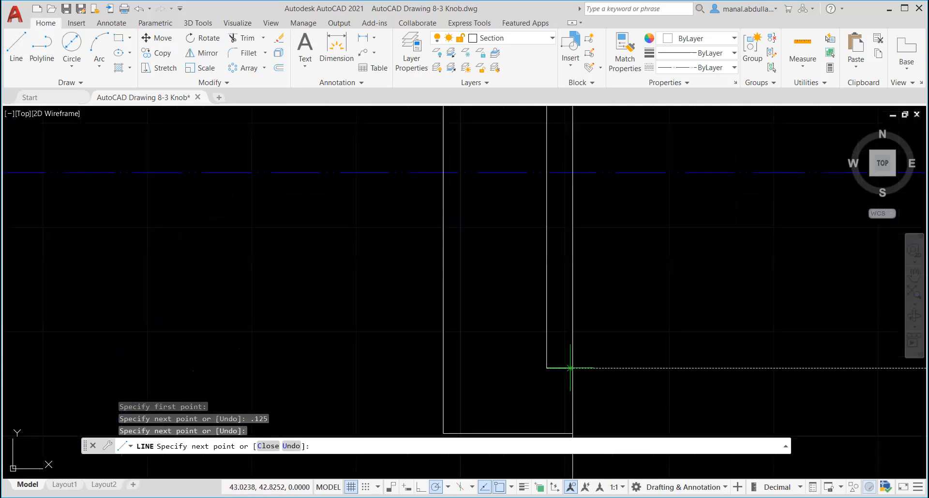
{"action": "left_click", "coordinate": [573, 368]}
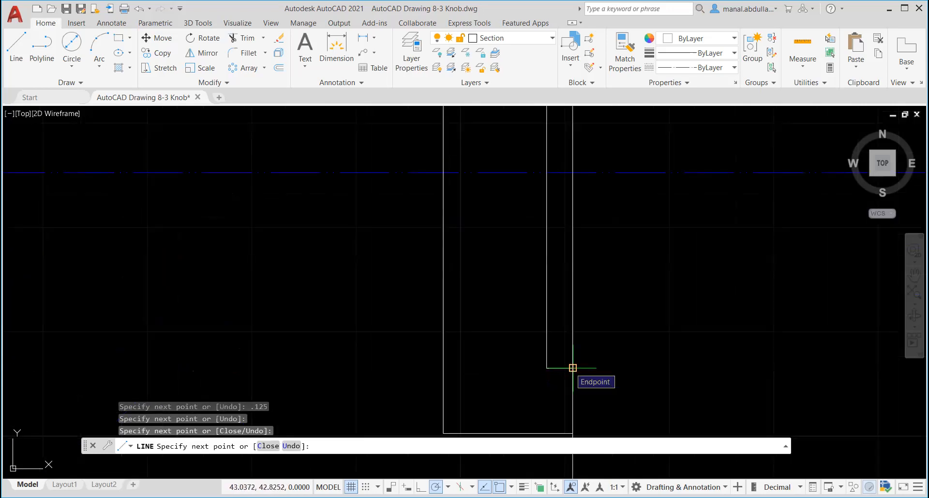
{"action": "key", "text": "Return"}
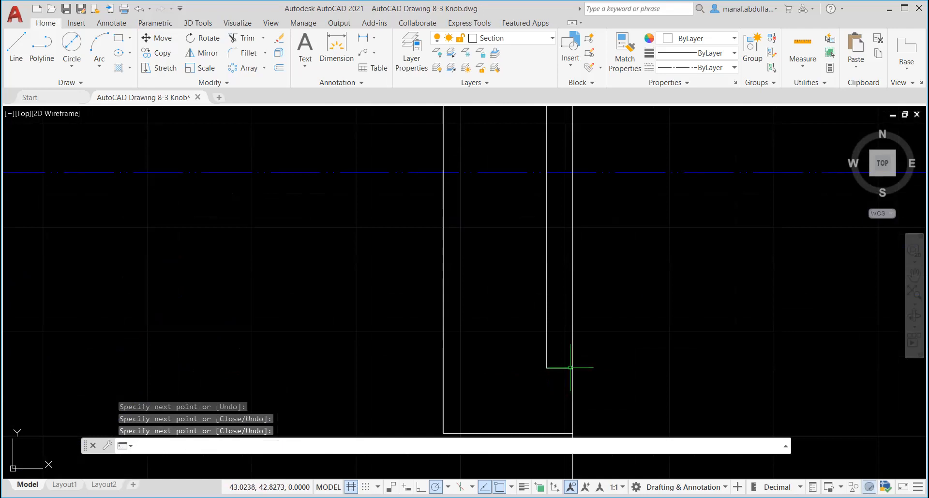
- Draw a 0.25 deep groove in the section's left face above the centerline, aligned with the top quadrants of the two solid circles
{"action": "scroll", "coordinate": [608, 326], "scroll_direction": "down", "scroll_amount": 4}
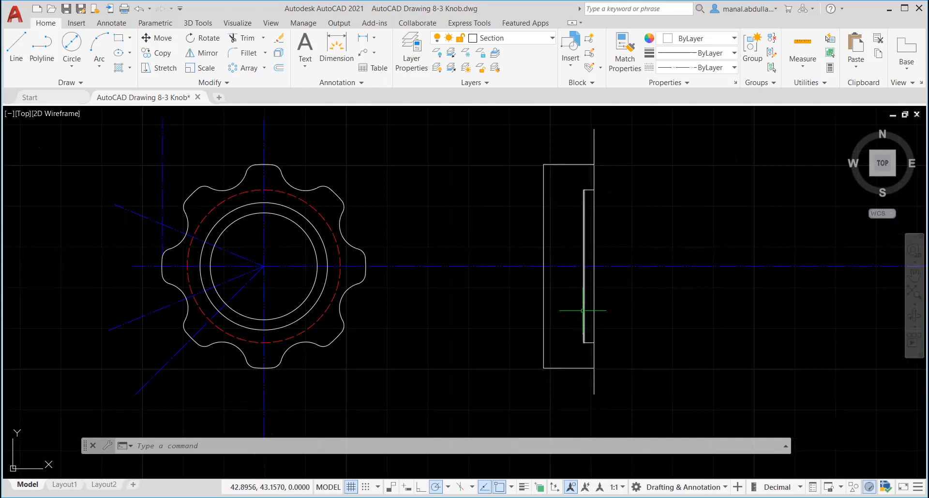
{"action": "middle_click_drag", "start_coordinate": [716, 281], "coordinate": [214, 298]}
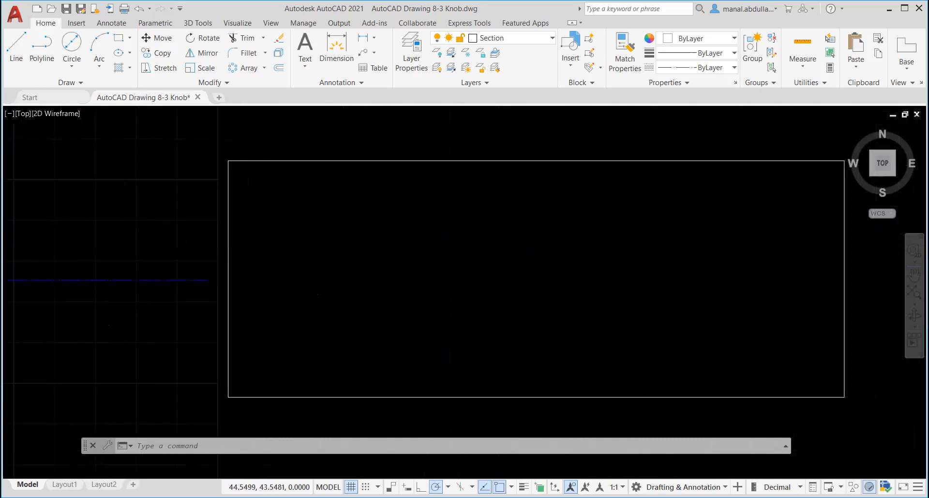
{"action": "scroll", "coordinate": [448, 300], "scroll_direction": "up", "scroll_amount": 2}
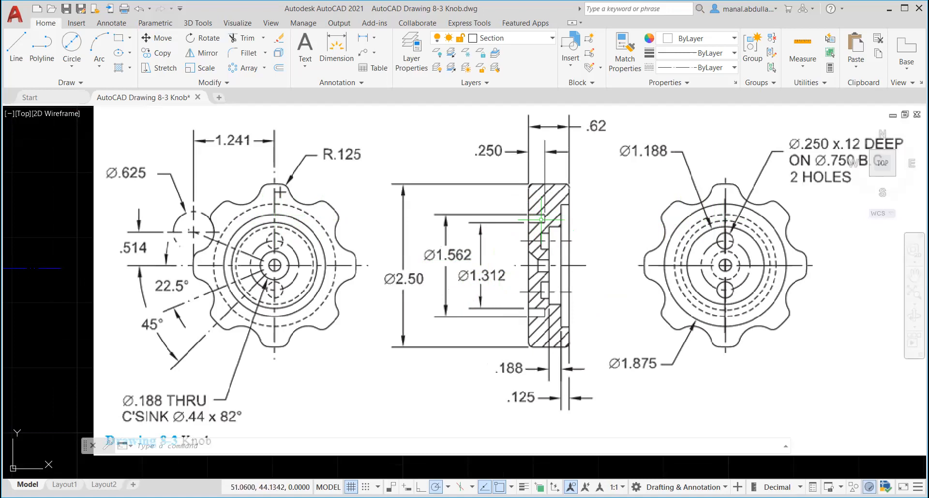
{"action": "scroll", "coordinate": [339, 290], "scroll_direction": "down", "scroll_amount": 6}
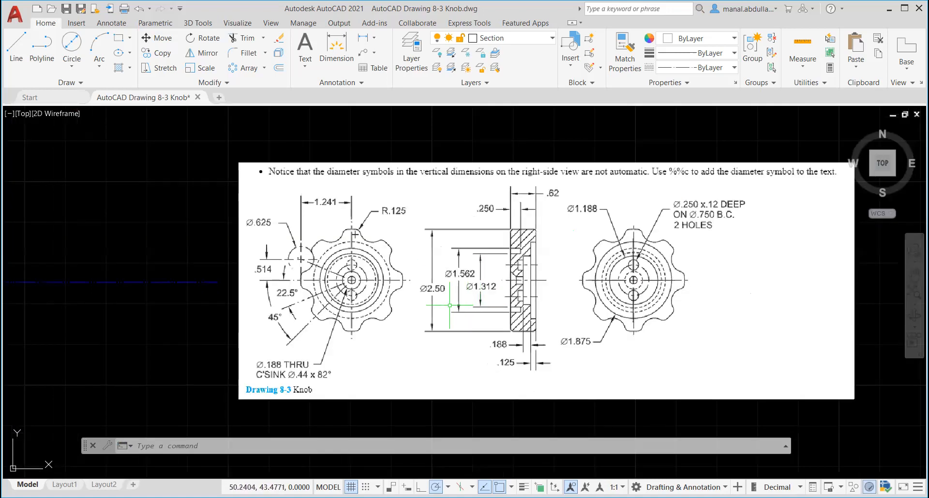
{"action": "middle_click_drag", "start_coordinate": [193, 311], "coordinate": [425, 311]}
{"action": "scroll", "coordinate": [315, 312], "scroll_direction": "up", "scroll_amount": 4}
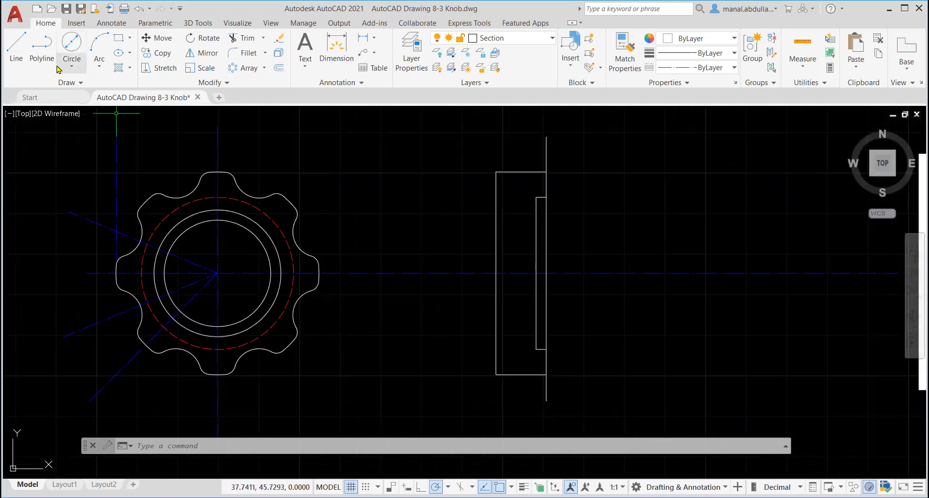
{"action": "left_click", "coordinate": [19, 55]}
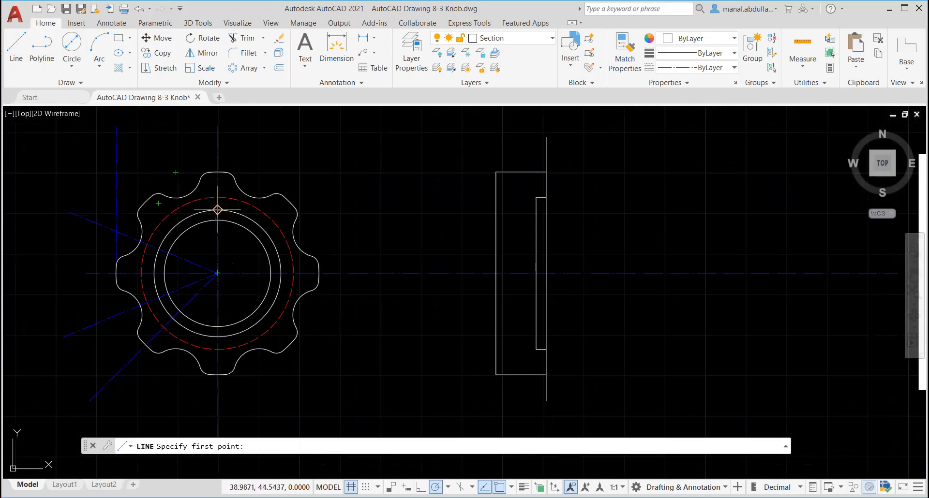
{"action": "left_click", "coordinate": [495, 210]}
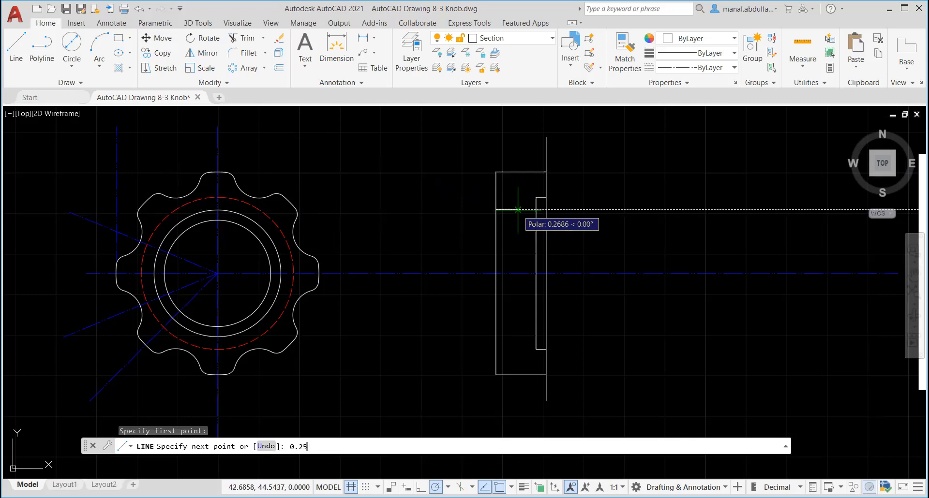
{"action": "key", "text": "Return"}
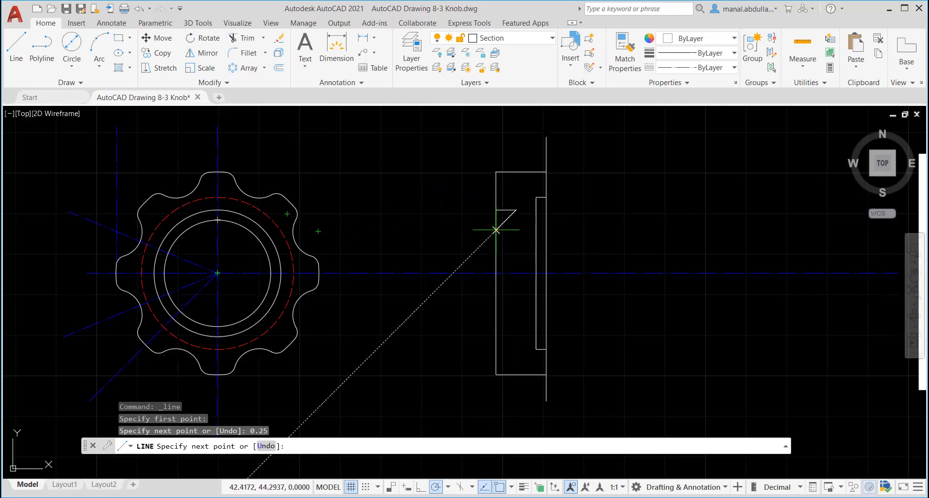
{"action": "left_click", "coordinate": [516, 220]}
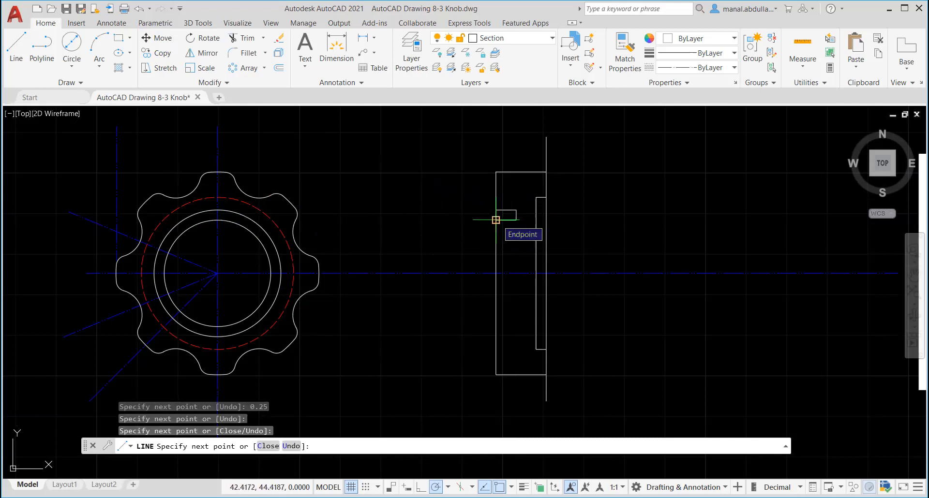
{"action": "key", "text": "Return"}
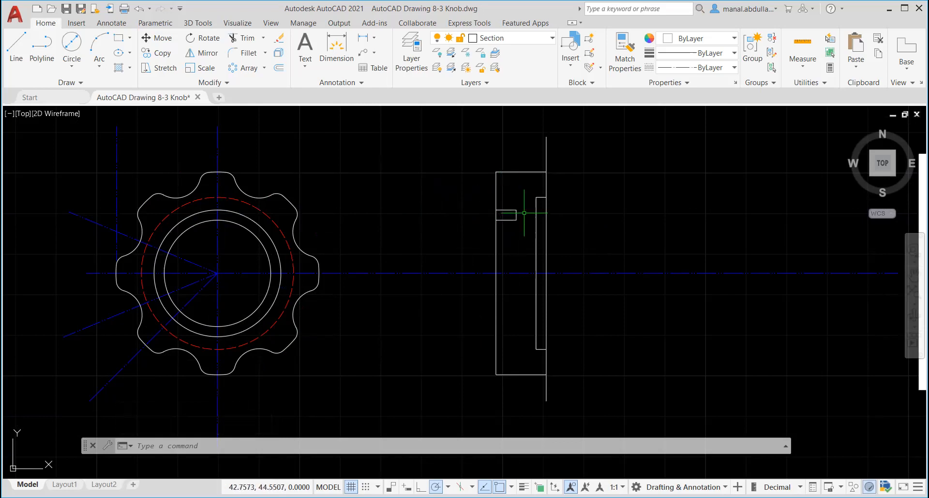
- Mirror the groove's three lines about the horizontal centerline, keeping the original lines
{"action": "left_click", "coordinate": [201, 54]}
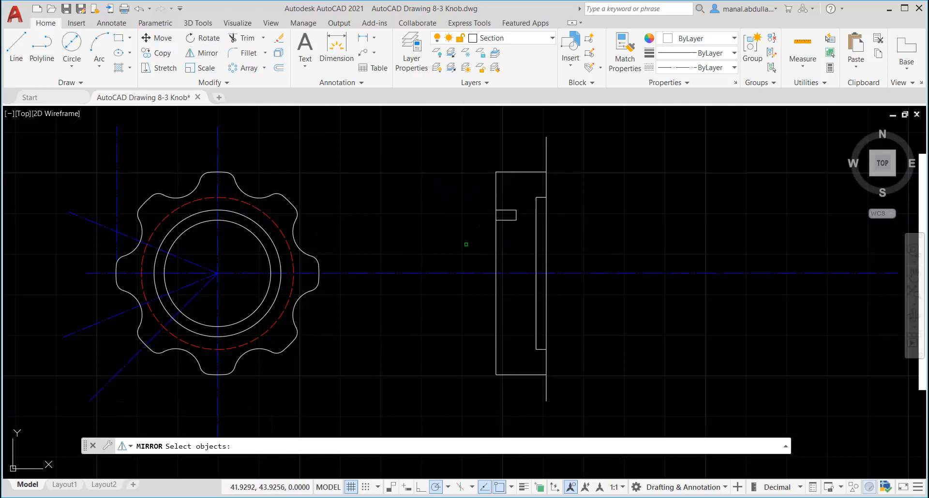
{"action": "left_click", "coordinate": [523, 201]}
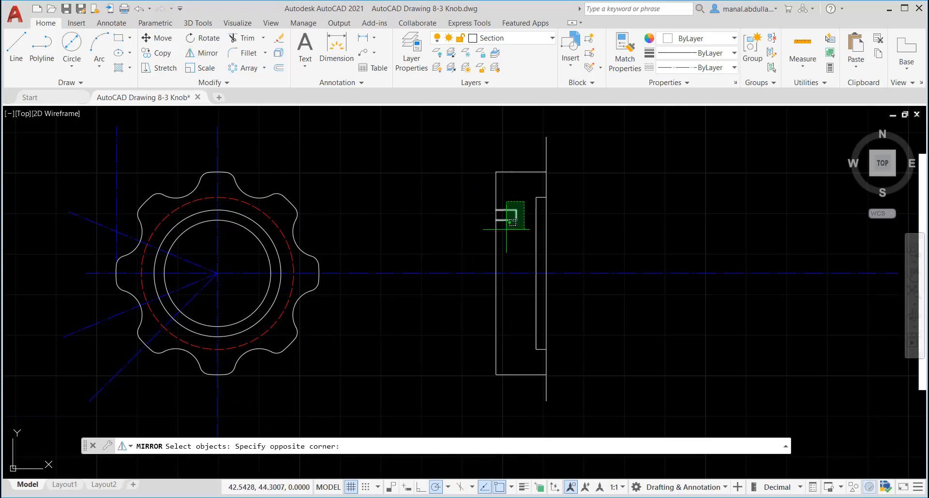
{"action": "left_click", "coordinate": [505, 230]}
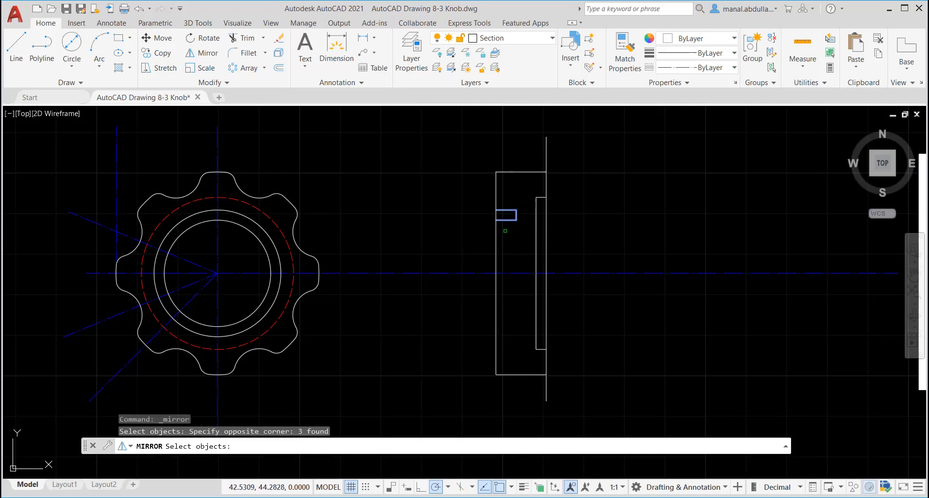
{"action": "key", "text": "Return"}
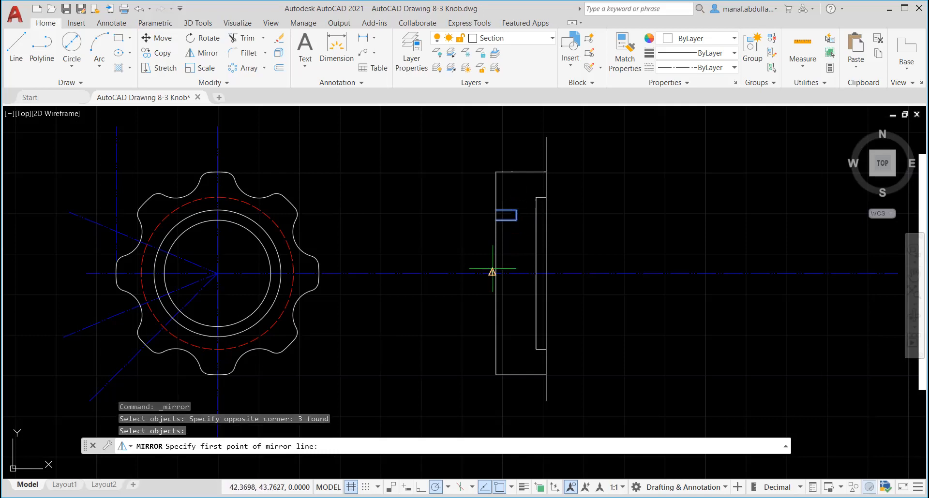
{"action": "scroll", "coordinate": [507, 274], "scroll_direction": "up", "scroll_amount": 4}
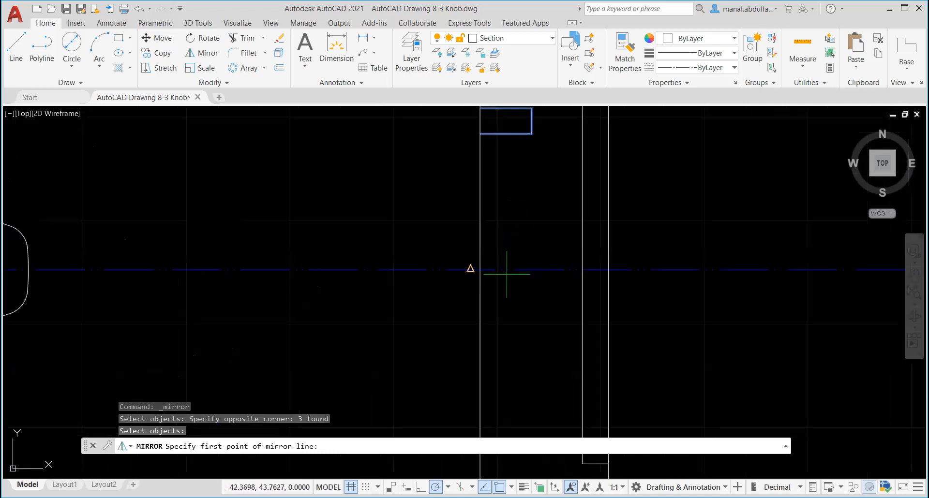
{"action": "left_click", "coordinate": [480, 270]}
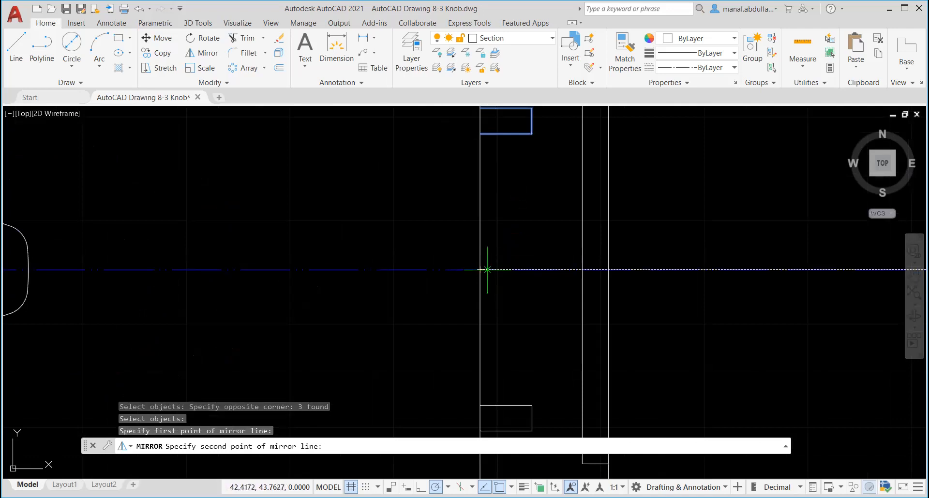
{"action": "left_click", "coordinate": [608, 269]}
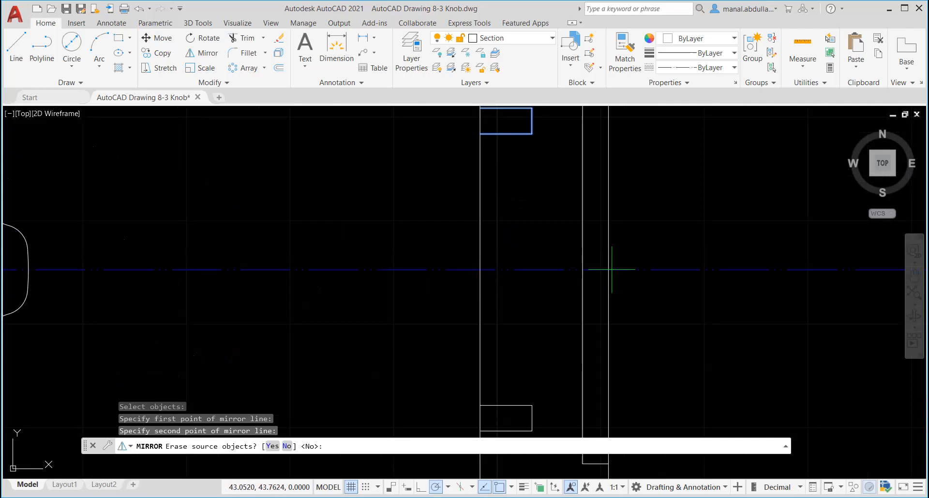
{"action": "key", "text": "Return"}
- Check the reference image for the knob's center hole and countersink callout
{"action": "scroll", "coordinate": [529, 357], "scroll_direction": "down", "scroll_amount": 2}
{"action": "mouse_move", "coordinate": [529, 357]}
{"action": "middle_mouse_down"}
{"action": "mouse_move", "coordinate": [497, 286]}
{"action": "mouse_move", "coordinate": [544, 284]}
{"action": "mouse_move", "coordinate": [582, 317]}
{"action": "middle_mouse_up"}
{"action": "scroll", "coordinate": [583, 309], "scroll_direction": "down", "scroll_amount": 2}
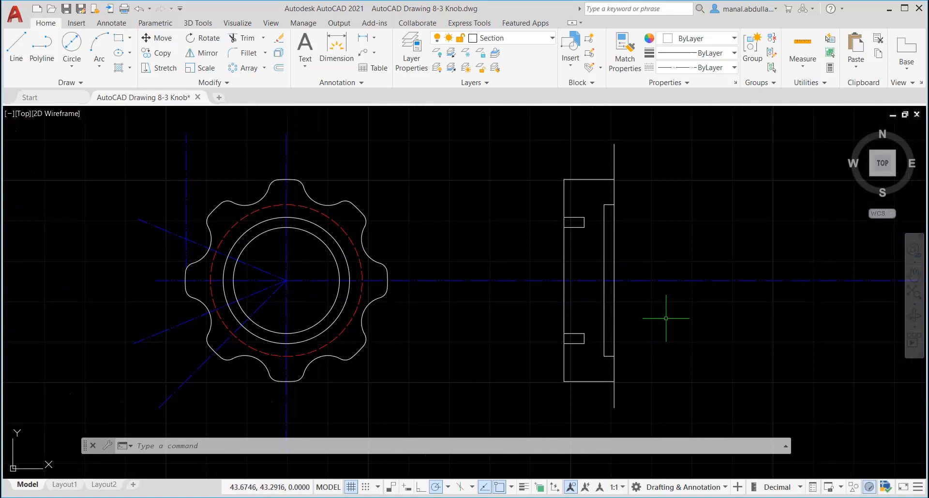
{"action": "middle_click_drag", "start_coordinate": [795, 318], "coordinate": [10, 326]}
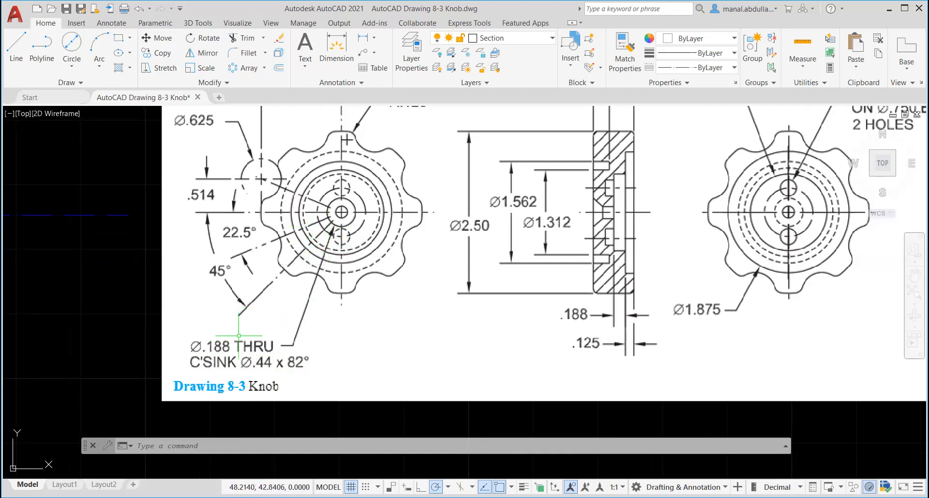
{"action": "scroll", "coordinate": [240, 336], "scroll_direction": "down", "scroll_amount": 3}
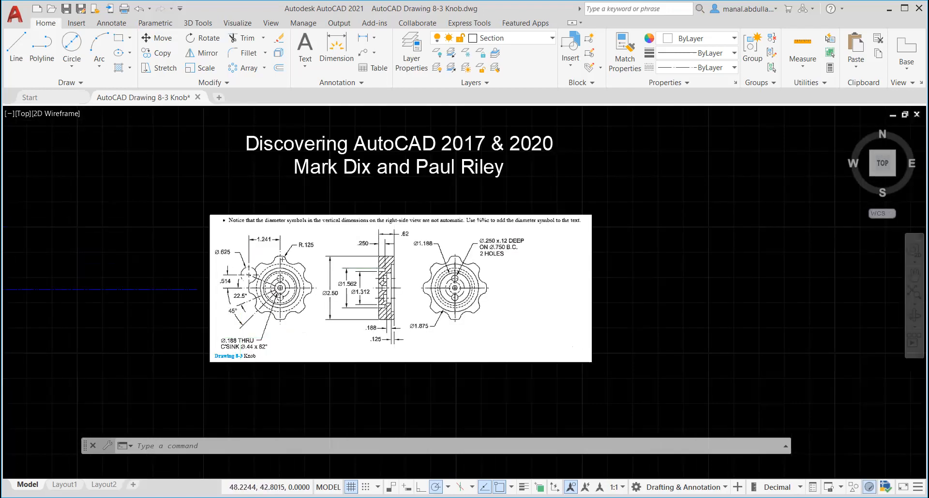
{"action": "scroll", "coordinate": [237, 339], "scroll_direction": "down", "scroll_amount": 2}
{"action": "mouse_move", "coordinate": [137, 334]}
{"action": "middle_mouse_down"}
{"action": "mouse_move", "coordinate": [210, 342]}
{"action": "mouse_move", "coordinate": [535, 336]}
{"action": "middle_mouse_up"}
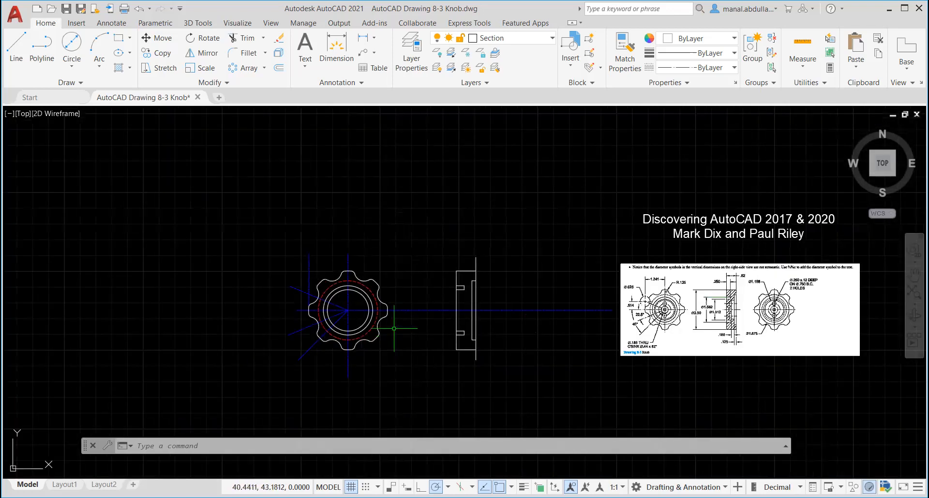
{"action": "scroll", "coordinate": [394, 328], "scroll_direction": "up", "scroll_amount": 5}
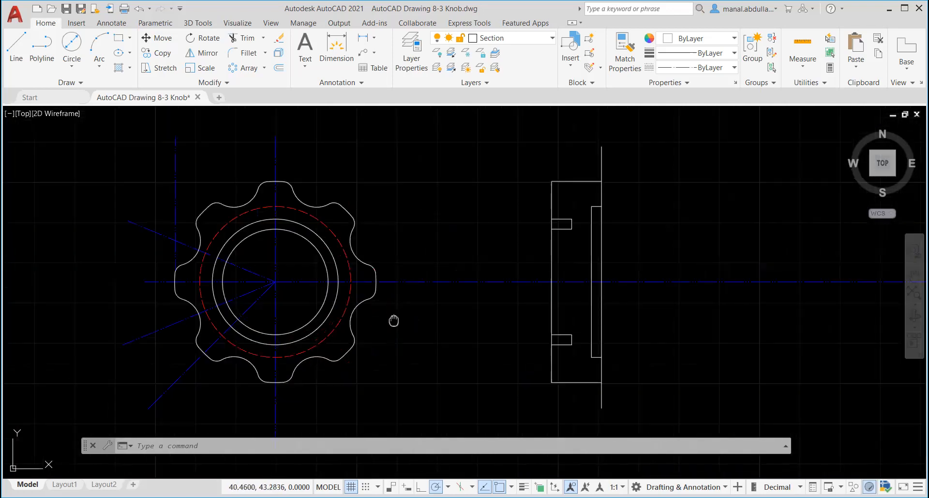
{"action": "middle_click_drag", "start_coordinate": [394, 320], "coordinate": [393, 331]}
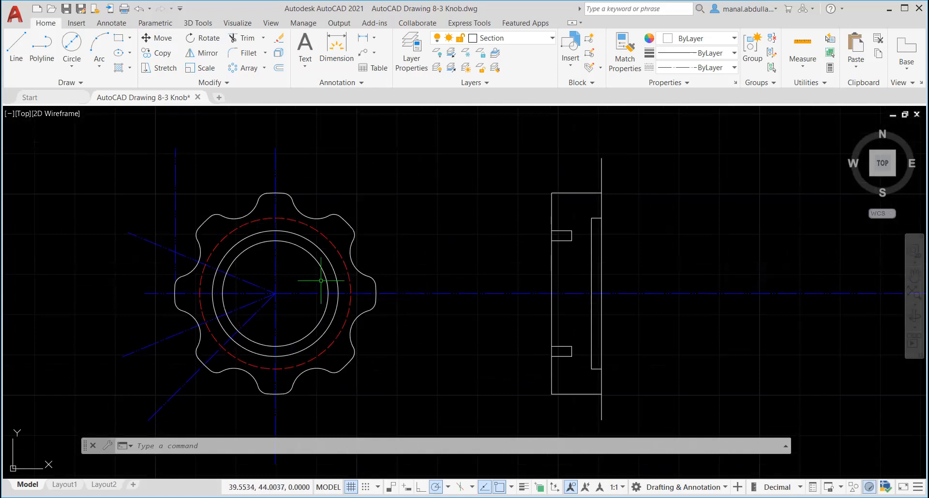
- Try a .188 diameter circle at the center of the front view and undo it
{"action": "left_click", "coordinate": [74, 67]}
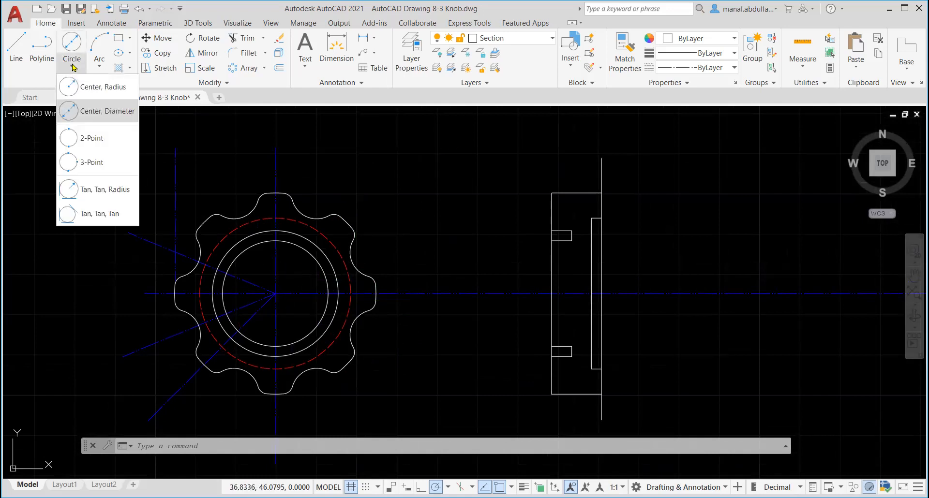
{"action": "left_click", "coordinate": [85, 113]}
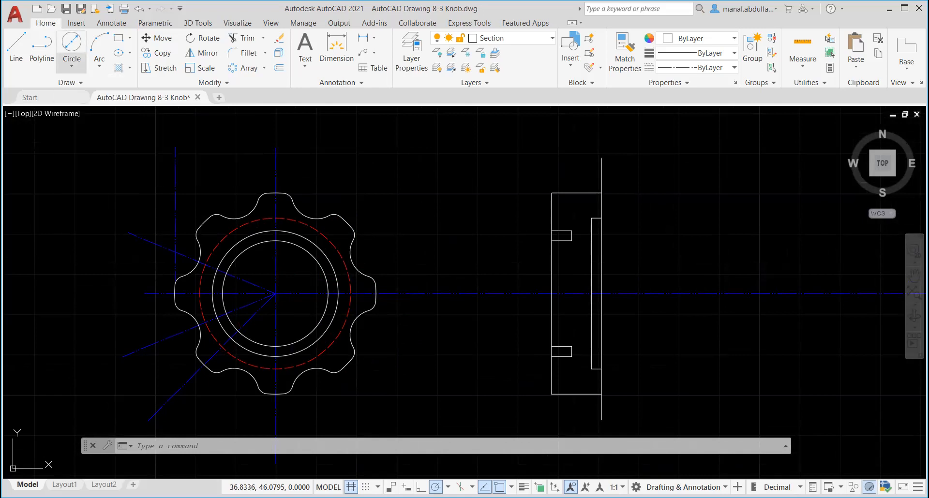
{"action": "left_click", "coordinate": [275, 293]}
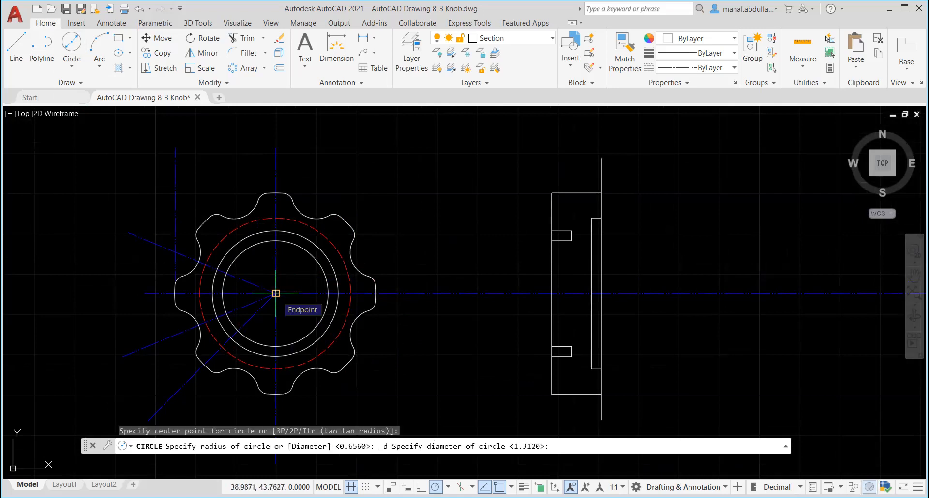
{"action": "left_click", "coordinate": [275, 294]}
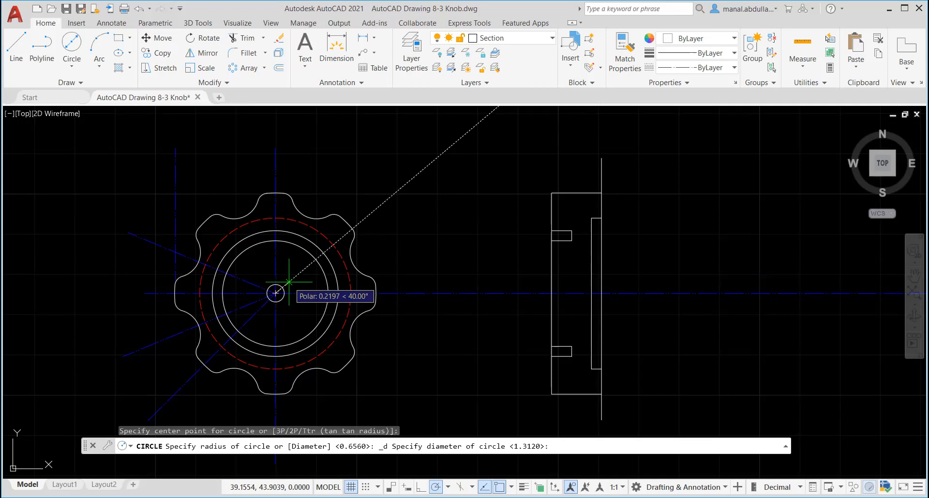
{"action": "key", "text": "Return"}
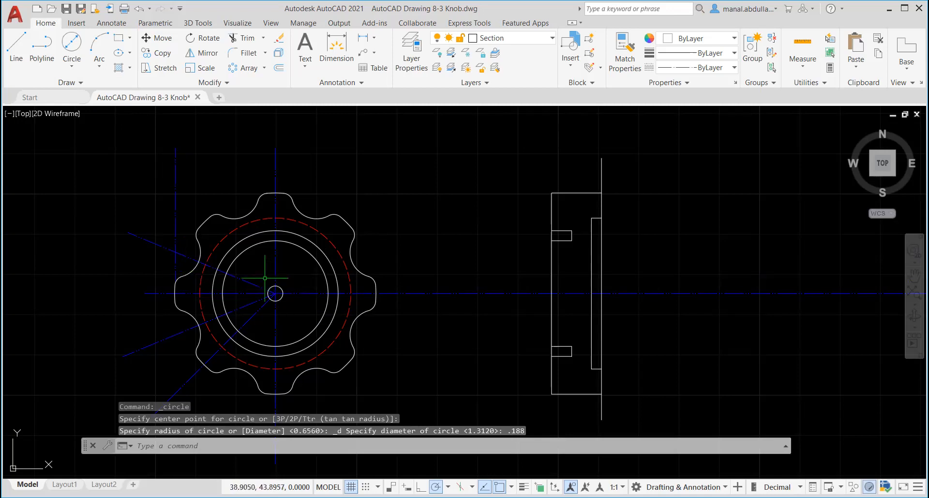
{"action": "left_click", "coordinate": [139, 11]}
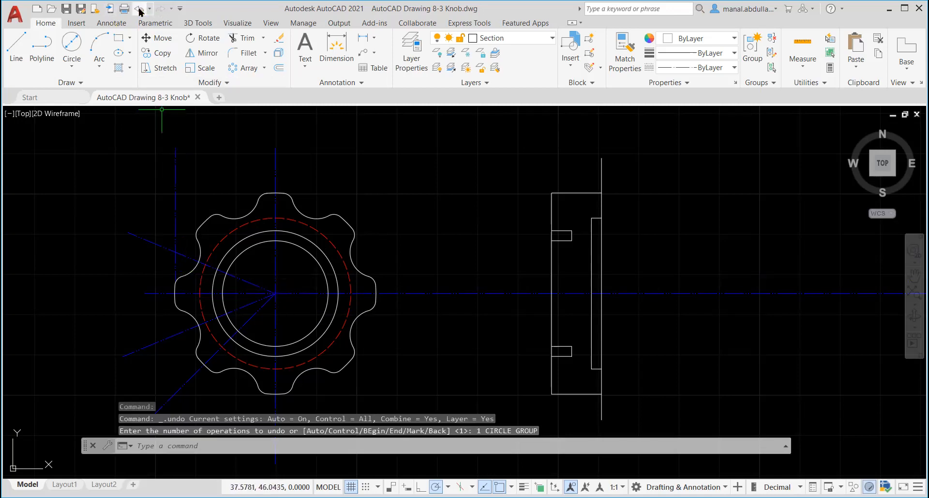
- Draw a .188 diameter circle for the through hole at the center of the front view
{"action": "left_click", "coordinate": [76, 69]}
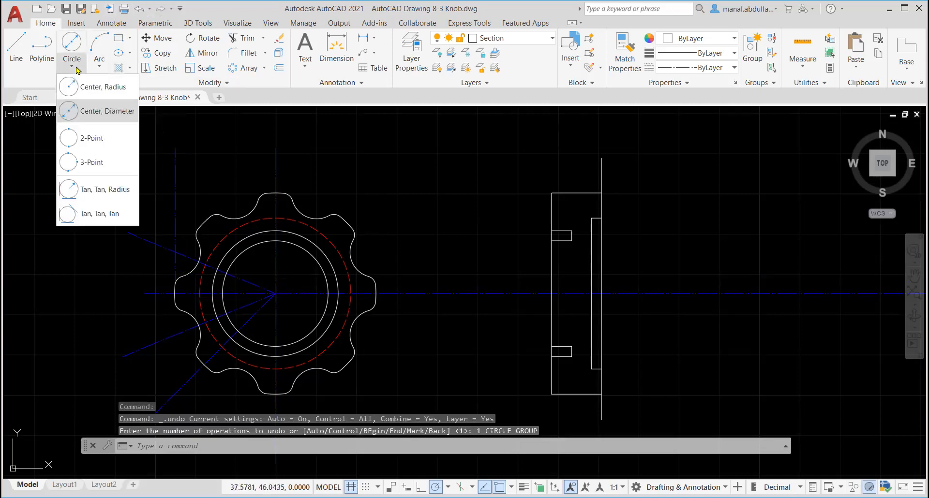
{"action": "left_click", "coordinate": [82, 118]}
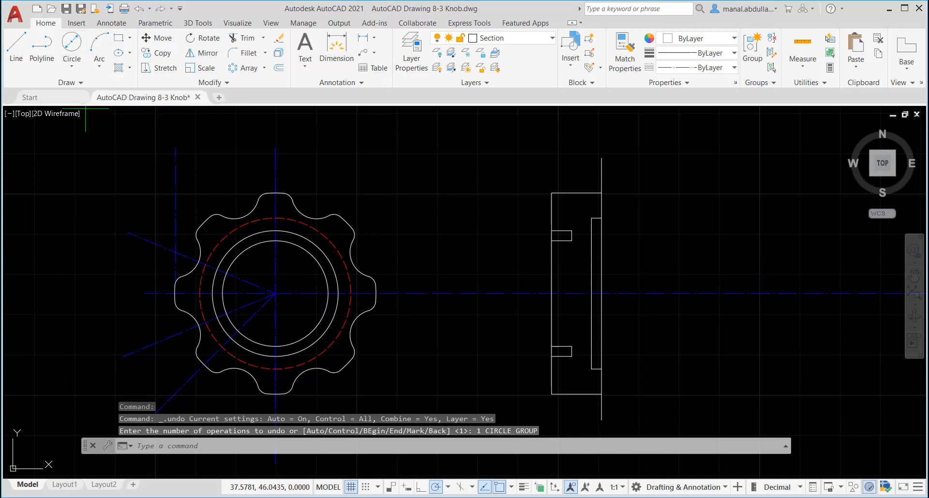
{"action": "left_click", "coordinate": [276, 293]}
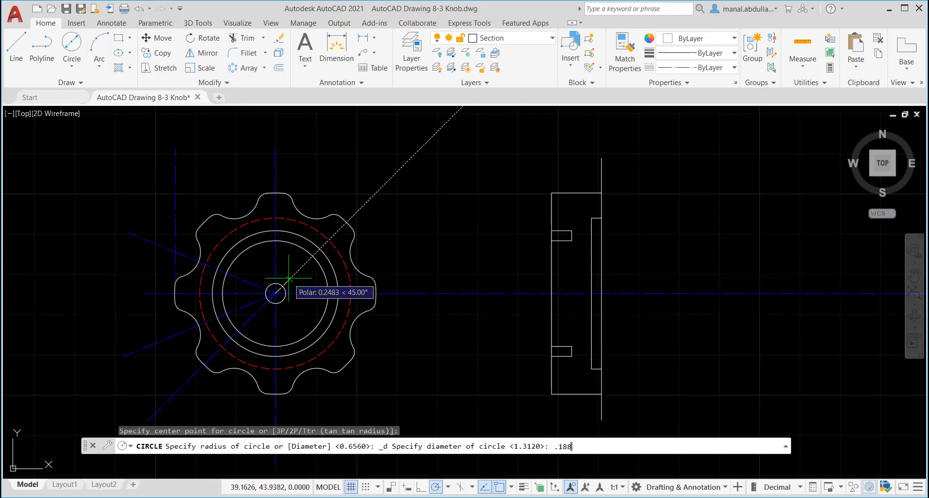
{"action": "key", "text": "Return"}
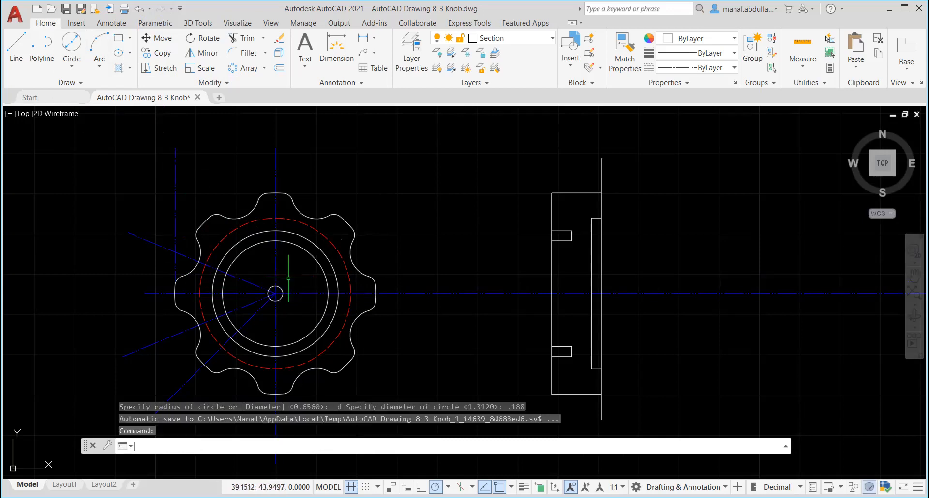
- Draw a concentric .44 diameter countersink circle around the center hole in the front view
{"action": "left_click", "coordinate": [71, 69]}
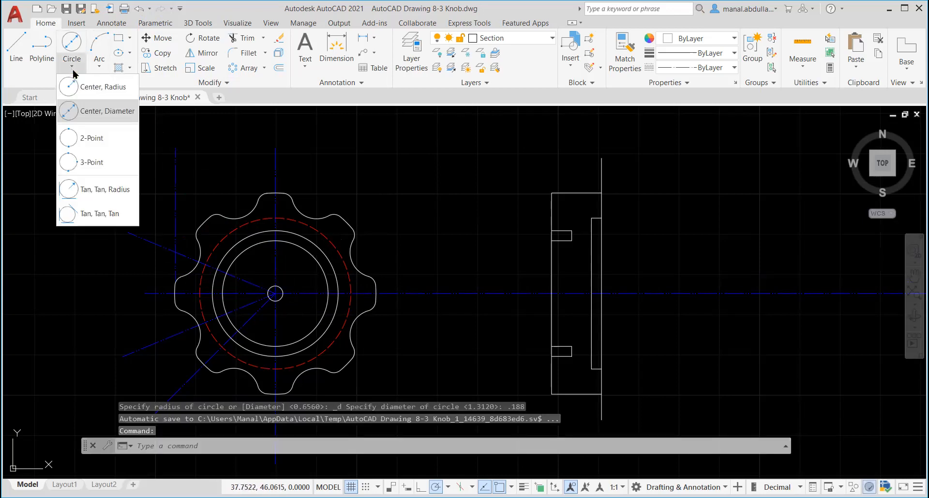
{"action": "left_click", "coordinate": [83, 111]}
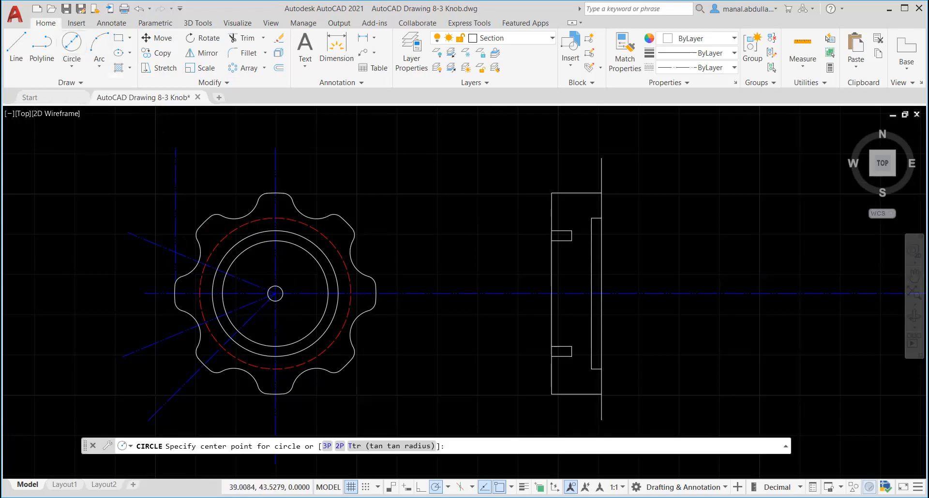
{"action": "scroll", "coordinate": [277, 312], "scroll_direction": "up", "scroll_amount": 4}
{"action": "left_click", "coordinate": [272, 265]}
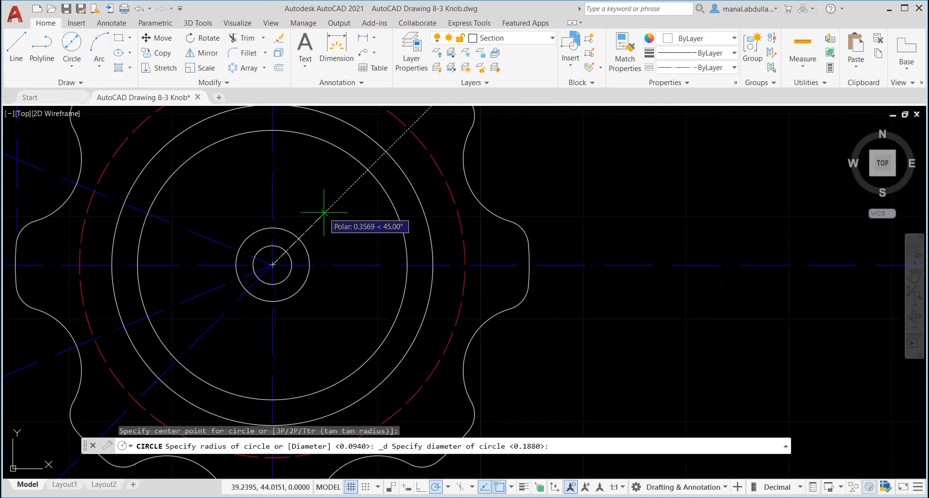
{"action": "type", "text": ".44"}
{"action": "key", "text": "Return"}
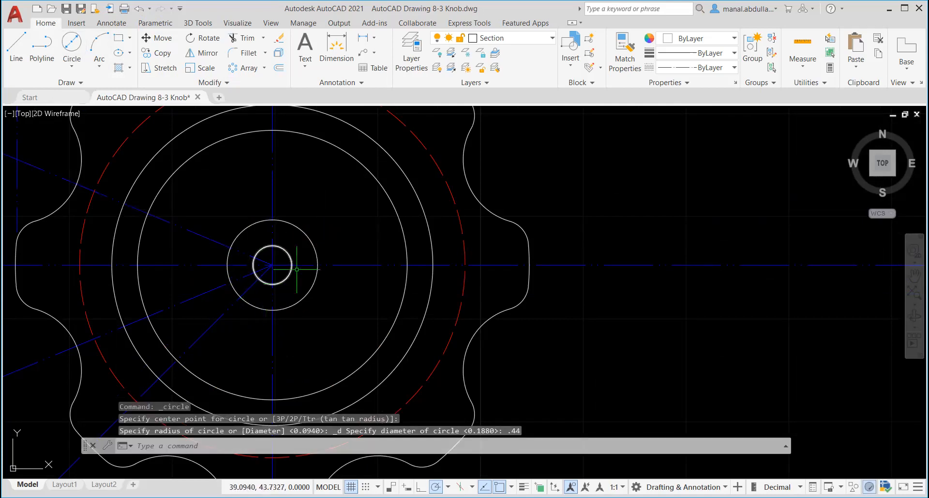
- Check the reference image for the diameter, depth and bolt-circle callout of the two small holes
{"action": "scroll", "coordinate": [312, 256], "scroll_direction": "down", "scroll_amount": 2}
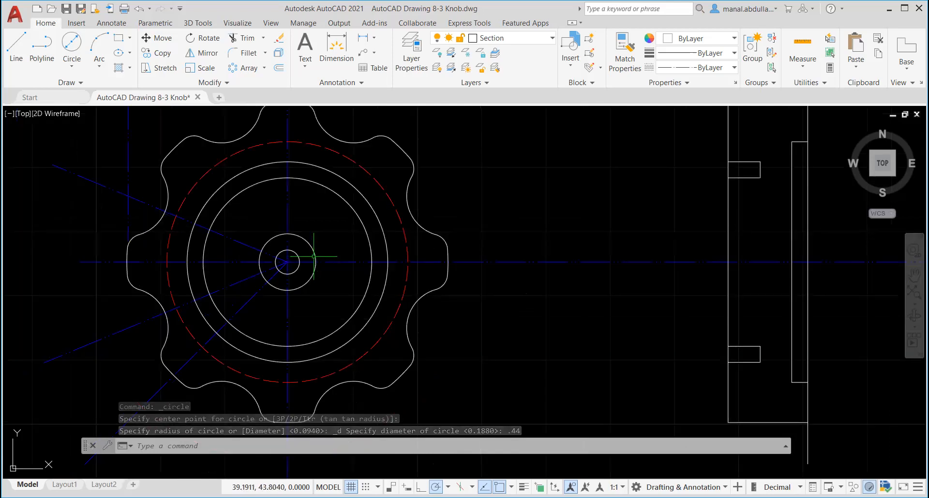
{"action": "scroll", "coordinate": [728, 345], "scroll_direction": "down", "scroll_amount": 2}
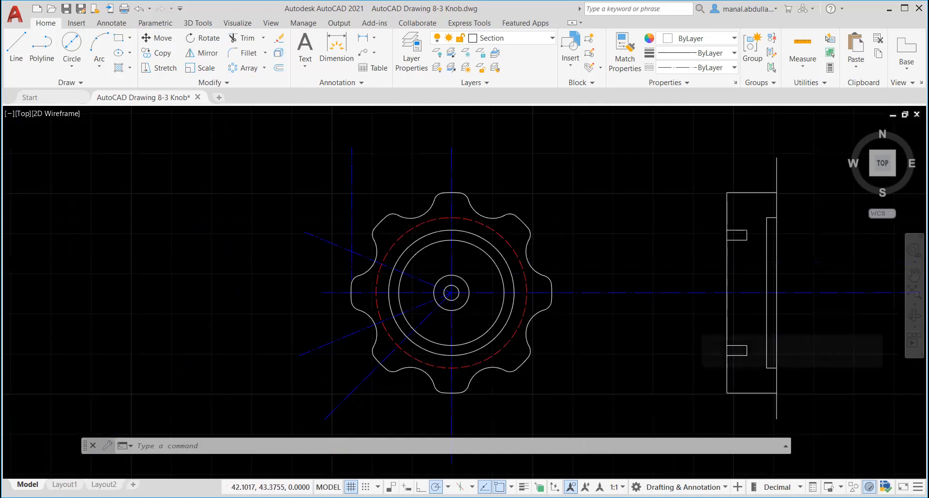
{"action": "scroll", "coordinate": [728, 345], "scroll_direction": "down", "scroll_amount": 2}
{"action": "middle_click_drag", "start_coordinate": [773, 321], "coordinate": [158, 321]}
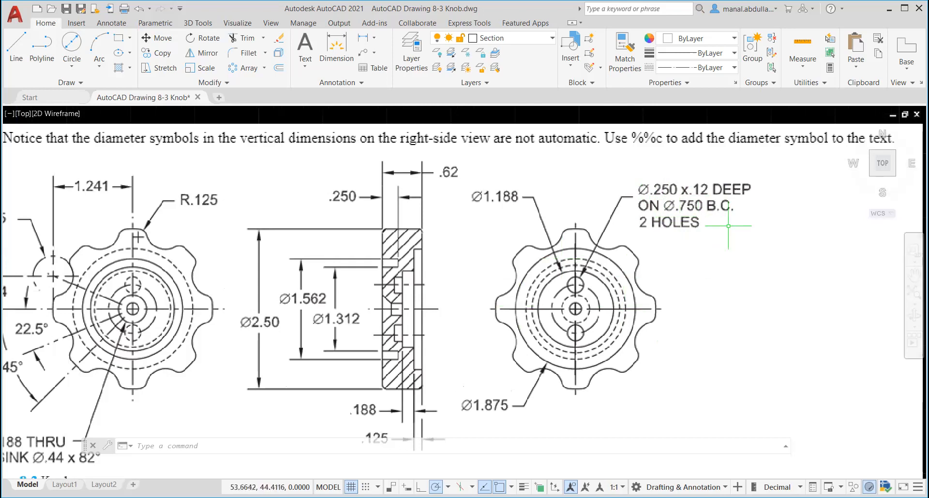
{"action": "scroll", "coordinate": [483, 340], "scroll_direction": "down", "scroll_amount": 5}
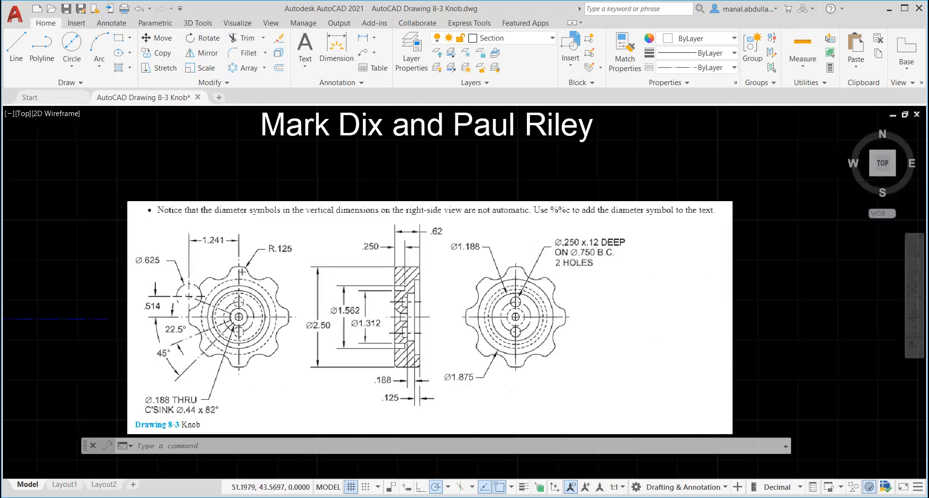
{"action": "middle_click_drag", "start_coordinate": [168, 322], "coordinate": [710, 293]}
{"action": "scroll", "coordinate": [419, 294], "scroll_direction": "up", "scroll_amount": 2}
{"action": "middle_click_drag", "start_coordinate": [373, 276], "coordinate": [509, 264]}
- Draw a .75 diameter bolt circle concentric with the center hole in the front view
{"action": "left_click", "coordinate": [78, 67]}
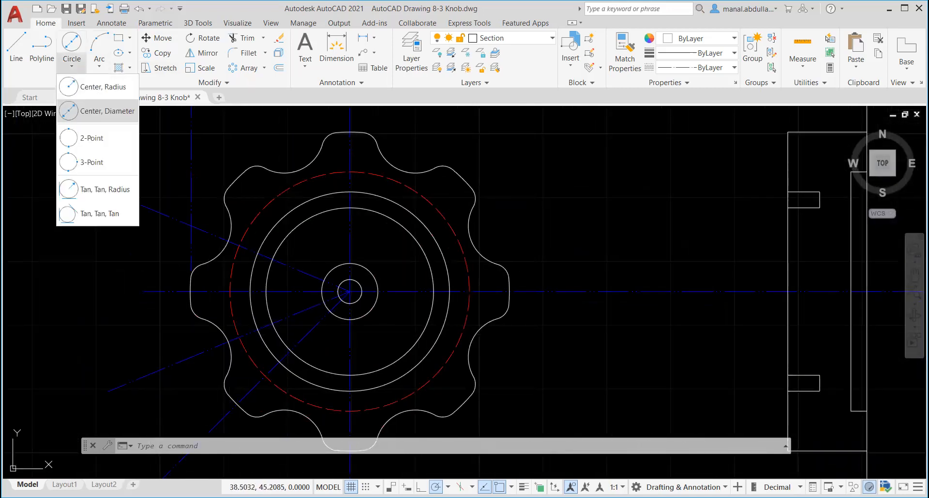
{"action": "left_click", "coordinate": [105, 111]}
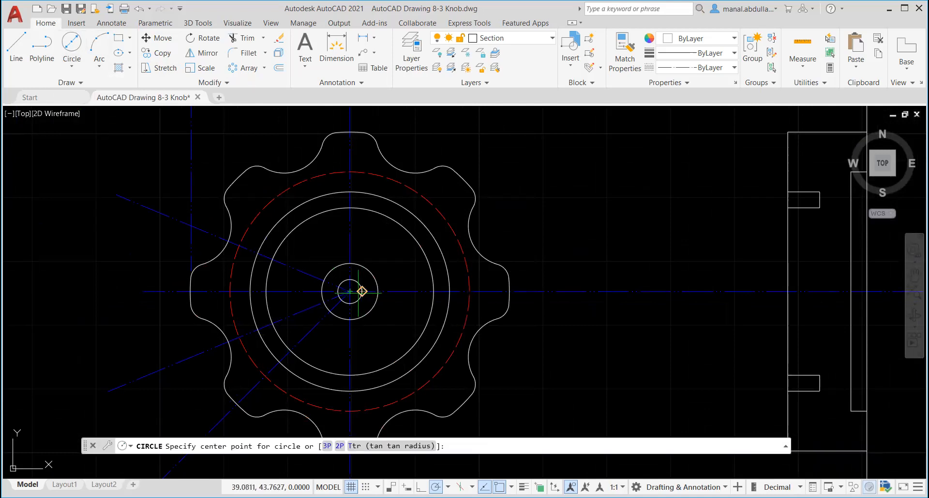
{"action": "left_click", "coordinate": [350, 292]}
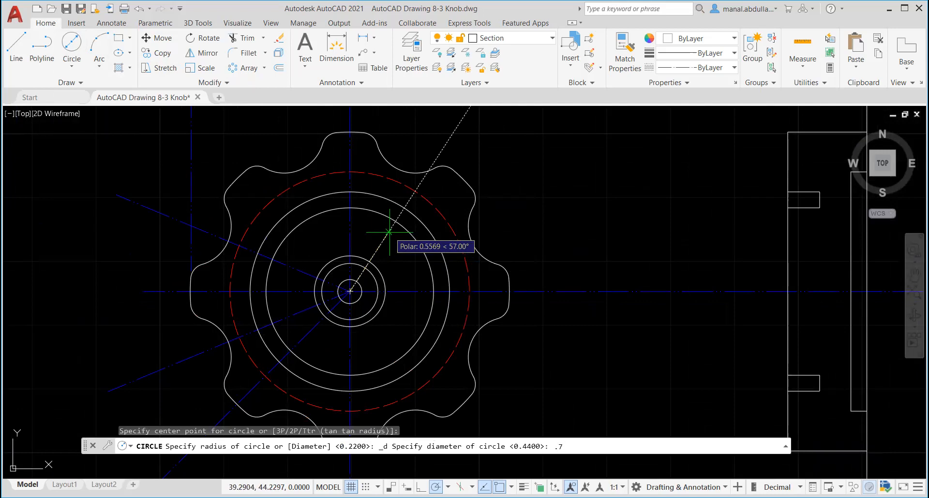
{"action": "type", "text": ".75"}
{"action": "key", "text": "Return"}
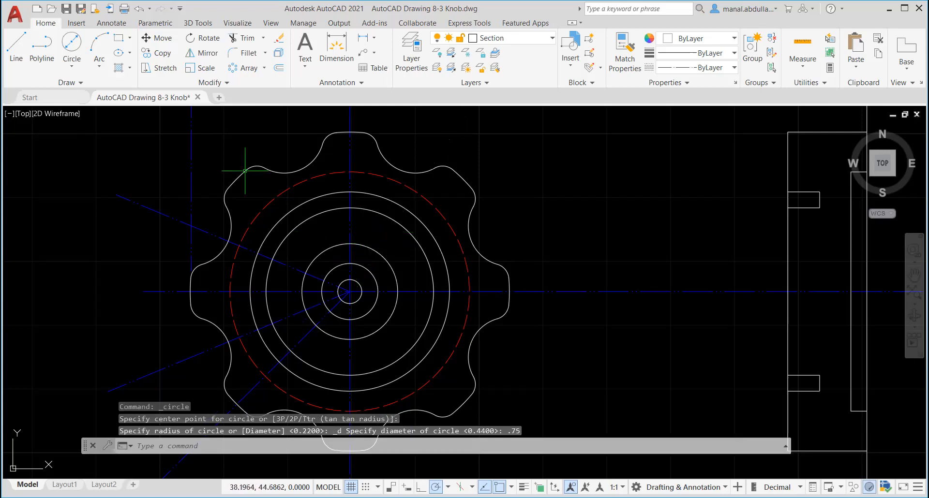
- Draw a .25 diameter hole circle centered on the top quadrant of the .75 diameter bolt circle
{"action": "left_click", "coordinate": [72, 67]}
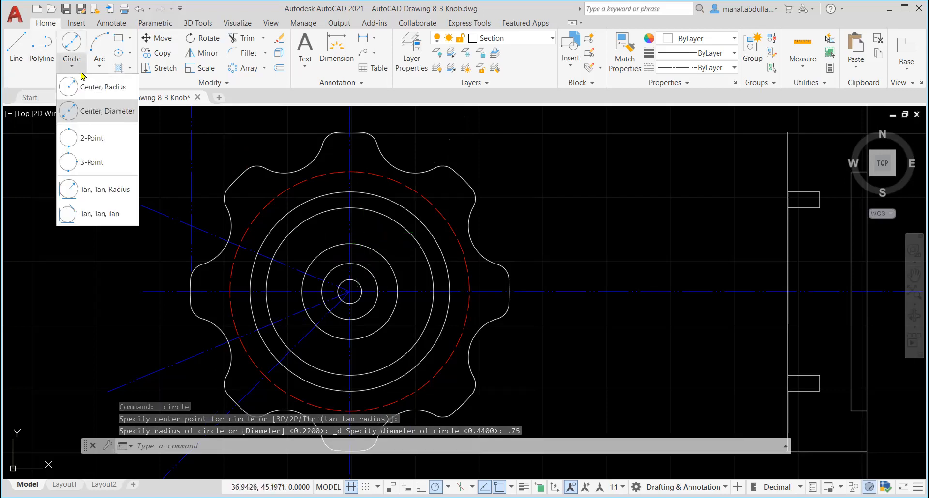
{"action": "left_click", "coordinate": [87, 110]}
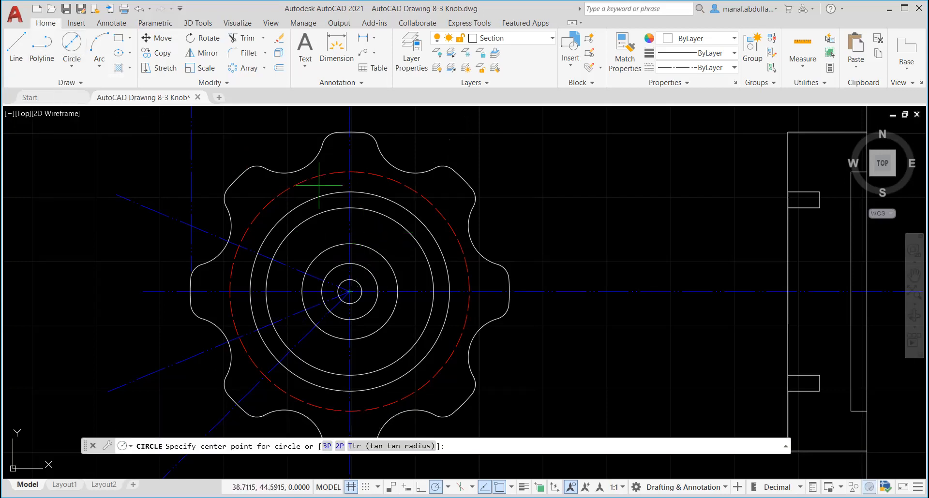
{"action": "left_click", "coordinate": [350, 243]}
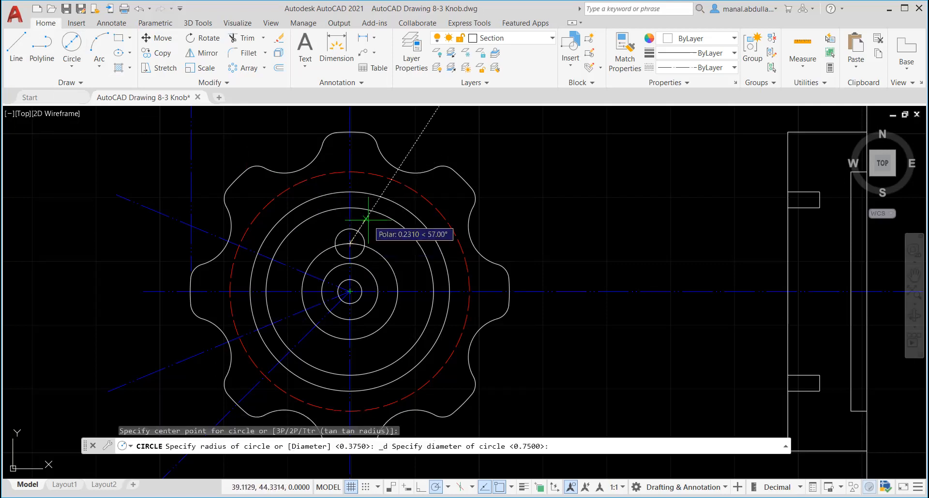
{"action": "key", "text": "Return"}
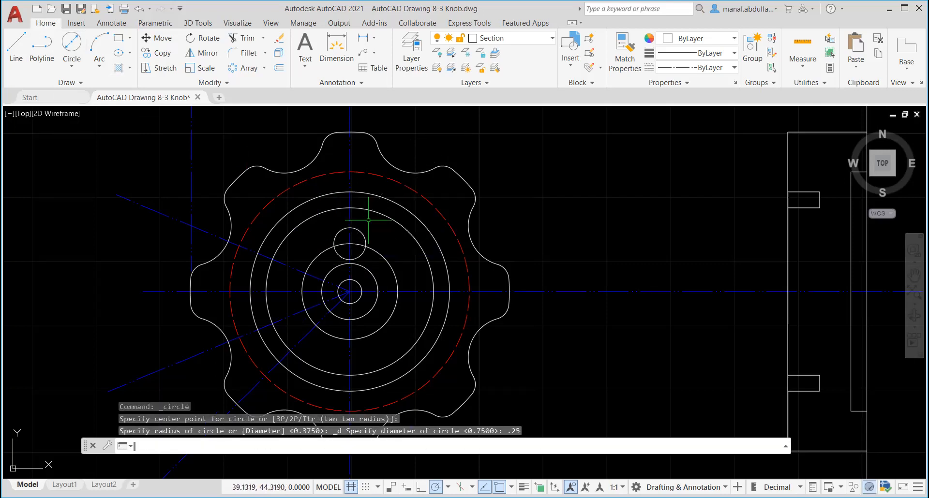
- Copy the .25 diameter hole circle from its center to the bottom quadrant of the bolt circle
{"action": "left_click", "coordinate": [156, 53]}
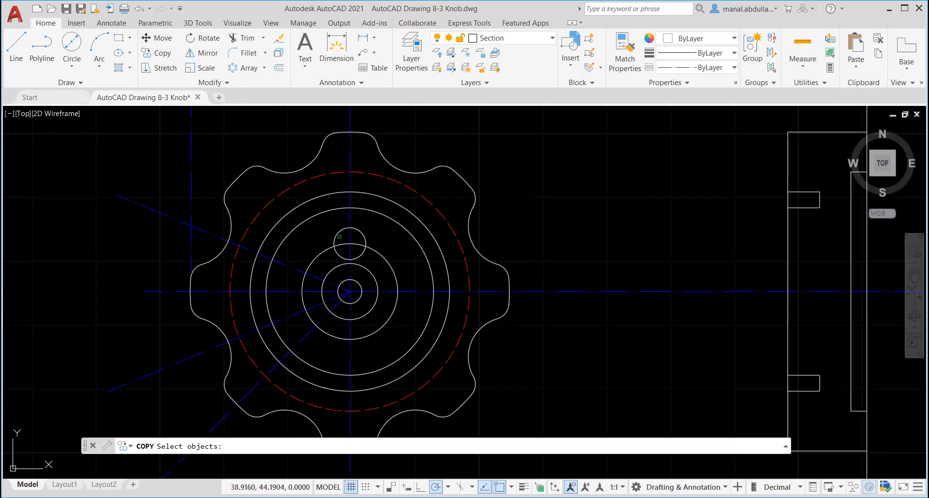
{"action": "left_click", "coordinate": [338, 237]}
{"action": "key", "text": "Return"}
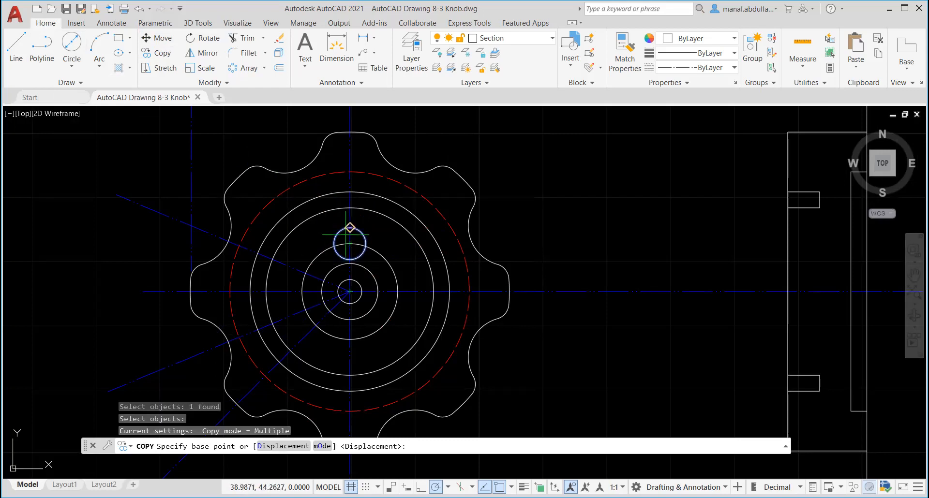
{"action": "left_click", "coordinate": [350, 243]}
{"action": "left_click", "coordinate": [350, 339]}
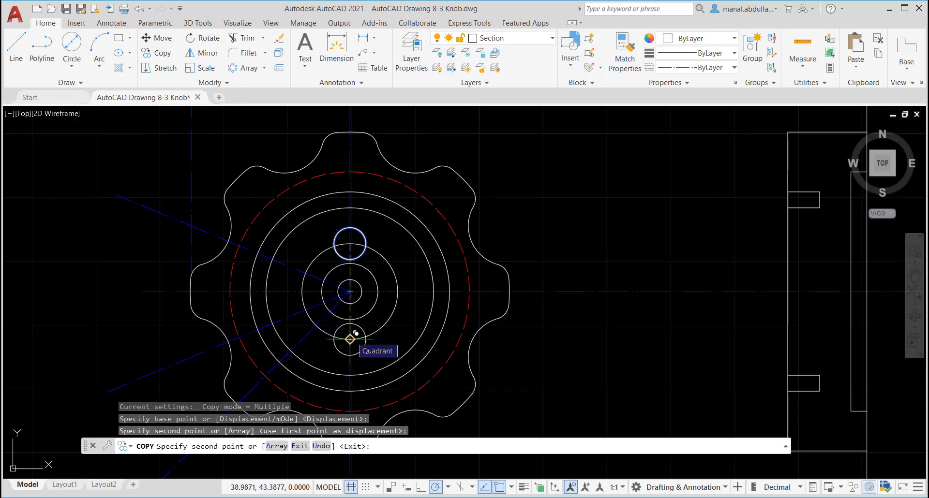
- Assign the .75 diameter bolt circle in the front view to the Dashed layer
{"action": "key", "text": "Return"}
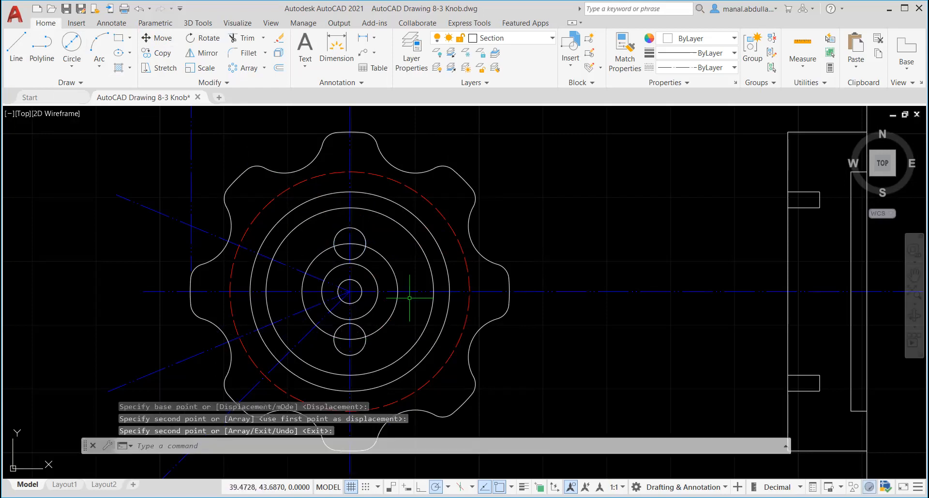
{"action": "left_click", "coordinate": [386, 264]}
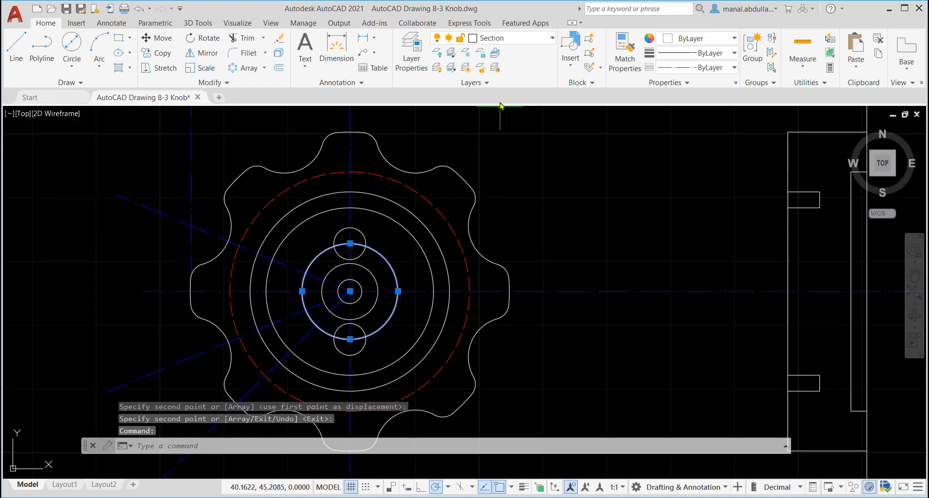
{"action": "left_click", "coordinate": [534, 43]}
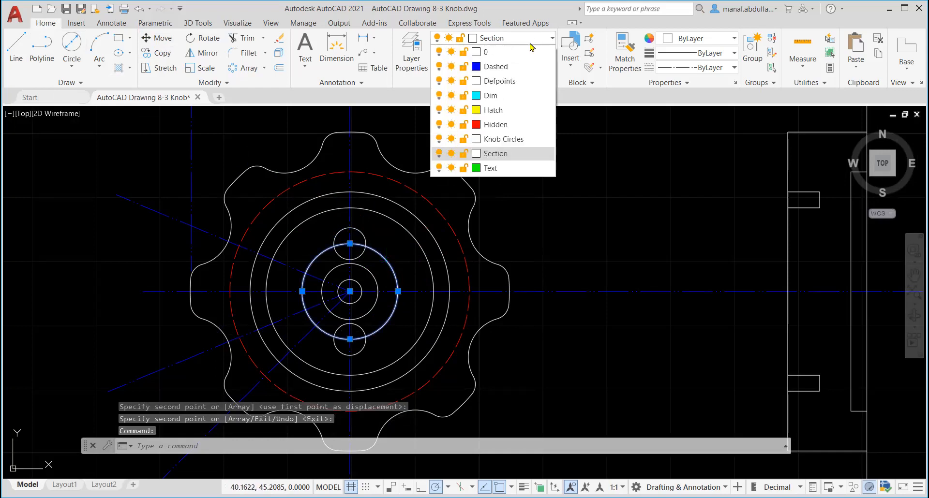
{"action": "left_click", "coordinate": [490, 65]}
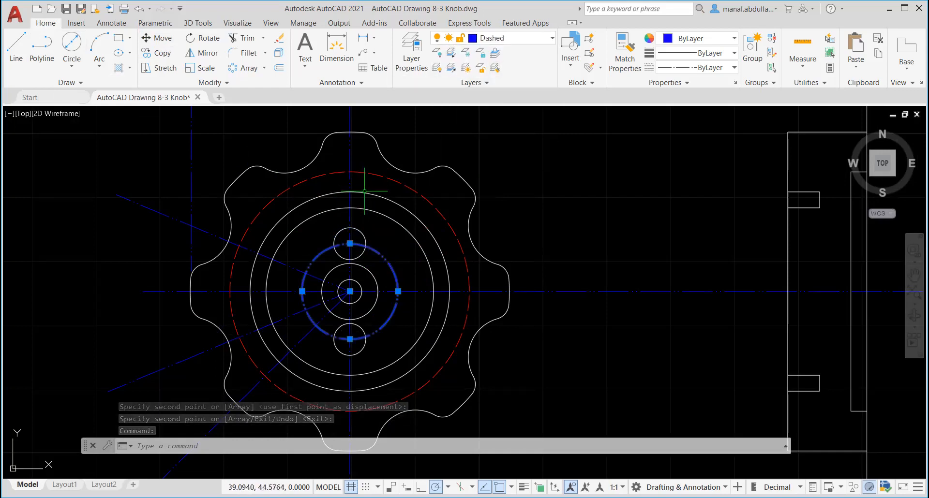
{"action": "key", "text": "Escape"}
- Assign the two .25 diameter hole circles on the bolt circle to the Hidden layer
{"action": "left_click", "coordinate": [362, 235]}
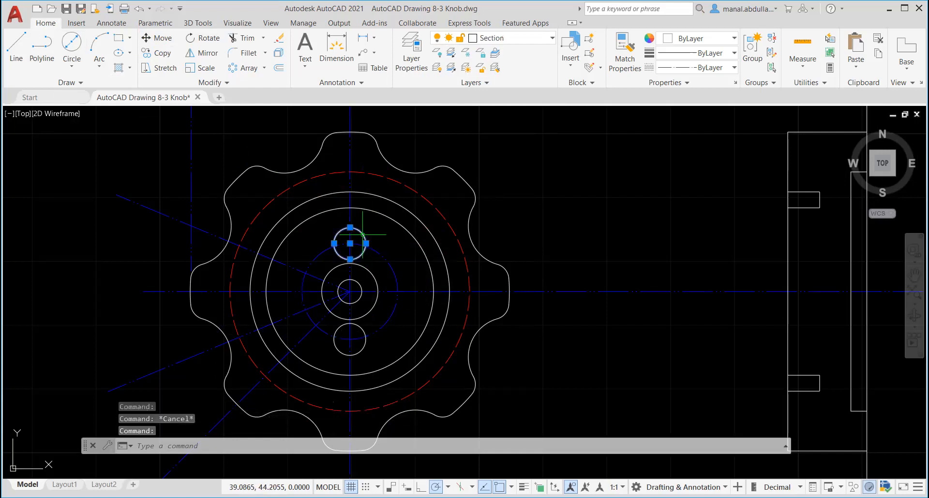
{"action": "left_click", "coordinate": [361, 351]}
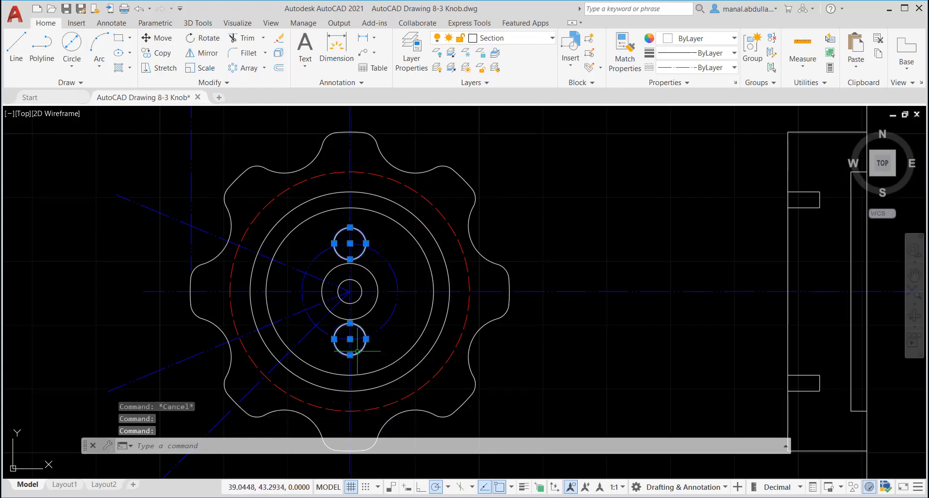
{"action": "left_click", "coordinate": [536, 40]}
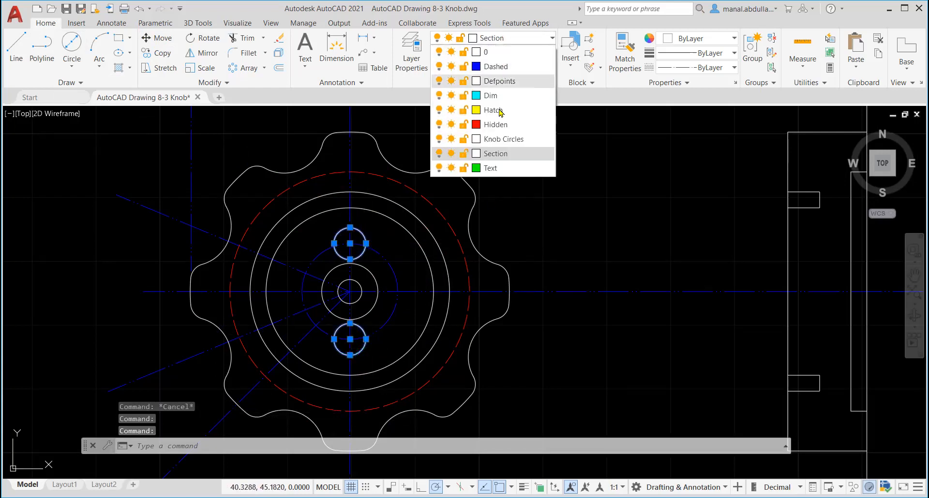
{"action": "left_click", "coordinate": [494, 124]}
{"action": "key", "text": "Escape"}
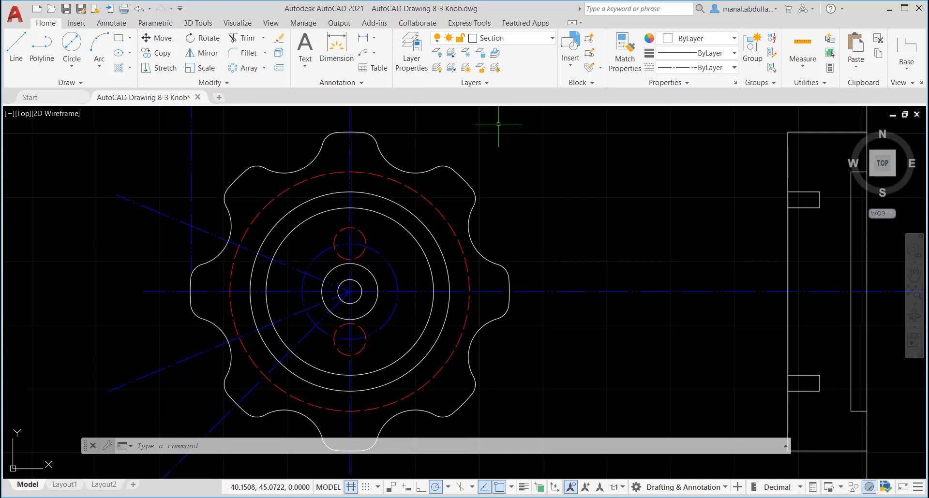
- Make Hidden the current layer and draw a 1.188 diameter circle from the reference image, concentric with the front view's center hole
{"action": "scroll", "coordinate": [819, 298], "scroll_direction": "down", "scroll_amount": 3}
{"action": "middle_click_drag", "start_coordinate": [819, 298], "coordinate": [109, 306]}
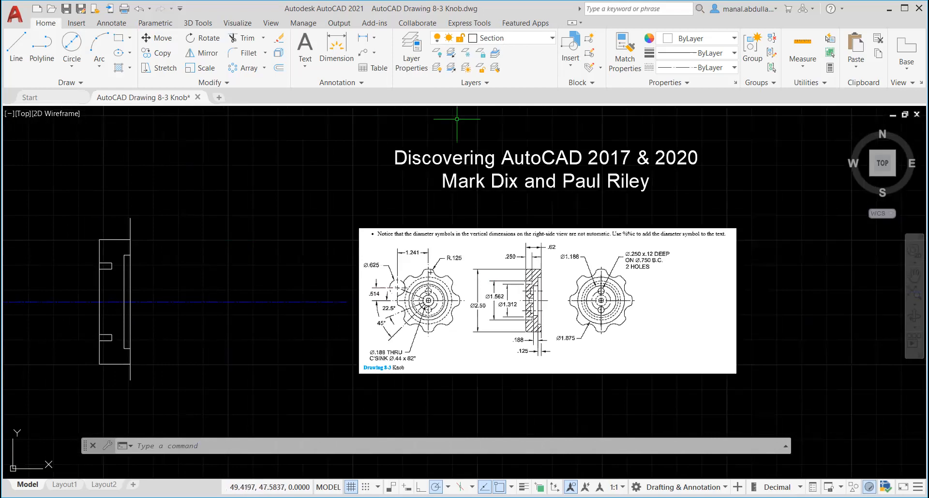
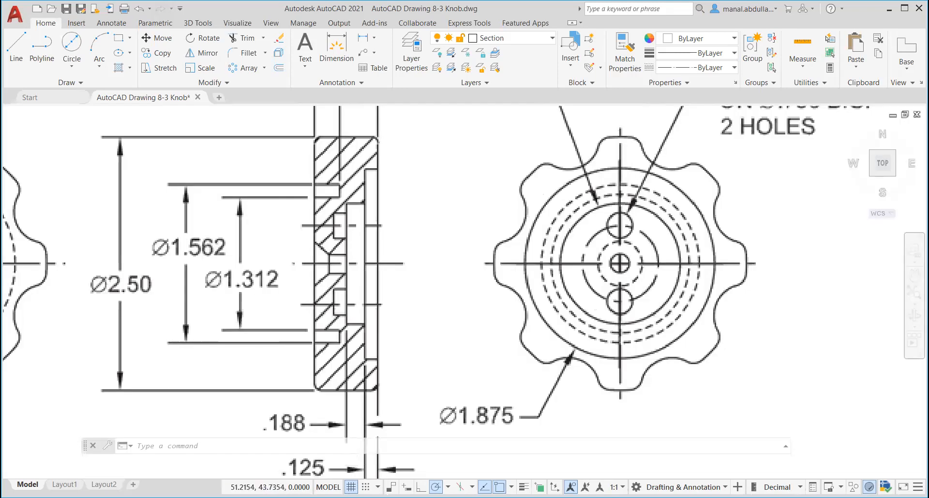
{"action": "scroll", "coordinate": [425, 272], "scroll_direction": "down", "scroll_amount": 4}
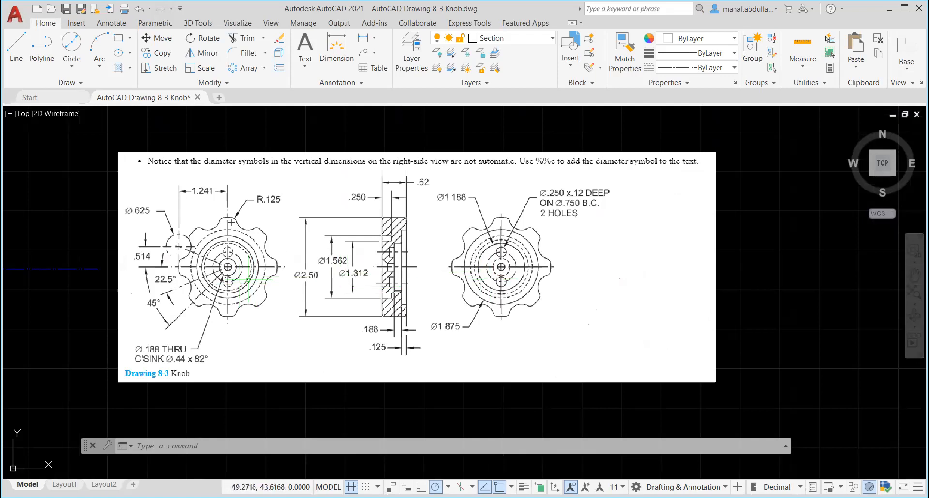
{"action": "scroll", "coordinate": [241, 279], "scroll_direction": "down", "scroll_amount": 2}
{"action": "mouse_move", "coordinate": [171, 271]}
{"action": "middle_mouse_down"}
{"action": "mouse_move", "coordinate": [495, 318]}
{"action": "mouse_move", "coordinate": [670, 290]}
{"action": "middle_mouse_up"}
{"action": "scroll", "coordinate": [282, 299], "scroll_direction": "up", "scroll_amount": 4}
{"action": "mouse_move", "coordinate": [282, 300]}
{"action": "middle_mouse_down"}
{"action": "mouse_move", "coordinate": [394, 300]}
{"action": "mouse_move", "coordinate": [440, 290]}
{"action": "middle_mouse_up"}
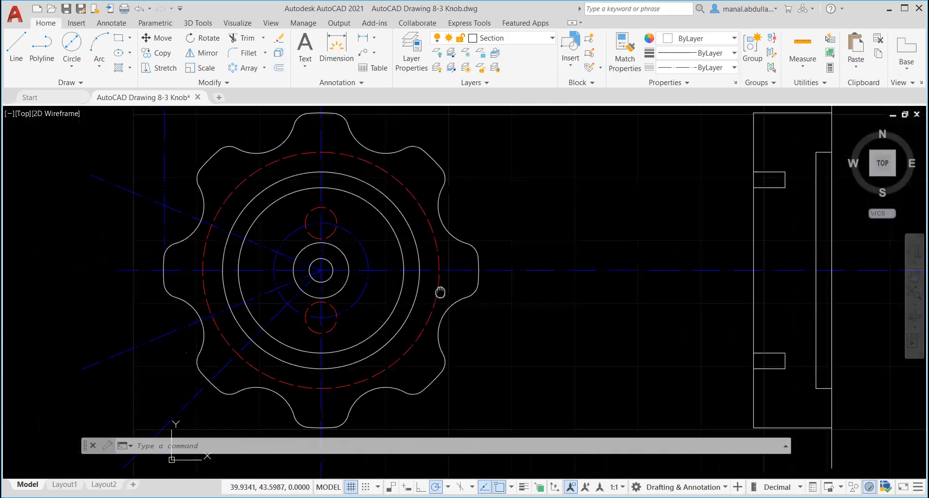
{"action": "left_click", "coordinate": [541, 42]}
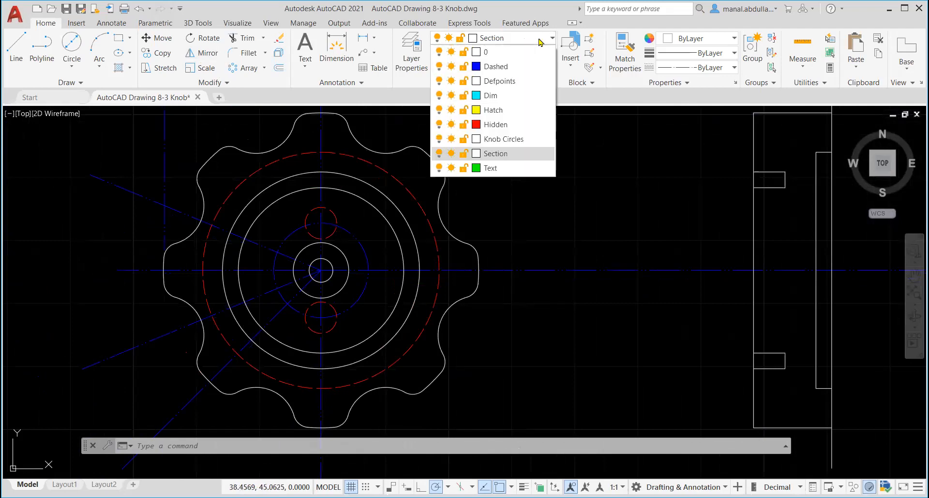
{"action": "left_click", "coordinate": [491, 127]}
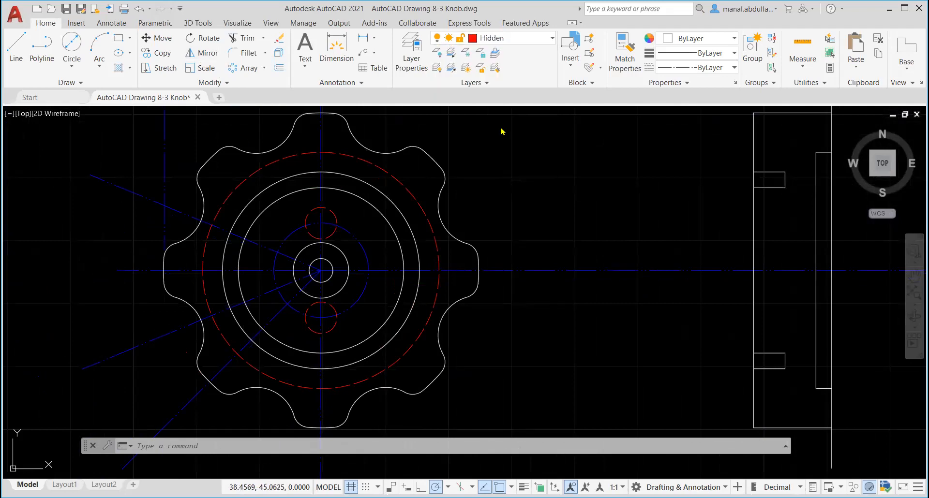
{"action": "left_click", "coordinate": [67, 71]}
{"action": "left_click", "coordinate": [89, 112]}
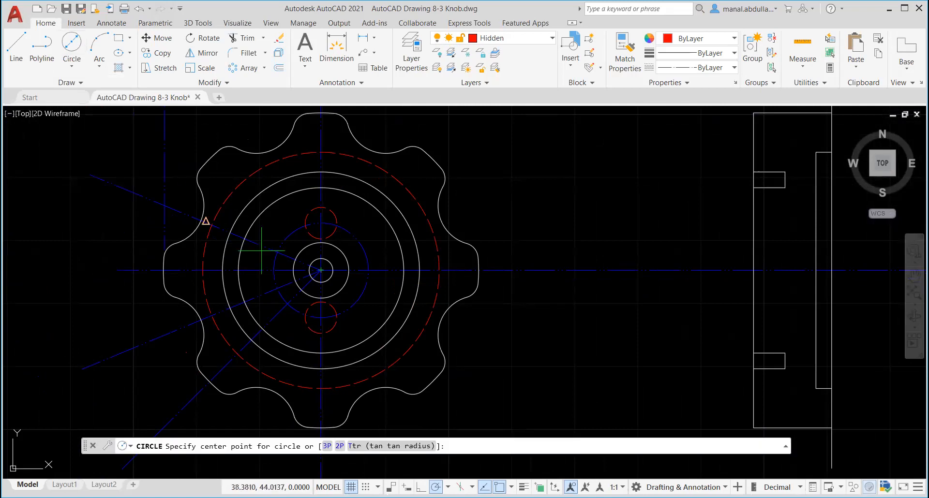
{"action": "left_click", "coordinate": [311, 265]}
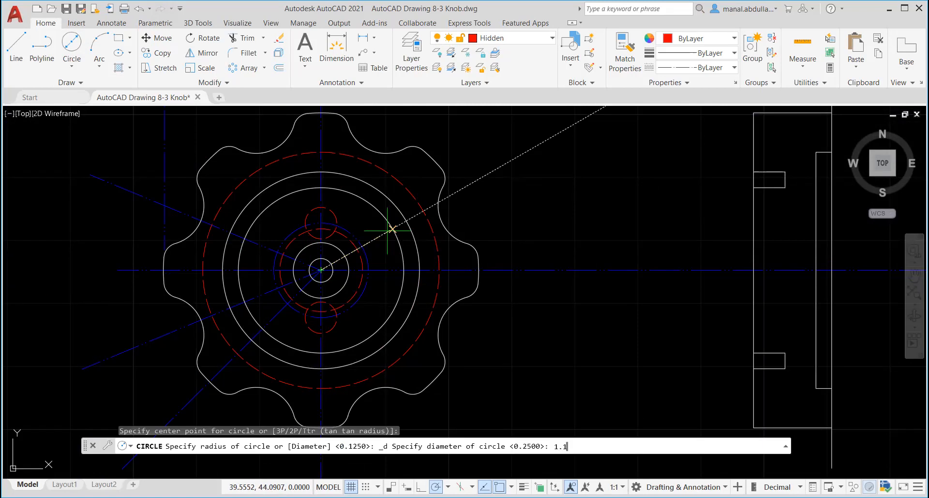
{"action": "key", "text": "Return"}
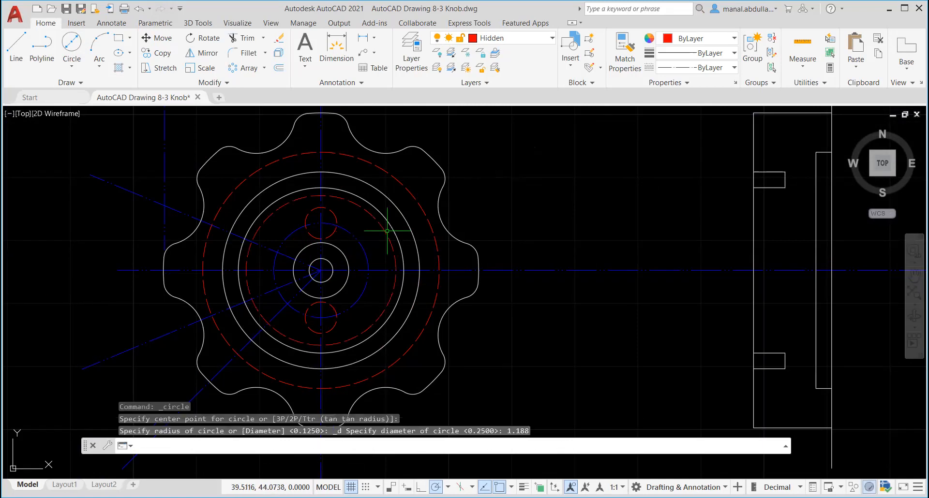
- Move both views left, from the section view's right edge on the horizontal centerline to the front view's center
{"action": "scroll", "coordinate": [518, 291], "scroll_direction": "down", "scroll_amount": 4}
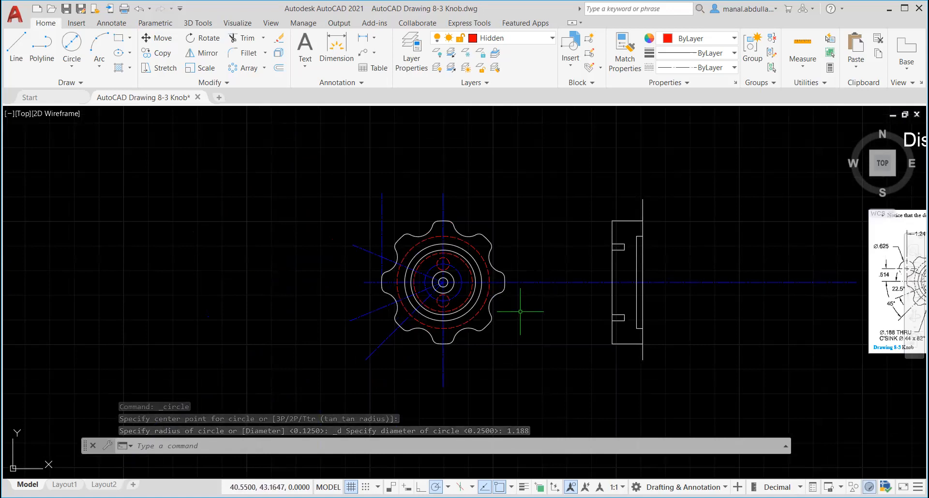
{"action": "middle_click_drag", "start_coordinate": [523, 320], "coordinate": [270, 322]}
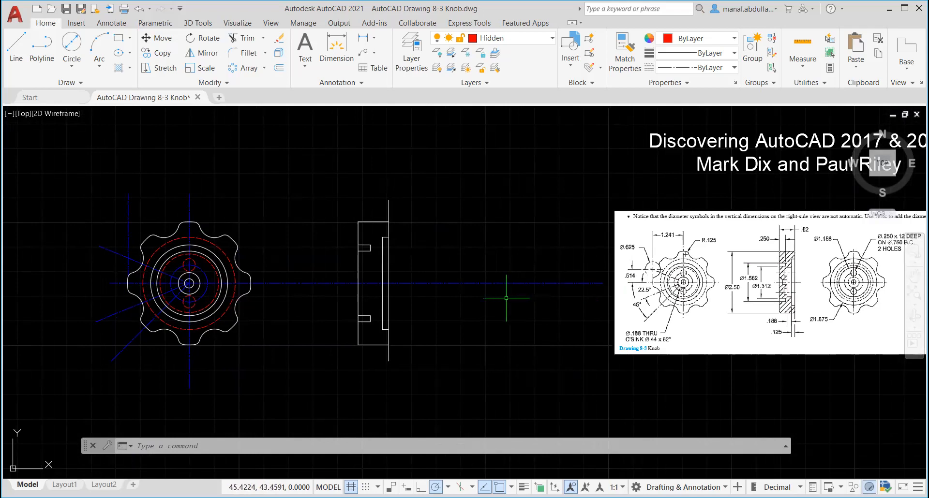
{"action": "scroll", "coordinate": [506, 298], "scroll_direction": "down", "scroll_amount": 2}
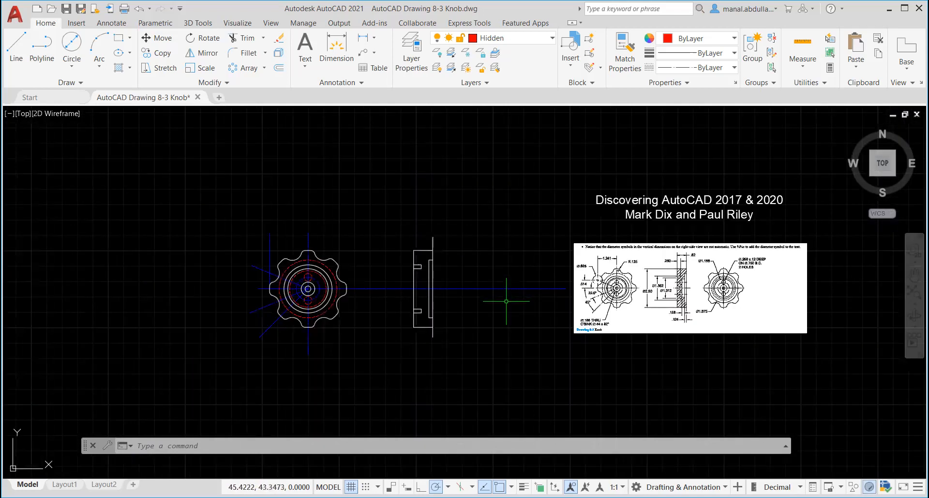
{"action": "left_click", "coordinate": [162, 38]}
{"action": "left_click", "coordinate": [563, 217]}
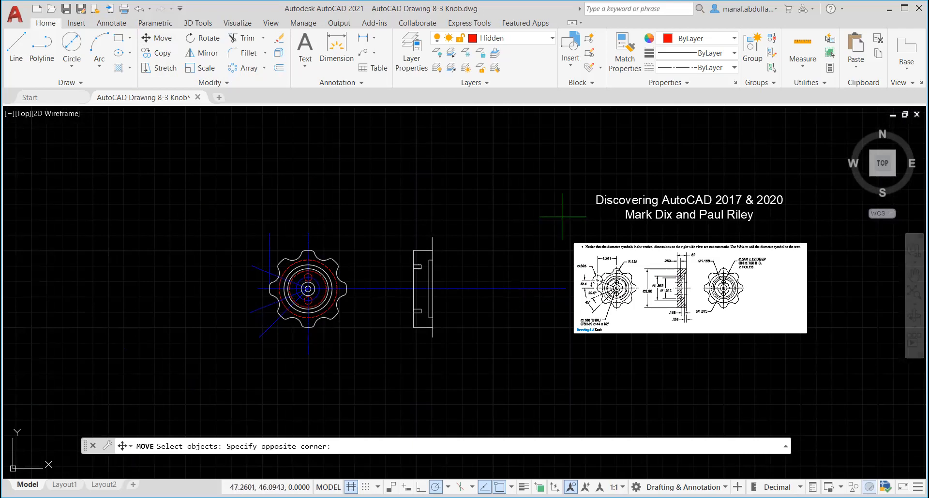
{"action": "left_click", "coordinate": [240, 354]}
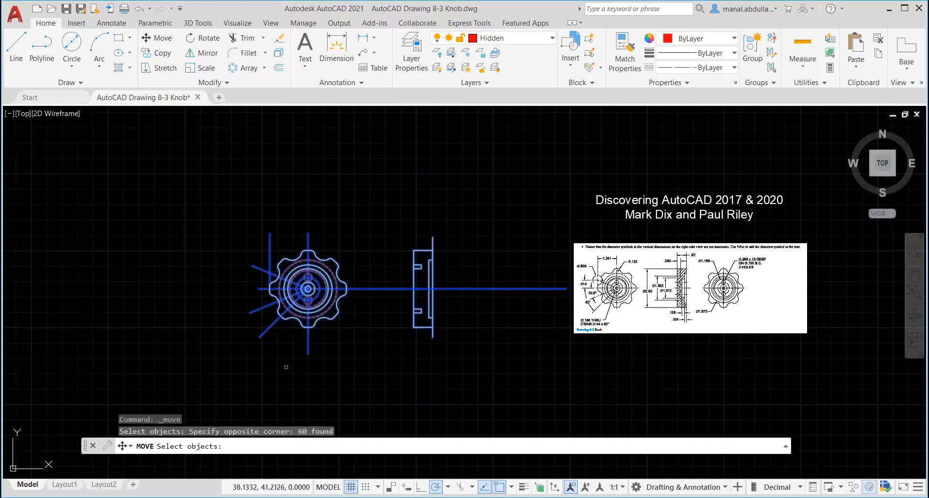
{"action": "key", "text": "Return"}
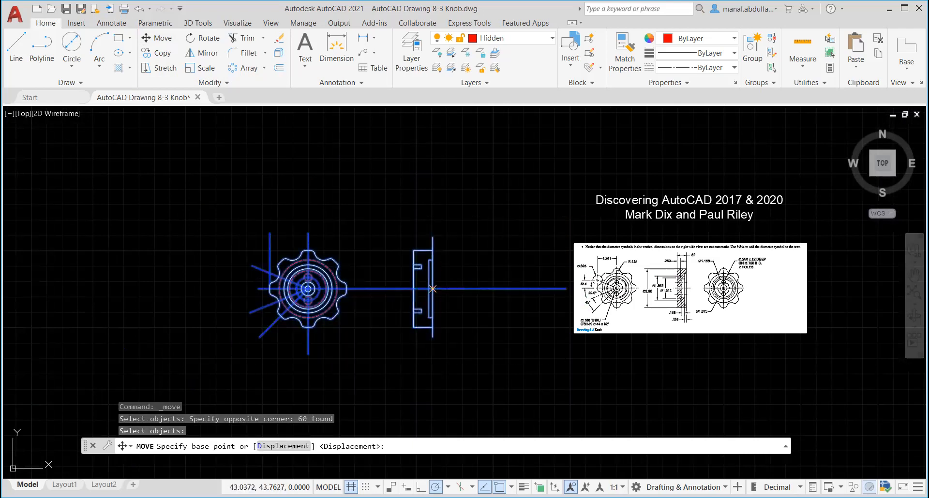
{"action": "left_click", "coordinate": [432, 289]}
{"action": "left_click", "coordinate": [308, 289]}
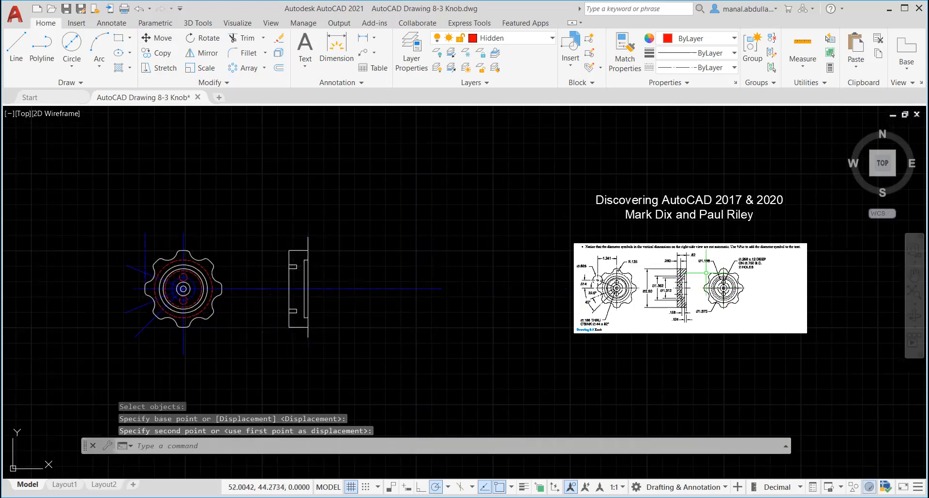
- Move the section view together with the horizontal centerline about 1 unit to the right, away from the front view
{"action": "left_click", "coordinate": [155, 38]}
{"action": "left_click", "coordinate": [335, 219]}
{"action": "left_click", "coordinate": [303, 291]}
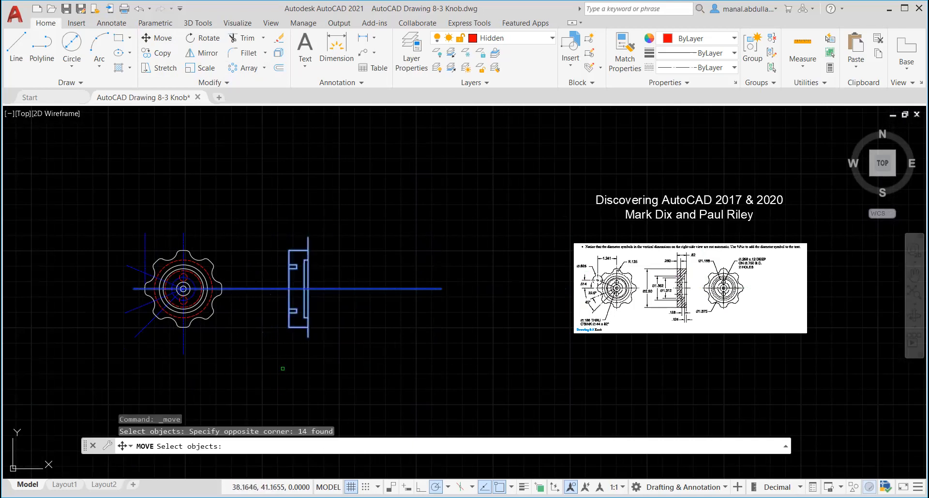
{"action": "key", "text": "Return"}
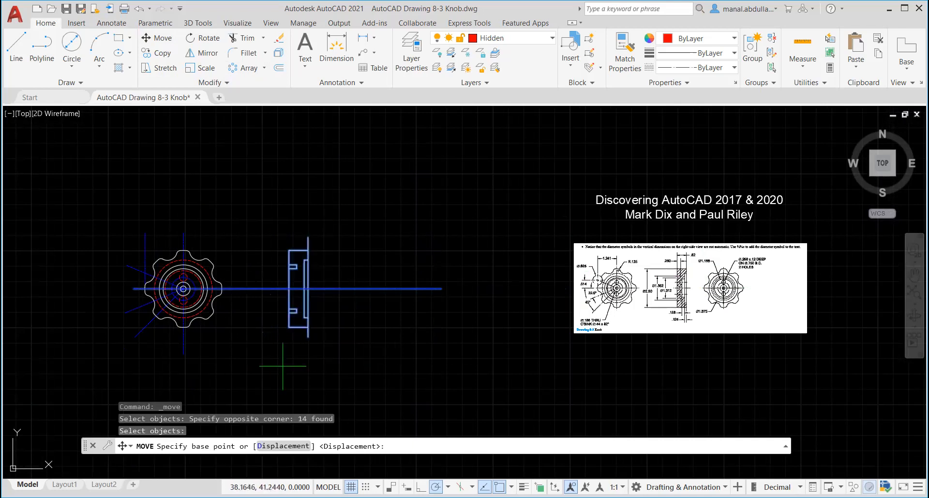
{"action": "left_click", "coordinate": [306, 289]}
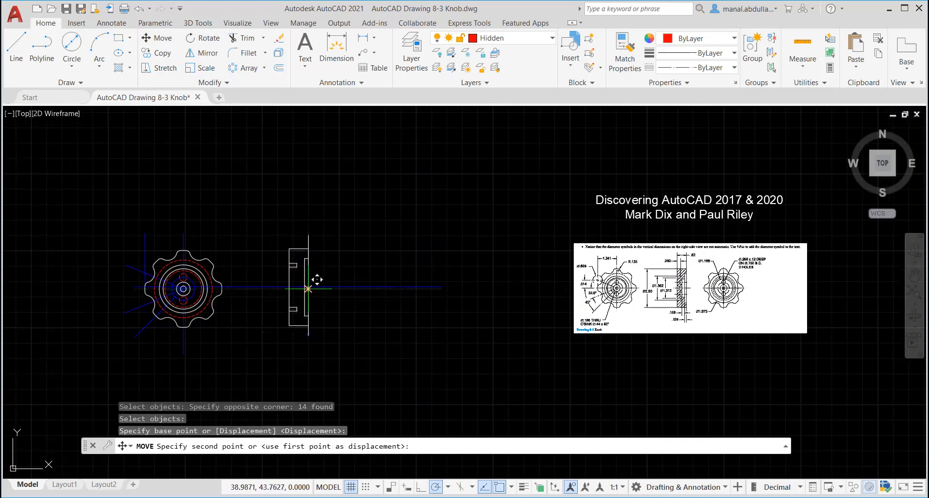
{"action": "left_click", "coordinate": [338, 290]}
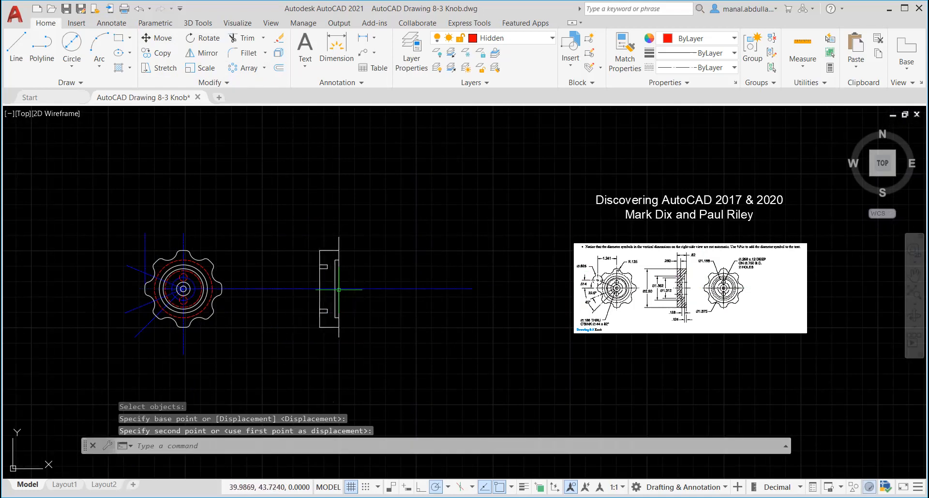
{"action": "key", "text": "Escape"}
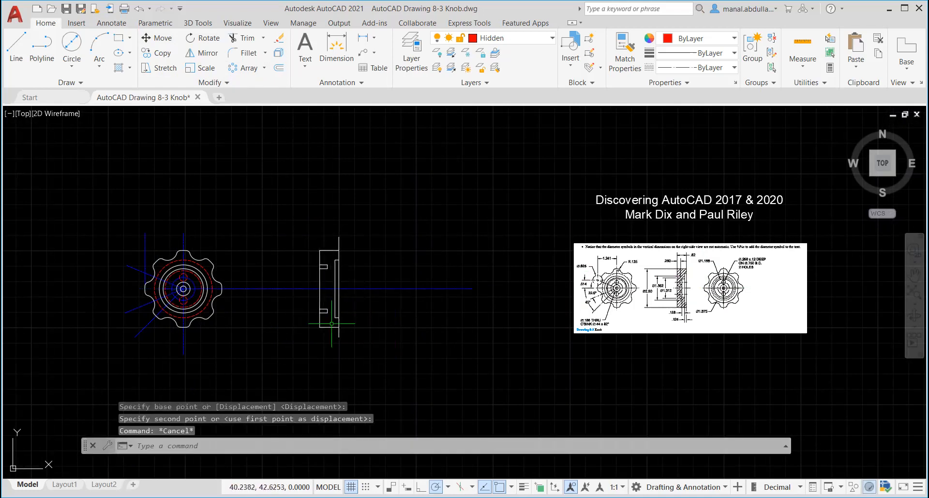
- Lock the Dashed layer and copy the front view from its center to the free end of the horizontal centerline, beyond the section view
{"action": "left_click", "coordinate": [540, 43]}
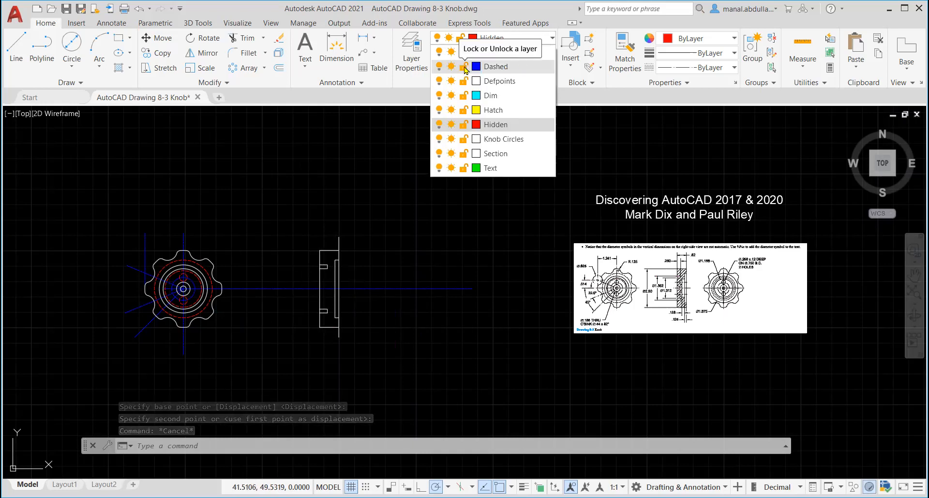
{"action": "left_click", "coordinate": [464, 67]}
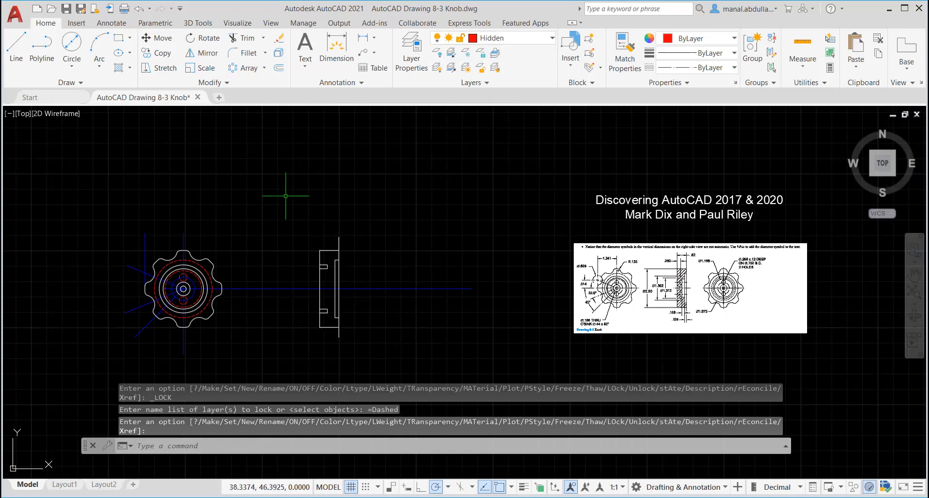
{"action": "left_click", "coordinate": [158, 53]}
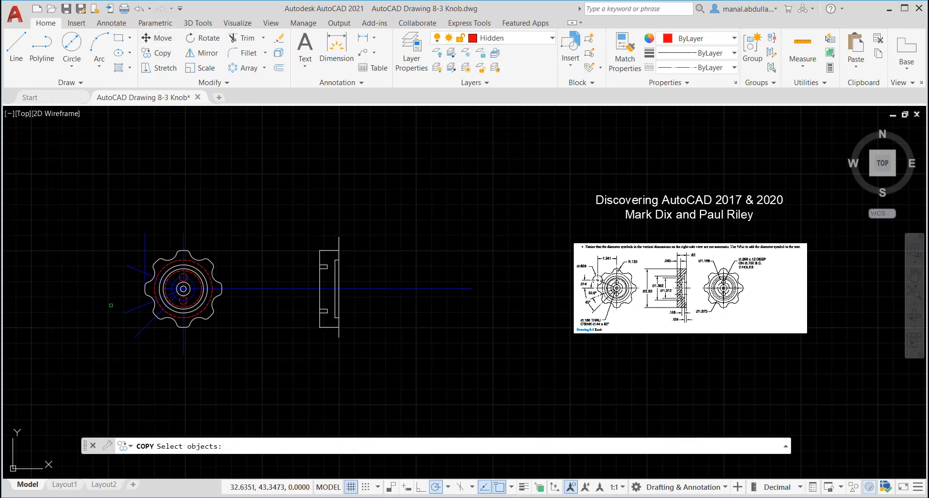
{"action": "left_click", "coordinate": [101, 374]}
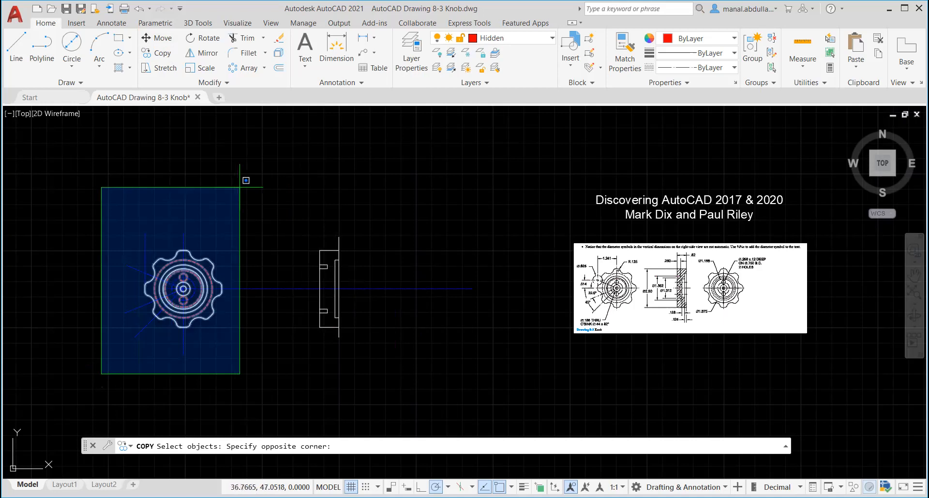
{"action": "left_click", "coordinate": [240, 187]}
{"action": "key", "text": "Return"}
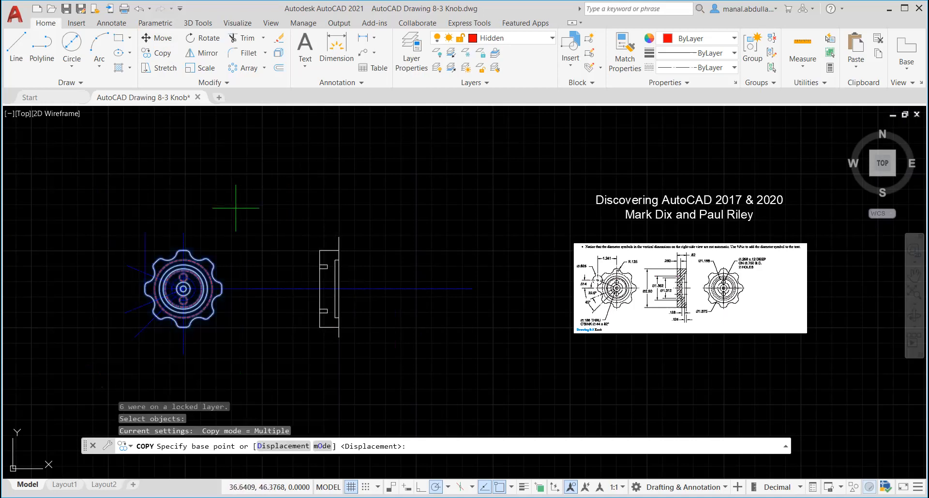
{"action": "scroll", "coordinate": [182, 296], "scroll_direction": "up", "scroll_amount": 4}
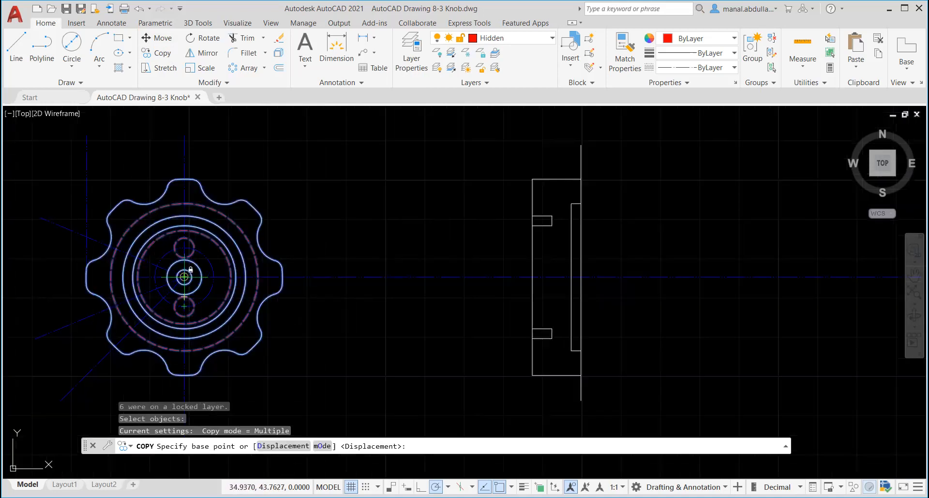
{"action": "left_click", "coordinate": [184, 277]}
{"action": "scroll", "coordinate": [716, 277], "scroll_direction": "down", "scroll_amount": 2}
{"action": "middle_click_drag", "start_coordinate": [721, 268], "coordinate": [464, 269]}
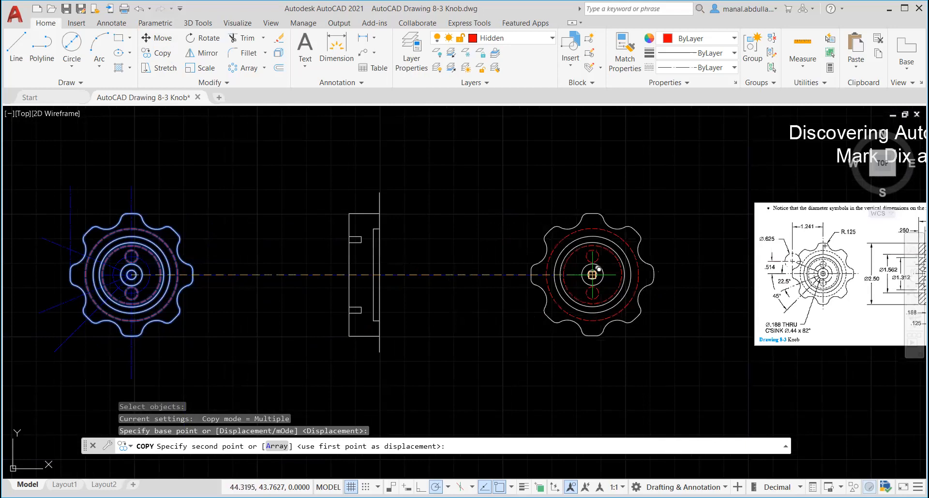
{"action": "left_click", "coordinate": [599, 269]}
{"action": "key", "text": "Escape"}
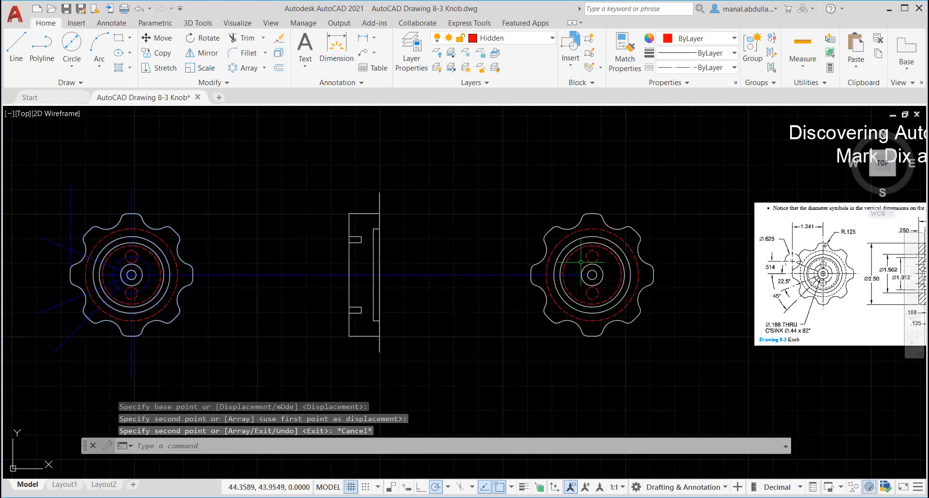
- Unlock the Dashed layer so its centerline objects are available for copying
{"action": "scroll", "coordinate": [626, 322], "scroll_direction": "up", "scroll_amount": 2}
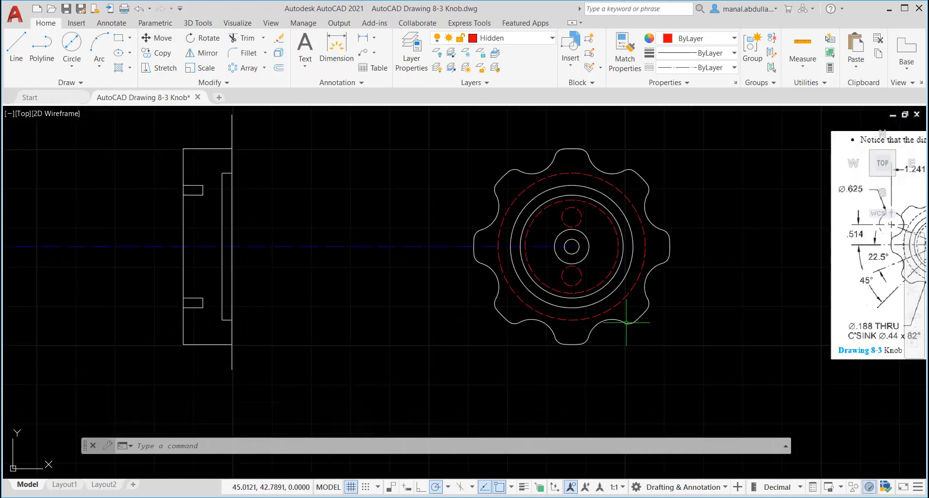
{"action": "scroll", "coordinate": [626, 322], "scroll_direction": "down", "scroll_amount": 2}
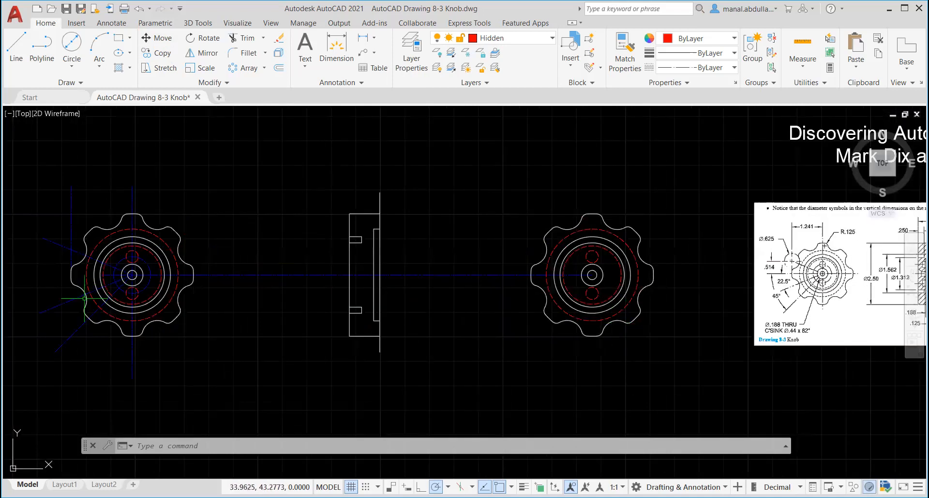
{"action": "scroll", "coordinate": [85, 298], "scroll_direction": "up", "scroll_amount": 2}
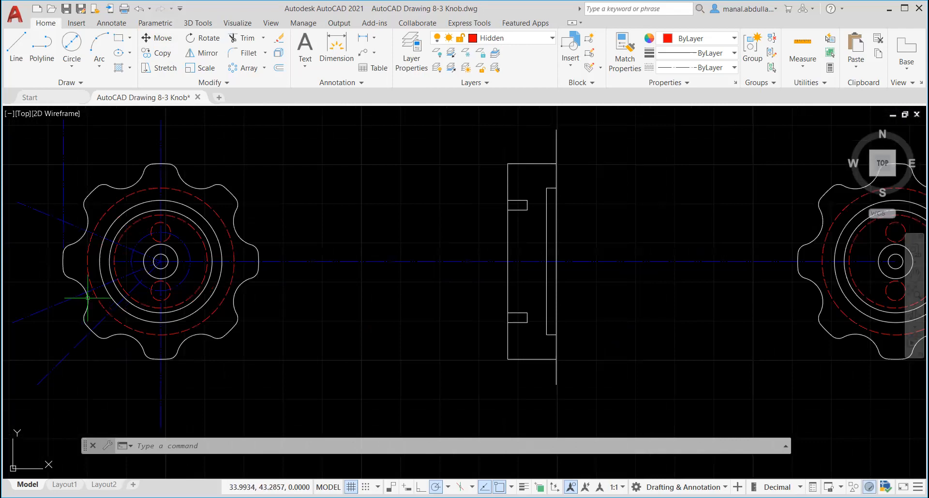
{"action": "left_click", "coordinate": [544, 42]}
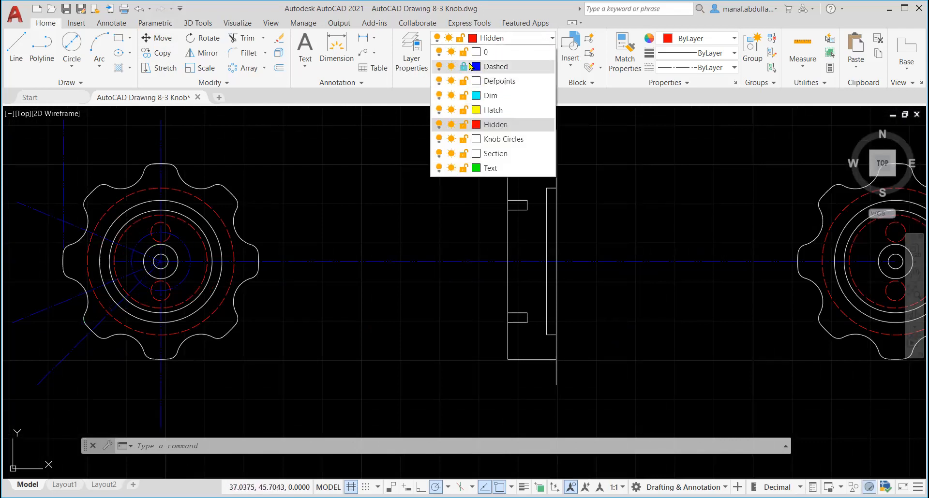
{"action": "left_click", "coordinate": [465, 66]}
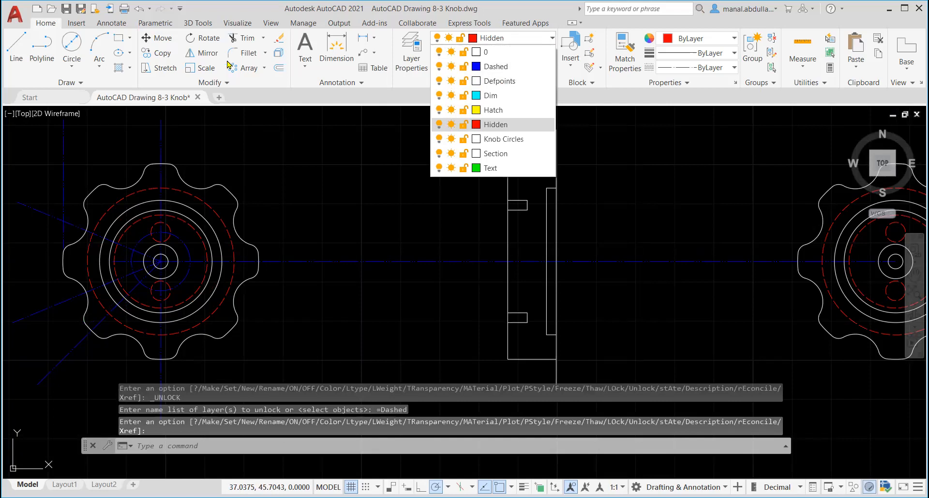
- Copy the front view's blue bolt circle from its center onto the center of the third view
{"action": "left_click", "coordinate": [161, 53]}
{"action": "left_click", "coordinate": [162, 55]}
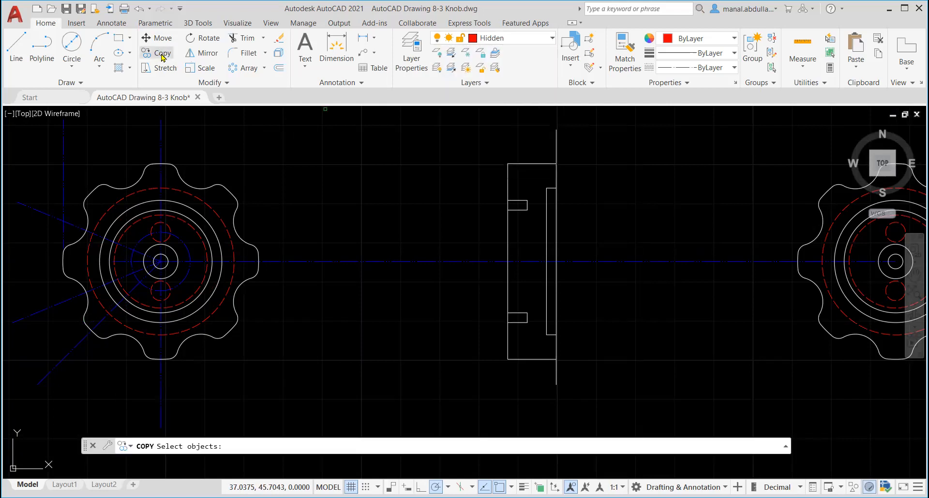
{"action": "left_click", "coordinate": [184, 246]}
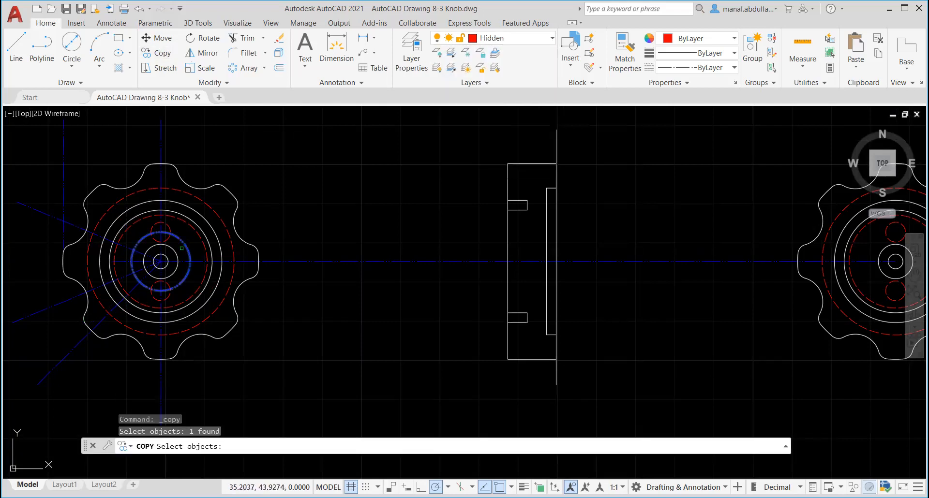
{"action": "key", "text": "Return"}
{"action": "left_click", "coordinate": [161, 261]}
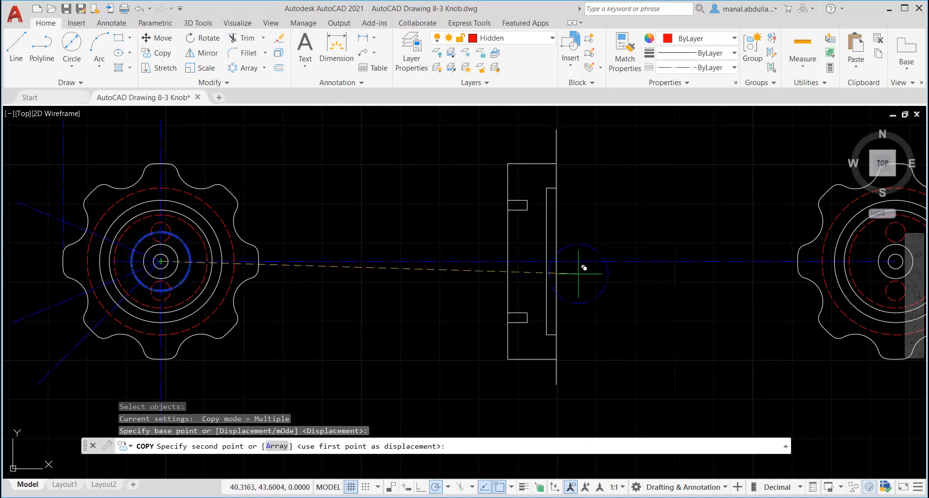
{"action": "middle_click_drag", "start_coordinate": [709, 292], "coordinate": [379, 279]}
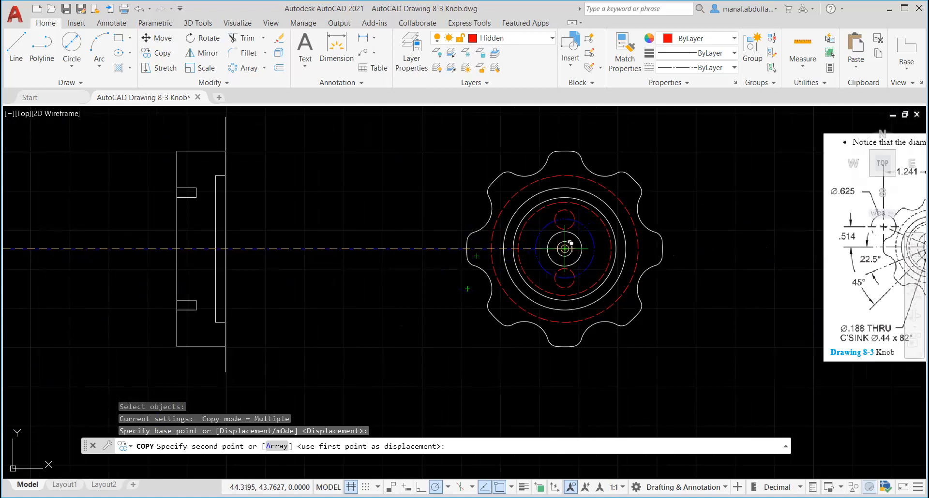
{"action": "left_click", "coordinate": [571, 243]}
{"action": "key", "text": "Escape"}
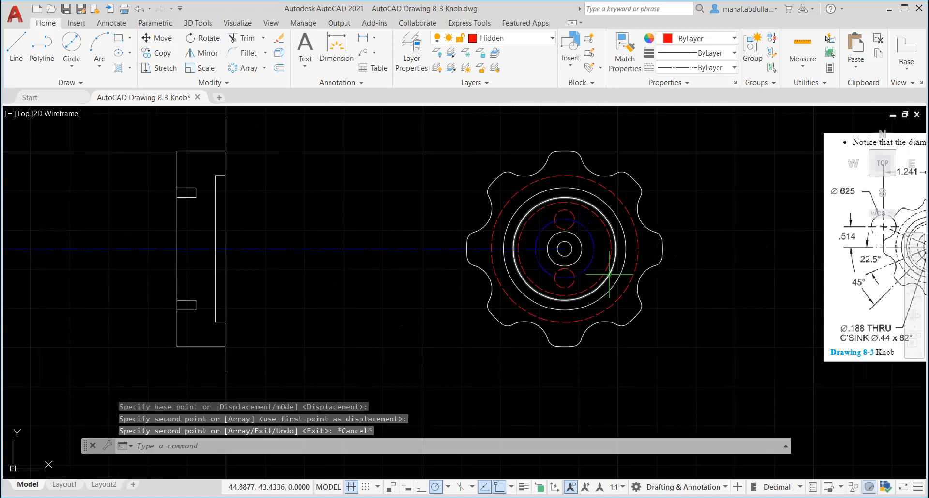
- Select the third view's outermost hidden circle and open the layer choices for it
{"action": "middle_click_drag", "start_coordinate": [594, 236], "coordinate": [522, 265]}
{"action": "scroll", "coordinate": [522, 275], "scroll_direction": "up", "scroll_amount": 2}
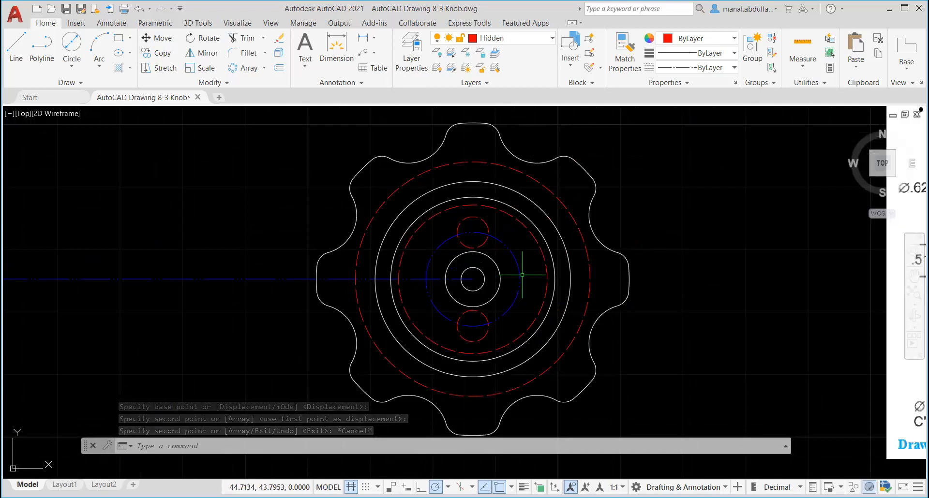
{"action": "left_click", "coordinate": [482, 163]}
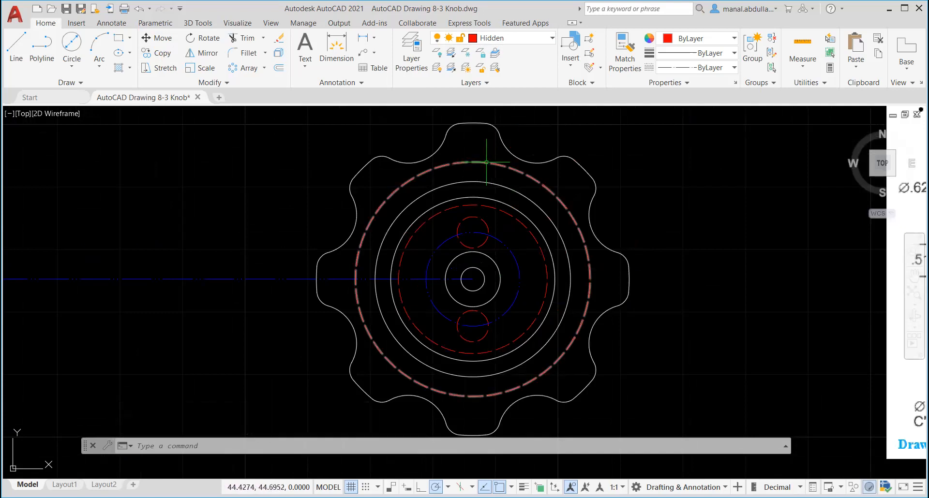
{"action": "left_click", "coordinate": [550, 42]}
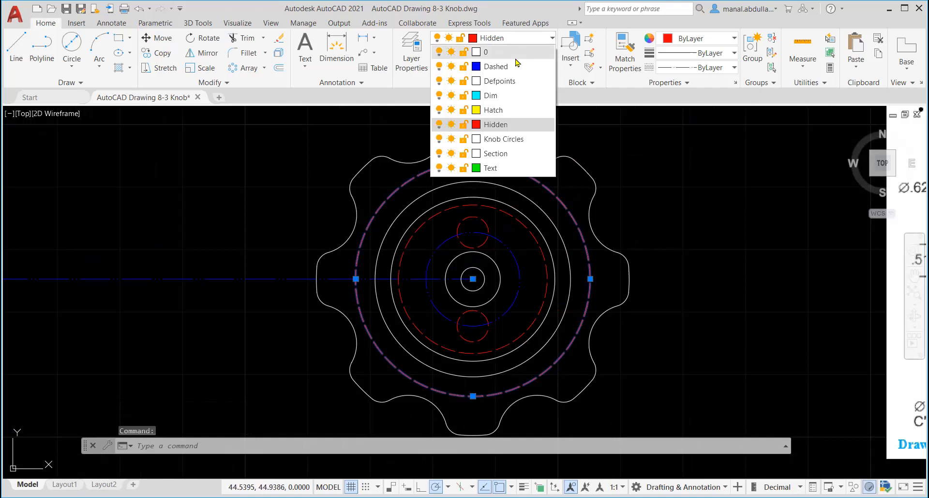
- Assign the largest circle inside the right view's knob outline to the Knob Circles layer
{"action": "left_click", "coordinate": [506, 139]}
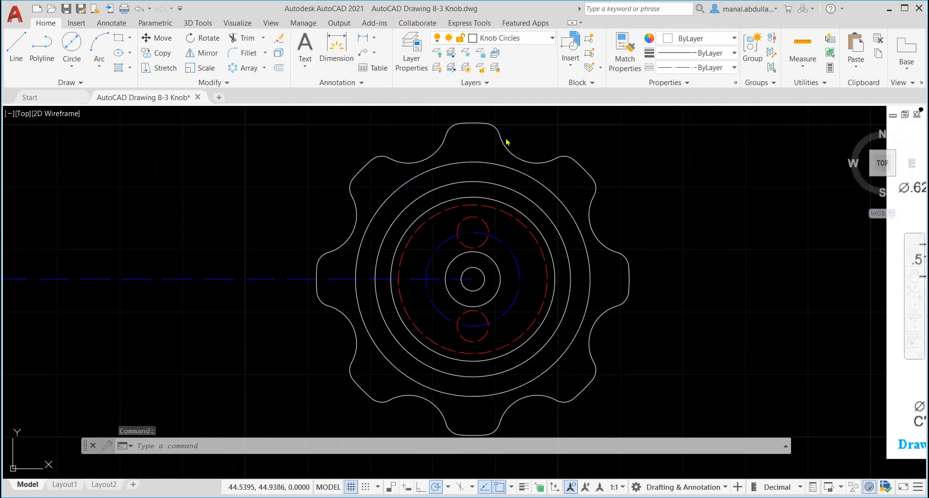
{"action": "left_click", "coordinate": [503, 165]}
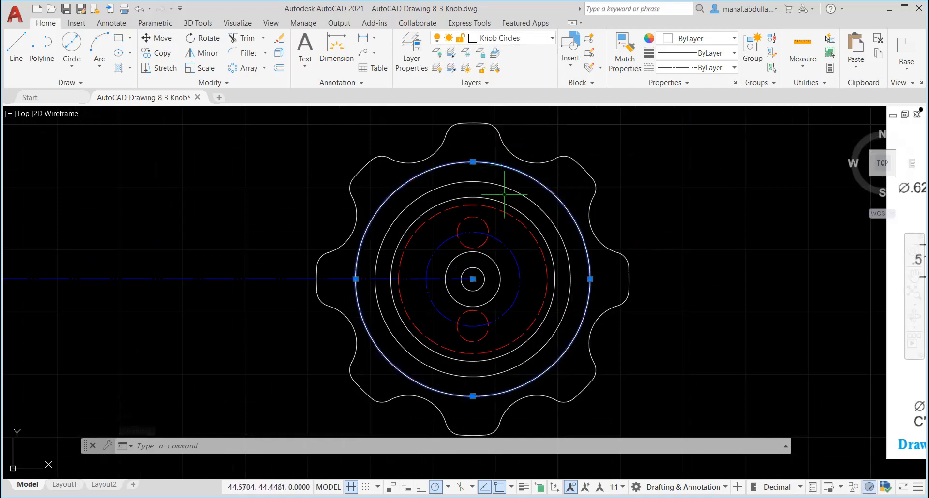
{"action": "key", "text": "Escape"}
- Assign the second and third circles inward from the knob outline in the right view to the Hidden layer
{"action": "left_click", "coordinate": [499, 194]}
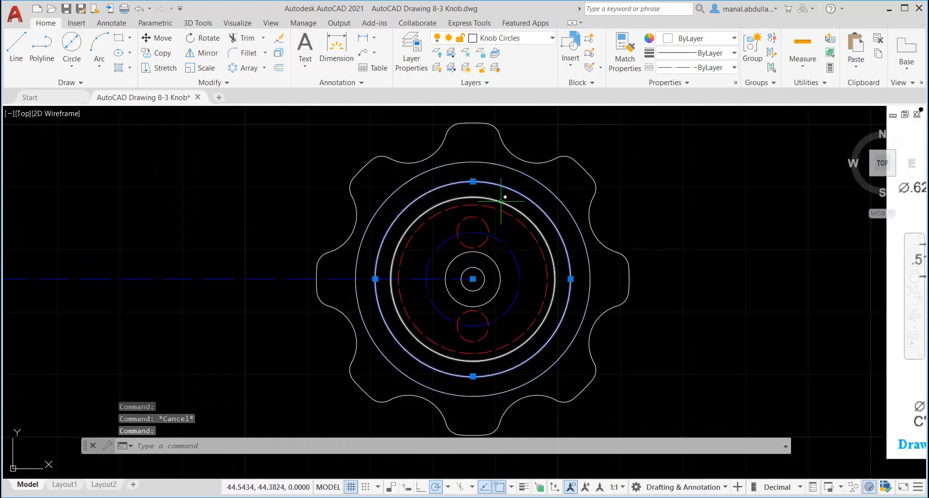
{"action": "left_click", "coordinate": [501, 202]}
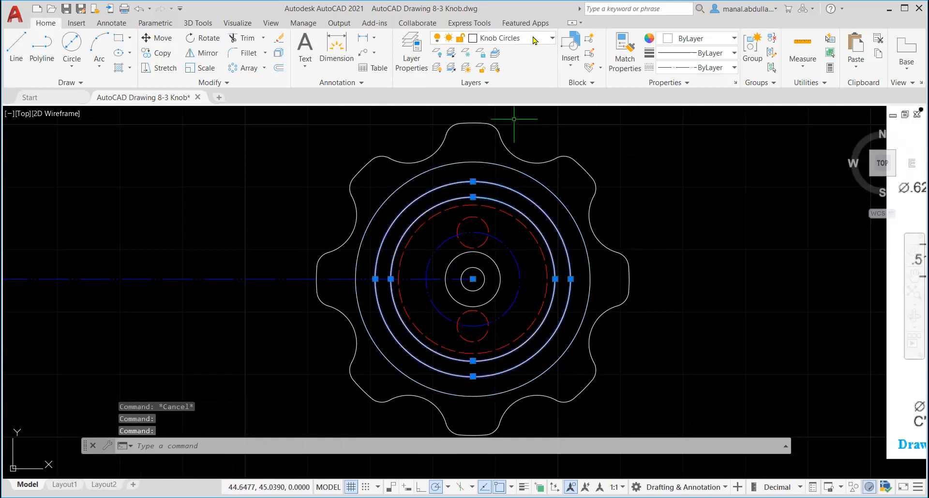
{"action": "left_click", "coordinate": [535, 41]}
{"action": "left_click", "coordinate": [493, 129]}
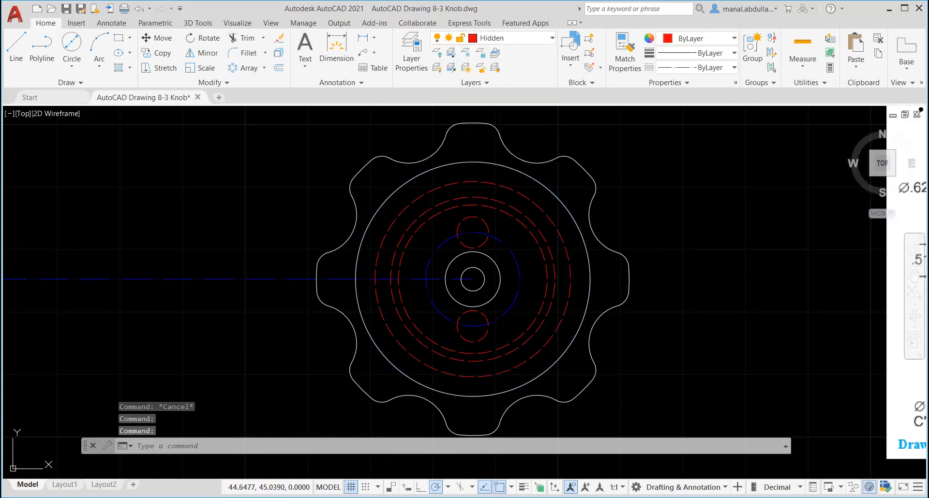
- Assign the dashed circle surrounding the two small holes in the right view to the Knob Circles layer
{"action": "left_click", "coordinate": [496, 209]}
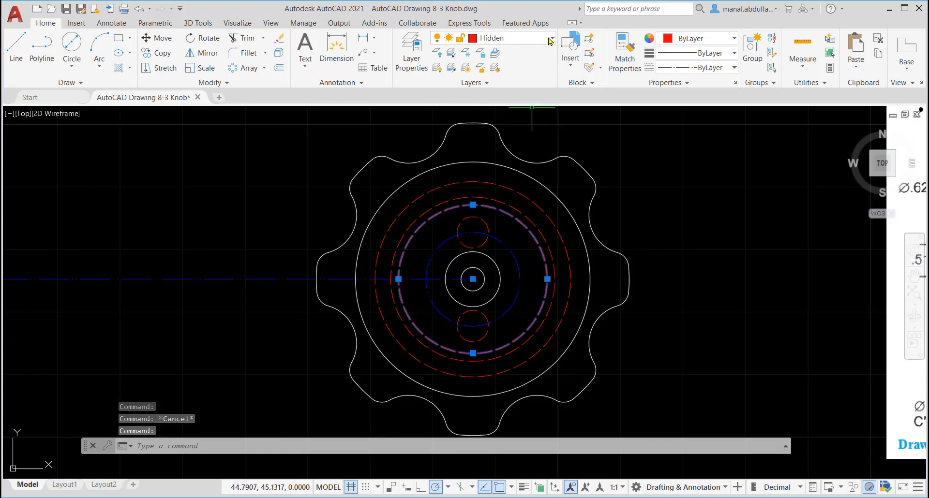
{"action": "left_click", "coordinate": [550, 39]}
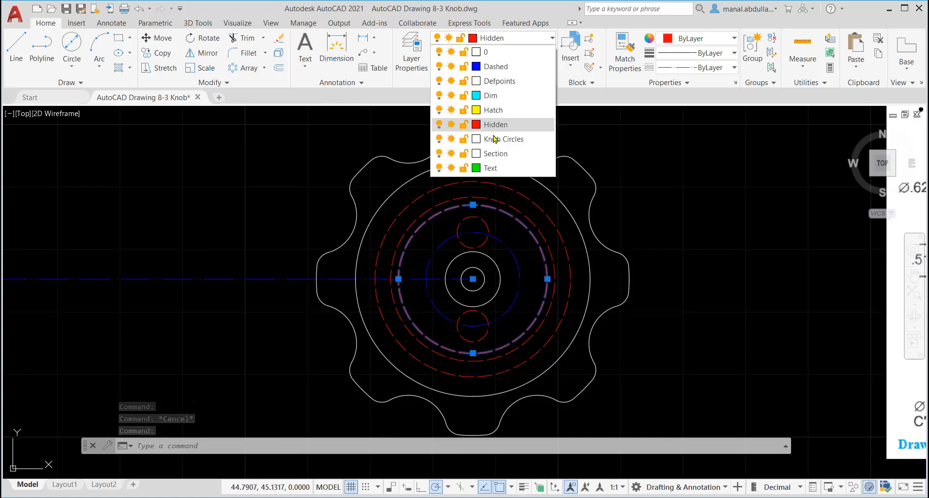
{"action": "left_click", "coordinate": [503, 139]}
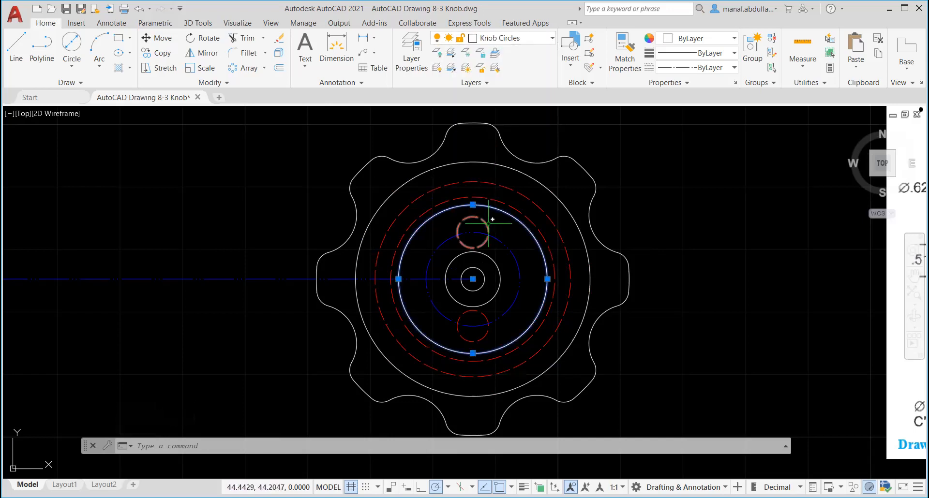
{"action": "key", "text": "Escape"}
- Assign the two small hole circles above and below the knob centre to the Knob Circles layer
{"action": "left_click", "coordinate": [487, 223]}
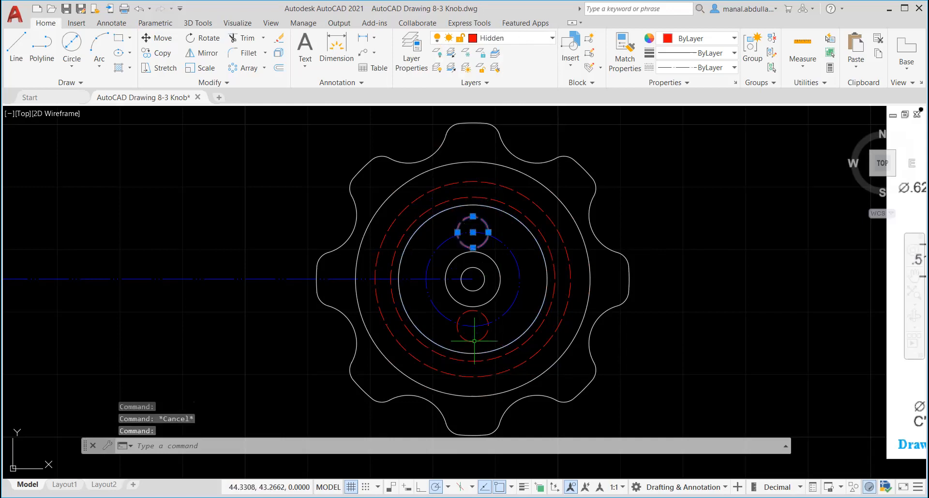
{"action": "left_click", "coordinate": [486, 314]}
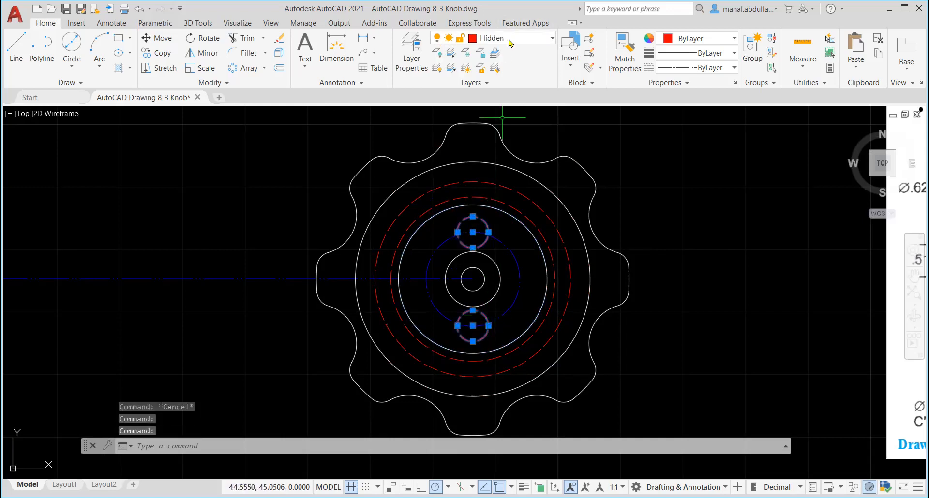
{"action": "left_click", "coordinate": [512, 41]}
{"action": "left_click", "coordinate": [501, 139]}
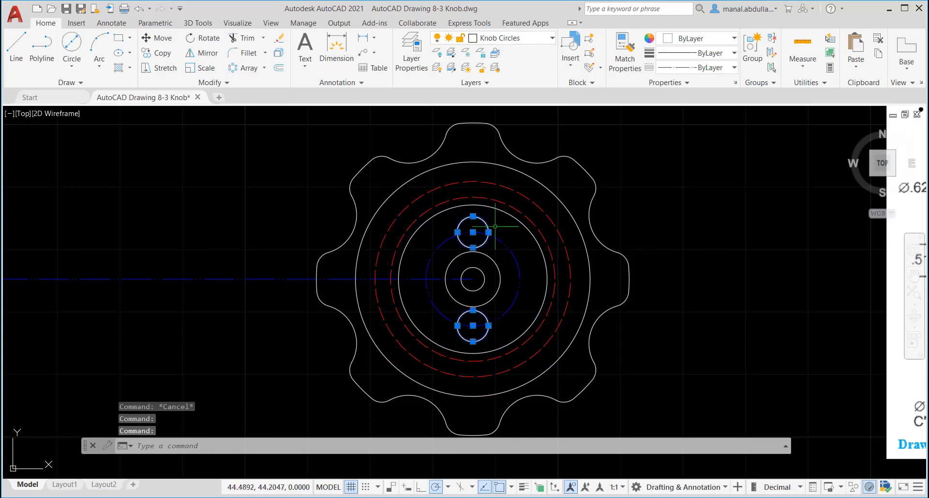
{"action": "key", "text": "Escape"}
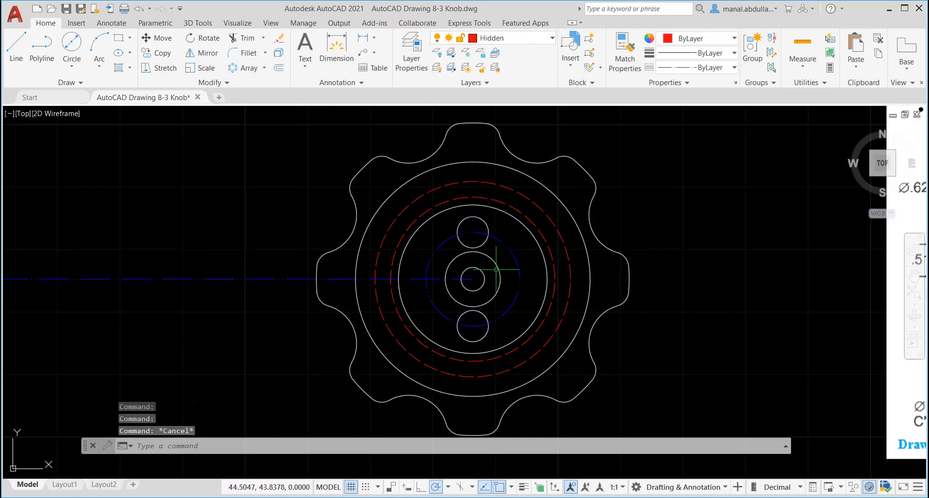
- Assign the circle directly around the centre hole in the right view to the Hidden layer
{"action": "left_click", "coordinate": [490, 257]}
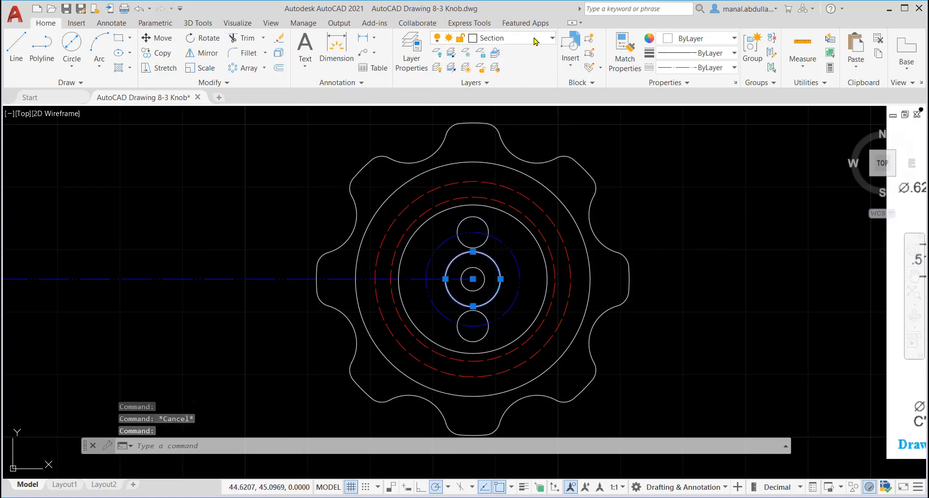
{"action": "left_click", "coordinate": [536, 41]}
{"action": "left_click", "coordinate": [498, 124]}
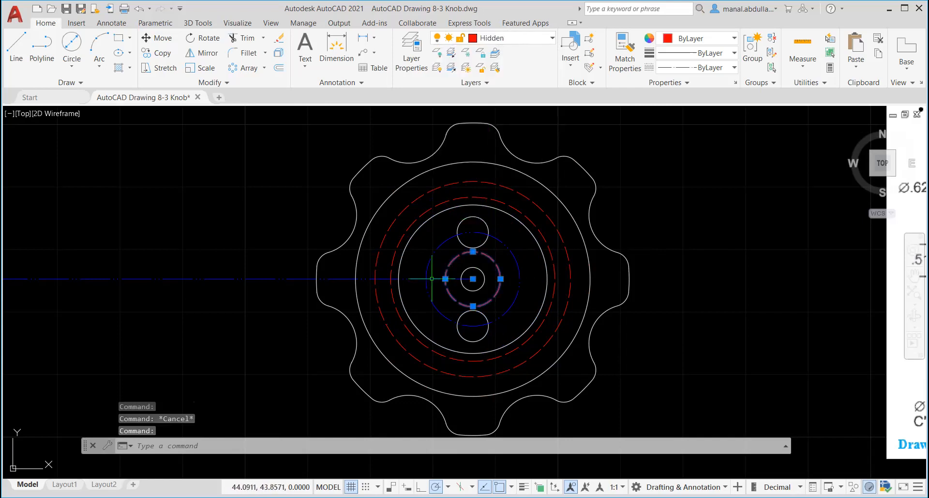
{"action": "key", "text": "Escape"}
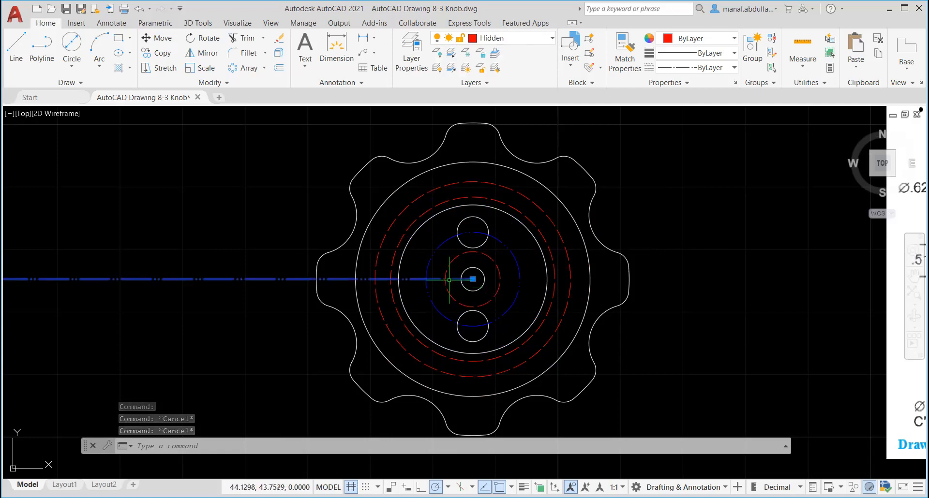
- Stretch the horizontal centreline's end from the knob centre to a point just beyond the knob's right edge
{"action": "left_click", "coordinate": [472, 279]}
{"action": "left_click", "coordinate": [473, 279]}
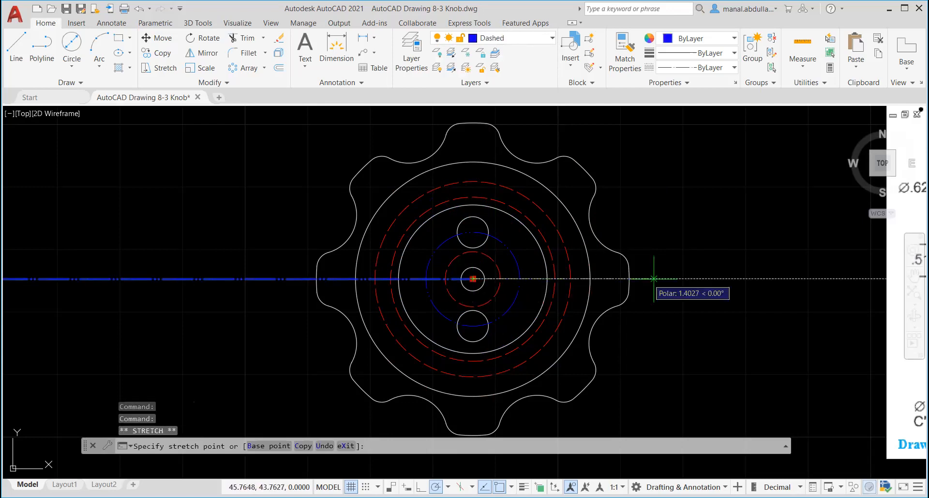
{"action": "left_click", "coordinate": [679, 279]}
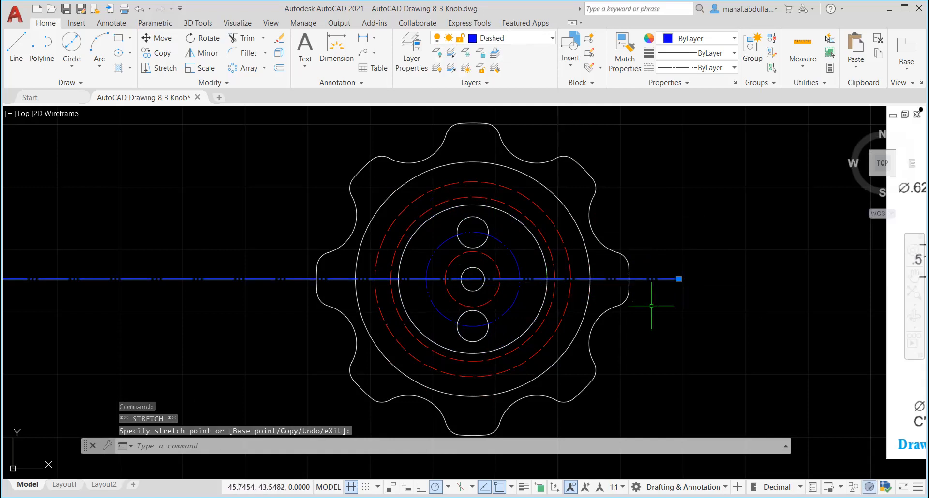
{"action": "key", "text": "Escape"}
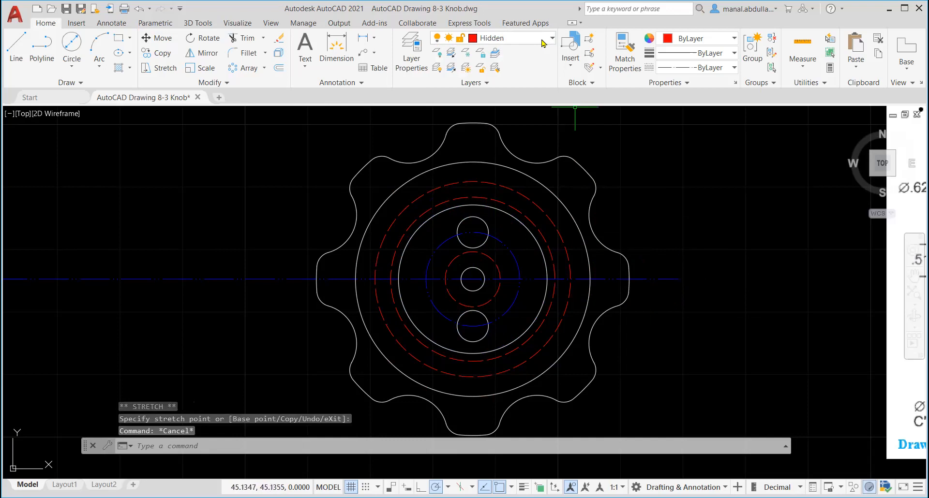
- Draw a vertical centreline on the Dashed layer through the right view, from the top lobe's midpoint to below the bottom lobe
{"action": "left_click", "coordinate": [544, 38]}
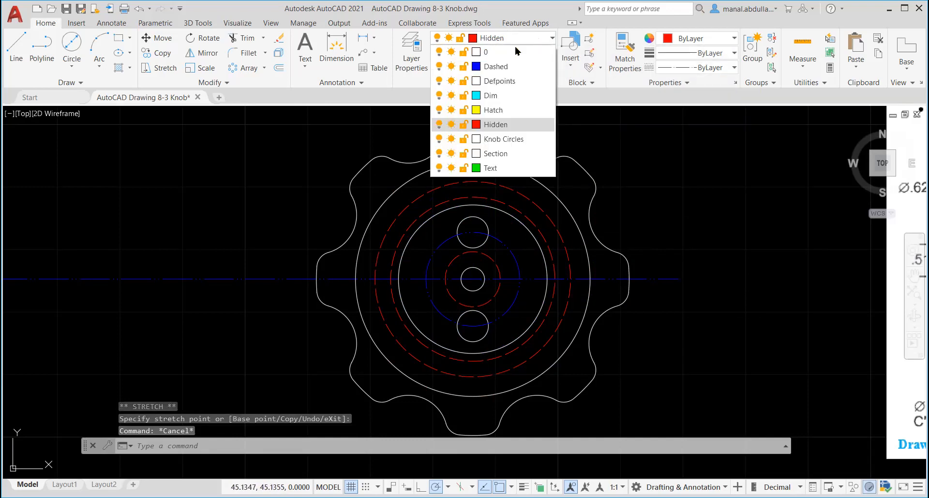
{"action": "left_click", "coordinate": [496, 66]}
{"action": "left_click", "coordinate": [16, 49]}
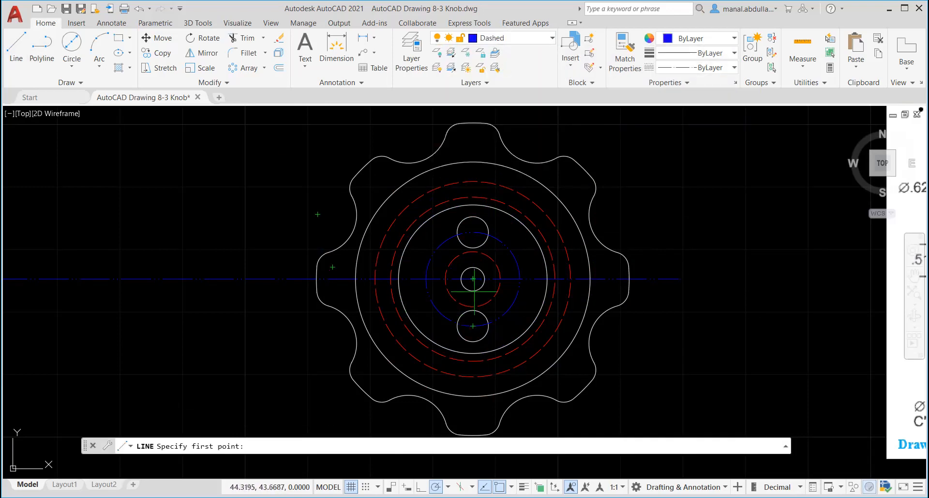
{"action": "scroll", "coordinate": [483, 278], "scroll_direction": "down", "scroll_amount": 2}
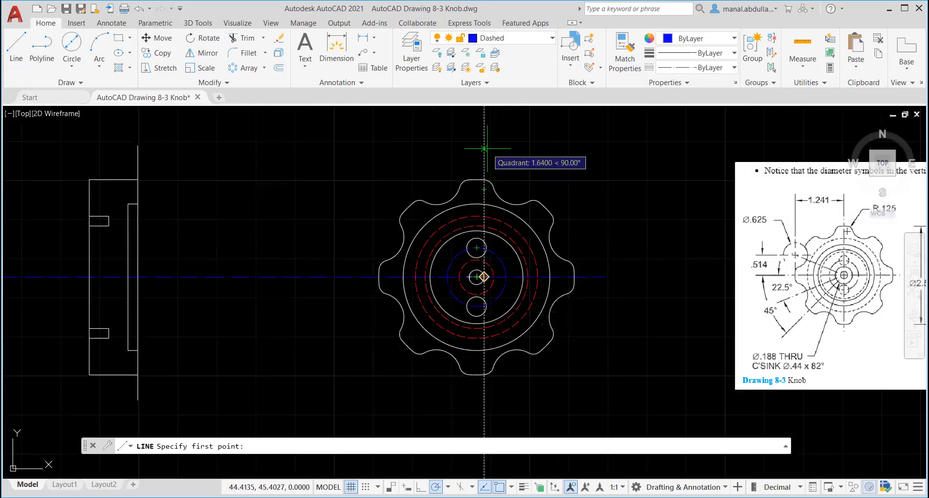
{"action": "scroll", "coordinate": [483, 277], "scroll_direction": "up", "scroll_amount": 2}
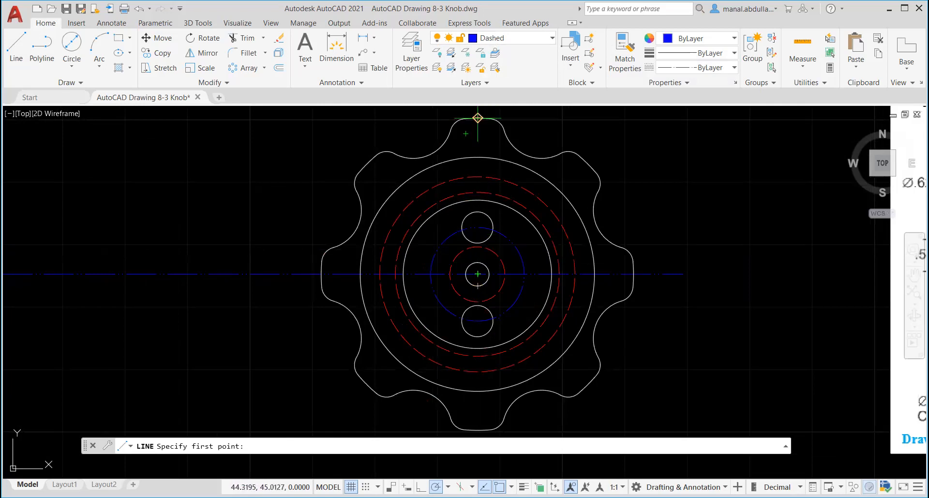
{"action": "middle_click_drag", "start_coordinate": [477, 119], "coordinate": [465, 162]}
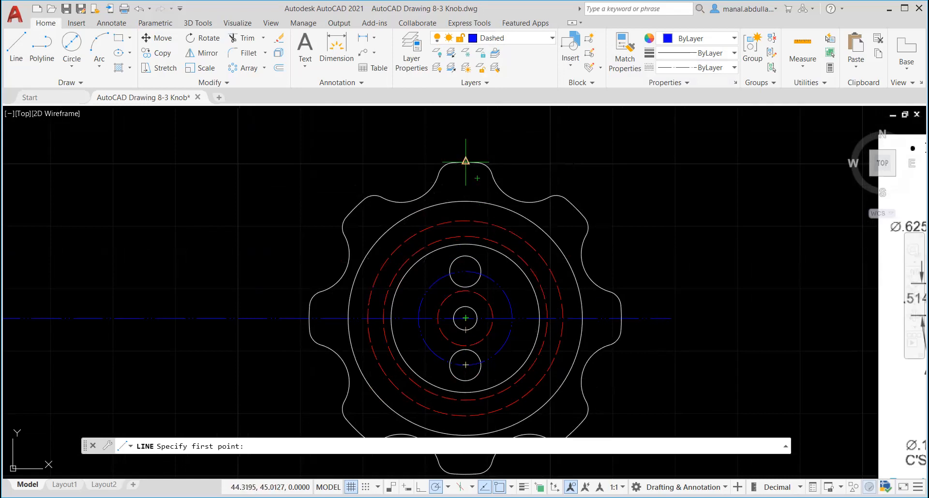
{"action": "left_click", "coordinate": [465, 162]}
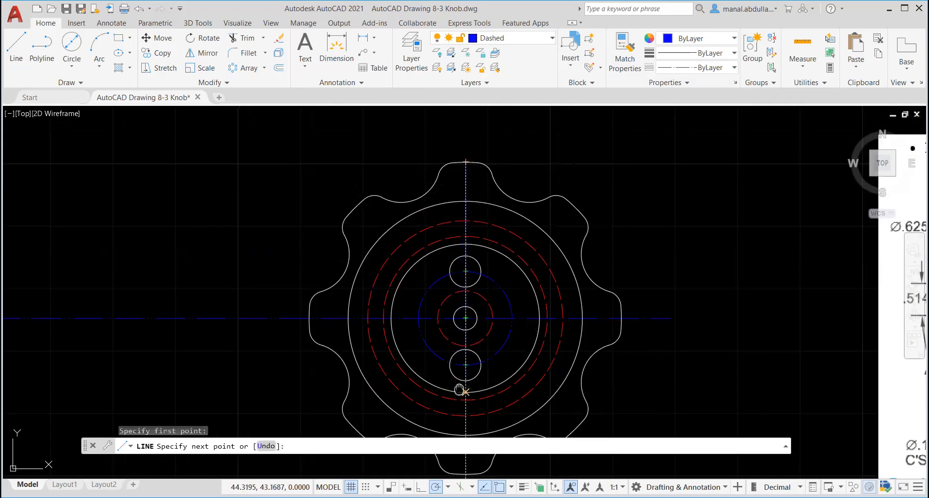
{"action": "middle_click_drag", "start_coordinate": [461, 386], "coordinate": [452, 207]}
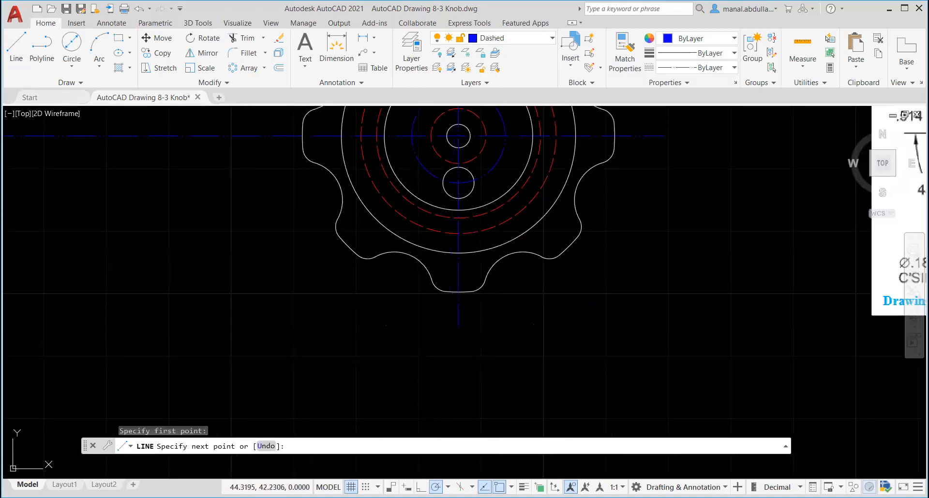
{"action": "left_click", "coordinate": [459, 292]}
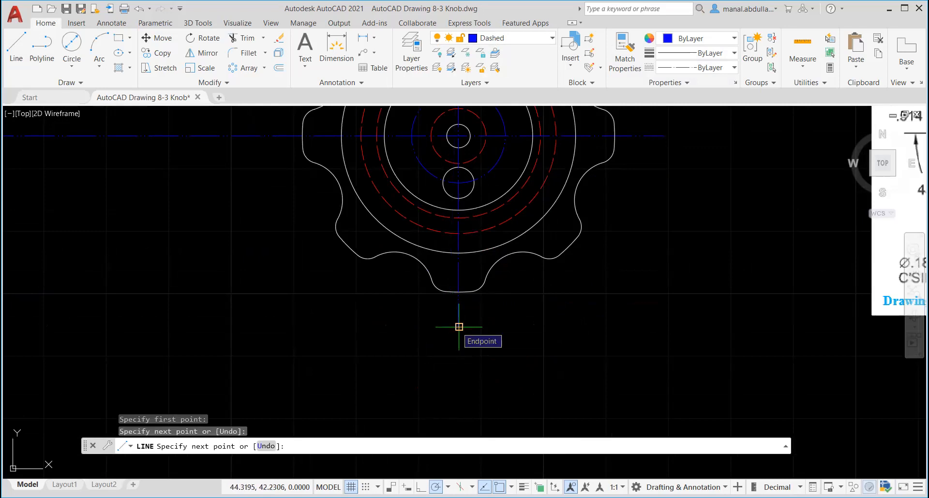
{"action": "key", "text": "Return"}
- Draw two vertical boundary lines across the horizontal centreline, about 1.5 units long right of the section view and about 2 units long left of it
{"action": "scroll", "coordinate": [502, 350], "scroll_direction": "down", "scroll_amount": 4}
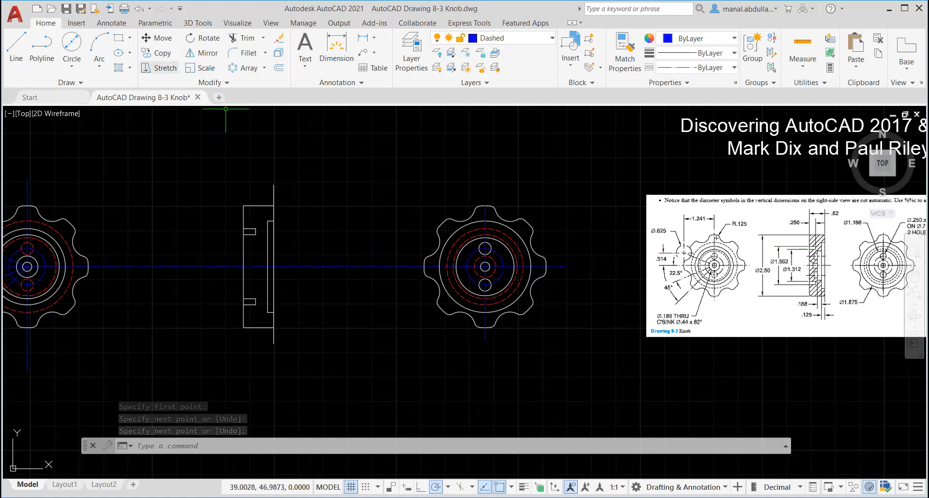
{"action": "left_click", "coordinate": [322, 266]}
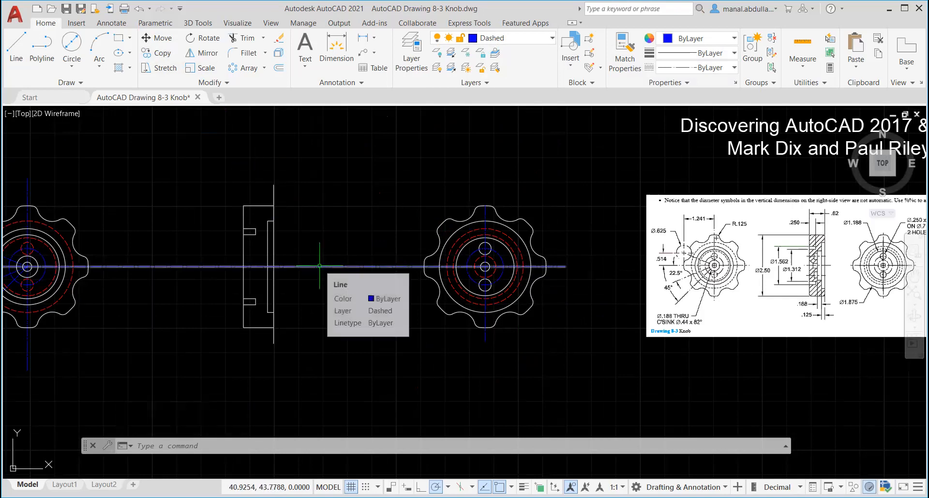
{"action": "key", "text": "Escape"}
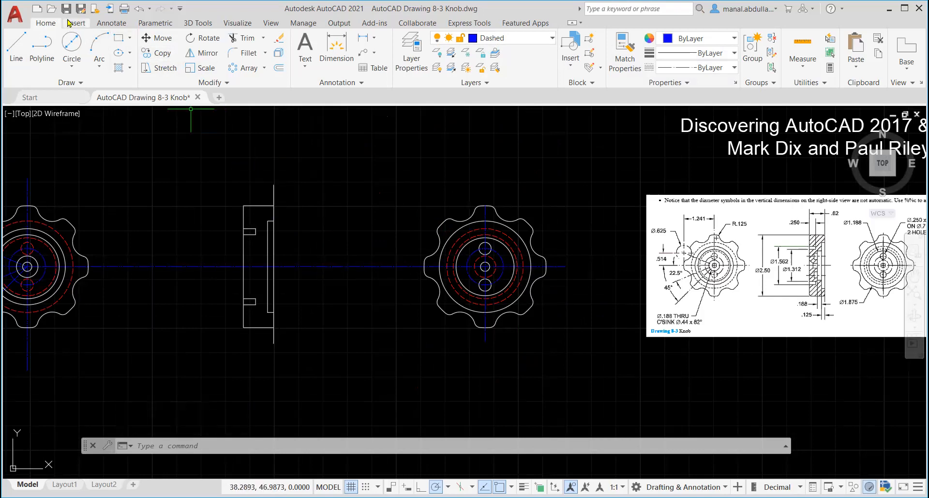
{"action": "left_click", "coordinate": [16, 48]}
{"action": "left_click", "coordinate": [395, 223]}
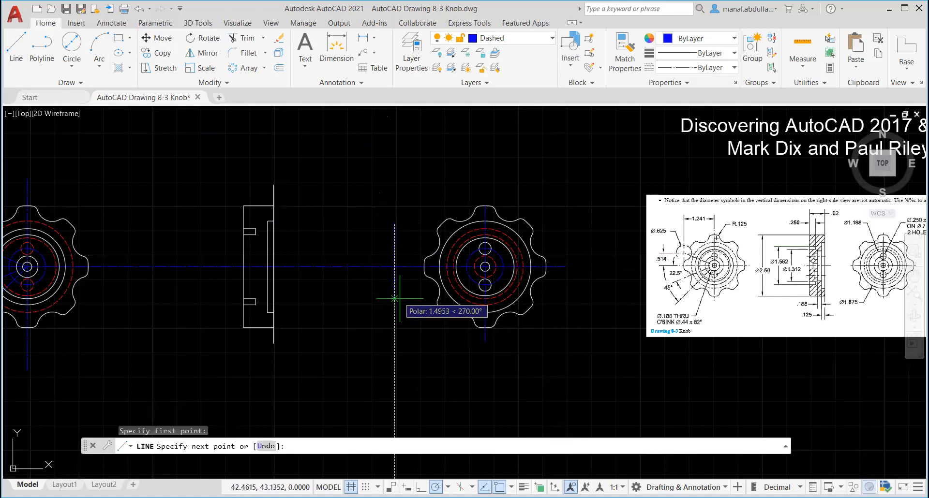
{"action": "key", "text": "Return"}
{"action": "key", "text": "Return"}
{"action": "left_click", "coordinate": [133, 211]}
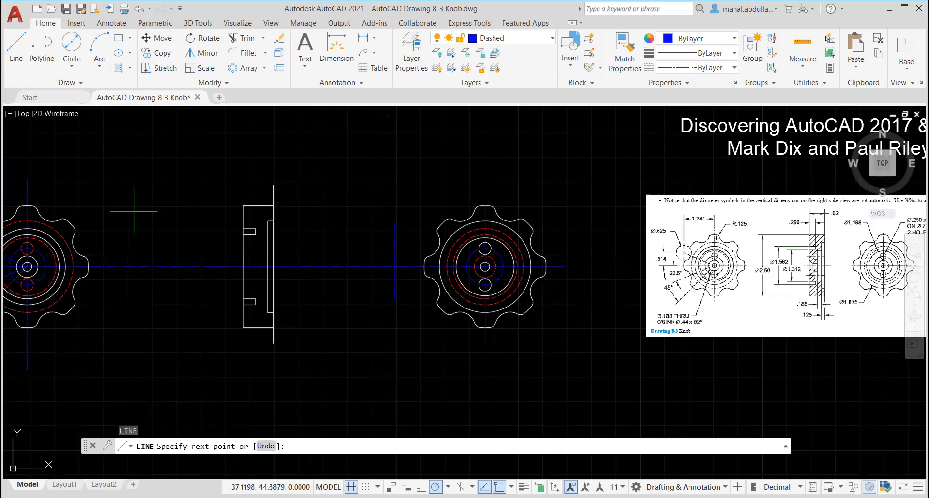
{"action": "left_click", "coordinate": [133, 309]}
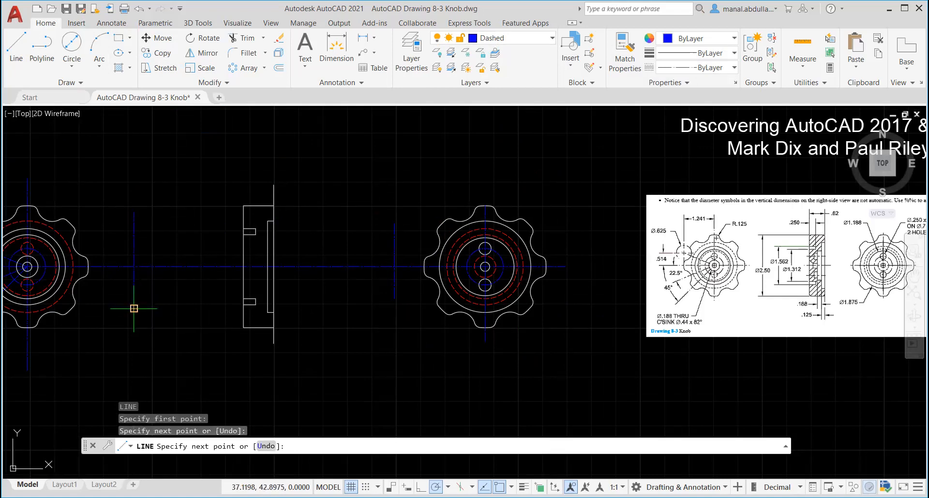
{"action": "key", "text": "Return"}
{"action": "key", "text": "Return"}
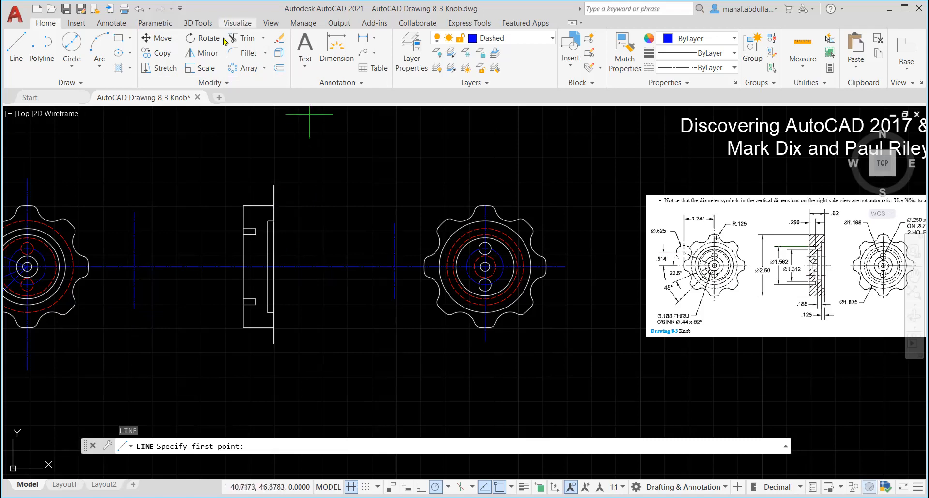
- Trim the horizontal centreline between the section view and the vertical boundary line on each side
{"action": "left_click", "coordinate": [242, 38]}
{"action": "left_click_drag", "start_coordinate": [338, 257], "coordinate": [315, 311]}
{"action": "mouse_move", "coordinate": [203, 245]}
{"action": "left_mouse_down"}
{"action": "mouse_move", "coordinate": [177, 252]}
{"action": "mouse_move", "coordinate": [158, 326]}
{"action": "left_mouse_up"}
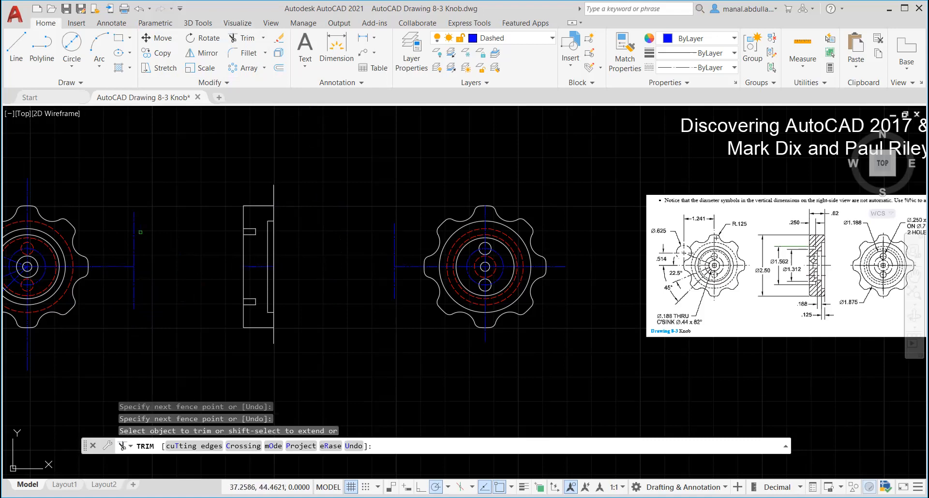
{"action": "key", "text": "Escape"}
- Erase the two vertical boundary lines on either side of the section view
{"action": "left_click", "coordinate": [166, 212]}
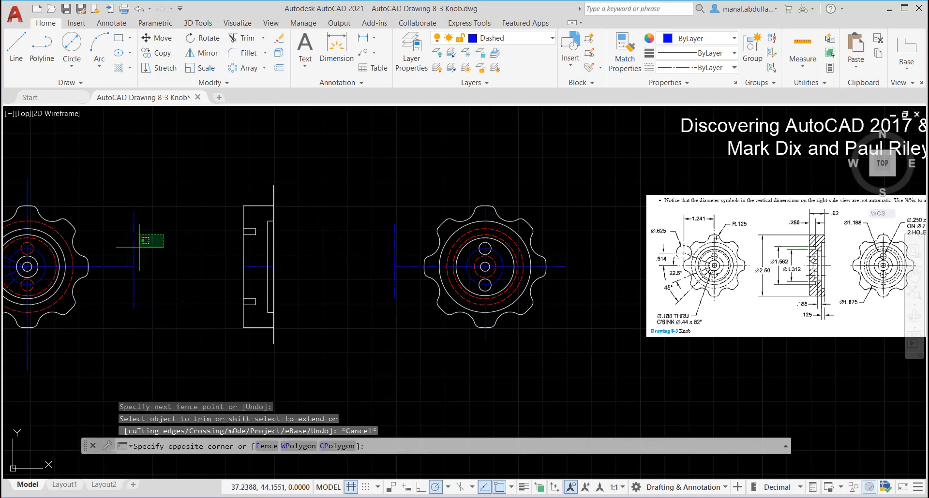
{"action": "left_click", "coordinate": [108, 310]}
{"action": "left_click", "coordinate": [402, 237]}
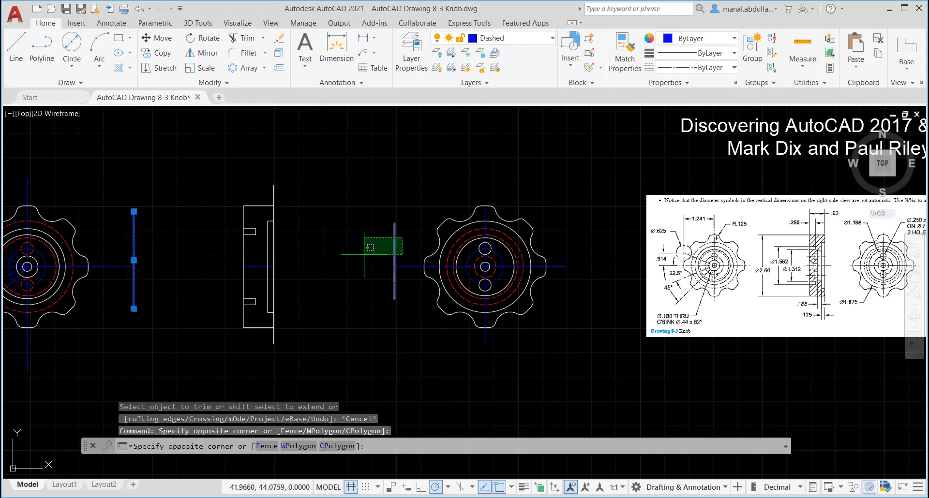
{"action": "left_click", "coordinate": [357, 257]}
{"action": "key", "text": "Delete"}
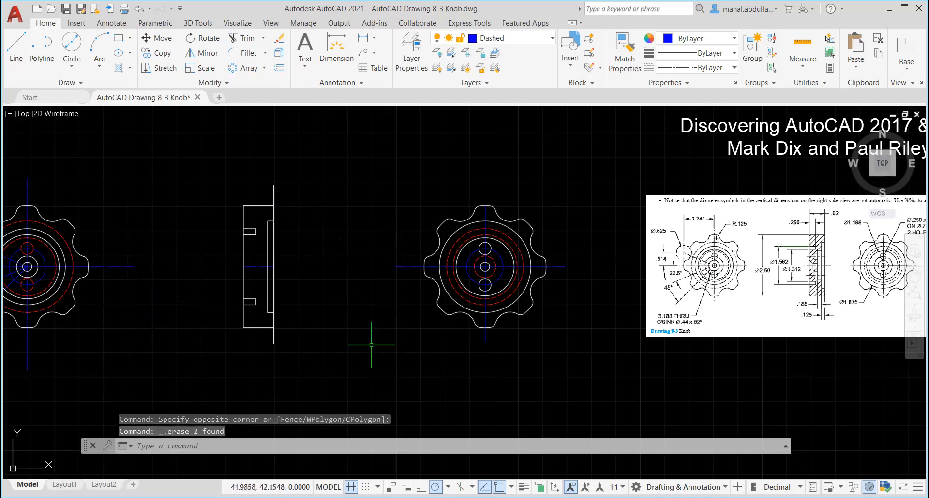
- Make Section the current layer
{"action": "scroll", "coordinate": [371, 345], "scroll_direction": "down", "scroll_amount": 2}
{"action": "middle_click_drag", "start_coordinate": [373, 379], "coordinate": [447, 365]}
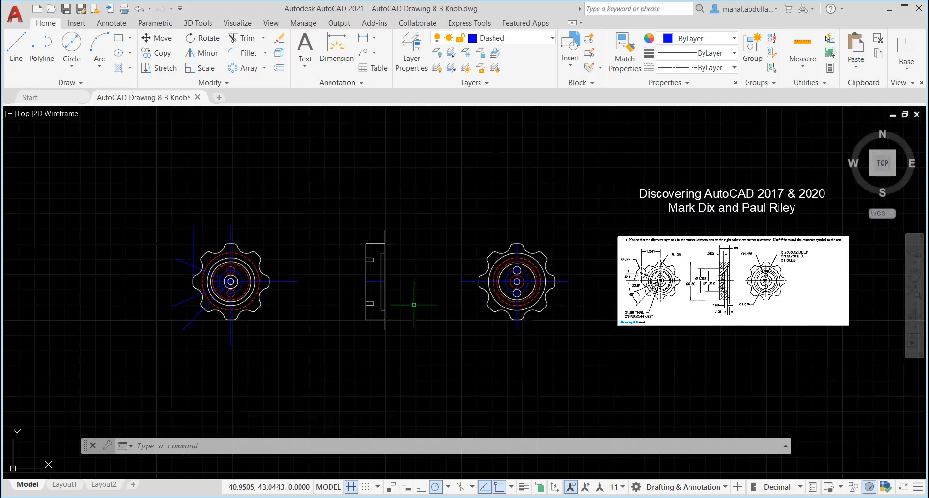
{"action": "scroll", "coordinate": [396, 337], "scroll_direction": "up", "scroll_amount": 3}
{"action": "middle_click_drag", "start_coordinate": [405, 239], "coordinate": [401, 312]}
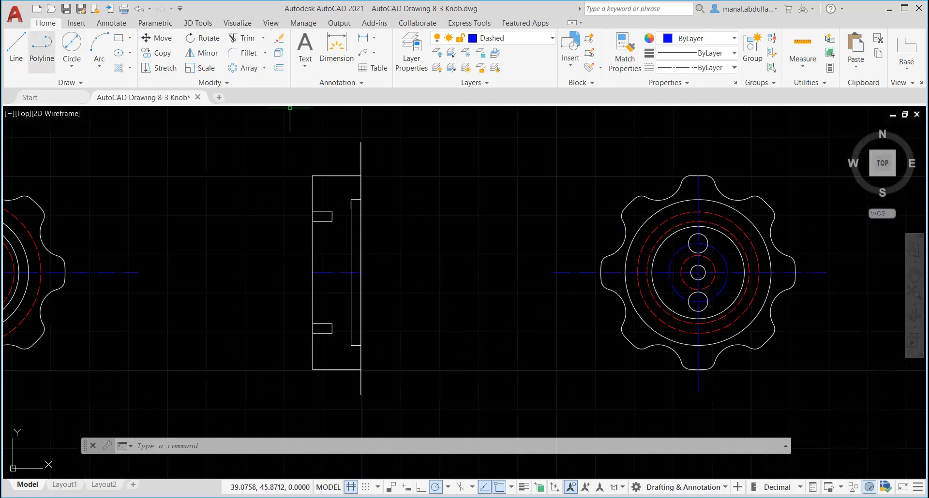
{"action": "left_click", "coordinate": [550, 44]}
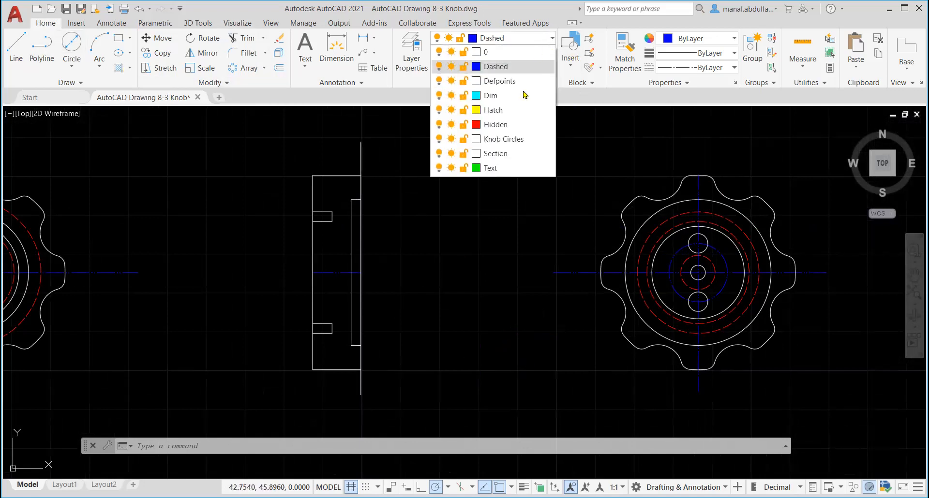
{"action": "left_click", "coordinate": [496, 153]}
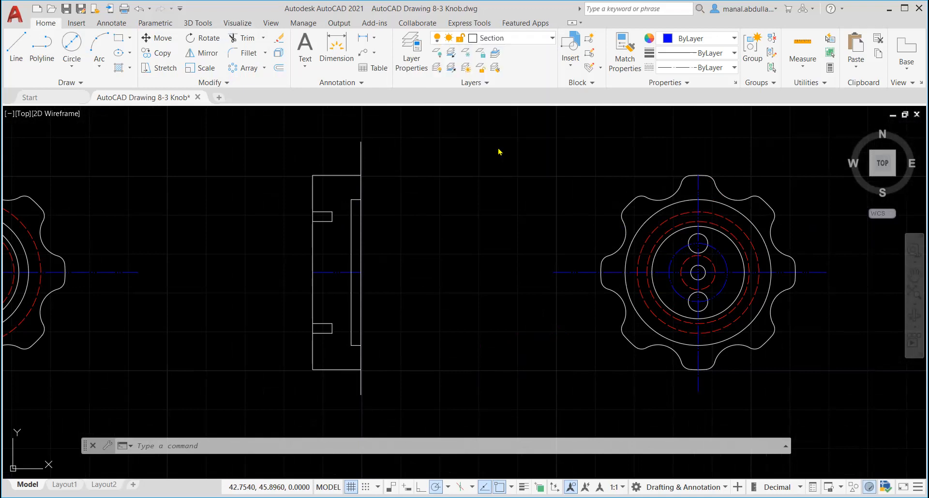
- Draw a .125 deep inner recess on the section view, level with the top and bottom of the right view's inner solid circle
{"action": "left_click", "coordinate": [20, 49]}
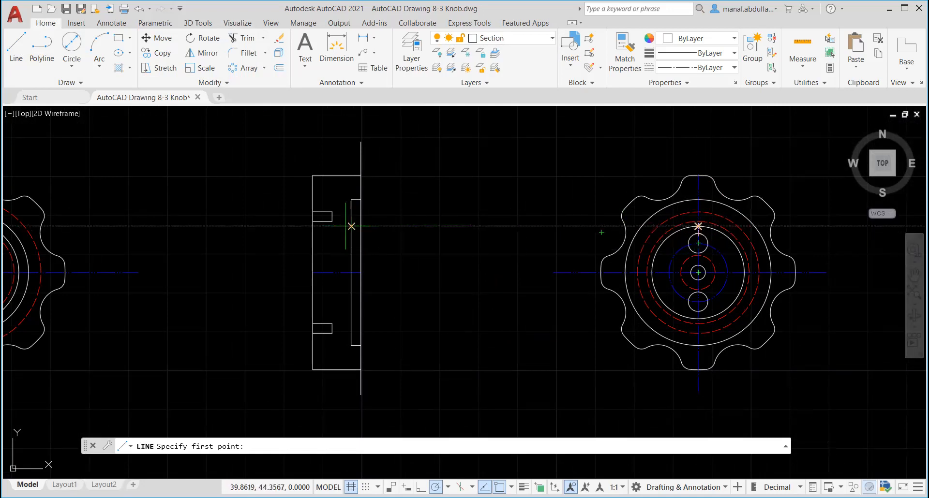
{"action": "left_click", "coordinate": [352, 226]}
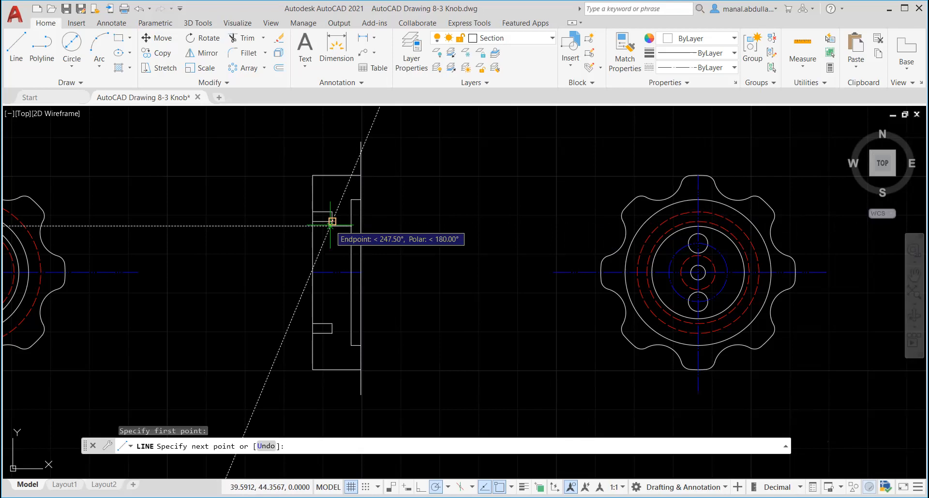
{"action": "type", "text": ".125"}
{"action": "key", "text": "Return"}
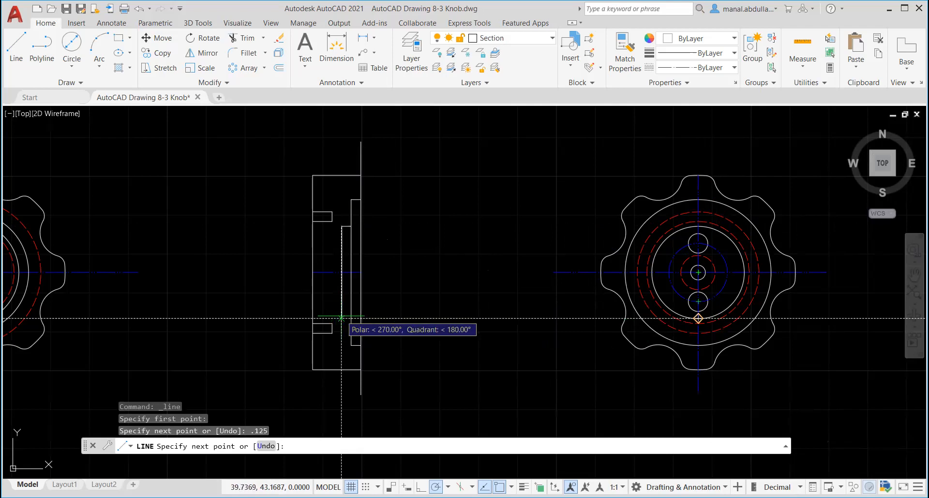
{"action": "left_click", "coordinate": [342, 318]}
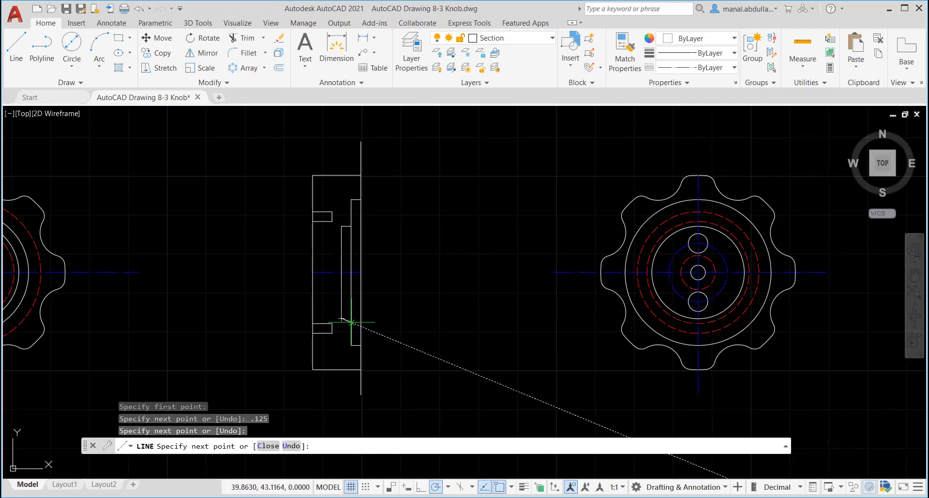
{"action": "scroll", "coordinate": [351, 322], "scroll_direction": "up", "scroll_amount": 4}
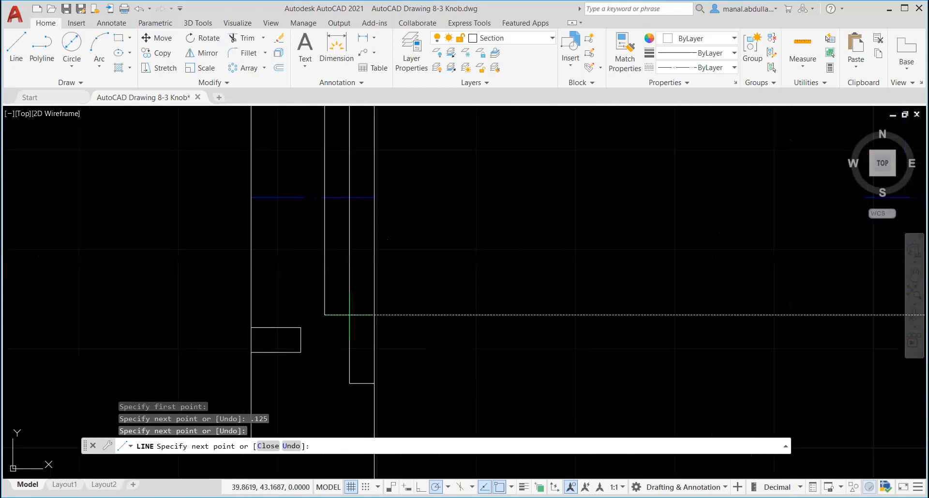
{"action": "left_click", "coordinate": [350, 315]}
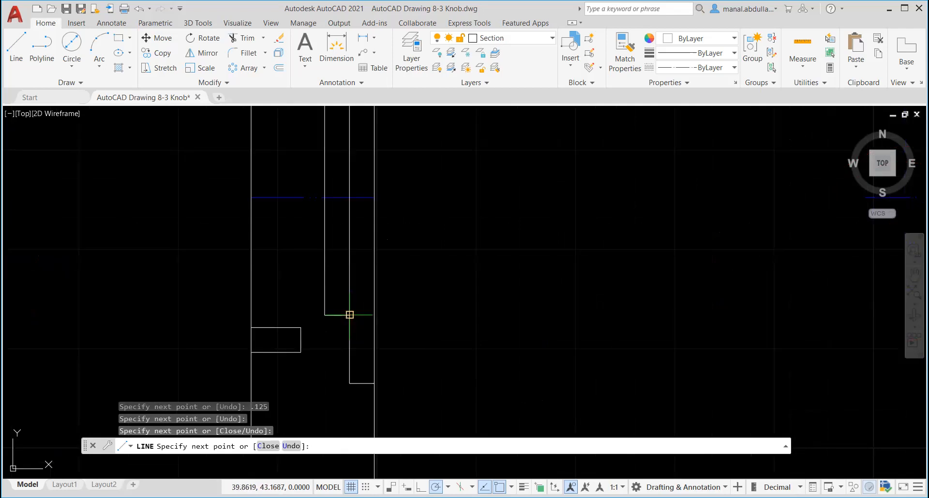
{"action": "key", "text": "Return"}
{"action": "scroll", "coordinate": [549, 286], "scroll_direction": "down", "scroll_amount": 5}
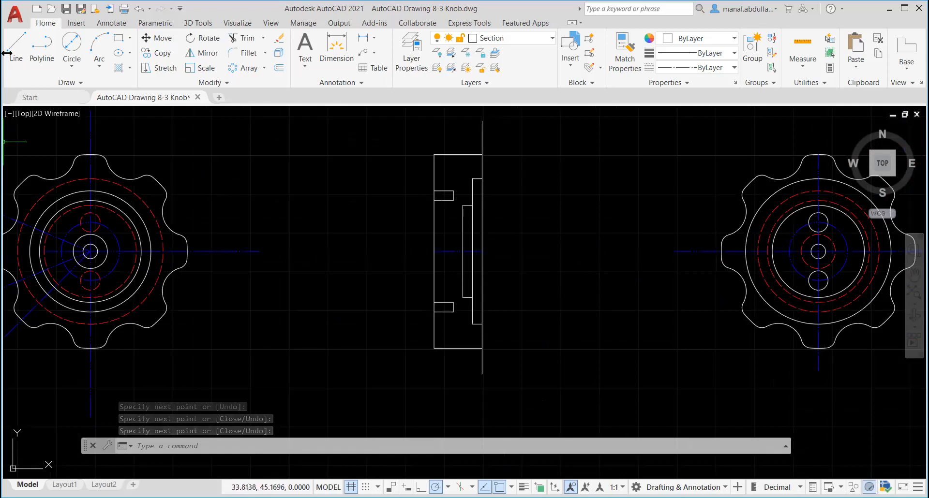
- Draw a .12 deep hole outline from the inner recess line, level with the top and bottom of the right view's upper small hole
{"action": "key", "text": "Return"}
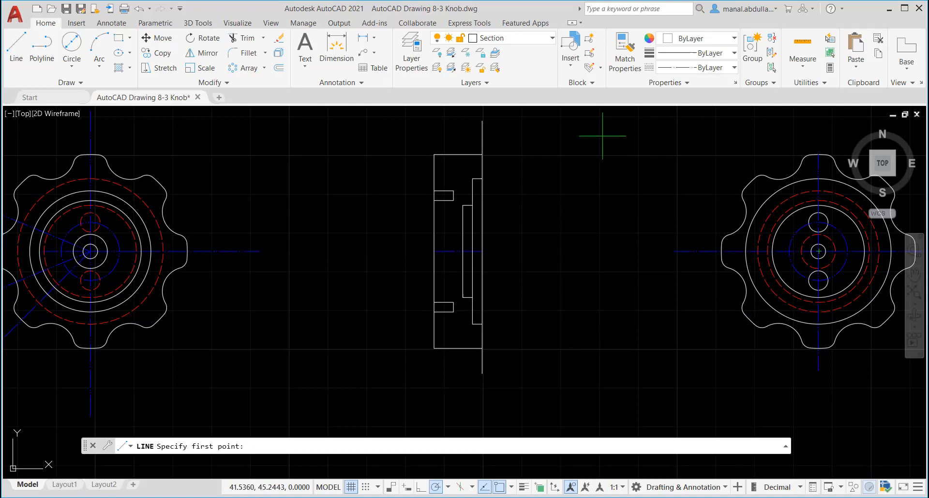
{"action": "middle_click_drag", "start_coordinate": [602, 136], "coordinate": [461, 169]}
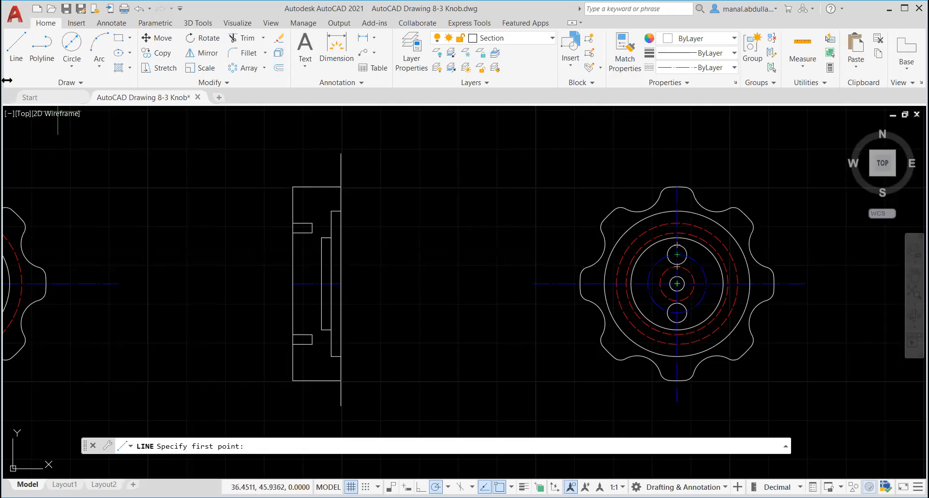
{"action": "left_click", "coordinate": [15, 55]}
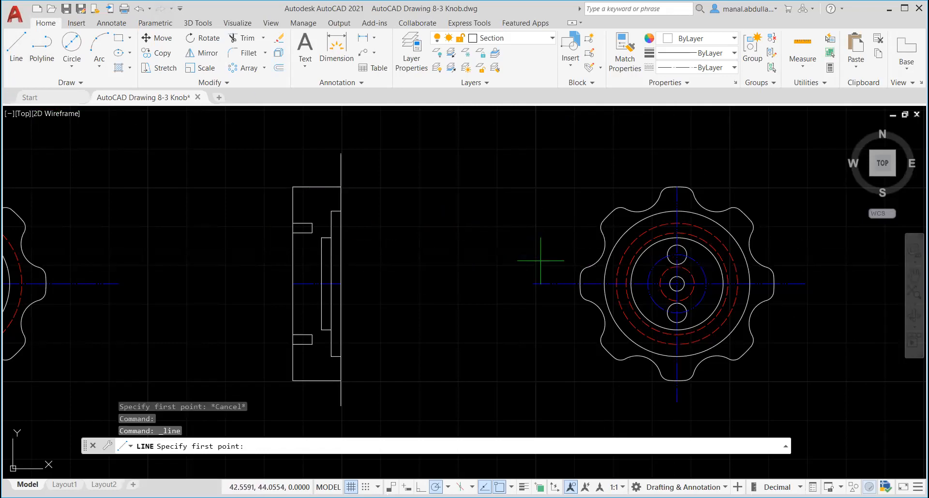
{"action": "left_click", "coordinate": [321, 244]}
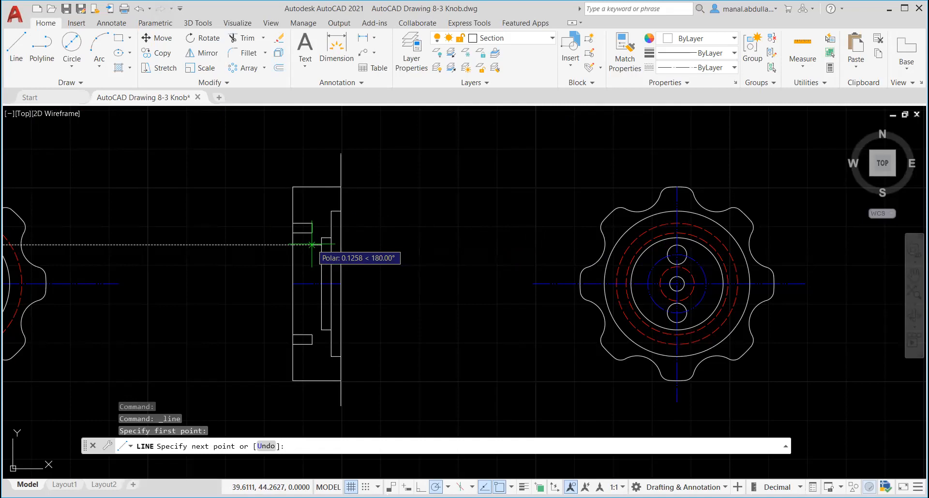
{"action": "type", "text": ".12"}
{"action": "key", "text": "Return"}
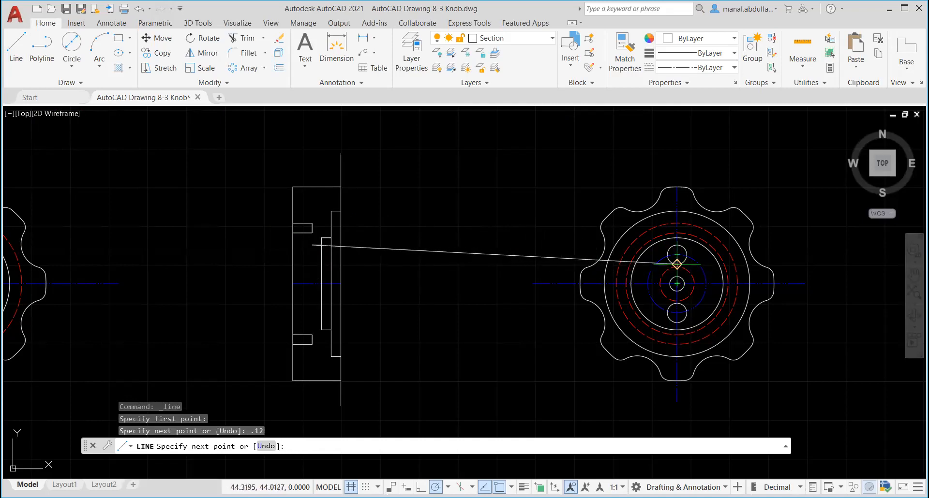
{"action": "left_click", "coordinate": [313, 264]}
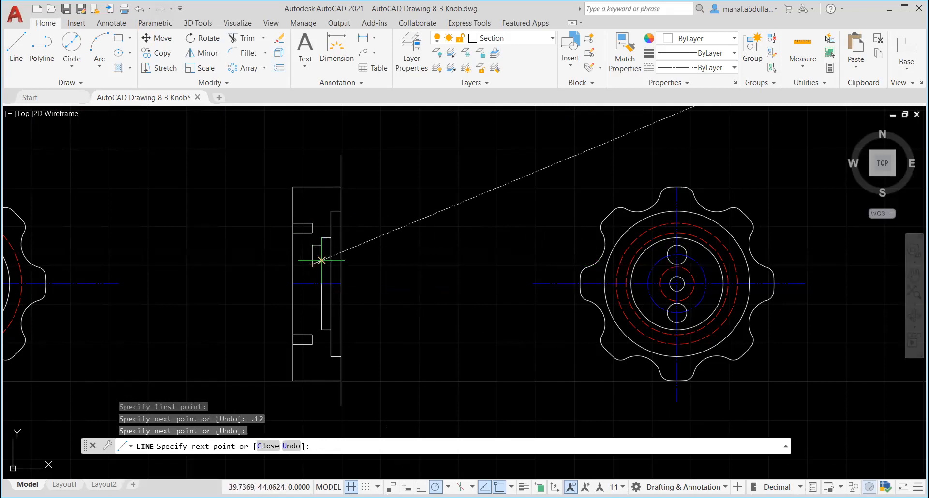
{"action": "scroll", "coordinate": [320, 260], "scroll_direction": "up", "scroll_amount": 4}
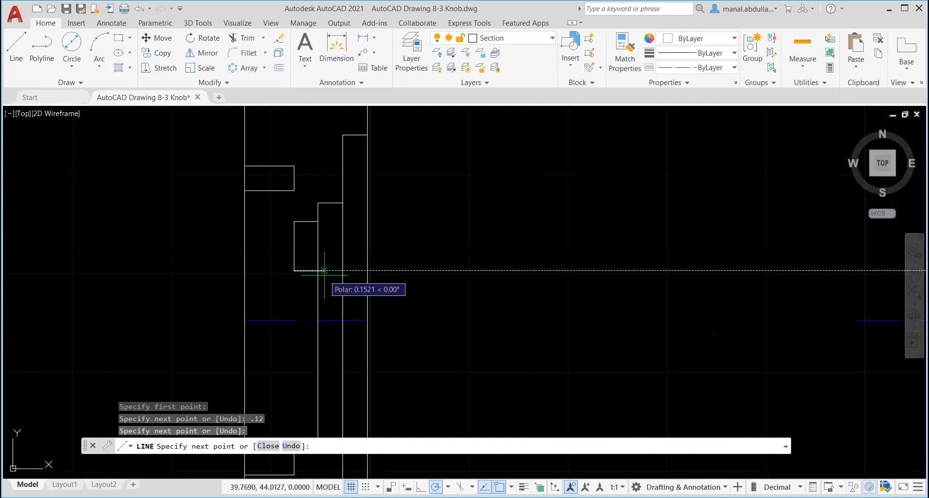
{"action": "left_click", "coordinate": [318, 270]}
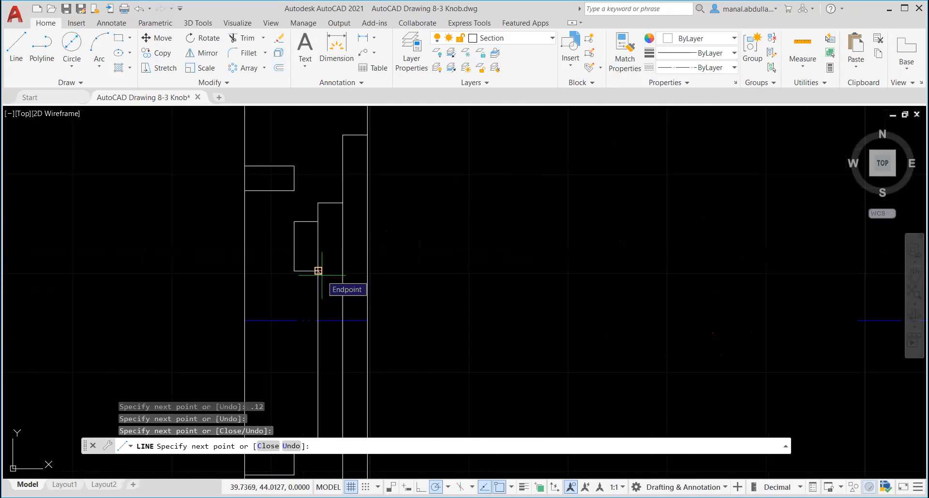
{"action": "key", "text": "Return"}
{"action": "scroll", "coordinate": [476, 322], "scroll_direction": "down", "scroll_amount": 3}
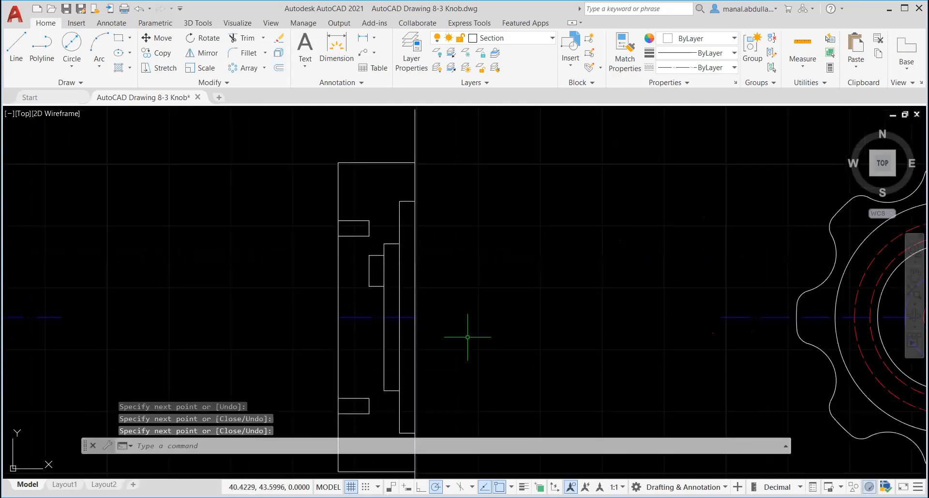
- Mirror the three lines of the upper hole outline about the section view's horizontal centreline, keeping the originals
{"action": "left_click", "coordinate": [215, 57]}
{"action": "left_click", "coordinate": [383, 249]}
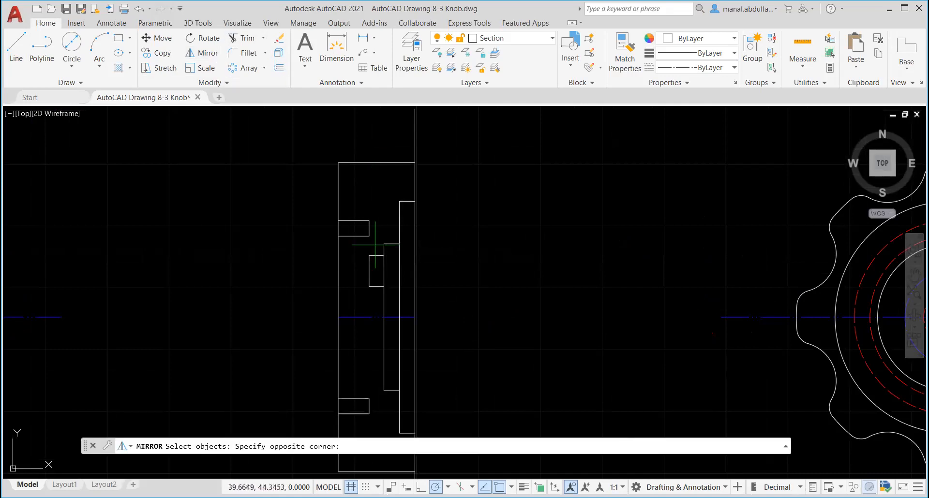
{"action": "left_click", "coordinate": [364, 304]}
{"action": "key", "text": "Return"}
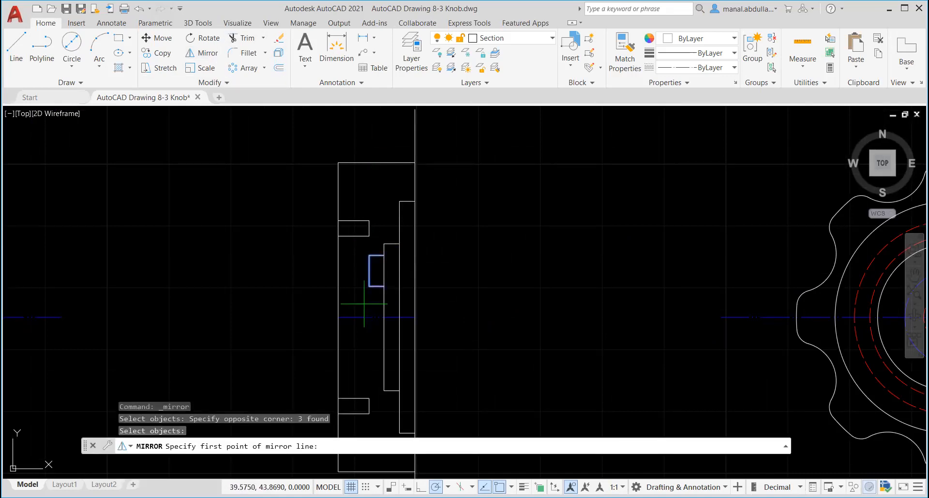
{"action": "left_click", "coordinate": [339, 317]}
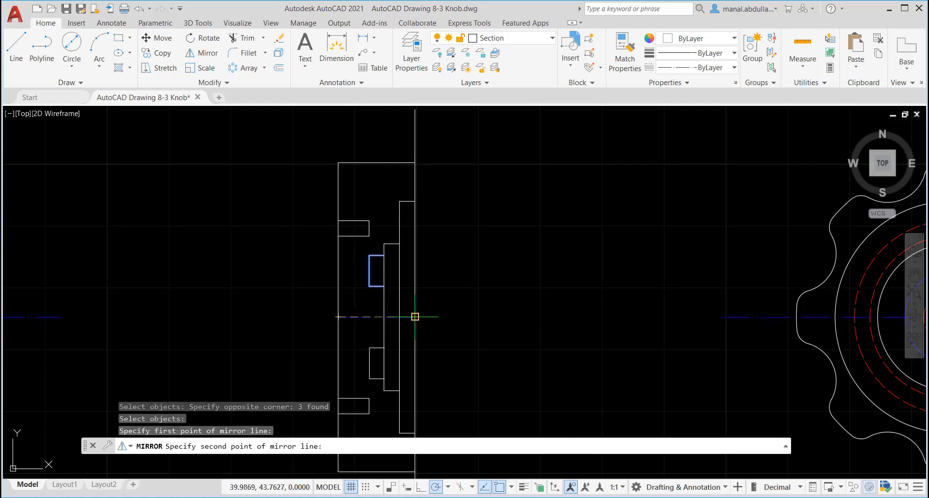
{"action": "left_click", "coordinate": [415, 318]}
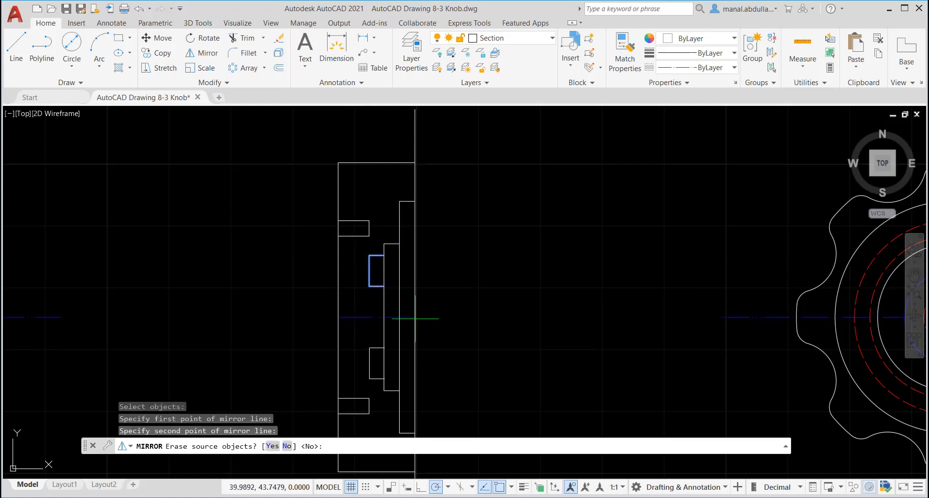
{"action": "key", "text": "Return"}
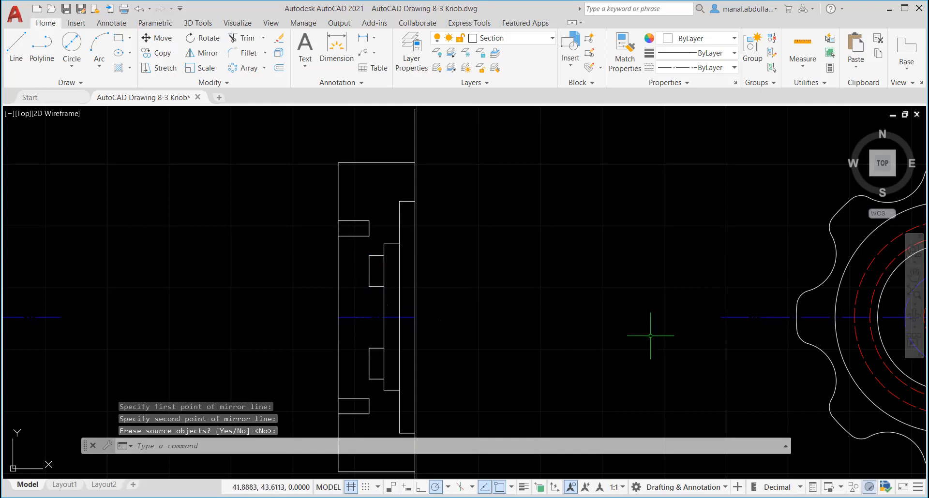
- Draw a .188 deep centre hole outline from the section view's inner recess line, level with the top and bottom of the right view's centre hole
{"action": "scroll", "coordinate": [651, 336], "scroll_direction": "down", "scroll_amount": 2}
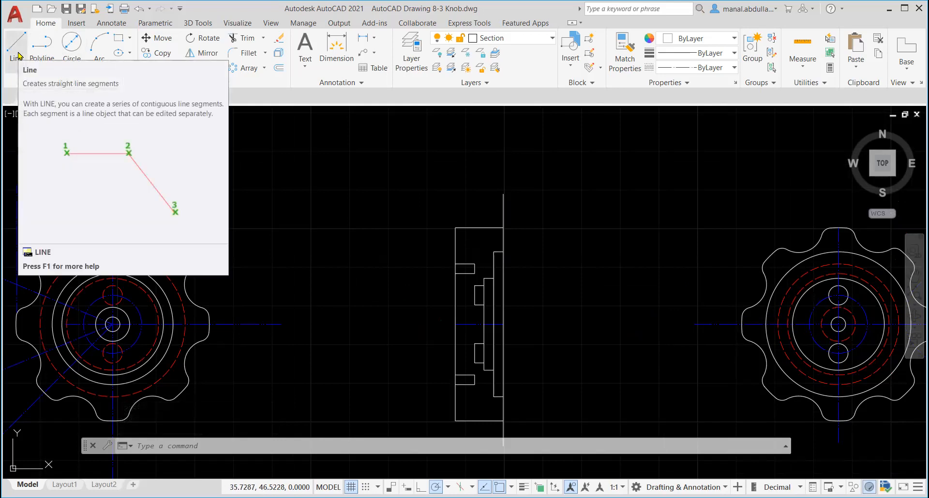
{"action": "left_click", "coordinate": [16, 46]}
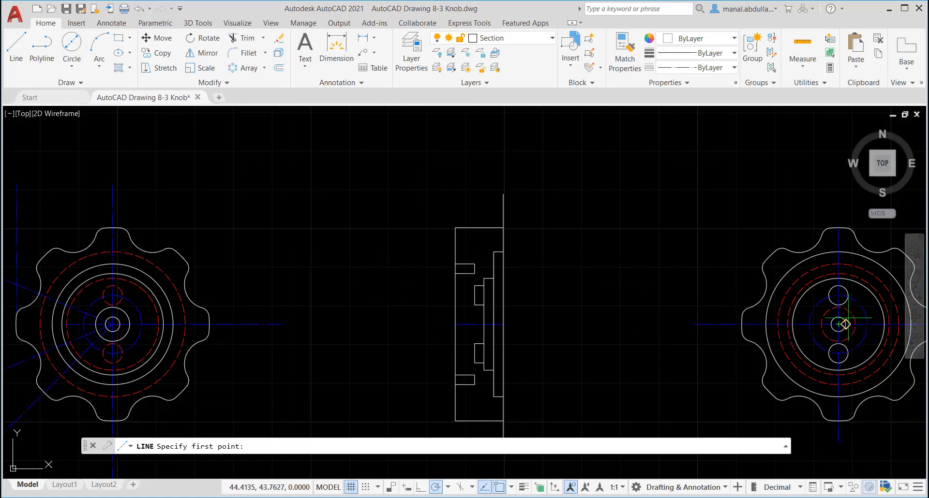
{"action": "mouse_move", "coordinate": [838, 317]}
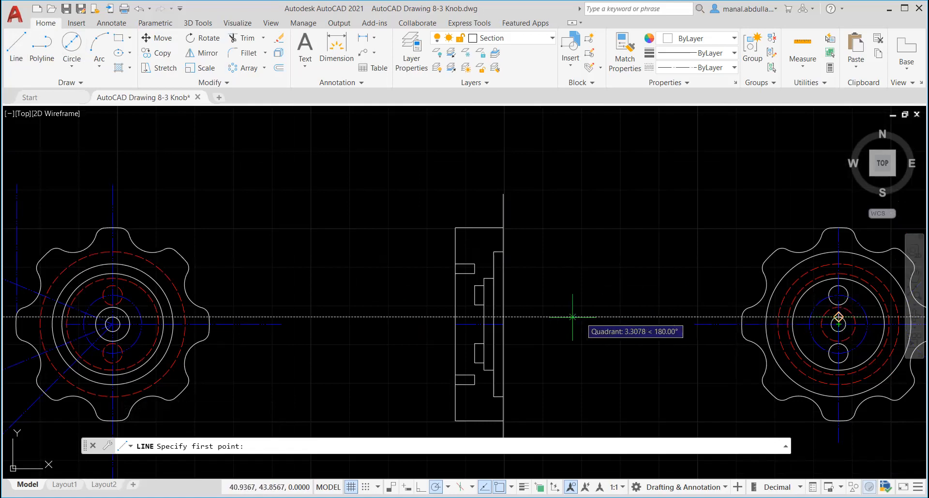
{"action": "left_click", "coordinate": [484, 317]}
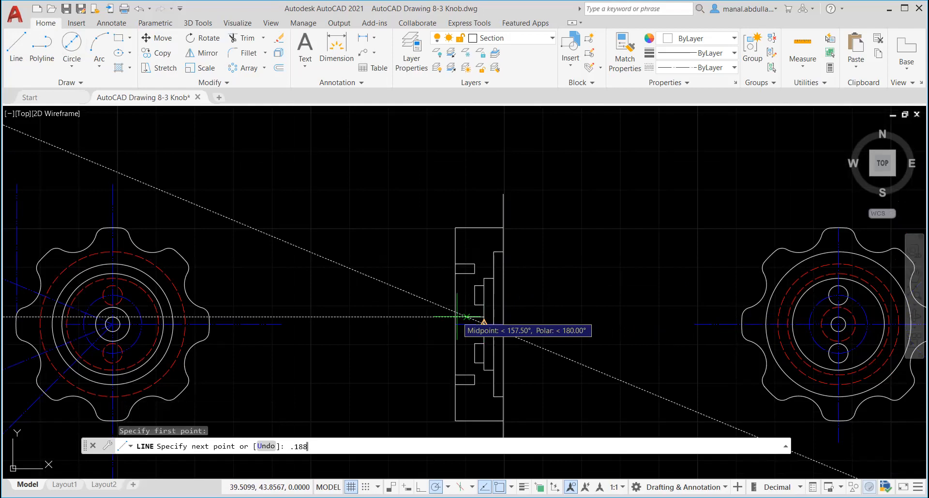
{"action": "key", "text": "Return"}
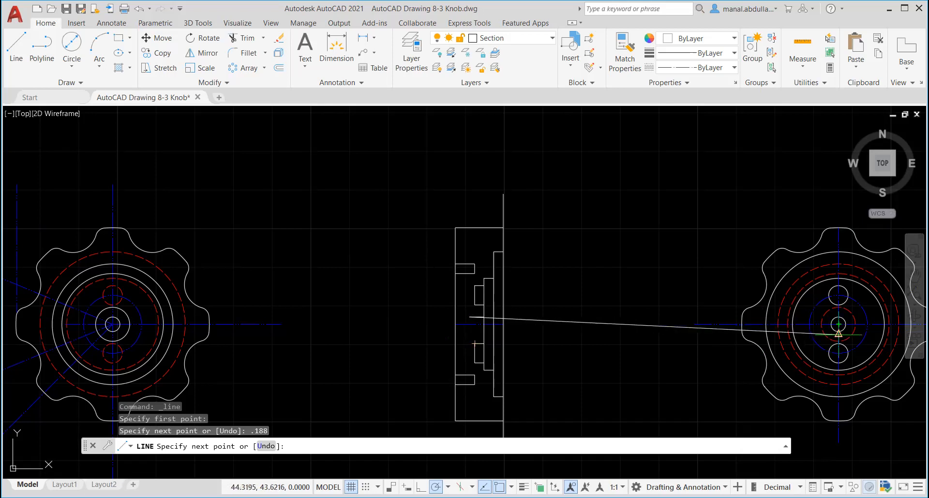
{"action": "scroll", "coordinate": [838, 334], "scroll_direction": "up", "scroll_amount": 3}
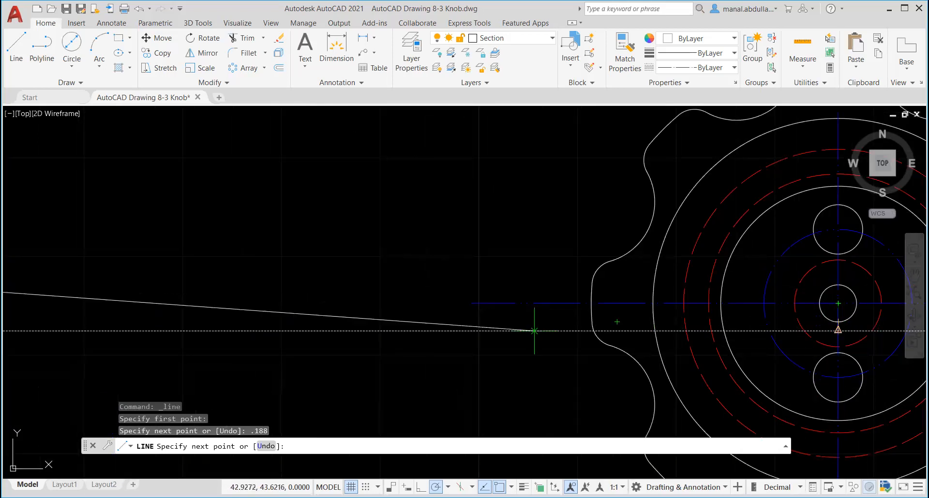
{"action": "scroll", "coordinate": [104, 332], "scroll_direction": "down", "scroll_amount": 4}
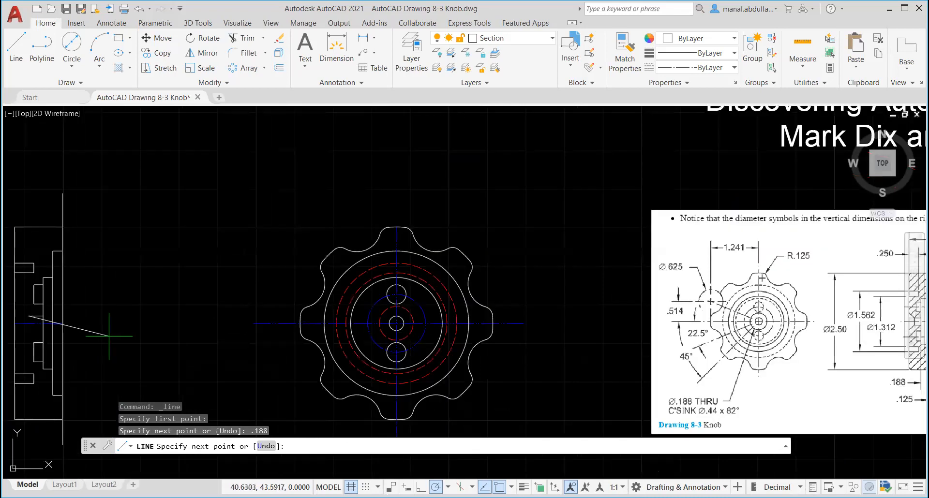
{"action": "left_click", "coordinate": [28, 330]}
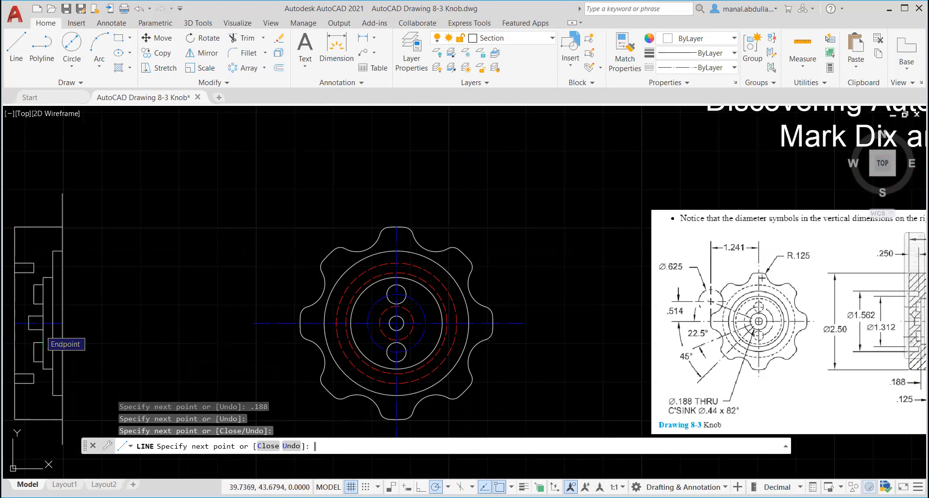
{"action": "key", "text": "Return"}
{"action": "scroll", "coordinate": [93, 352], "scroll_direction": "down", "scroll_amount": 4}
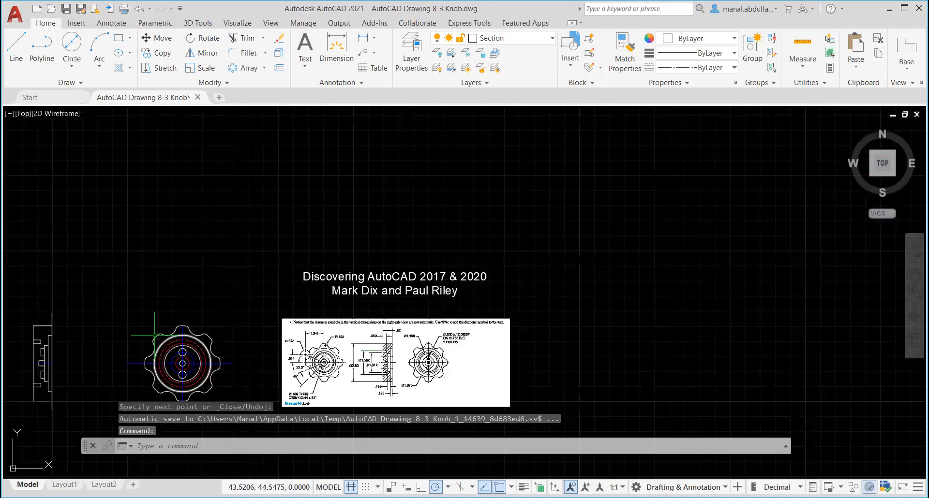
- On the Dashed layer, draw a centreline across the section view, level with the centre of the right view's lower small hole
{"action": "mouse_move", "coordinate": [93, 353]}
{"action": "middle_mouse_down"}
{"action": "mouse_move", "coordinate": [315, 289]}
{"action": "mouse_move", "coordinate": [398, 343]}
{"action": "mouse_move", "coordinate": [462, 305]}
{"action": "mouse_move", "coordinate": [513, 311]}
{"action": "middle_mouse_up"}
{"action": "scroll", "coordinate": [394, 342], "scroll_direction": "up", "scroll_amount": 3}
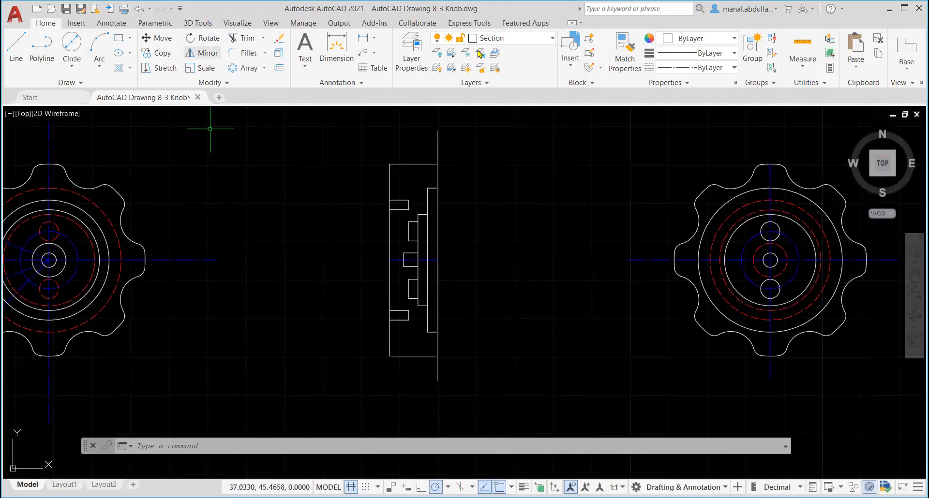
{"action": "left_click", "coordinate": [537, 38]}
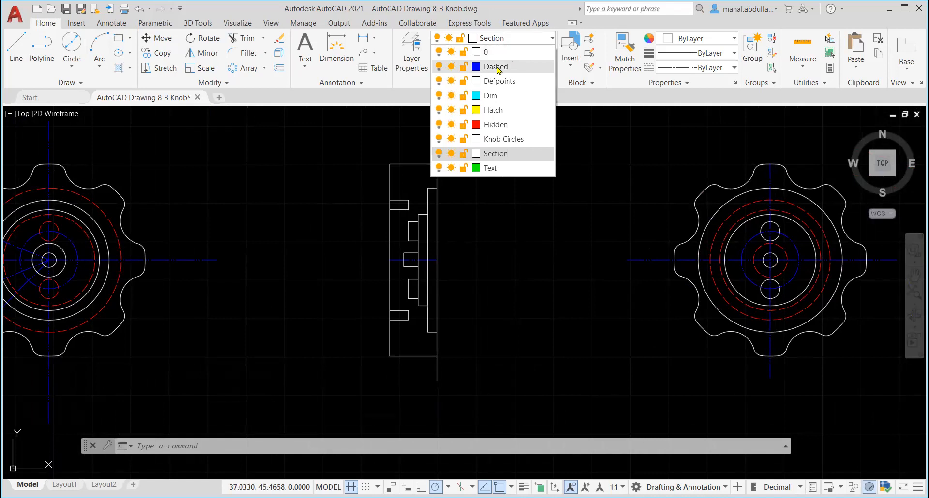
{"action": "left_click", "coordinate": [498, 67]}
{"action": "left_click", "coordinate": [15, 48]}
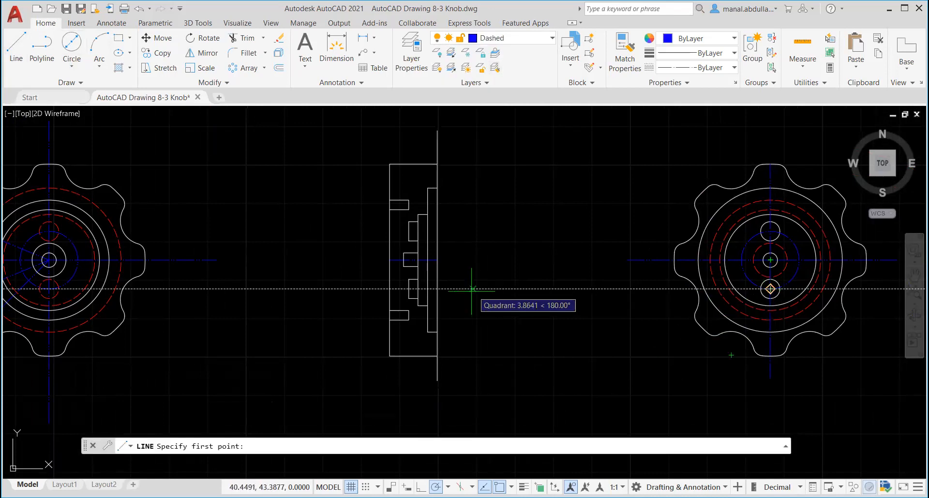
{"action": "left_click", "coordinate": [437, 289]}
{"action": "left_click", "coordinate": [390, 289]}
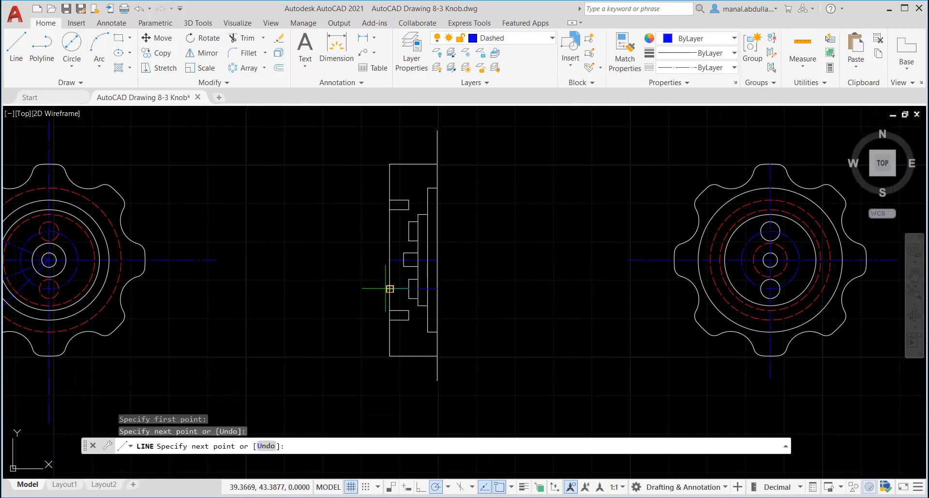
{"action": "key", "text": "Return"}
- Draw a centreline across the section view for the upper small hole, about level with that hole's centre in the right view
{"action": "key", "text": "Return"}
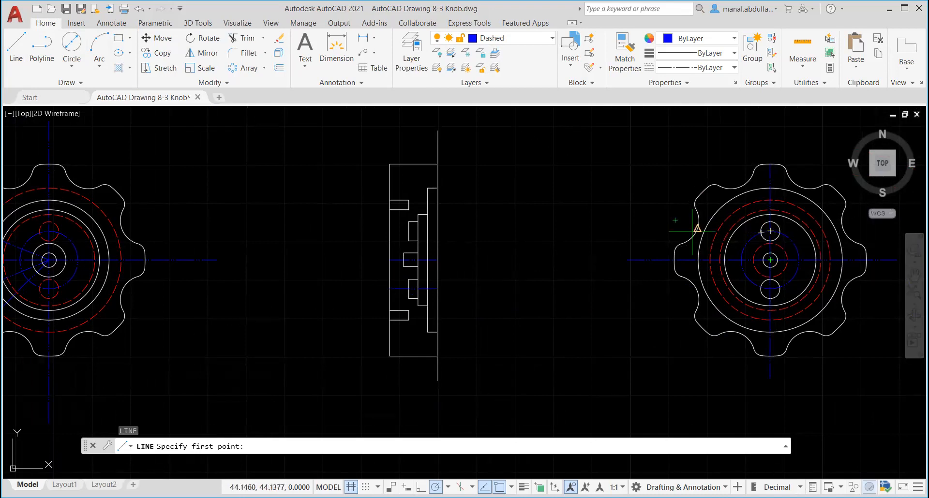
{"action": "left_click", "coordinate": [438, 234]}
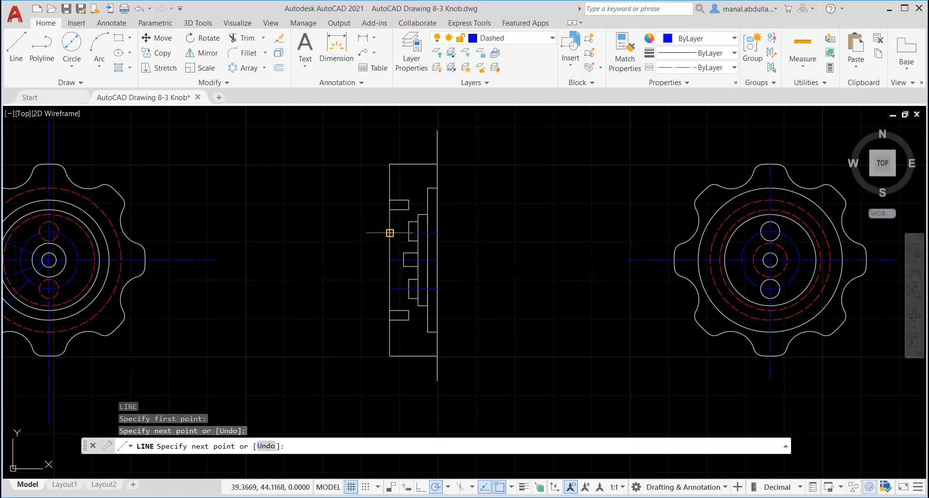
{"action": "left_click", "coordinate": [390, 233]}
{"action": "key", "text": "Return"}
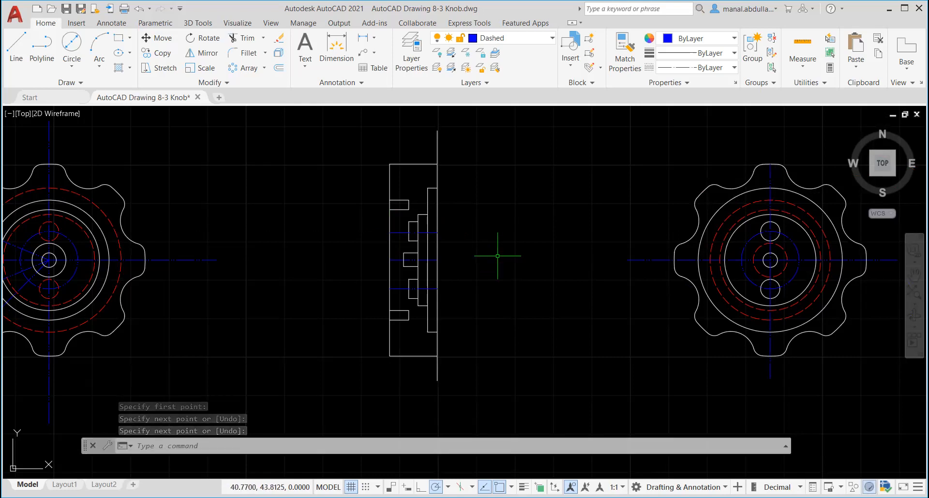
- On the Hatch layer, apply the ANSI31 pattern to the four solid regions of the section view
{"action": "left_click", "coordinate": [532, 38]}
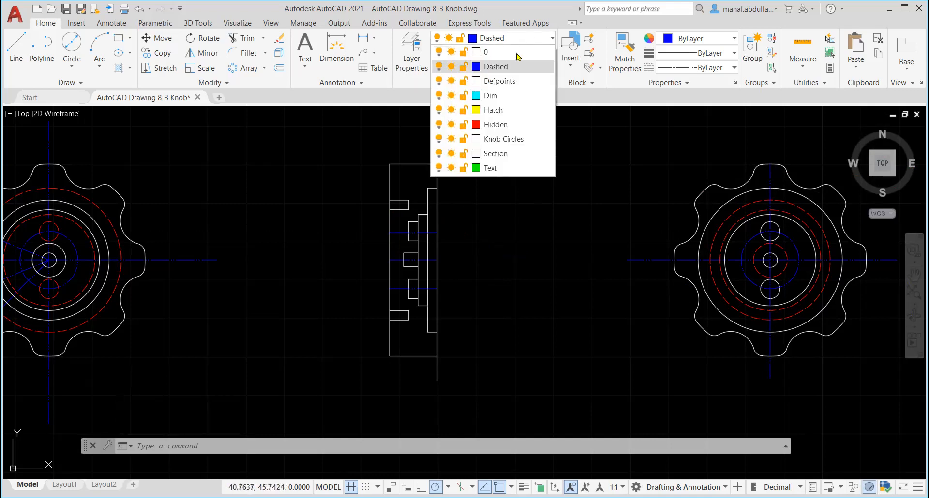
{"action": "left_click", "coordinate": [488, 110]}
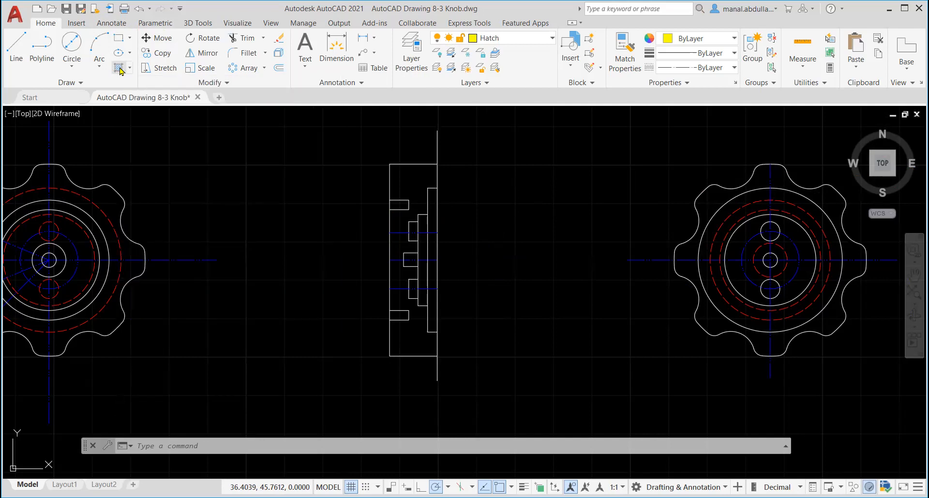
{"action": "left_click", "coordinate": [120, 69]}
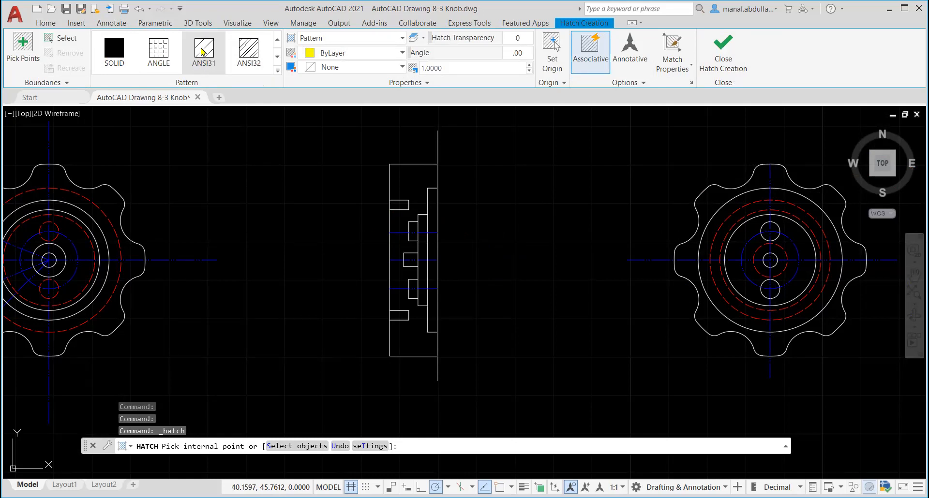
{"action": "left_click", "coordinate": [407, 181]}
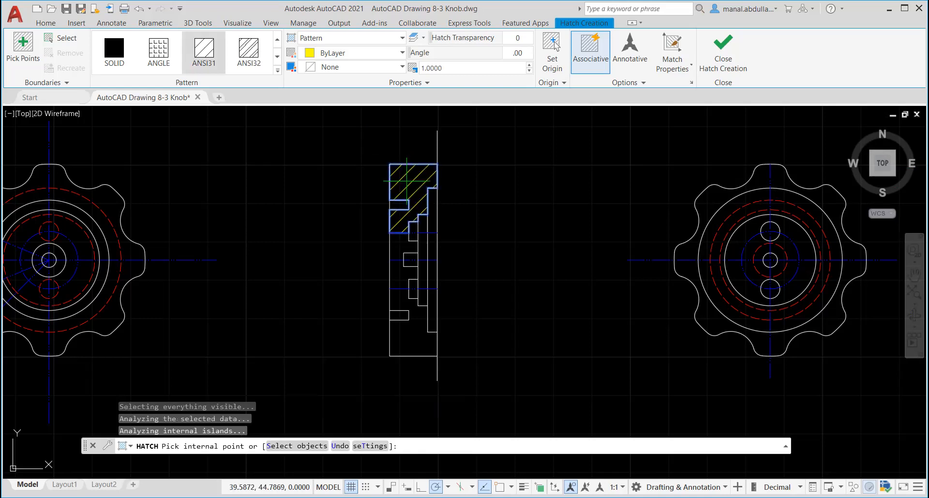
{"action": "left_click", "coordinate": [404, 245]}
{"action": "left_click", "coordinate": [402, 276]}
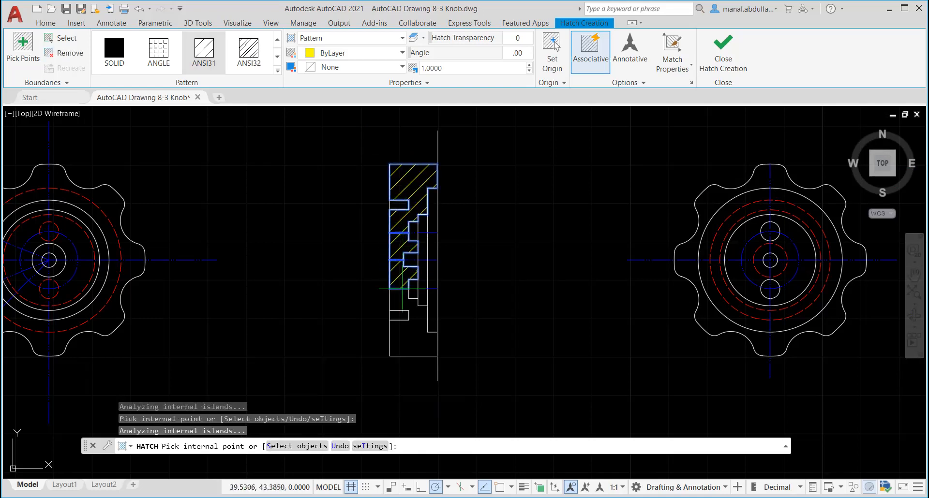
{"action": "left_click", "coordinate": [411, 331]}
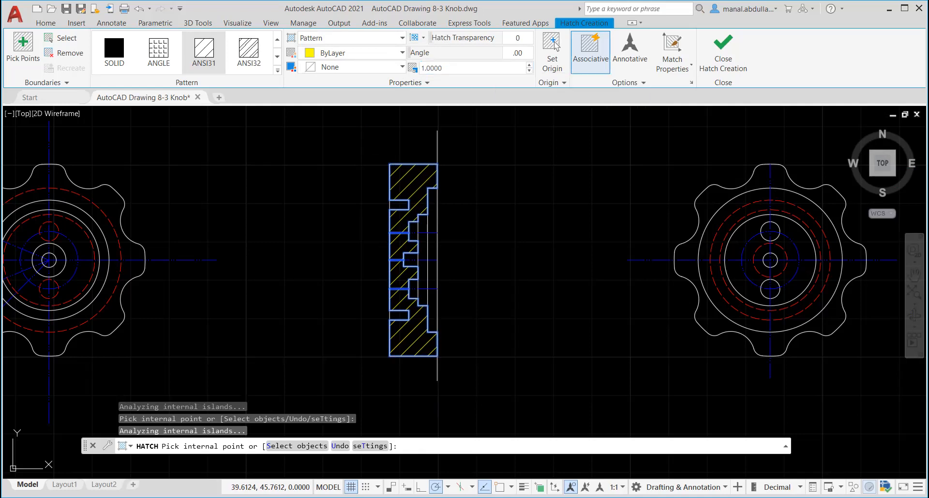
- Try a hatch pattern scale of .25 on the section view, and settle on a scale of .5
{"action": "left_click", "coordinate": [426, 68]}
{"action": "key", "text": "Return"}
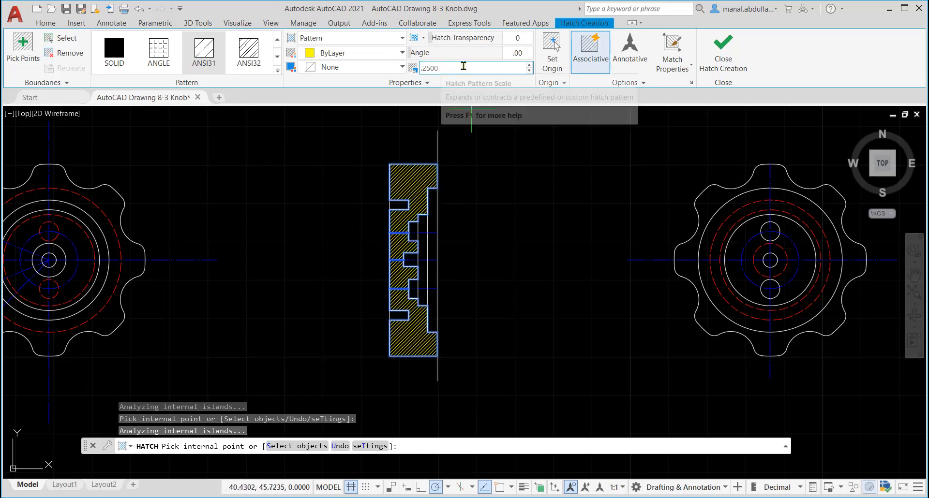
{"action": "left_click", "coordinate": [448, 68]}
{"action": "type", "text": "0"}
{"action": "type", "text": ".5"}
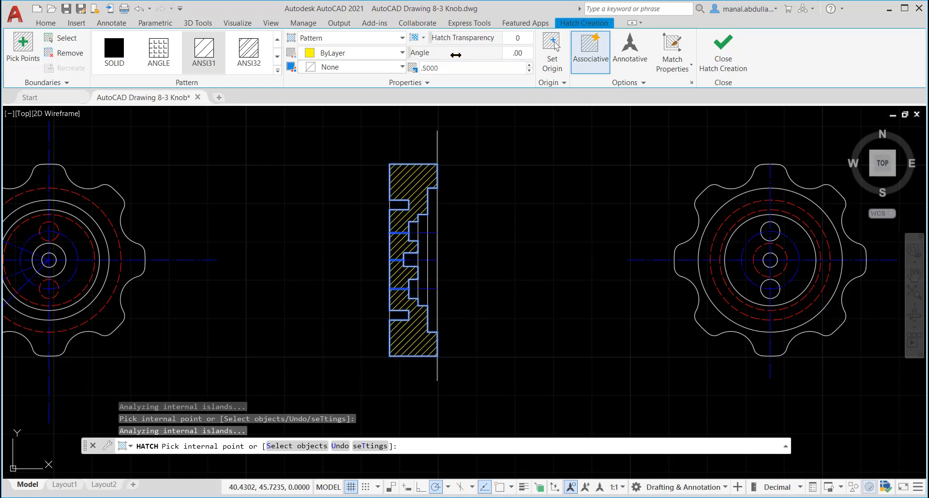
{"action": "key", "text": "Return"}
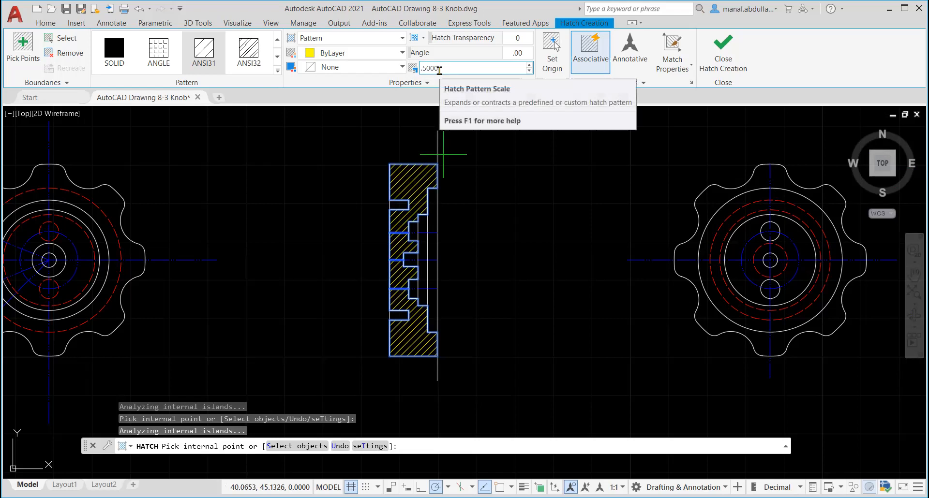
- Review the Hatch and Gradient settings, cancel them without changes, and finish the section view's hatch
{"action": "left_click", "coordinate": [692, 83]}
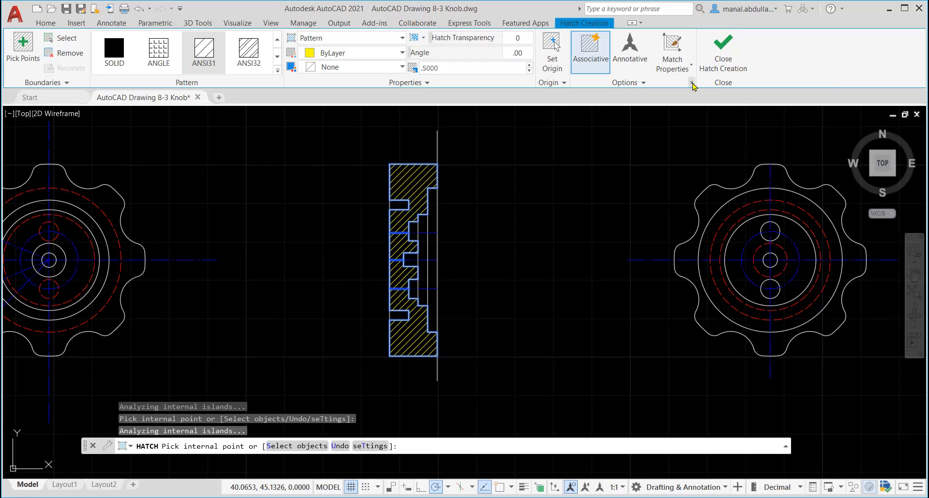
{"action": "left_click", "coordinate": [690, 84]}
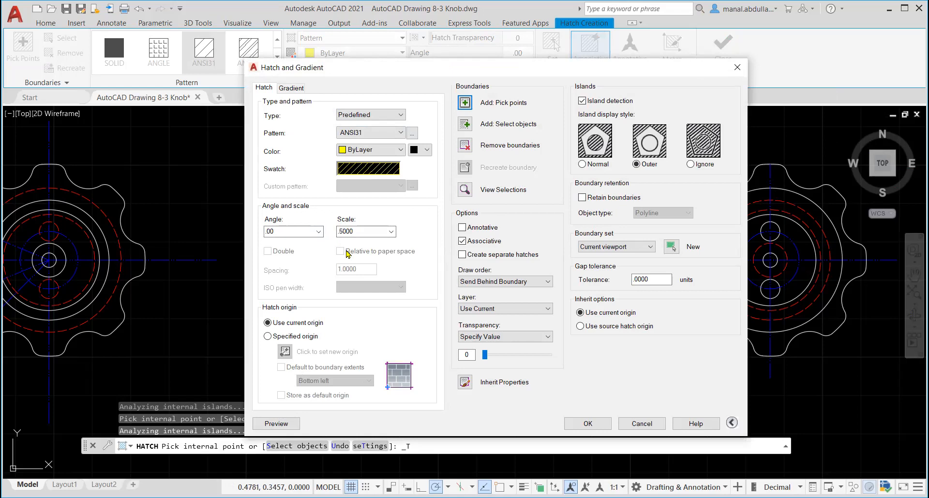
{"action": "left_click", "coordinate": [301, 89]}
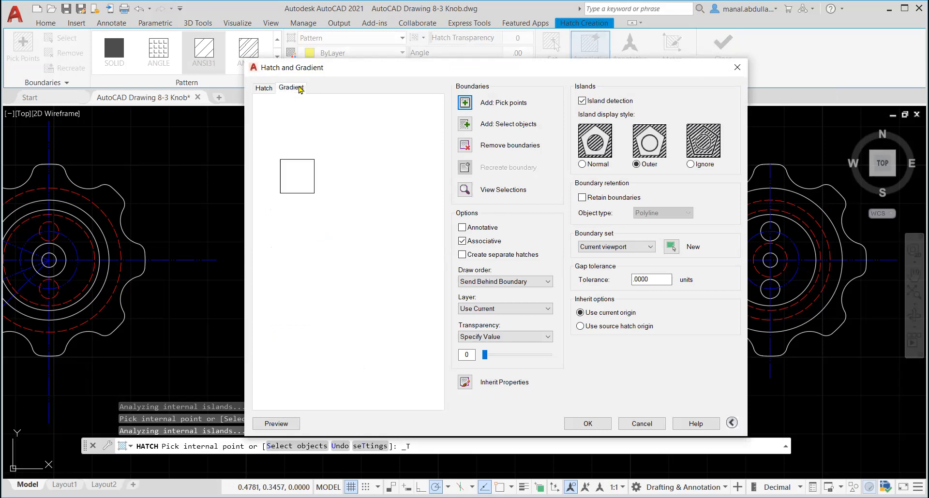
{"action": "left_click", "coordinate": [265, 89]}
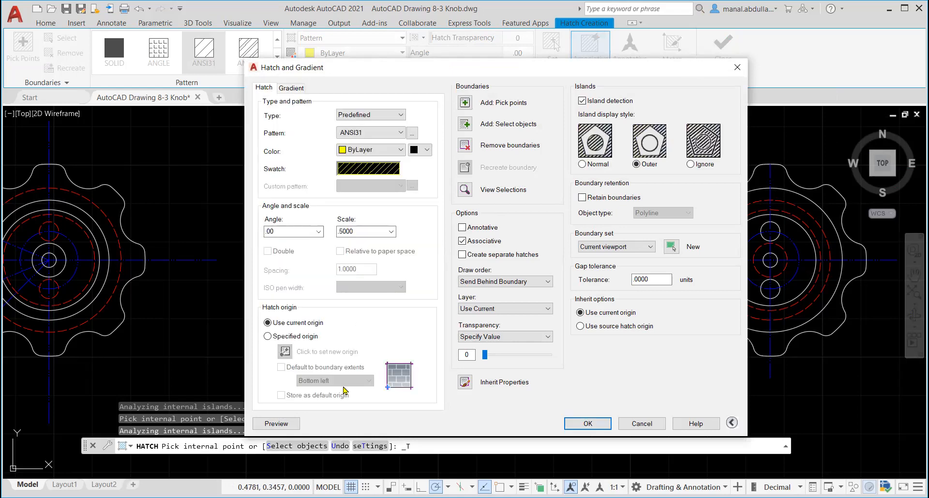
{"action": "left_click", "coordinate": [643, 427]}
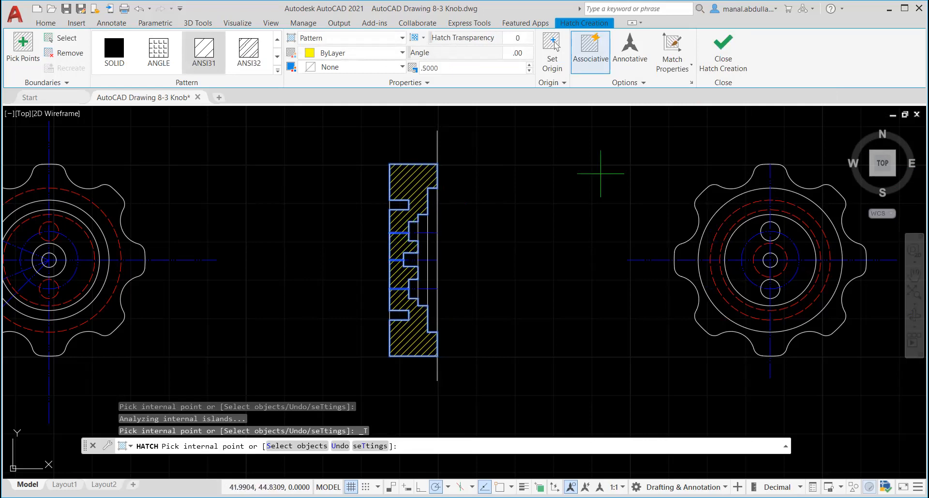
{"action": "left_click", "coordinate": [729, 63]}
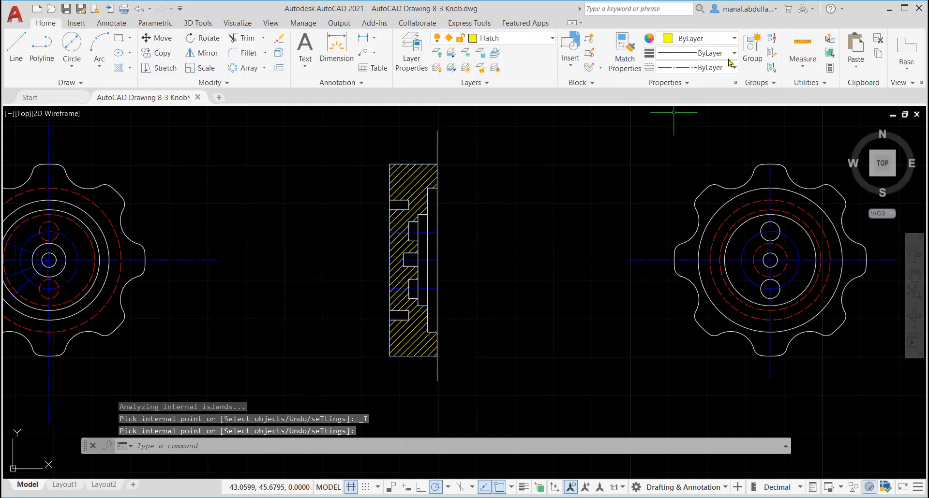
- Make Dim the current layer, ready for dimensioning the knob's left view
{"action": "scroll", "coordinate": [547, 304], "scroll_direction": "down", "scroll_amount": 2}
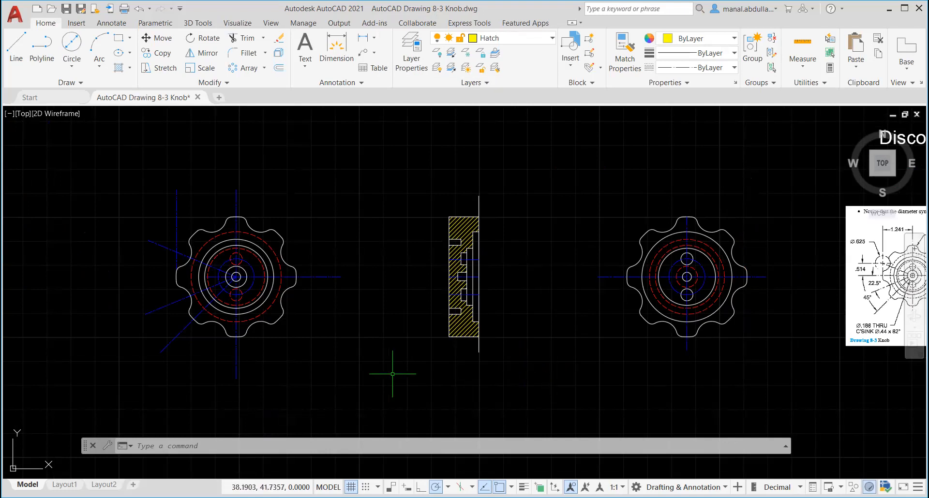
{"action": "mouse_move", "coordinate": [309, 305]}
{"action": "middle_mouse_down"}
{"action": "mouse_move", "coordinate": [356, 327]}
{"action": "mouse_move", "coordinate": [426, 327]}
{"action": "middle_mouse_up"}
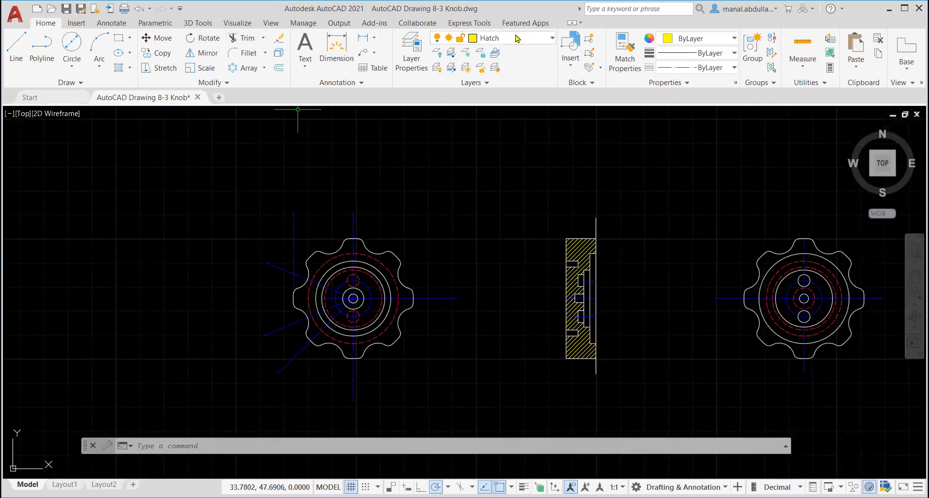
{"action": "left_click", "coordinate": [546, 35]}
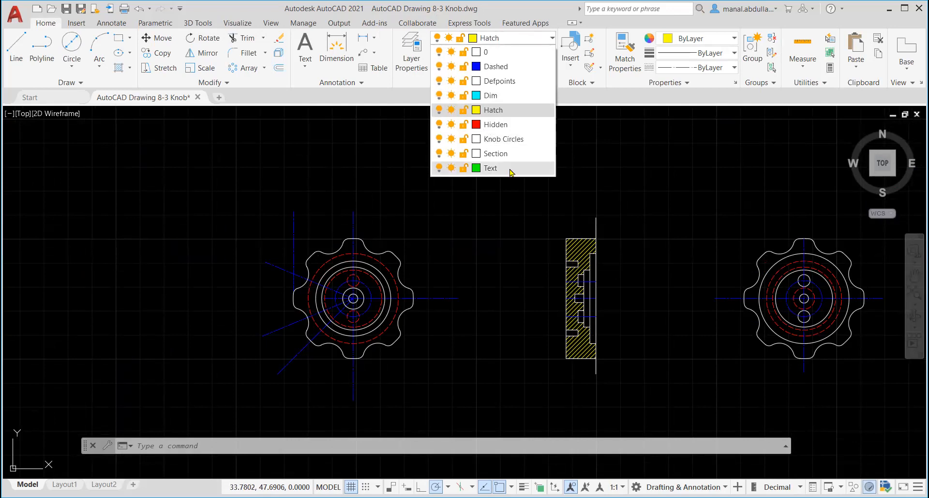
{"action": "left_click", "coordinate": [490, 97]}
{"action": "scroll", "coordinate": [369, 249], "scroll_direction": "up", "scroll_amount": 2}
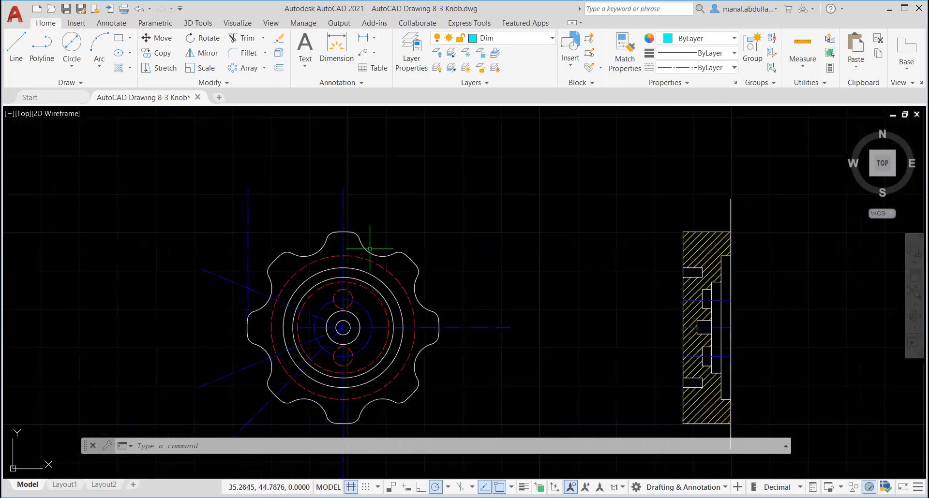
- Add a radius dimension to the right fillet of the knob's top lobe, placing its text above and to the right of the lobe
{"action": "scroll", "coordinate": [370, 248], "scroll_direction": "up", "scroll_amount": 2}
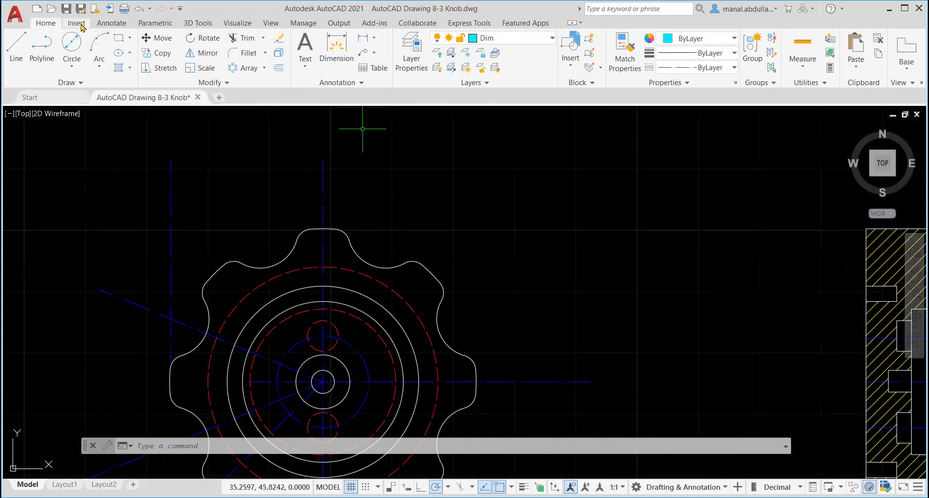
{"action": "left_click", "coordinate": [113, 24]}
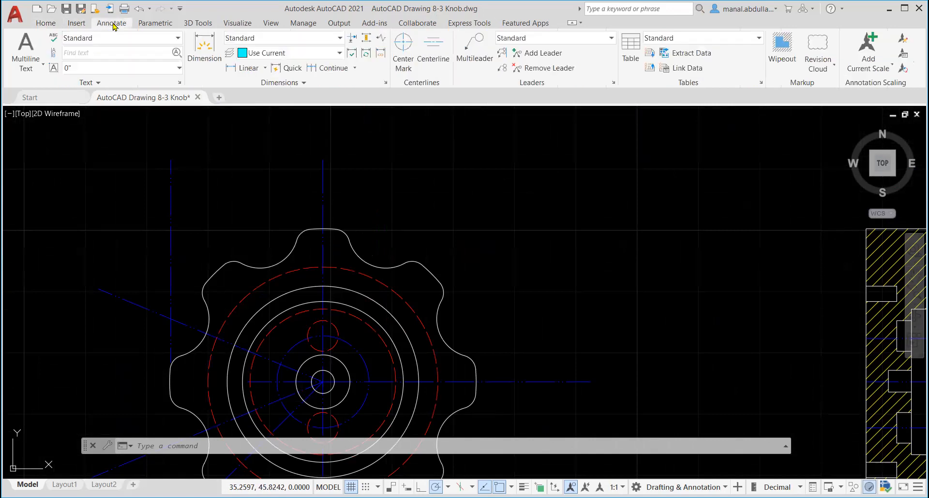
{"action": "left_click", "coordinate": [266, 68]}
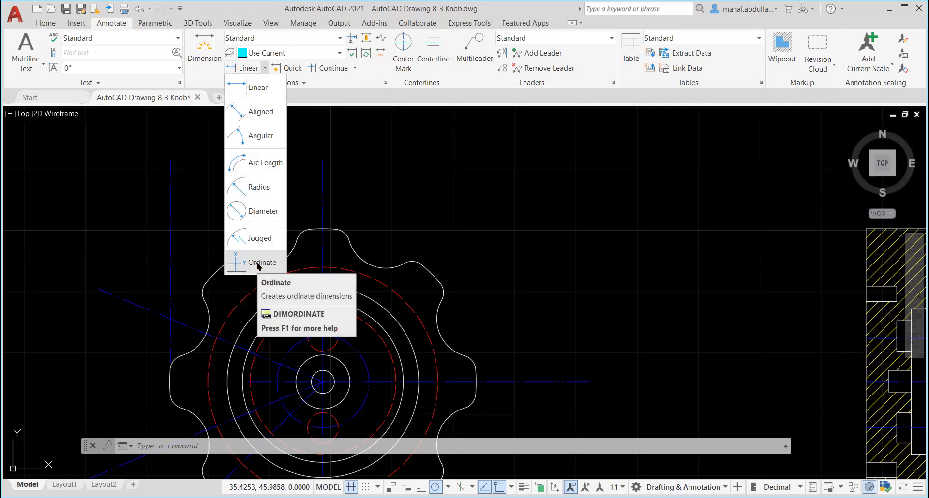
{"action": "left_click", "coordinate": [254, 189]}
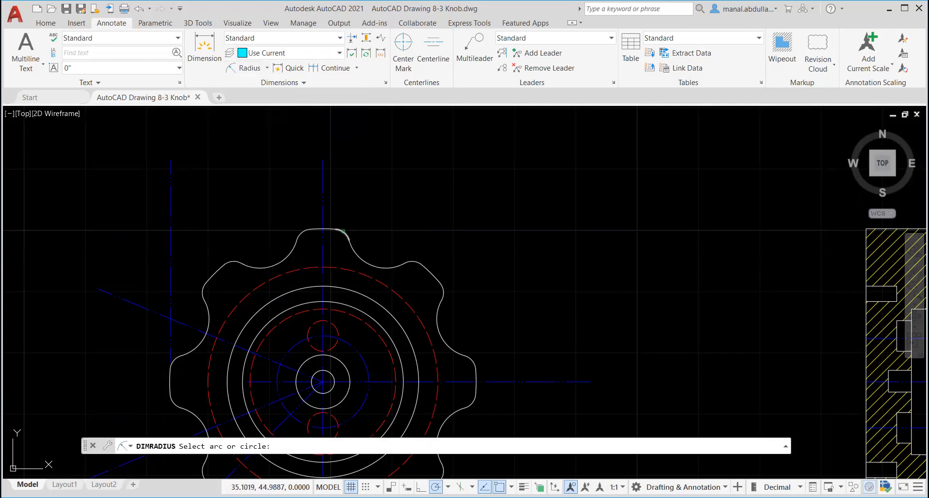
{"action": "left_click", "coordinate": [342, 233]}
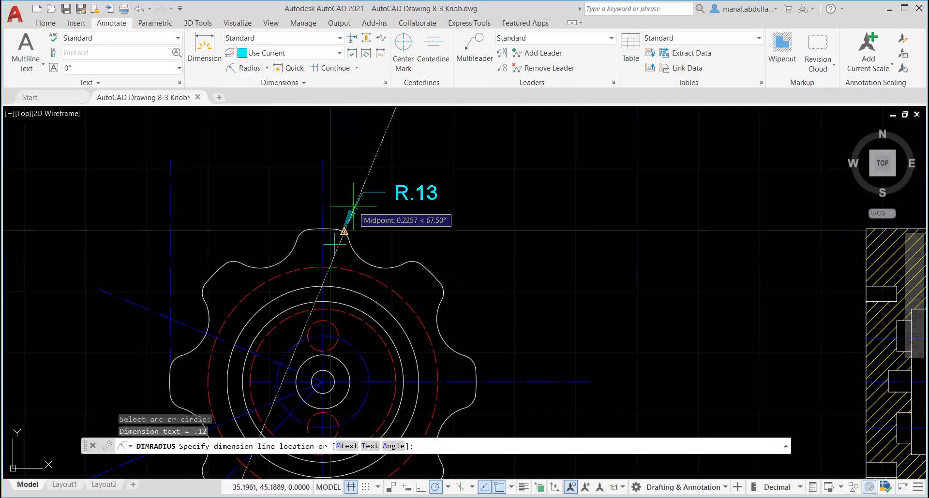
{"action": "left_click", "coordinate": [354, 207]}
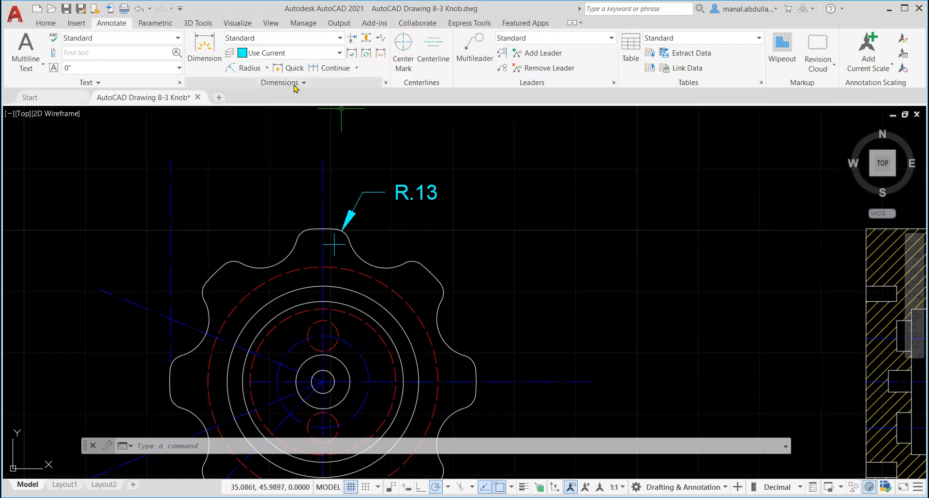
- Modify the Standard dimension style to a linear precision of 0.000 and set it as the current style
{"action": "left_click", "coordinate": [340, 38]}
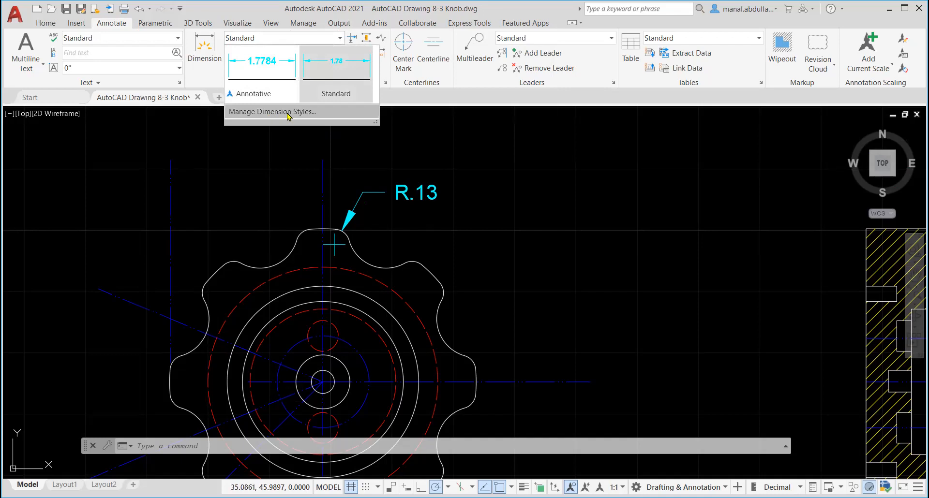
{"action": "left_click", "coordinate": [398, 111]}
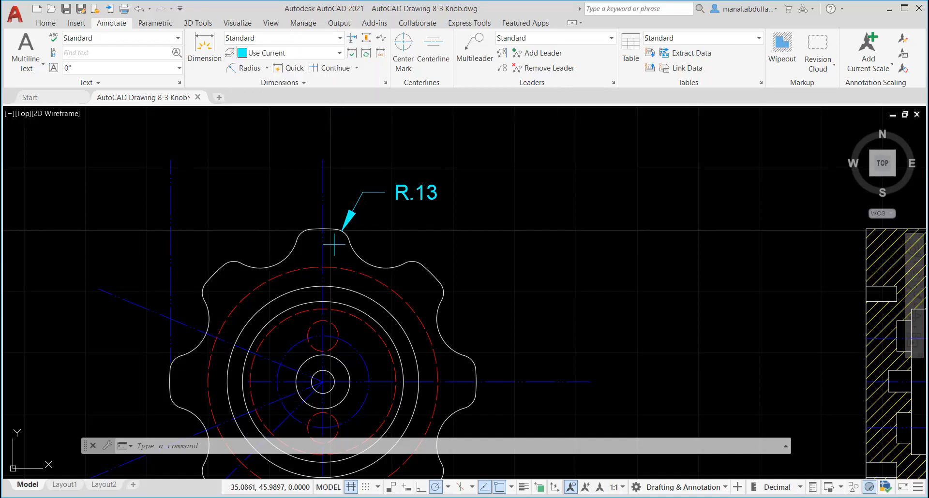
{"action": "left_click", "coordinate": [385, 84]}
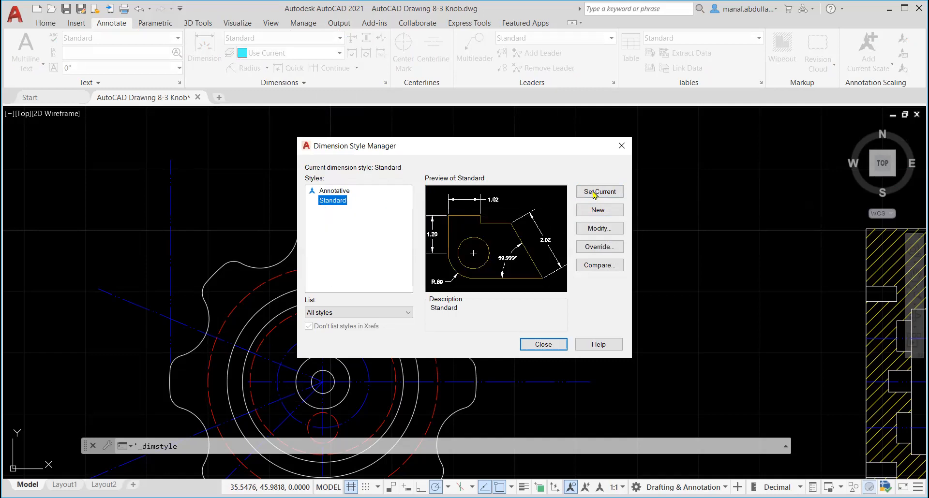
{"action": "left_click", "coordinate": [590, 231]}
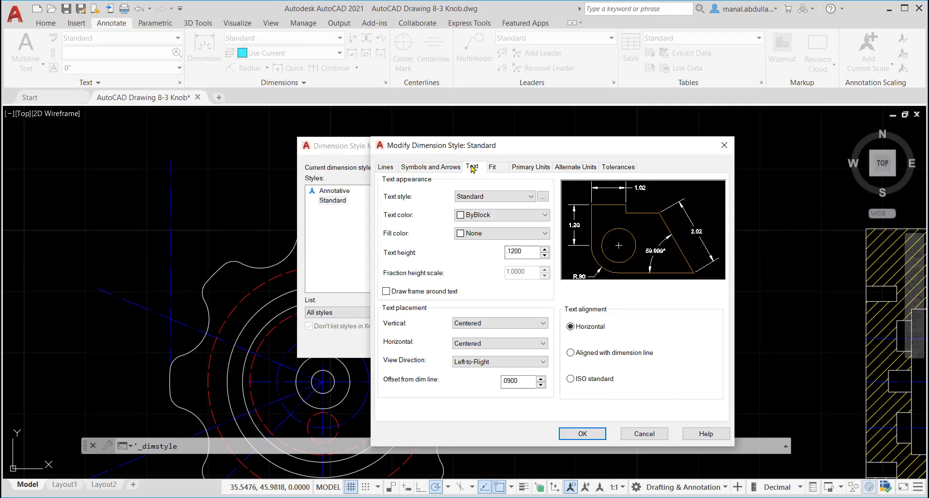
{"action": "left_click", "coordinate": [531, 170]}
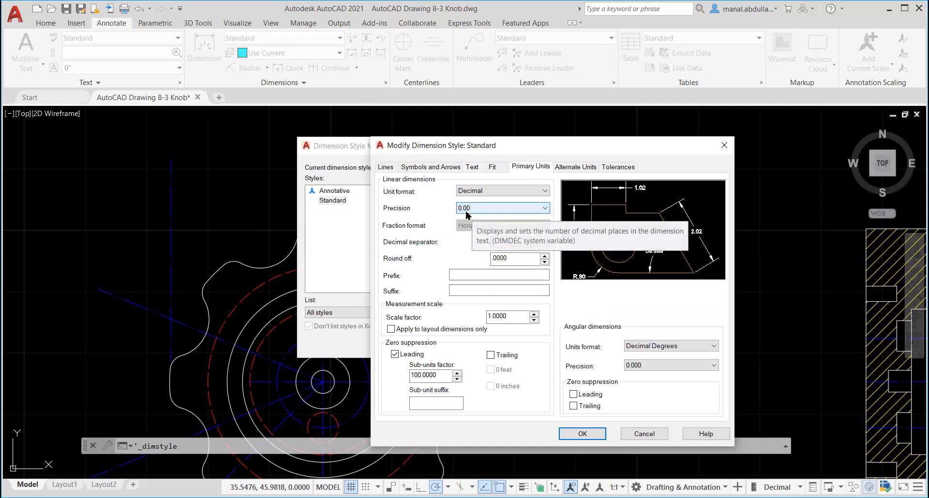
{"action": "left_click", "coordinate": [546, 211]}
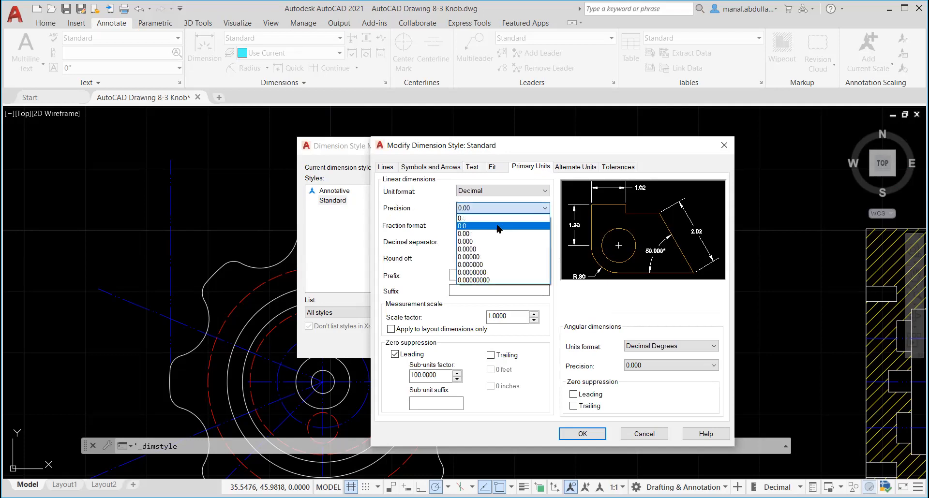
{"action": "left_click", "coordinate": [478, 242]}
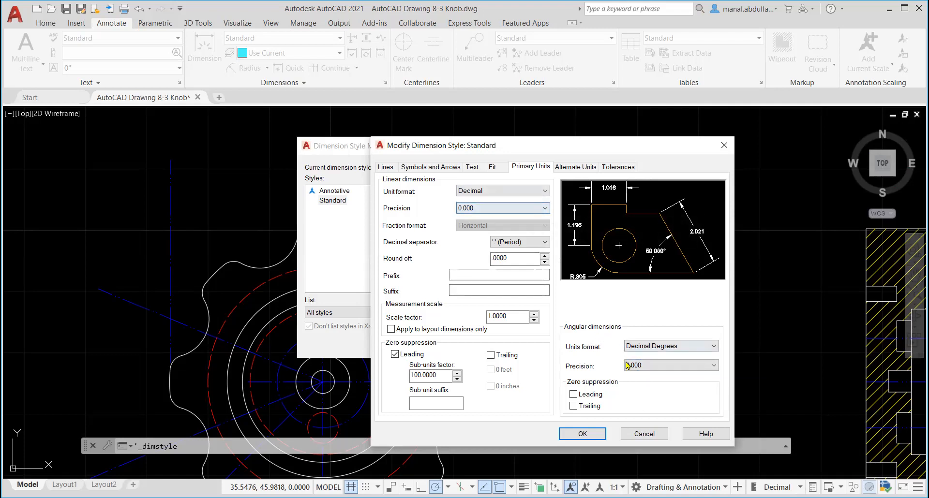
{"action": "left_click", "coordinate": [582, 434]}
{"action": "left_click", "coordinate": [602, 192]}
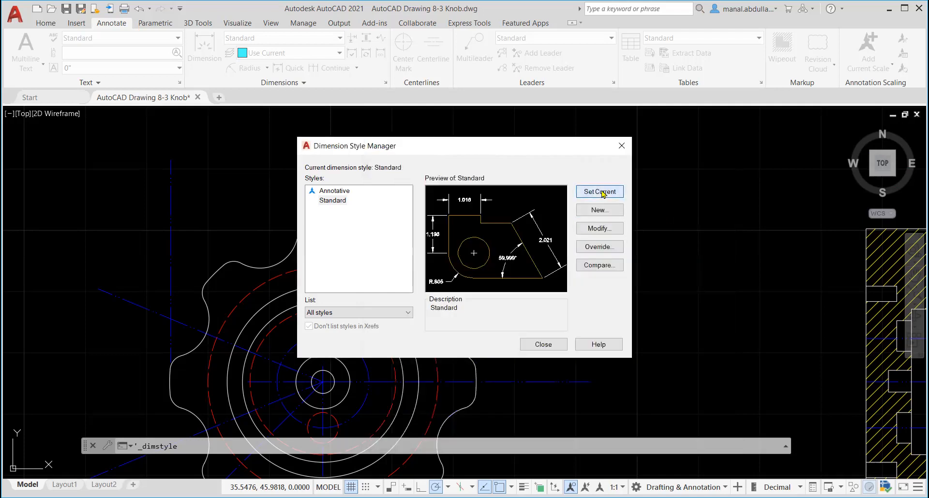
{"action": "left_click", "coordinate": [548, 345]}
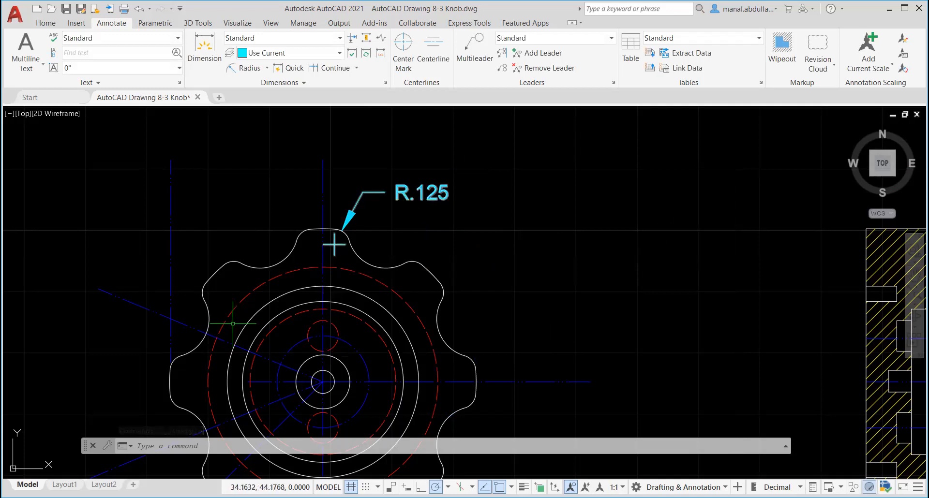
- Add a diameter dimension to the knob's upper-left scallop arc, placing its text outside the outline at the upper left
{"action": "left_click", "coordinate": [268, 68]}
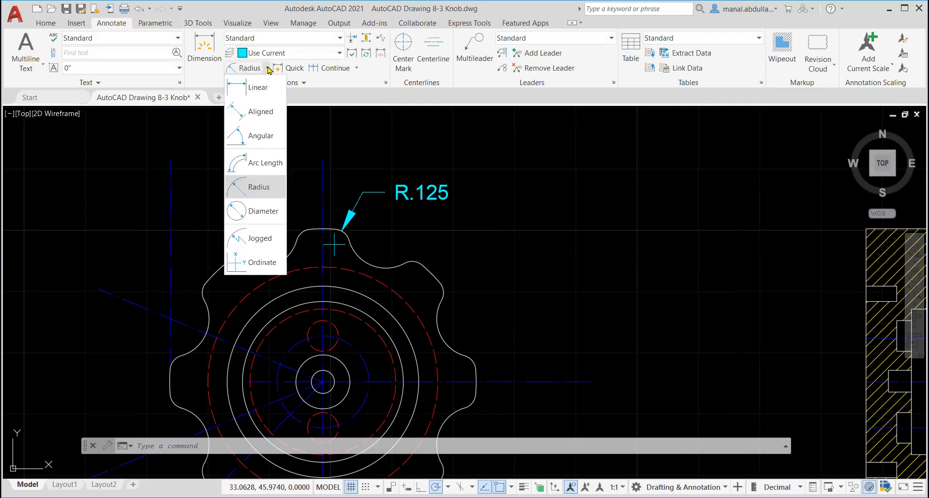
{"action": "left_click", "coordinate": [253, 211]}
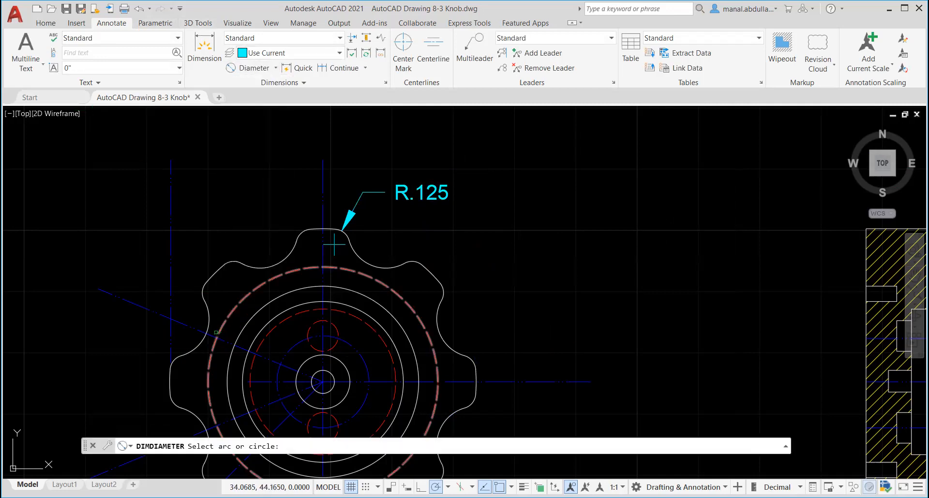
{"action": "left_click", "coordinate": [209, 329]}
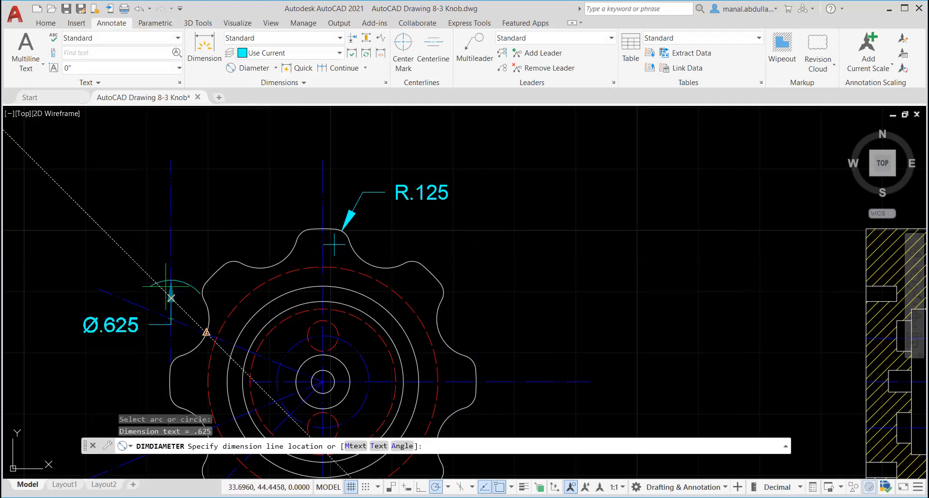
{"action": "left_click", "coordinate": [146, 262]}
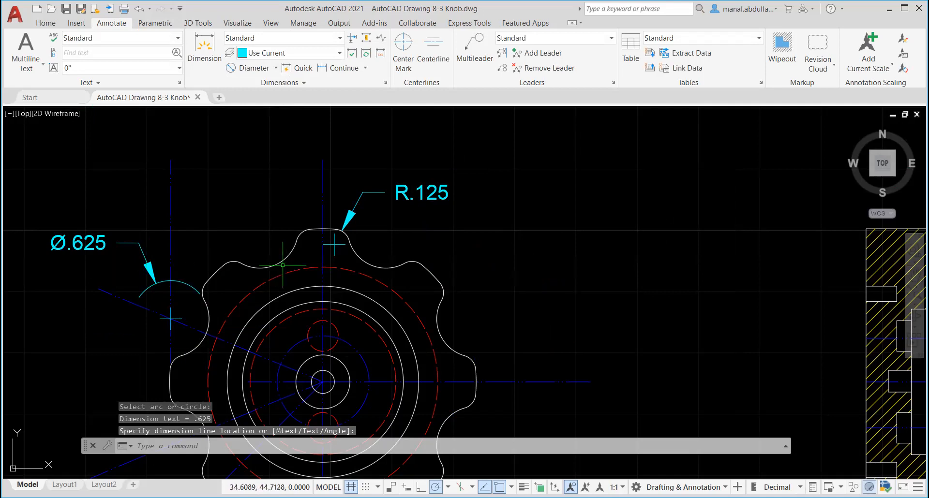
{"action": "scroll", "coordinate": [376, 293], "scroll_direction": "down", "scroll_amount": 1}
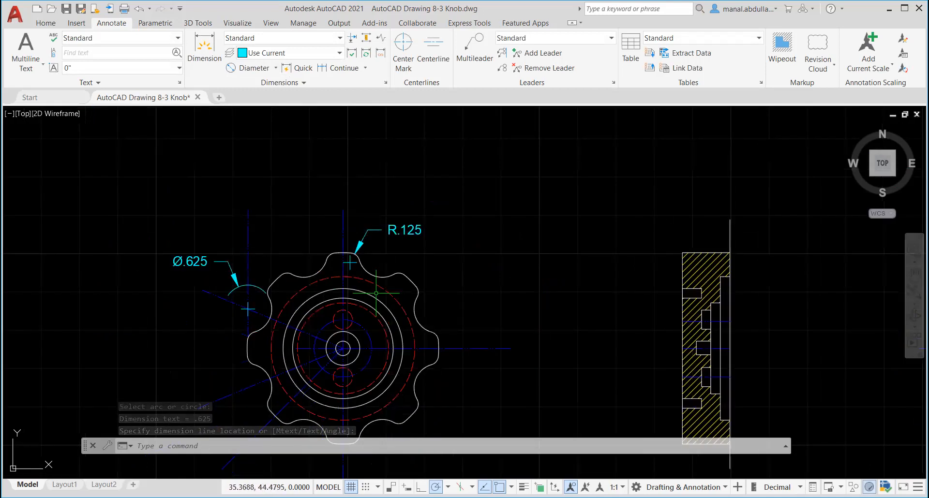
{"action": "middle_click_drag", "start_coordinate": [376, 293], "coordinate": [398, 236]}
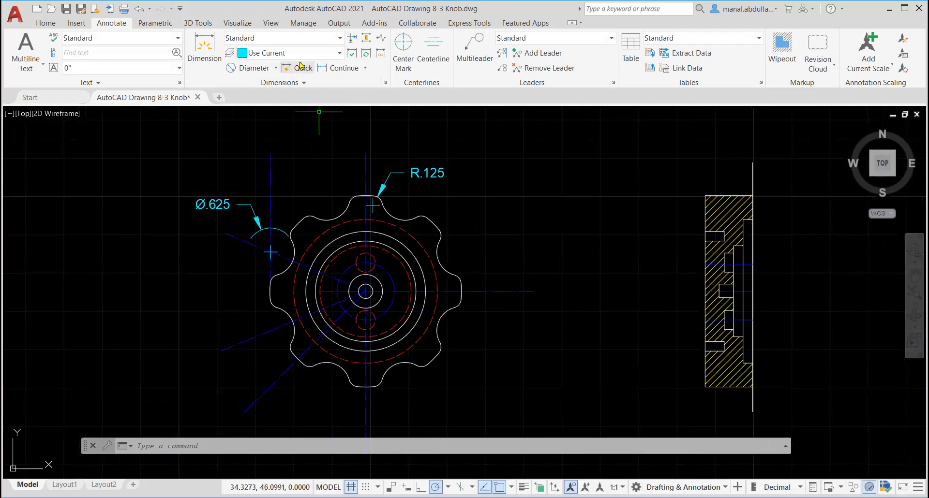
{"action": "left_click", "coordinate": [276, 68]}
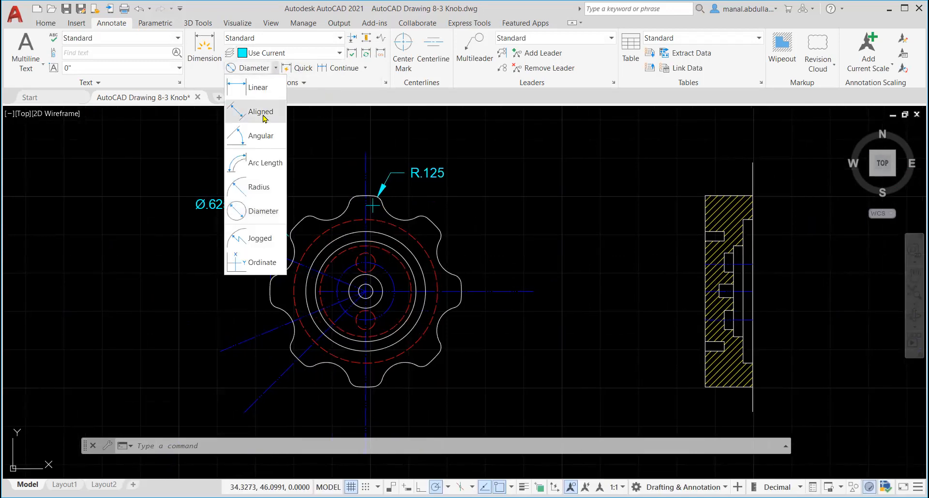
{"action": "left_click", "coordinate": [253, 138]}
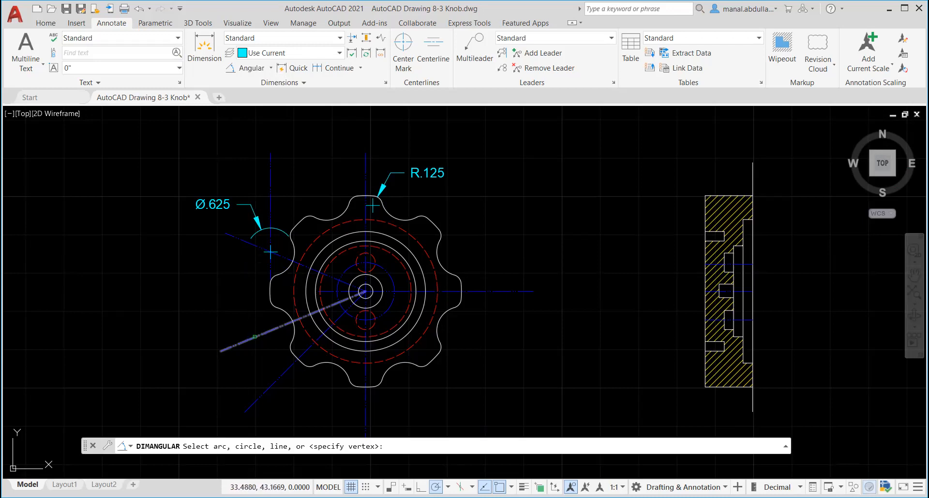
{"action": "key", "text": "Escape"}
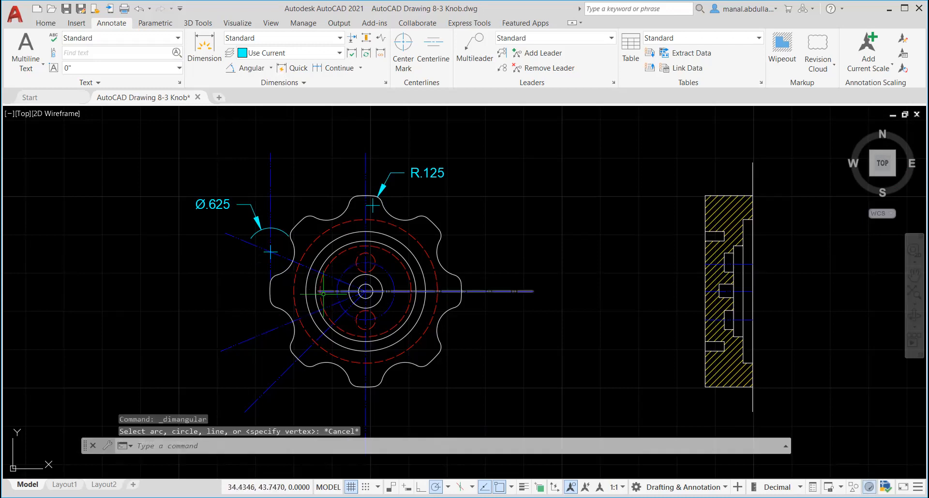
- Stretch the left end of the knob's horizontal centreline straight out past the outline, slightly beyond the ends of the radial centrelines
{"action": "left_click", "coordinate": [325, 290]}
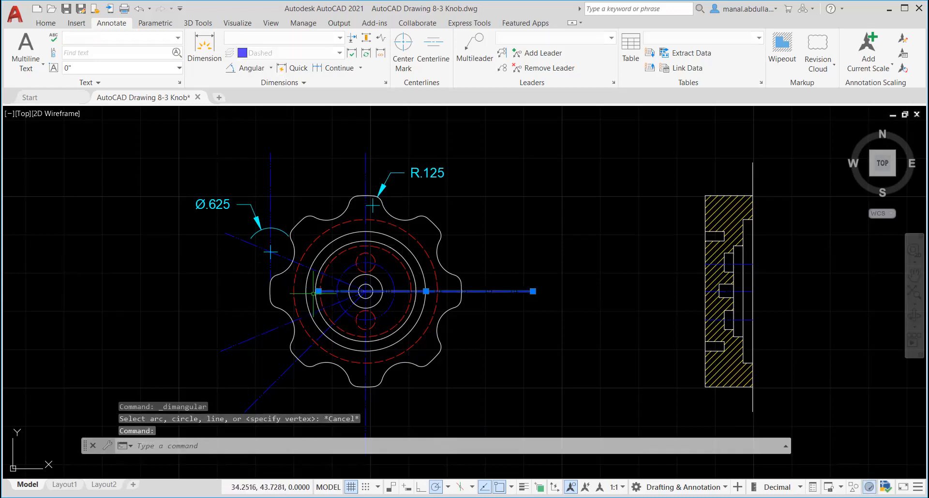
{"action": "left_click", "coordinate": [319, 292]}
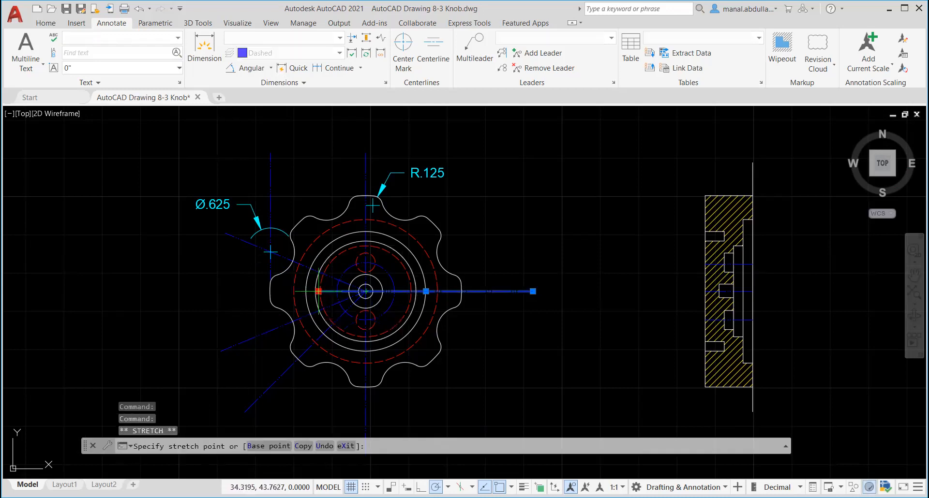
{"action": "left_click", "coordinate": [200, 291]}
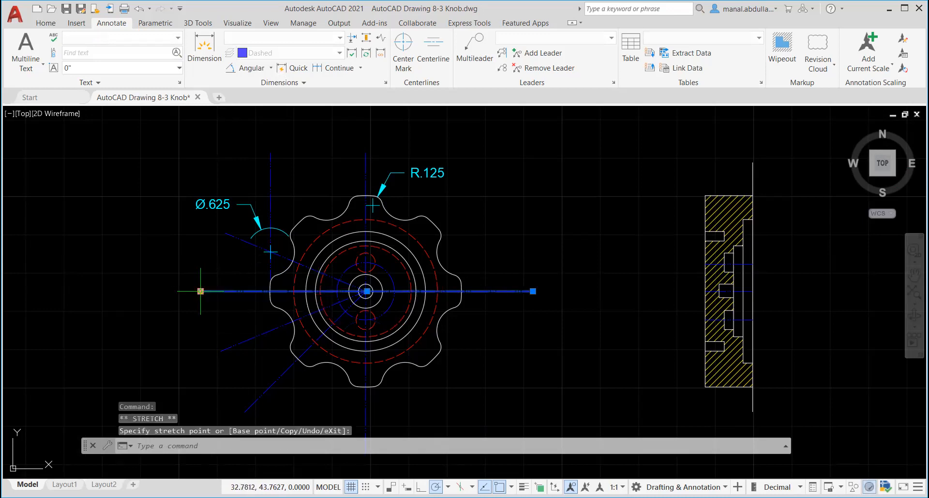
{"action": "key", "text": "Escape"}
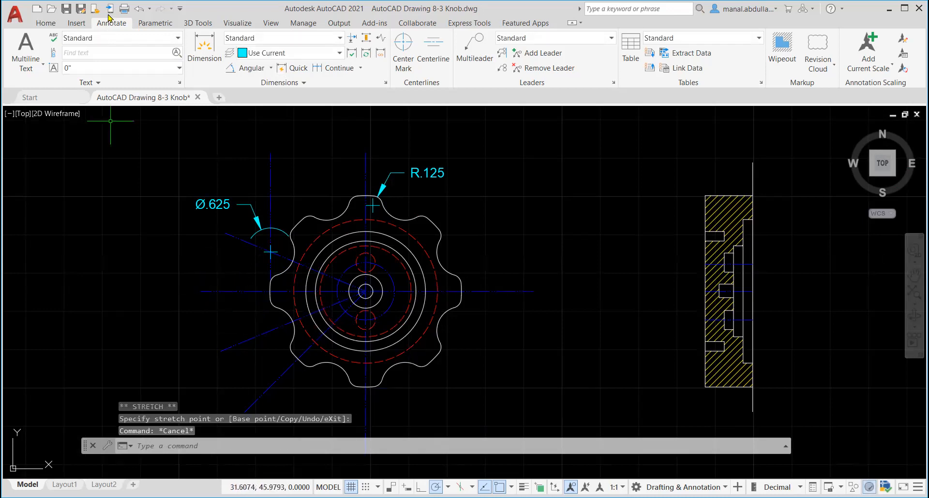
- Add an angular dimension between the horizontal centreline and the radial centreline just below it, placed outside the knob's left edge
{"action": "left_click", "coordinate": [249, 69]}
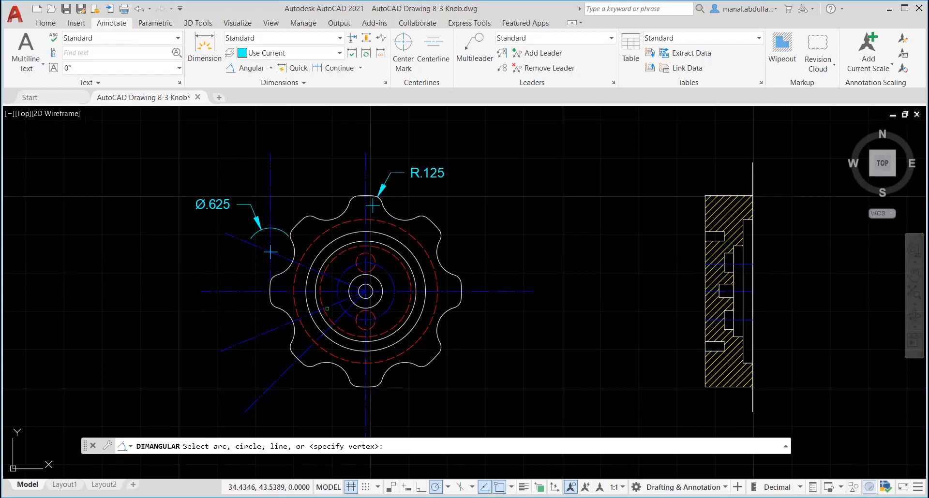
{"action": "left_click", "coordinate": [264, 292]}
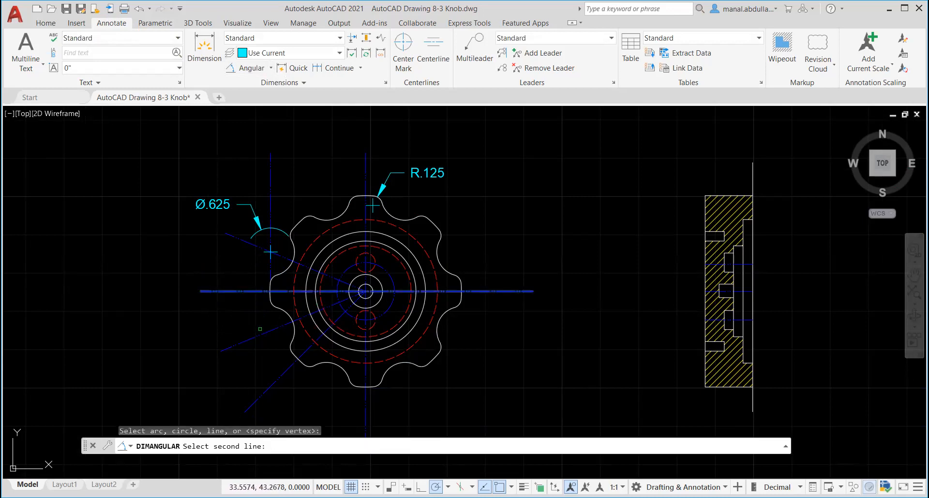
{"action": "left_click", "coordinate": [265, 336]}
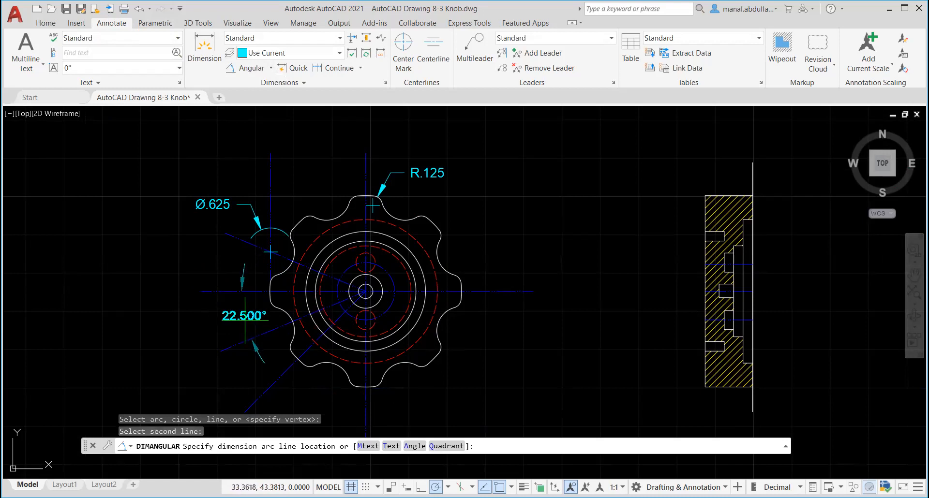
{"action": "left_click", "coordinate": [245, 320]}
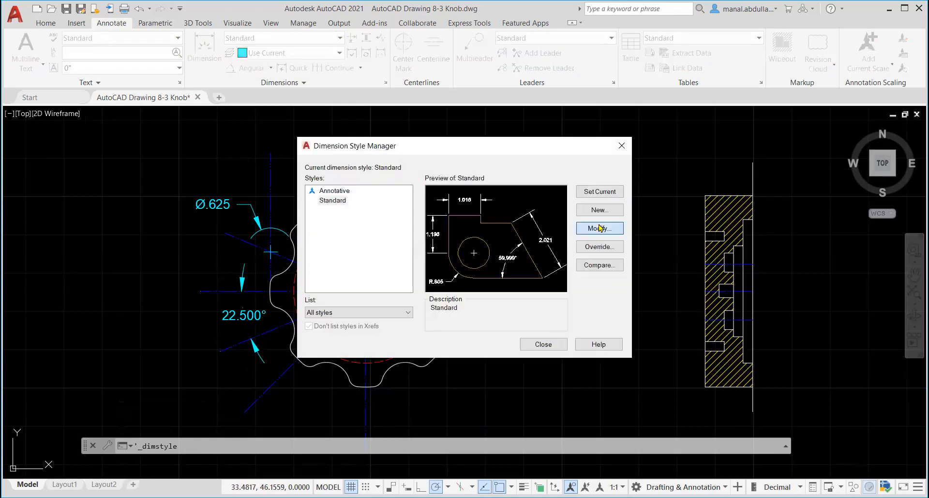
- Modify the Standard dimension style to an angular precision of 0.0
{"action": "left_click", "coordinate": [599, 228]}
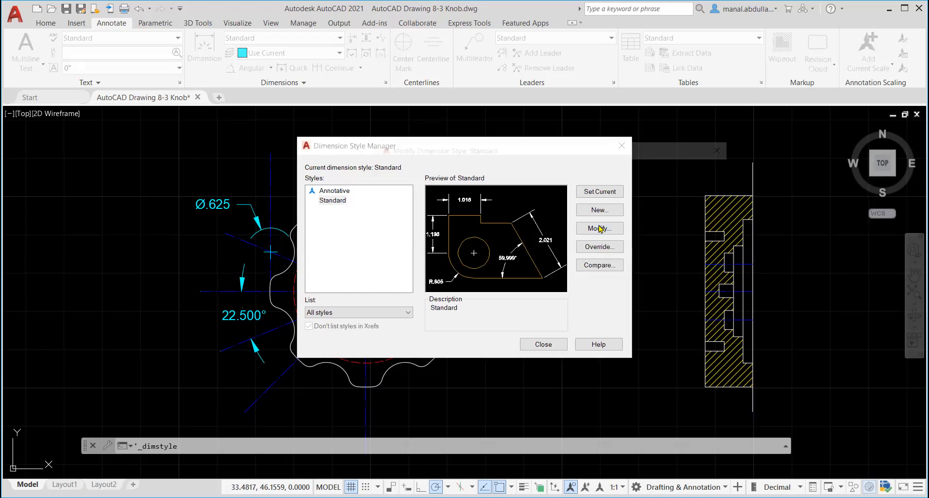
{"action": "left_click", "coordinate": [713, 367]}
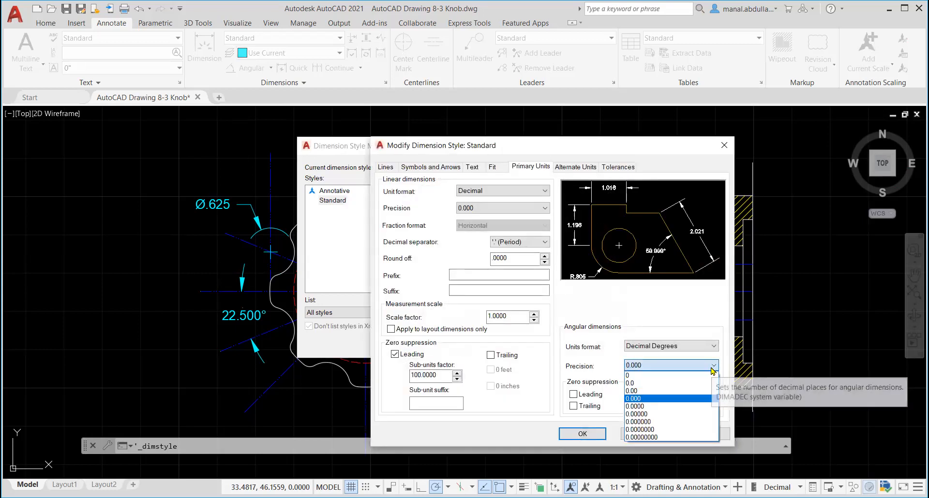
{"action": "left_click", "coordinate": [655, 384]}
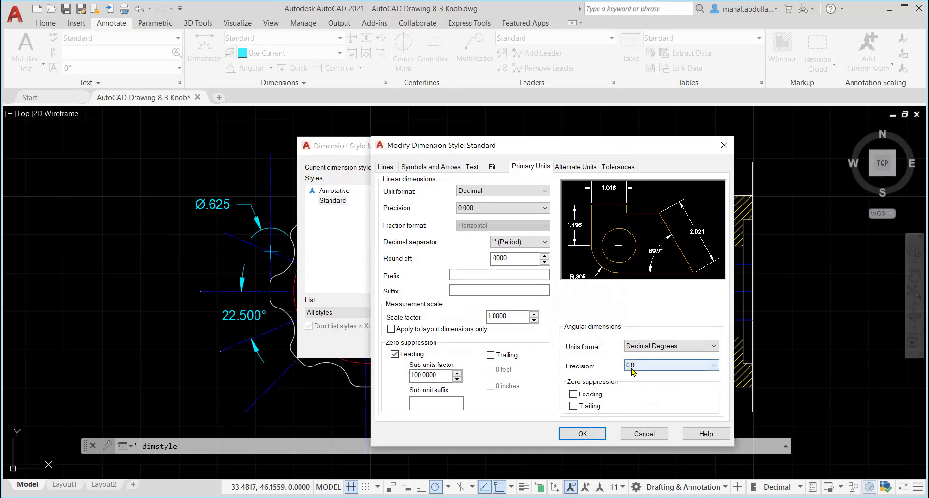
{"action": "left_click", "coordinate": [582, 436]}
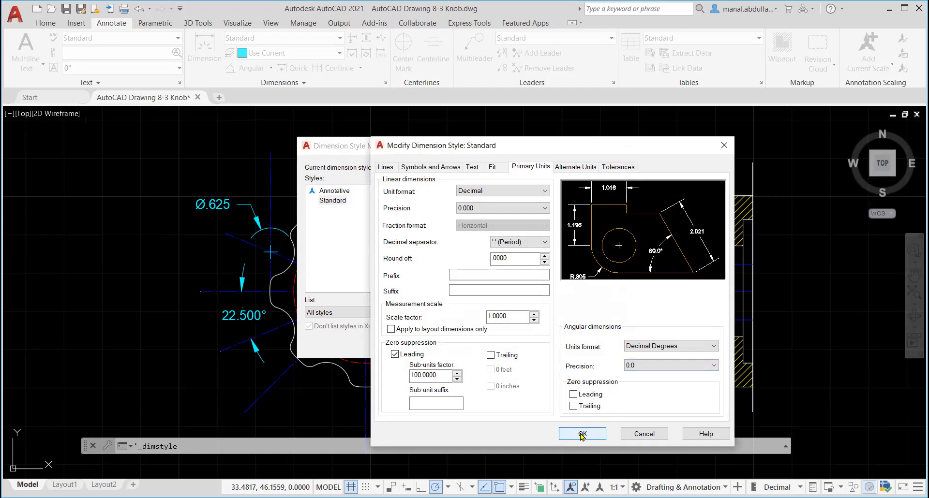
{"action": "left_click", "coordinate": [582, 436]}
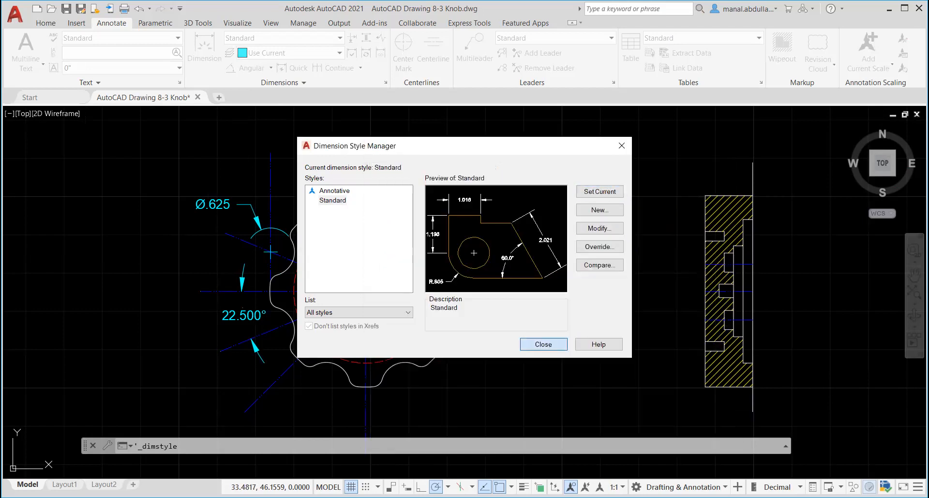
{"action": "left_click", "coordinate": [543, 344]}
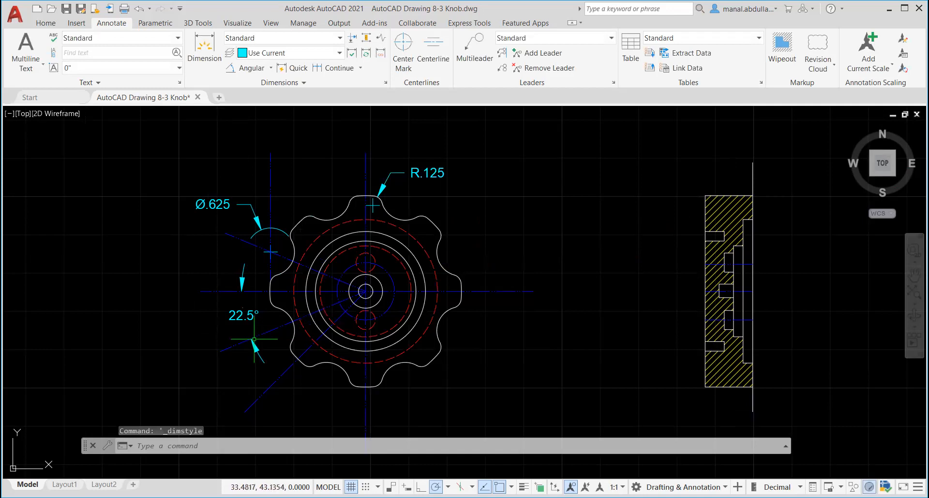
- Add an angular dimension between the horizontal centreline and the lowest diagonal radial centreline, placed outside the 22.5° dimension
{"action": "left_click", "coordinate": [249, 68]}
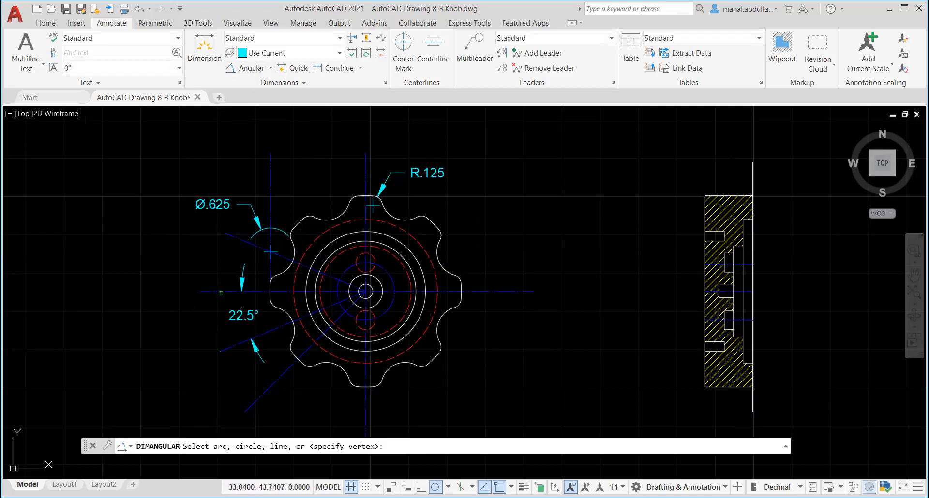
{"action": "left_click", "coordinate": [222, 293]}
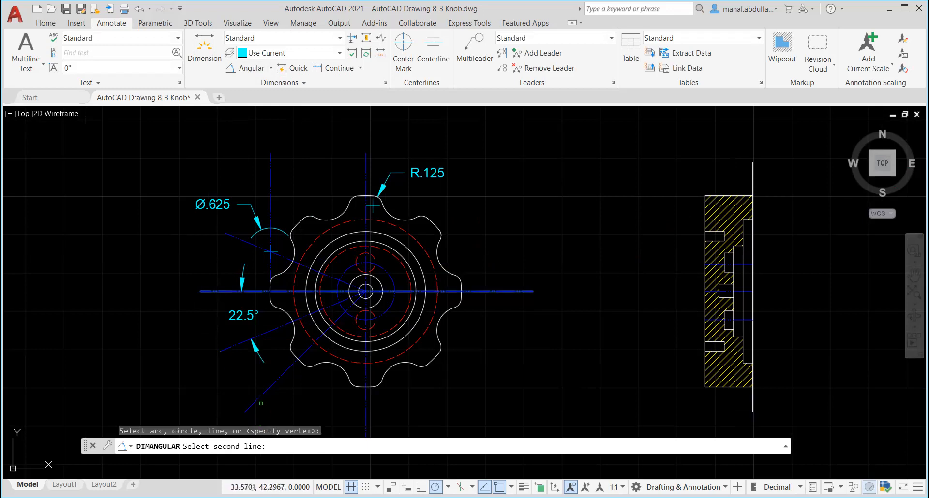
{"action": "left_click", "coordinate": [254, 406]}
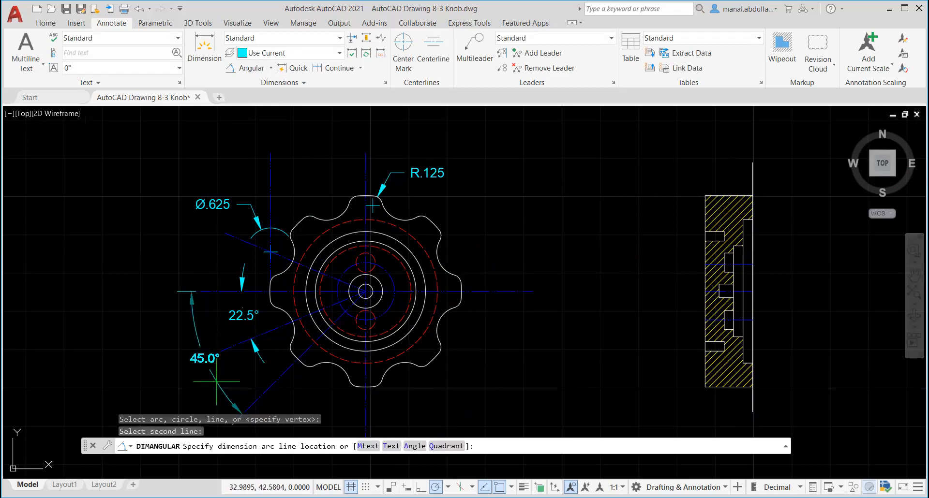
{"action": "left_click", "coordinate": [216, 381]}
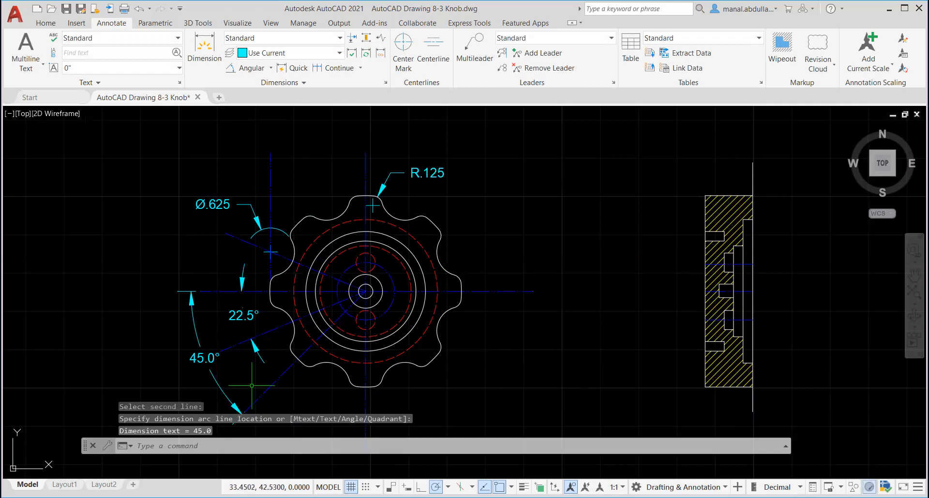
{"action": "key", "text": "Escape"}
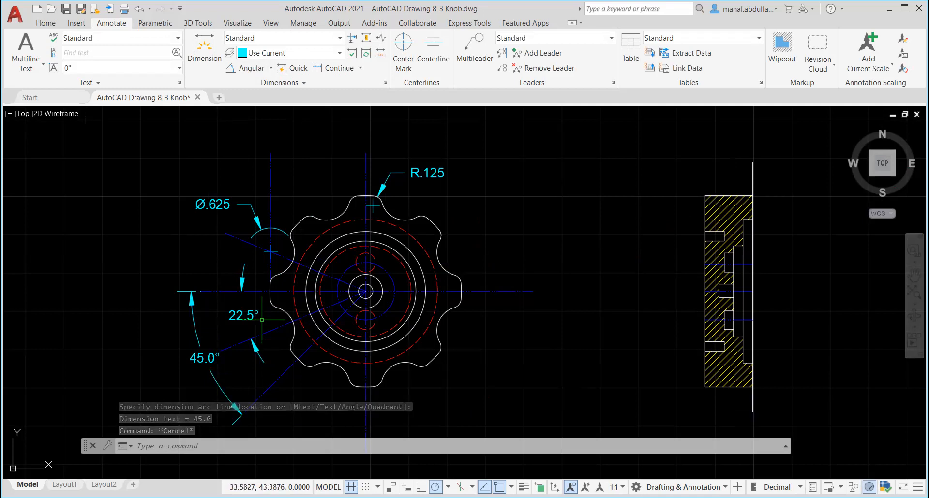
- Check the angular dimensions in the Drawing 8-3 reference image, and set the outer 45.0° dimension's own precision to 0
{"action": "scroll", "coordinate": [823, 323], "scroll_direction": "down", "scroll_amount": 4}
{"action": "middle_click_drag", "start_coordinate": [824, 325], "coordinate": [240, 326]}
{"action": "scroll", "coordinate": [378, 343], "scroll_direction": "up", "scroll_amount": 2}
{"action": "scroll", "coordinate": [386, 344], "scroll_direction": "up", "scroll_amount": 2}
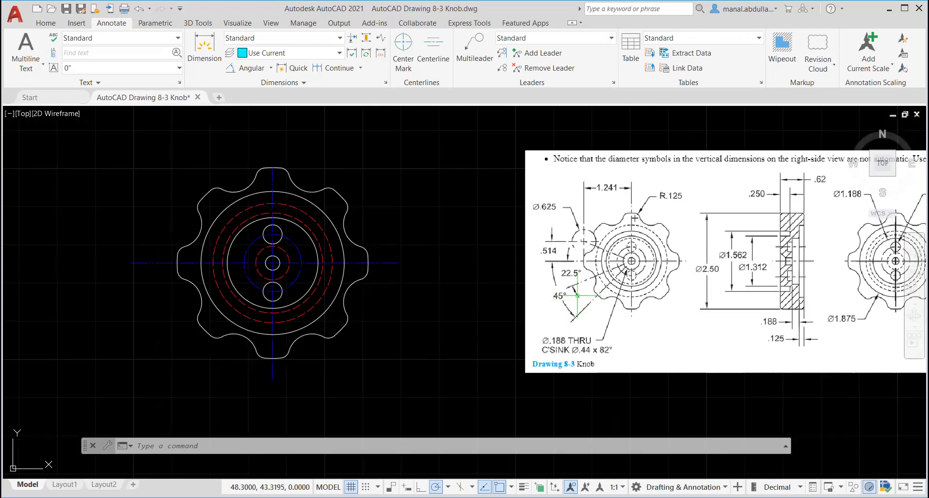
{"action": "scroll", "coordinate": [158, 295], "scroll_direction": "down", "scroll_amount": 4}
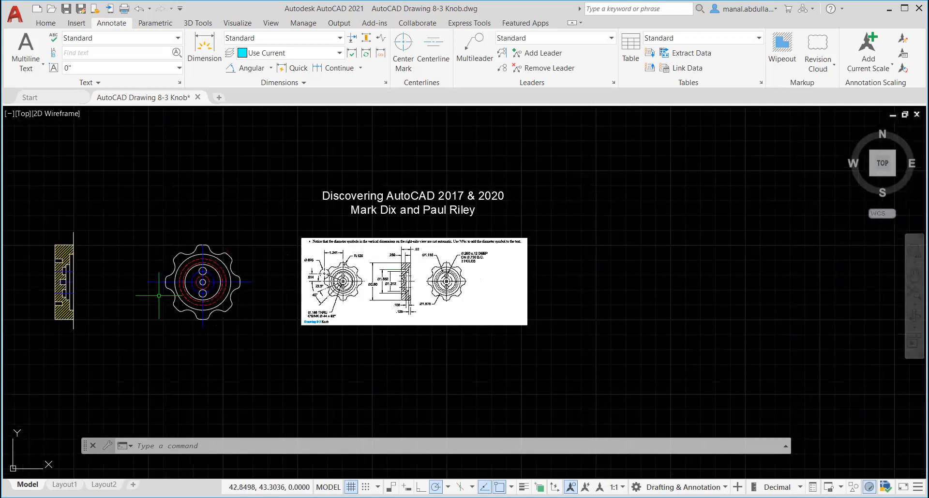
{"action": "middle_click_drag", "start_coordinate": [110, 297], "coordinate": [508, 316]}
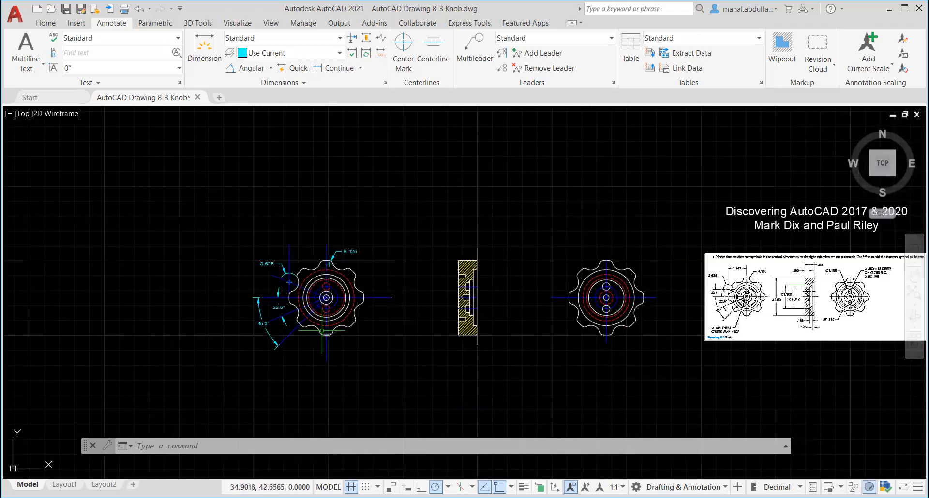
{"action": "scroll", "coordinate": [303, 332], "scroll_direction": "up", "scroll_amount": 4}
{"action": "scroll", "coordinate": [303, 332], "scroll_direction": "up", "scroll_amount": 2}
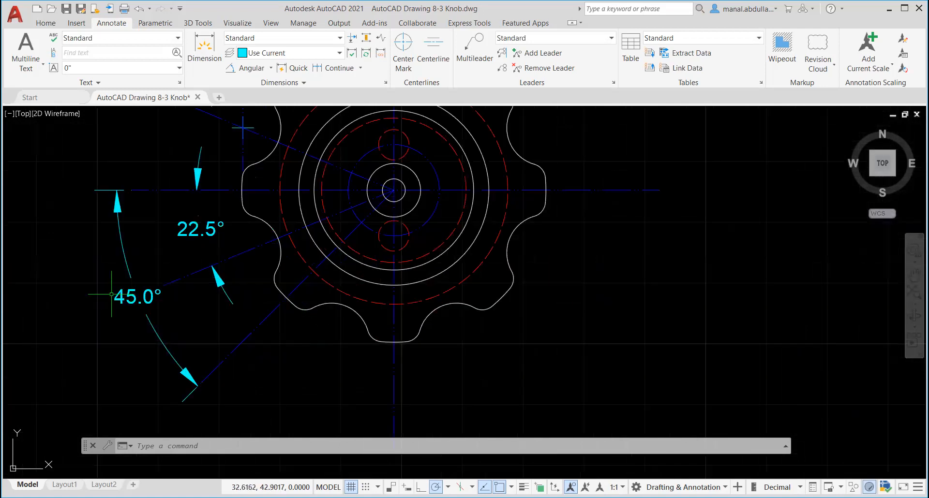
{"action": "left_click", "coordinate": [132, 297]}
{"action": "right_click", "coordinate": [131, 297]}
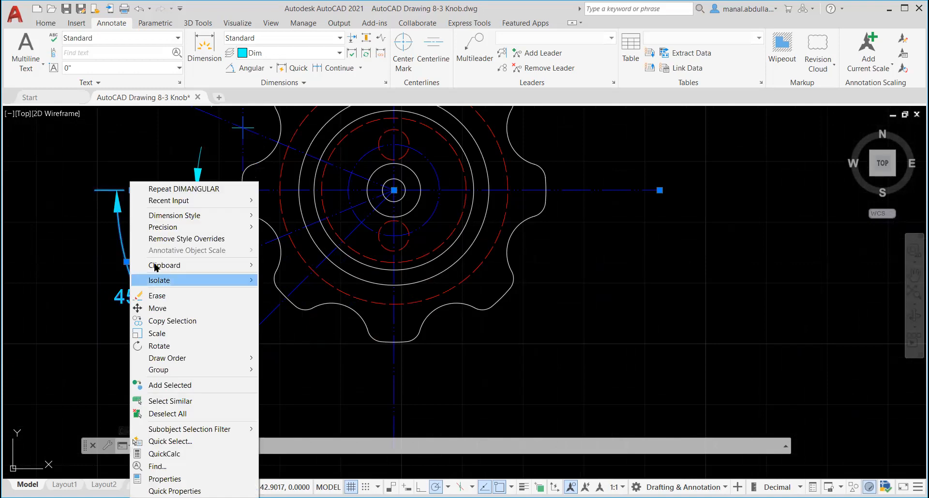
{"action": "mouse_move", "coordinate": [183, 230]}
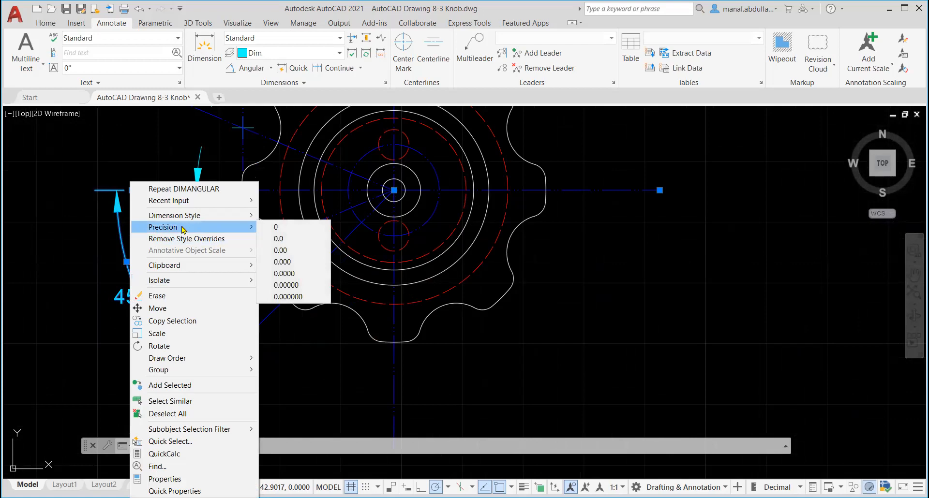
{"action": "left_click", "coordinate": [277, 229]}
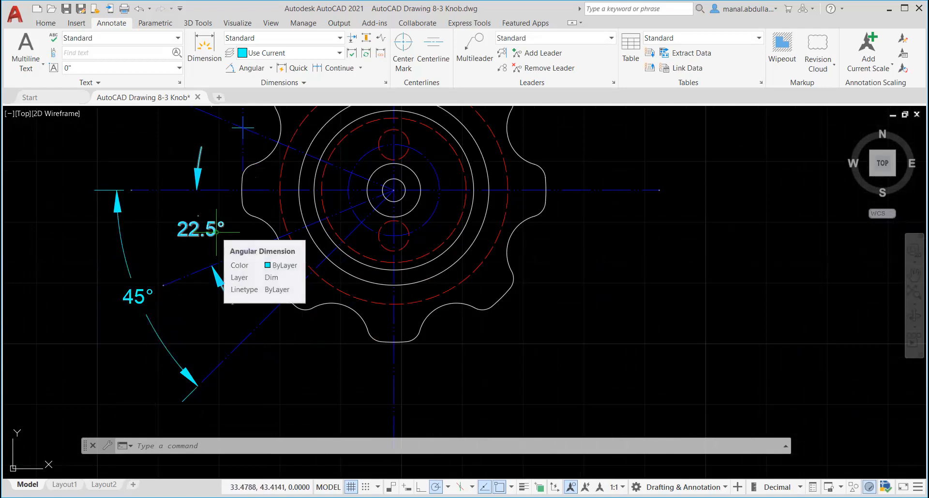
{"action": "scroll", "coordinate": [460, 324], "scroll_direction": "down", "scroll_amount": 4}
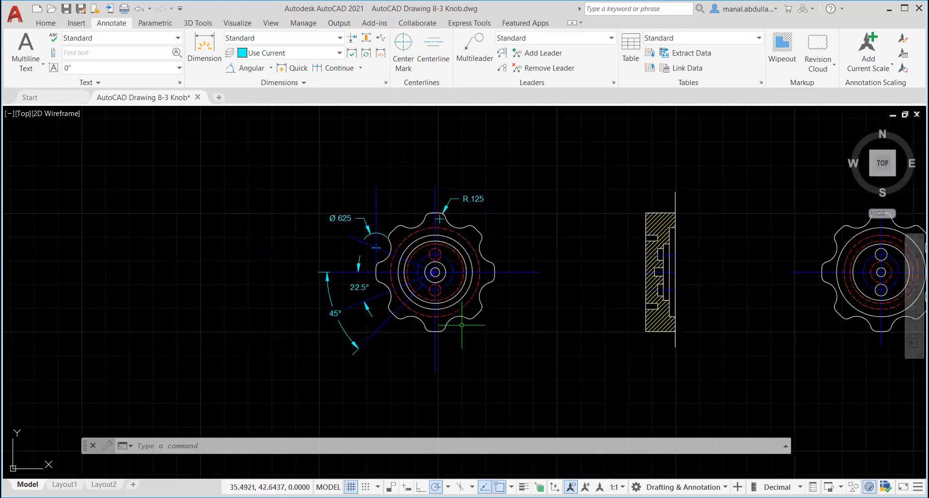
{"action": "mouse_move", "coordinate": [571, 324]}
{"action": "middle_mouse_down"}
{"action": "mouse_move", "coordinate": [585, 323]}
{"action": "mouse_move", "coordinate": [355, 322]}
{"action": "middle_mouse_up"}
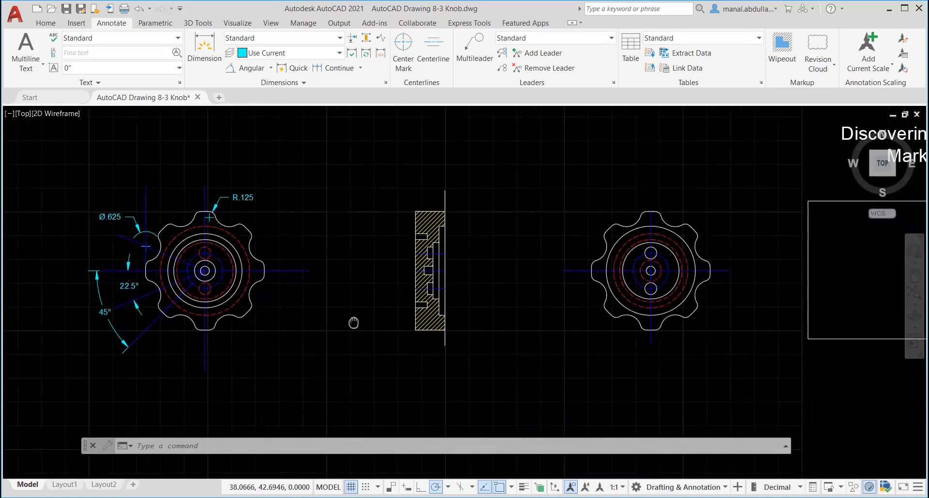
{"action": "left_click", "coordinate": [270, 66]}
{"action": "left_click", "coordinate": [257, 87]}
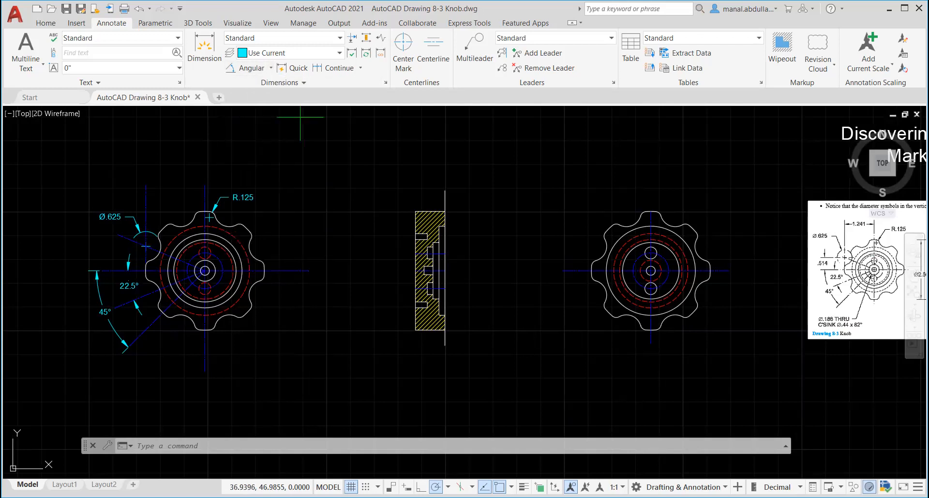
{"action": "scroll", "coordinate": [155, 273], "scroll_direction": "up", "scroll_amount": 4}
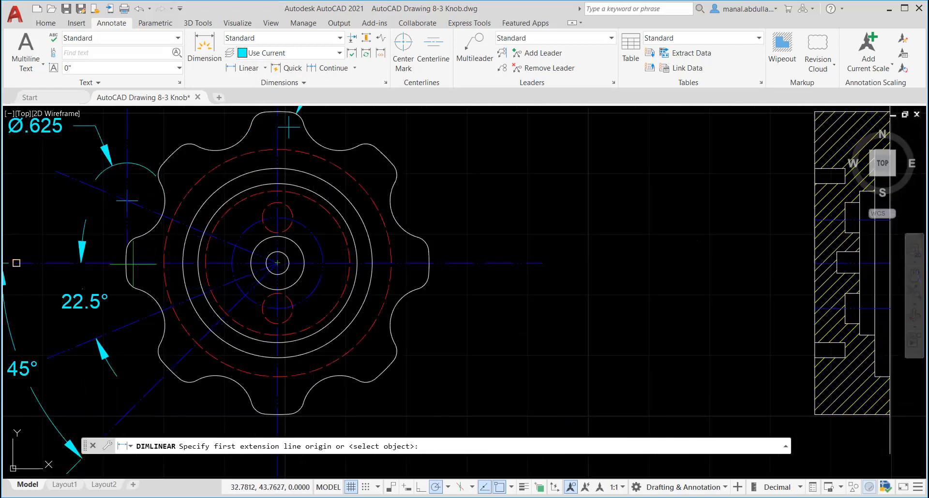
{"action": "left_click", "coordinate": [126, 262]}
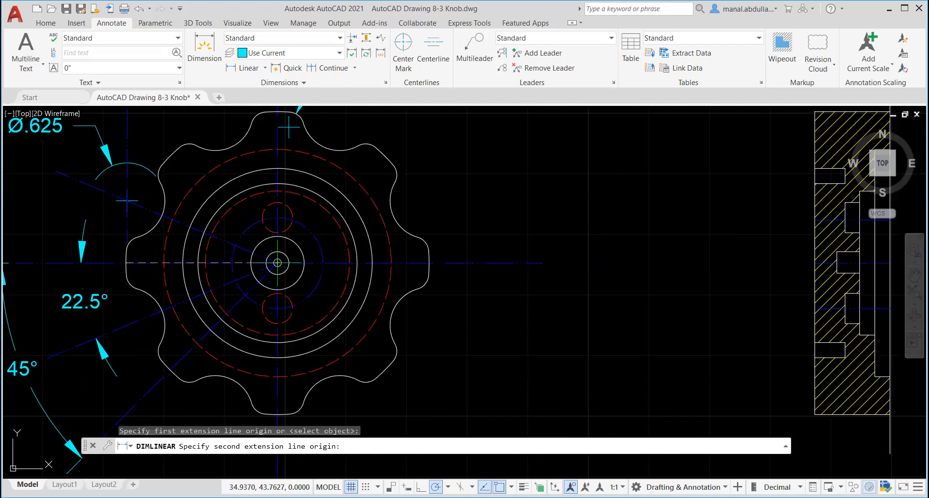
{"action": "left_click", "coordinate": [277, 263]}
{"action": "middle_click_drag", "start_coordinate": [246, 176], "coordinate": [263, 285]}
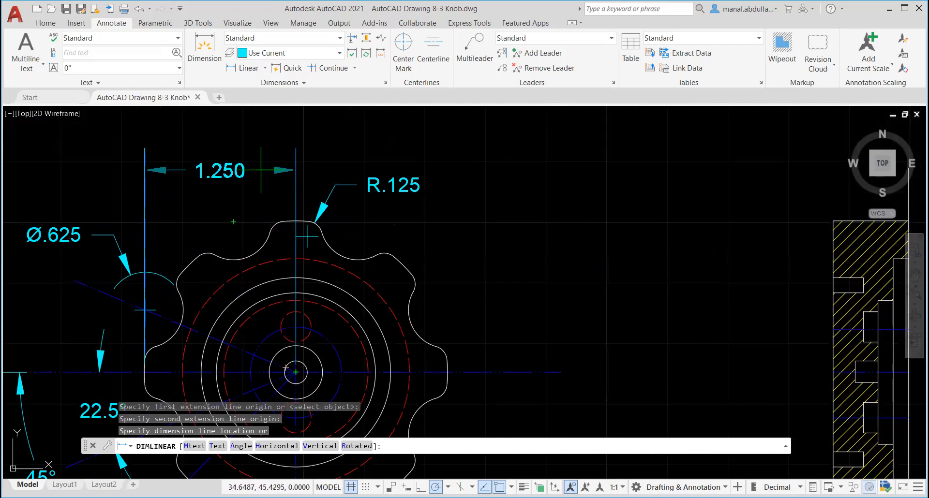
{"action": "key", "text": "Escape"}
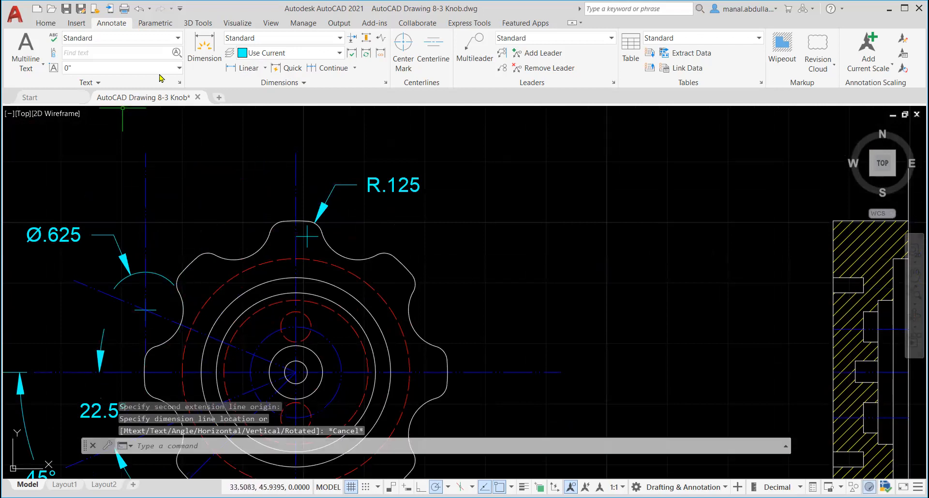
- Add a horizontal linear dimension from the knob's centre to the centre of the upper-left scallop arc, placed above the outline
{"action": "left_click", "coordinate": [245, 67]}
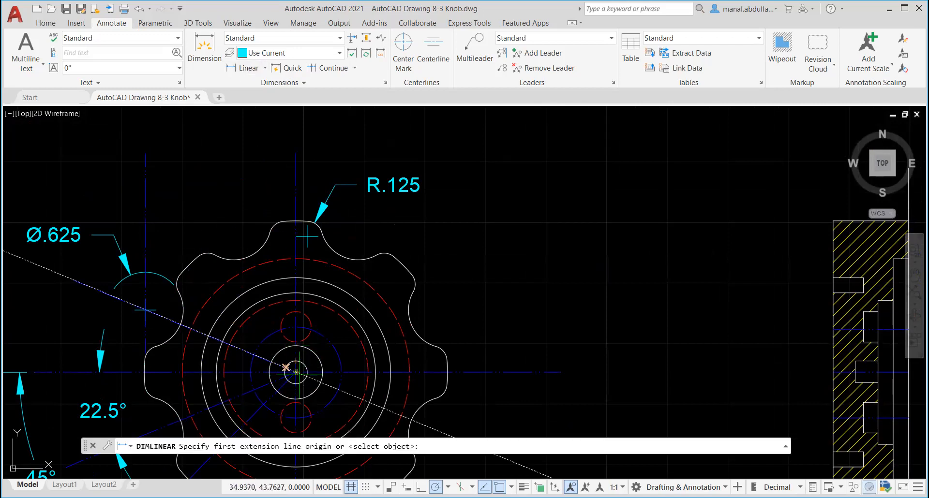
{"action": "scroll", "coordinate": [286, 368], "scroll_direction": "up", "scroll_amount": 4}
{"action": "left_click", "coordinate": [275, 368]}
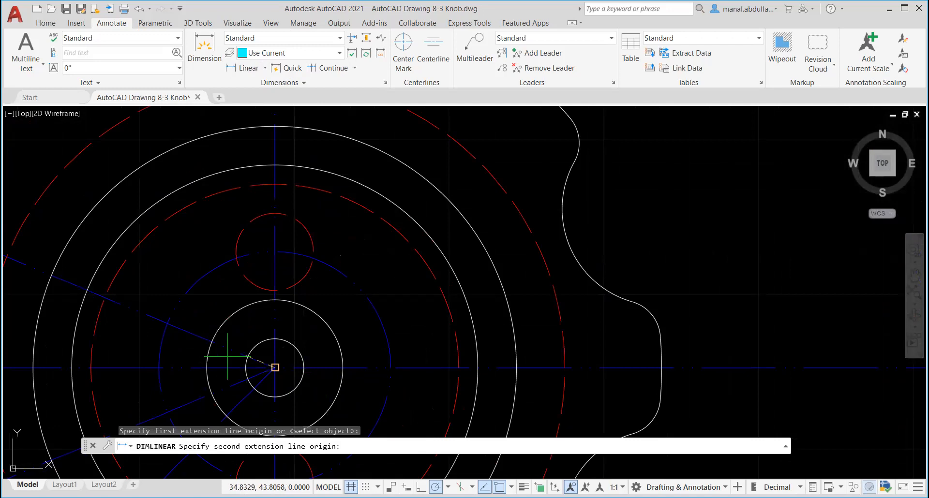
{"action": "scroll", "coordinate": [222, 355], "scroll_direction": "down", "scroll_amount": 4}
{"action": "left_click", "coordinate": [94, 297]}
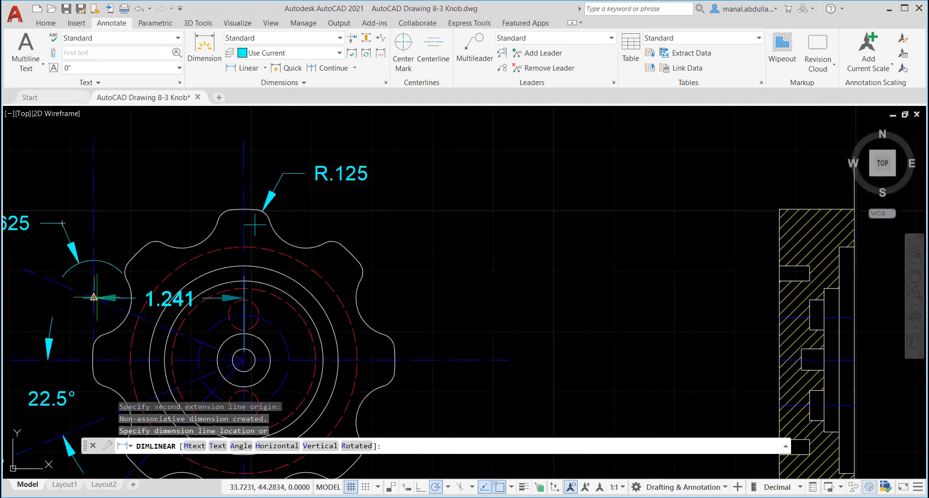
{"action": "left_click", "coordinate": [149, 158]}
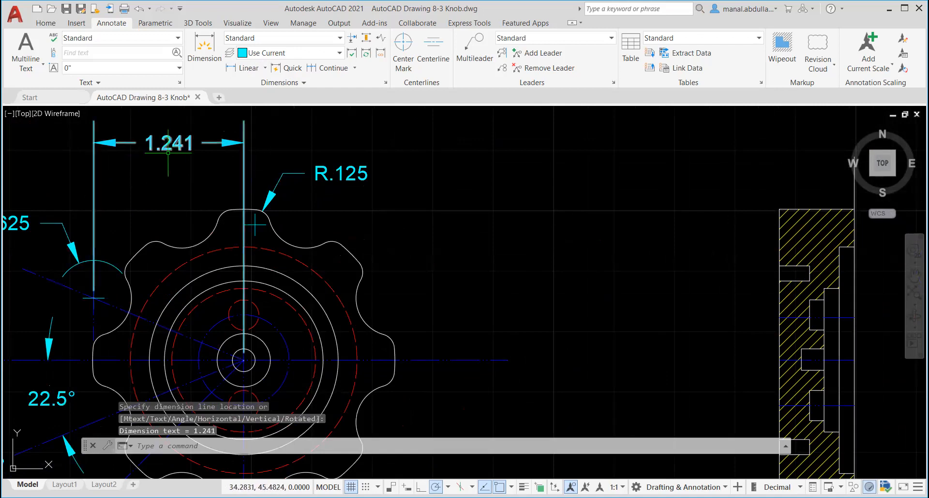
- Examine the text and arrowhead settings of the Standard dimension style, leaving them without making changes
{"action": "scroll", "coordinate": [428, 285], "scroll_direction": "down", "scroll_amount": 2}
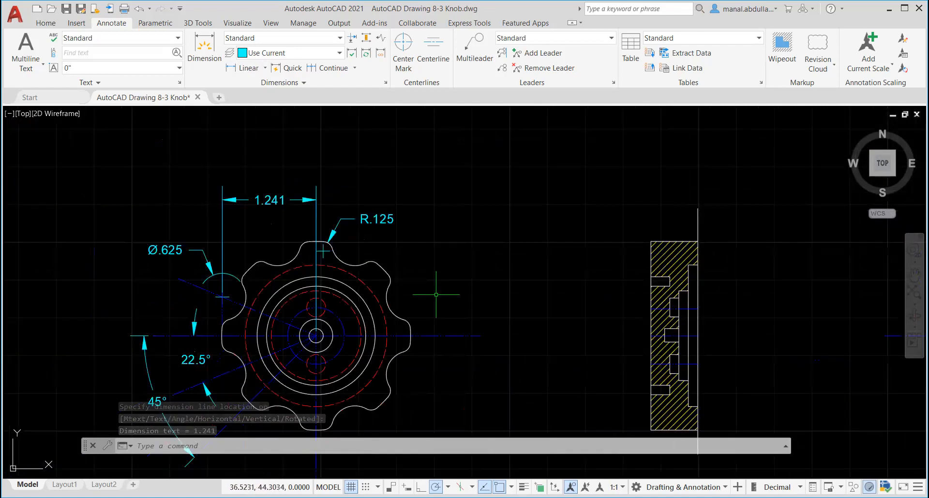
{"action": "middle_click_drag", "start_coordinate": [485, 311], "coordinate": [486, 249]}
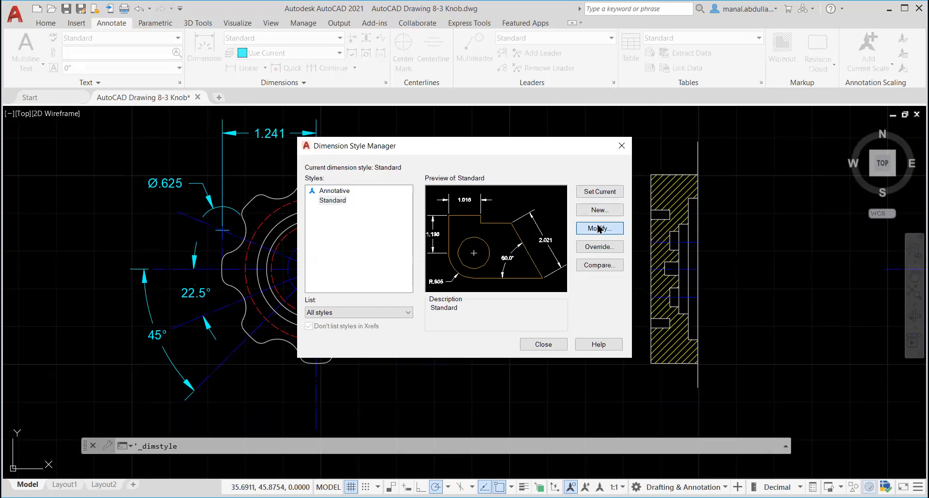
{"action": "left_click", "coordinate": [599, 228]}
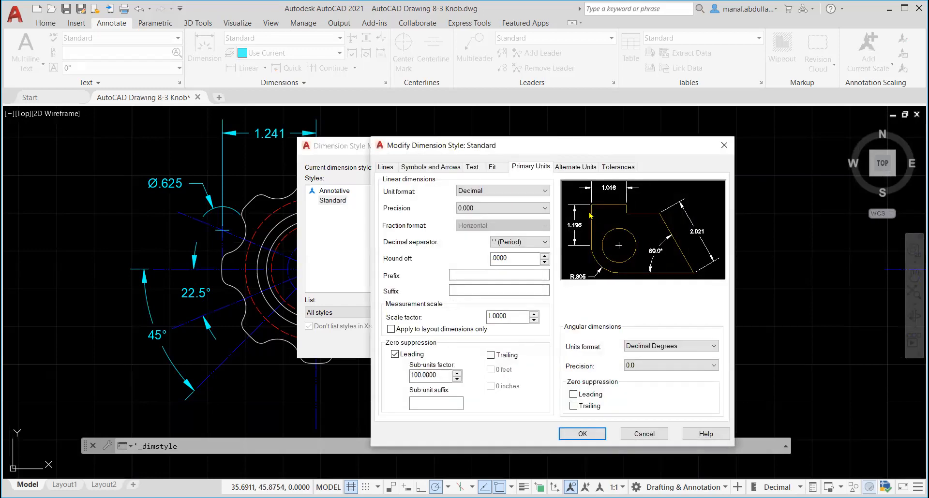
{"action": "left_click", "coordinate": [472, 167]}
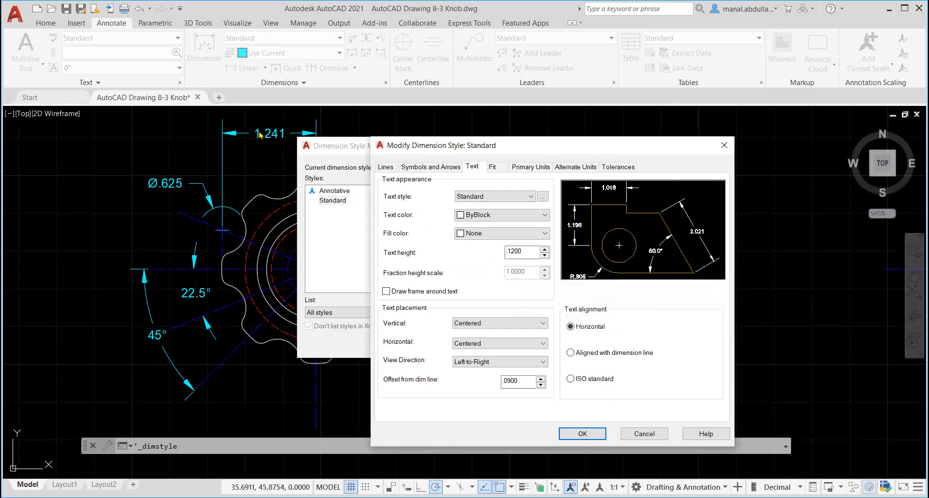
{"action": "left_click", "coordinate": [432, 167]}
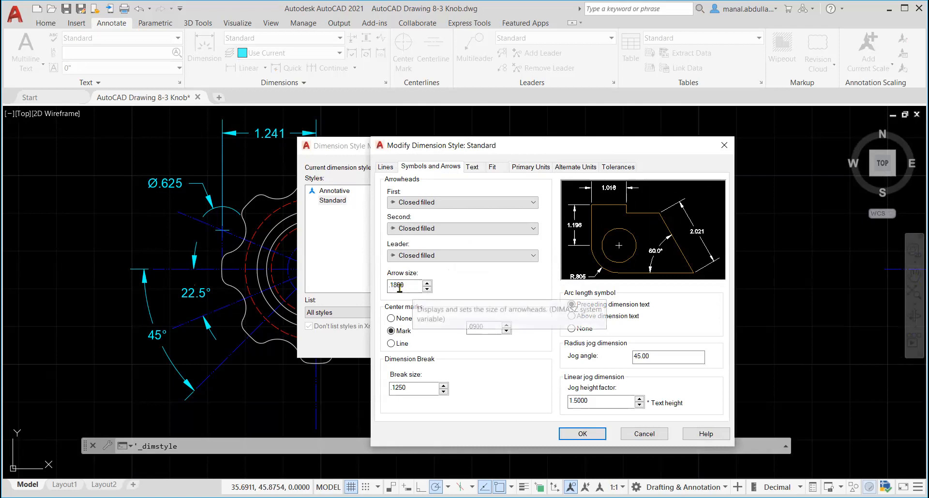
{"action": "left_click", "coordinate": [653, 438]}
{"action": "left_click", "coordinate": [621, 146]}
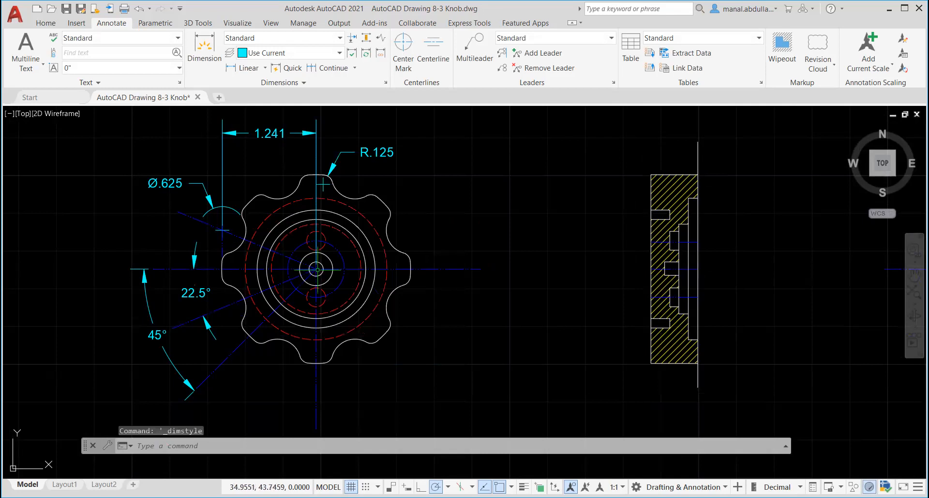
- Add a vertical linear dimension for the full height of the hatched section view, placed on the side facing the front view
{"action": "middle_click_drag", "start_coordinate": [764, 315], "coordinate": [622, 311]}
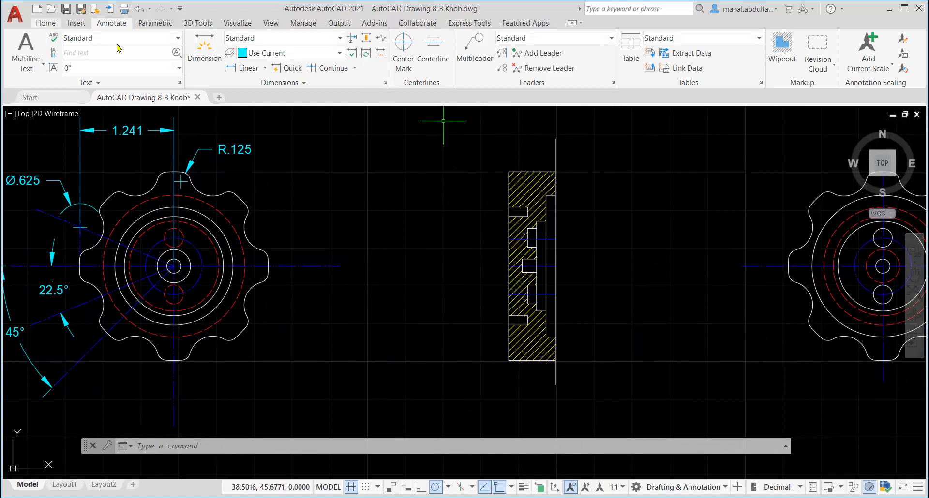
{"action": "left_click", "coordinate": [243, 69]}
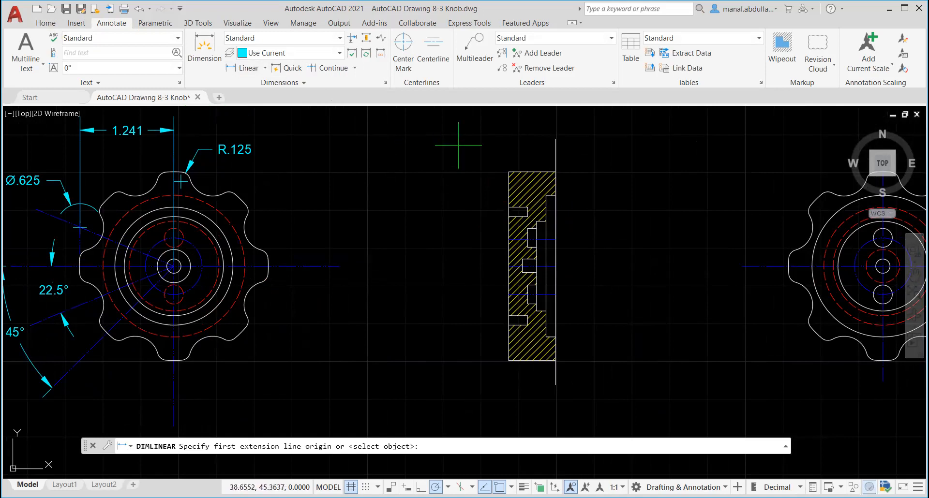
{"action": "left_click", "coordinate": [508, 360]}
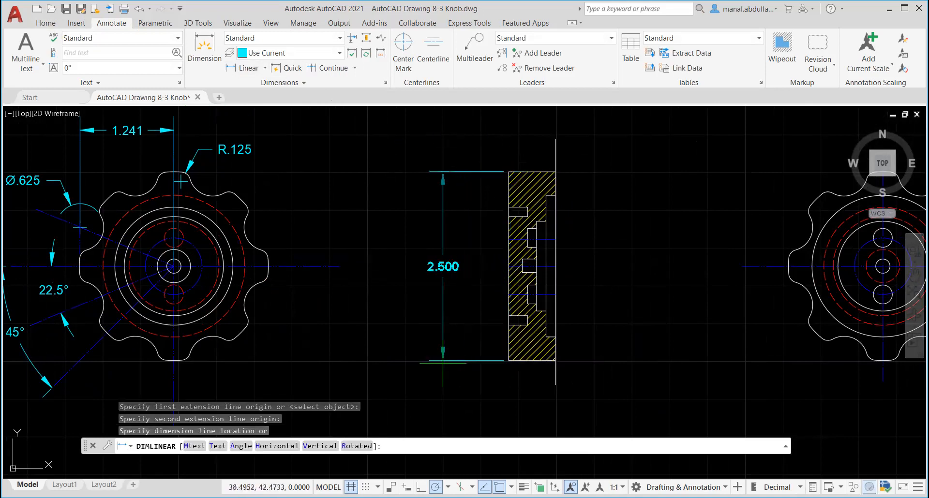
{"action": "left_click", "coordinate": [417, 363]}
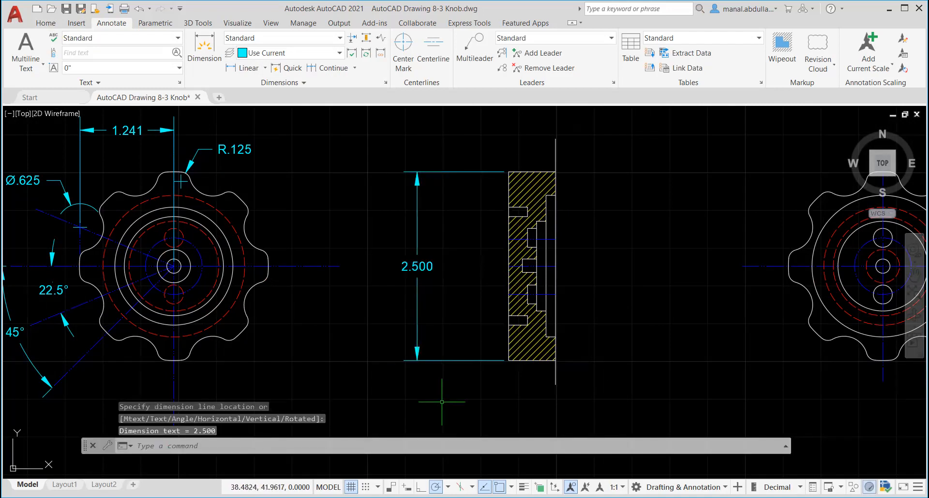
- Set the precision of the section view's overall height dimension to 0.00
{"action": "left_click", "coordinate": [421, 266]}
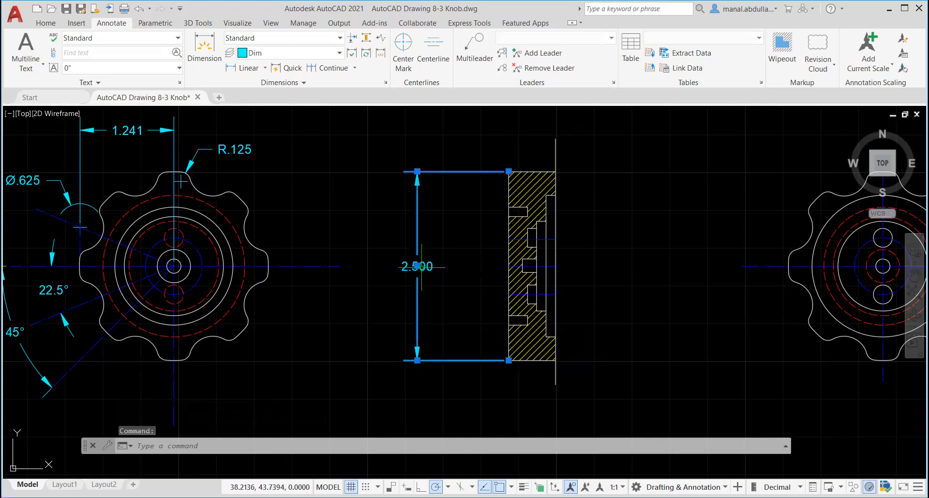
{"action": "right_click", "coordinate": [421, 266]}
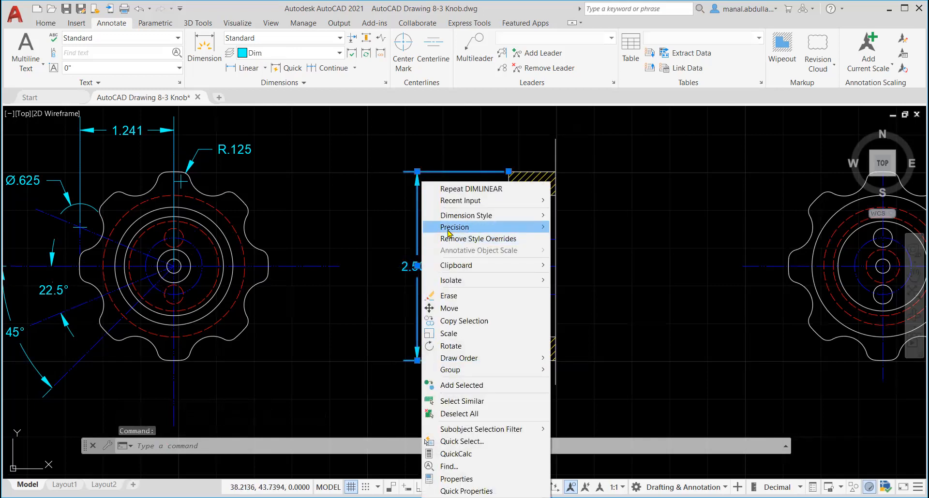
{"action": "mouse_move", "coordinate": [449, 233]}
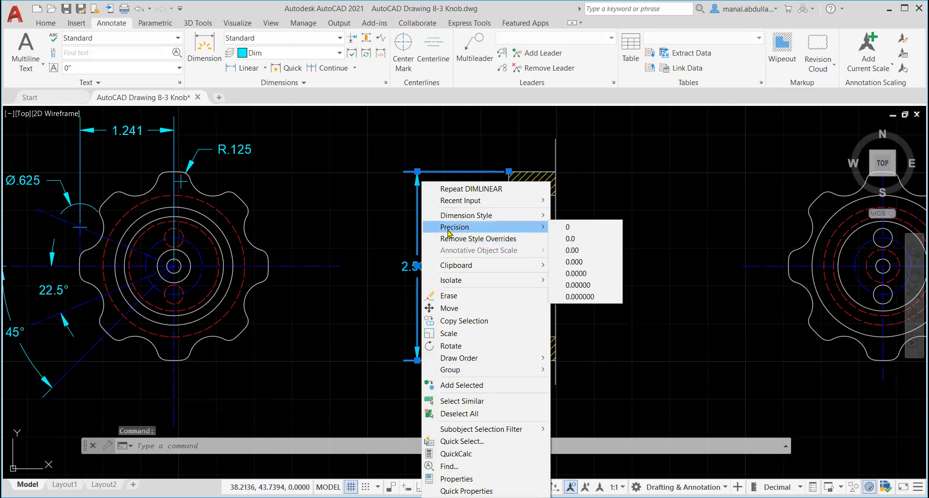
{"action": "left_click", "coordinate": [586, 250]}
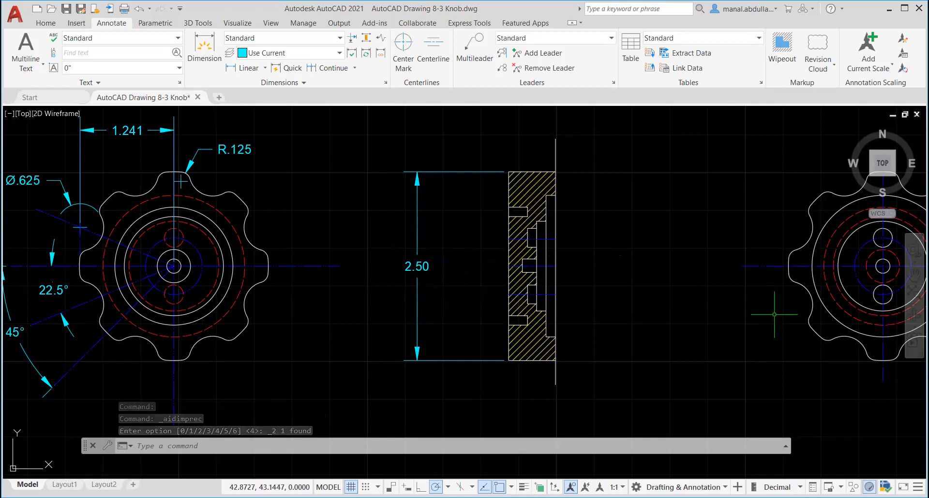
- Check the section view's dimensions and the diameter-symbol note in the Drawing 8-3 reference image
{"action": "scroll", "coordinate": [774, 319], "scroll_direction": "down", "scroll_amount": 2}
{"action": "mouse_move", "coordinate": [809, 334]}
{"action": "middle_mouse_down"}
{"action": "mouse_move", "coordinate": [512, 332]}
{"action": "mouse_move", "coordinate": [193, 309]}
{"action": "middle_mouse_up"}
{"action": "scroll", "coordinate": [610, 257], "scroll_direction": "up", "scroll_amount": 3}
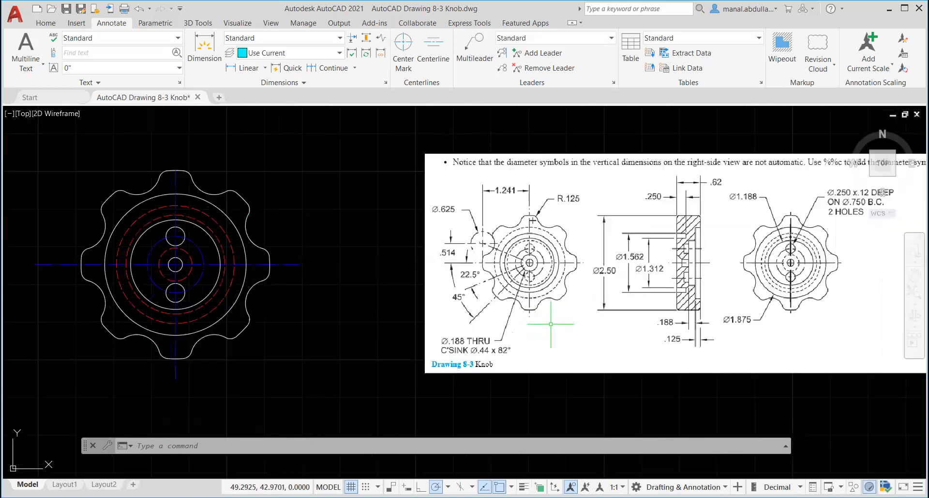
{"action": "scroll", "coordinate": [611, 278], "scroll_direction": "up", "scroll_amount": 2}
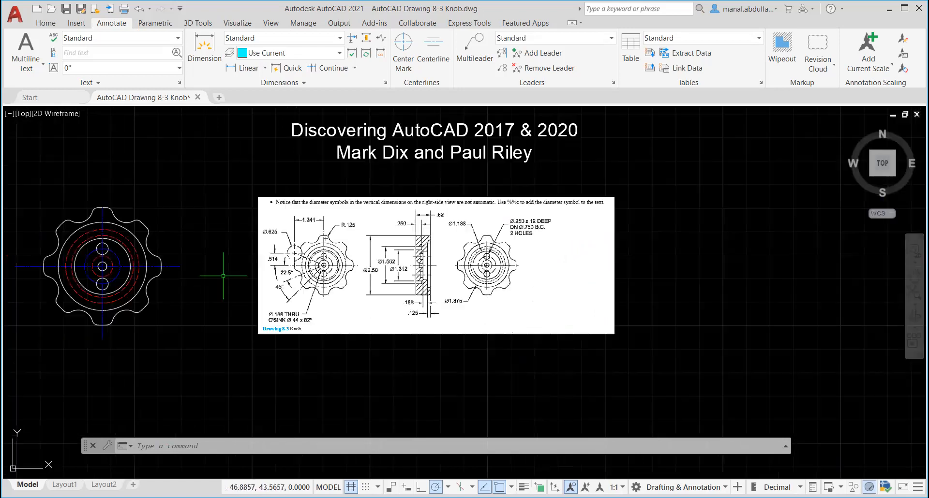
{"action": "scroll", "coordinate": [225, 268], "scroll_direction": "down", "scroll_amount": 4}
{"action": "scroll", "coordinate": [169, 278], "scroll_direction": "down", "scroll_amount": 2}
{"action": "middle_click_drag", "start_coordinate": [80, 276], "coordinate": [444, 303]}
{"action": "scroll", "coordinate": [309, 318], "scroll_direction": "up", "scroll_amount": 4}
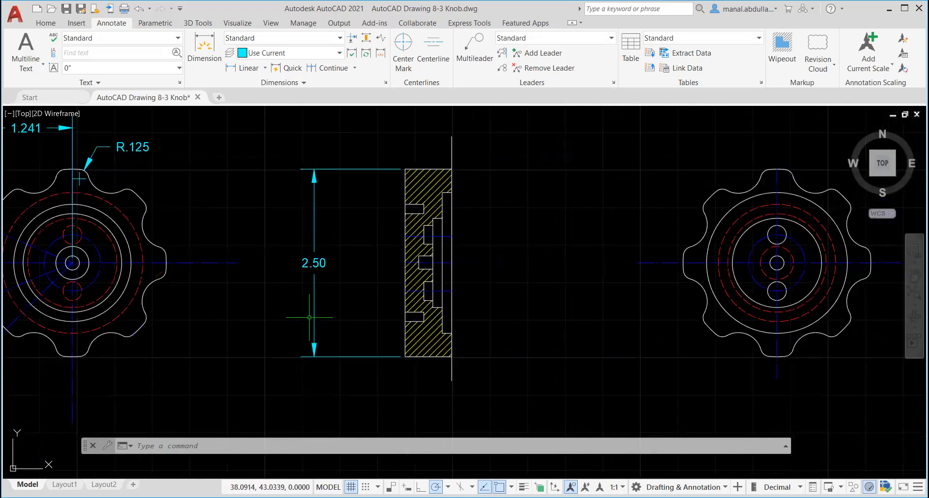
- Prefix the section view's overall height dimension text with a diameter symbol using %%c, without a space before the number
{"action": "scroll", "coordinate": [309, 317], "scroll_direction": "up", "scroll_amount": 2}
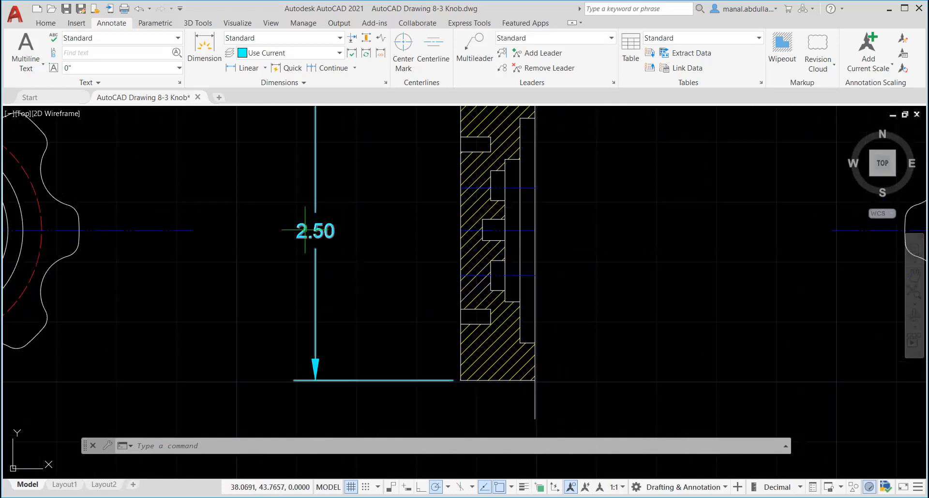
{"action": "mouse_move", "coordinate": [302, 230]}
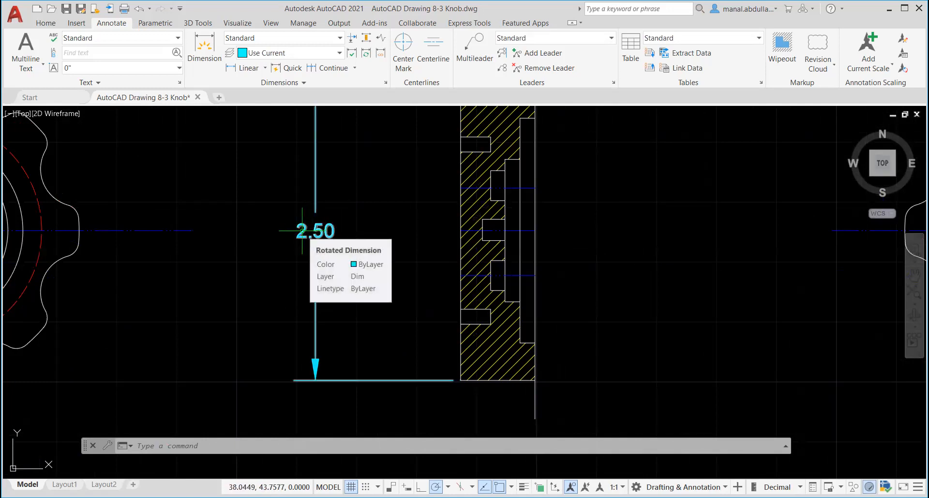
{"action": "left_click", "coordinate": [302, 231]}
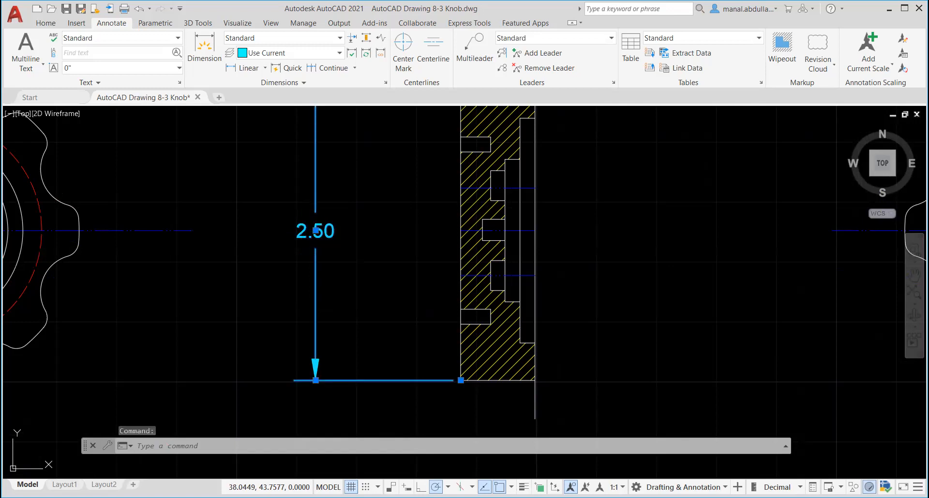
{"action": "double_click", "coordinate": [299, 234]}
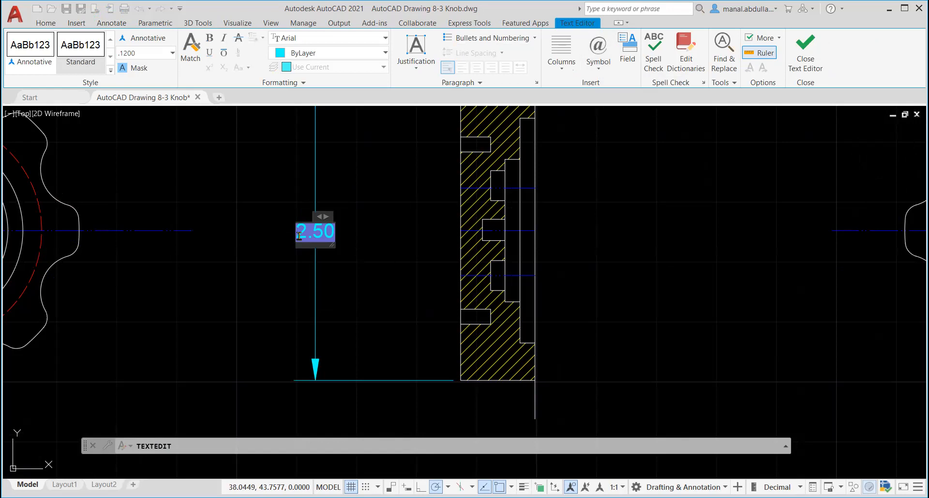
{"action": "type", "text": "%%c"}
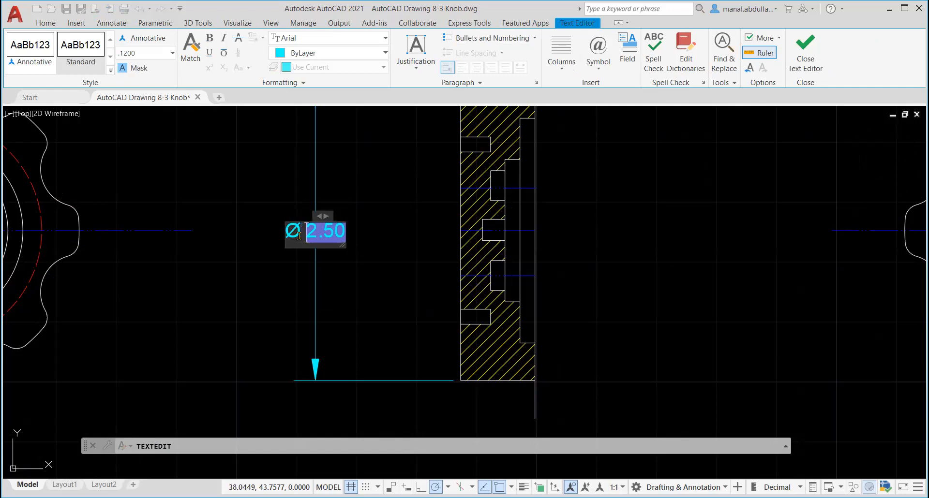
{"action": "key", "text": "BackSpace"}
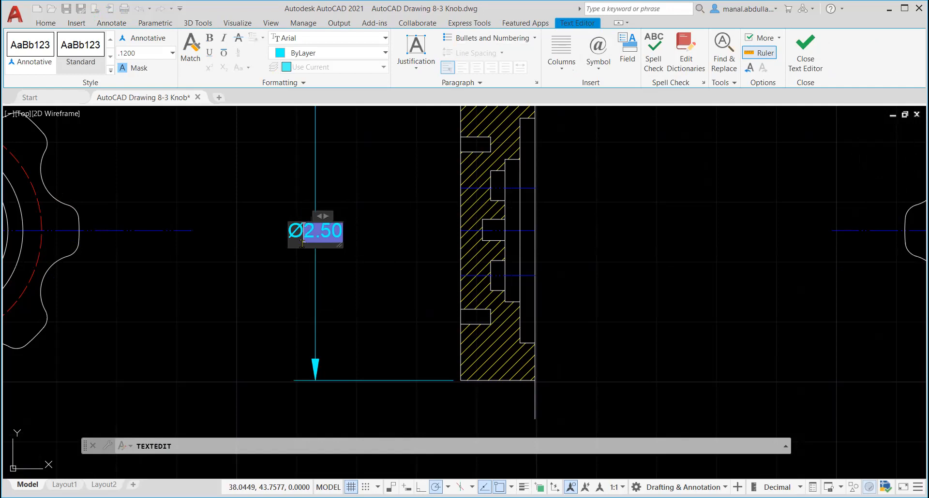
{"action": "left_click", "coordinate": [297, 279]}
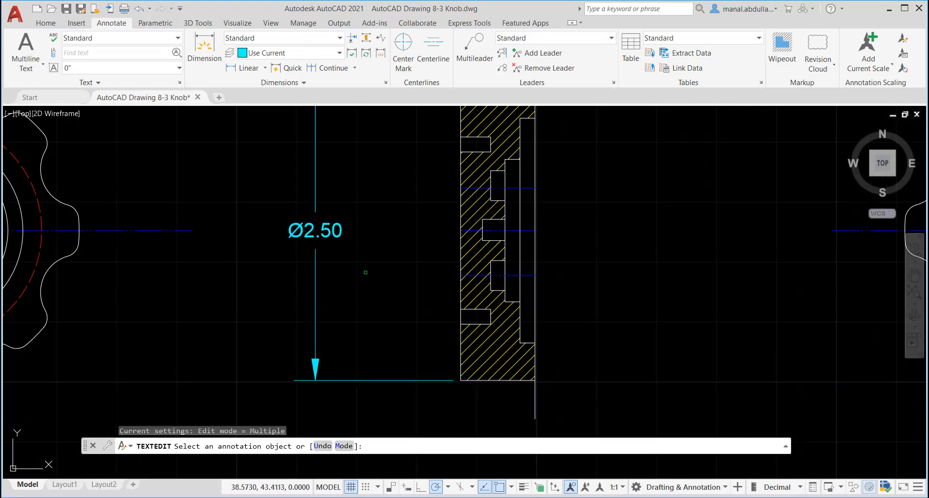
- Add a vertical linear dimension between the outer edges of the section view's two face grooves, placed inside the Ø2.50 dimension
{"action": "scroll", "coordinate": [365, 247], "scroll_direction": "down", "scroll_amount": 2}
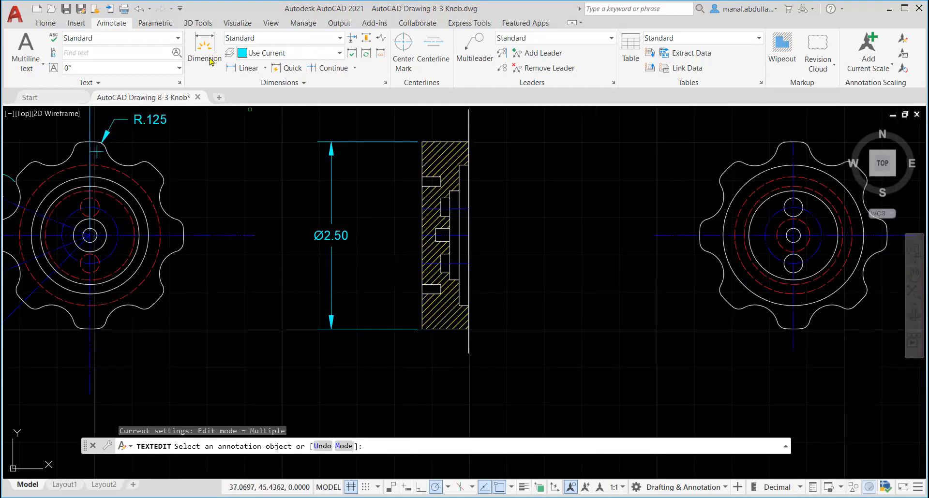
{"action": "left_click", "coordinate": [242, 68]}
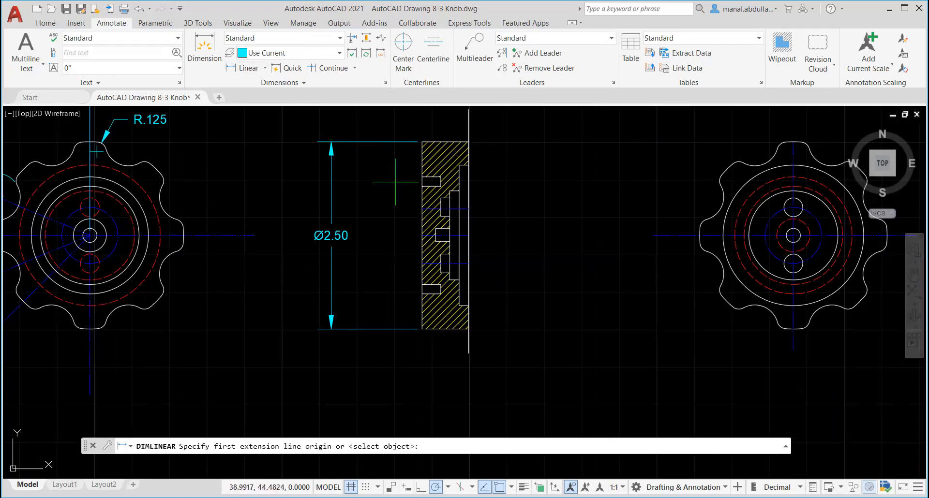
{"action": "left_click", "coordinate": [422, 177]}
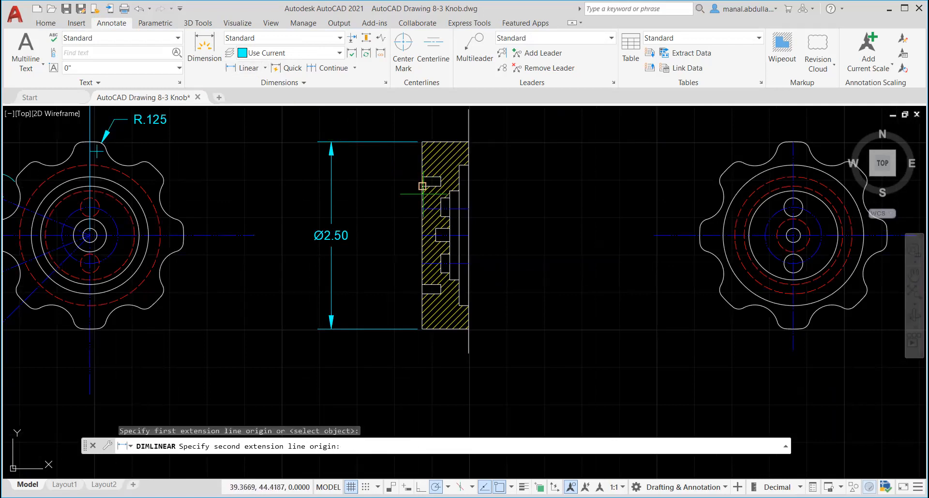
{"action": "left_click", "coordinate": [422, 285]}
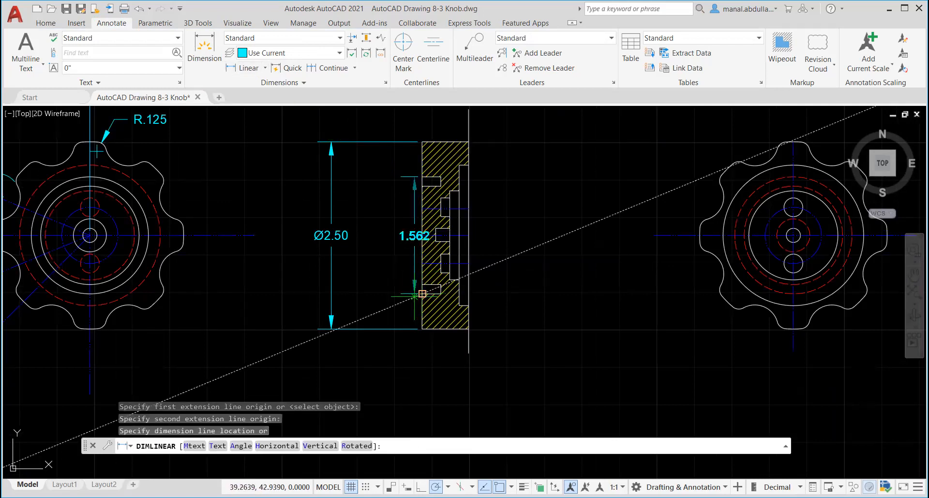
{"action": "left_click", "coordinate": [375, 293]}
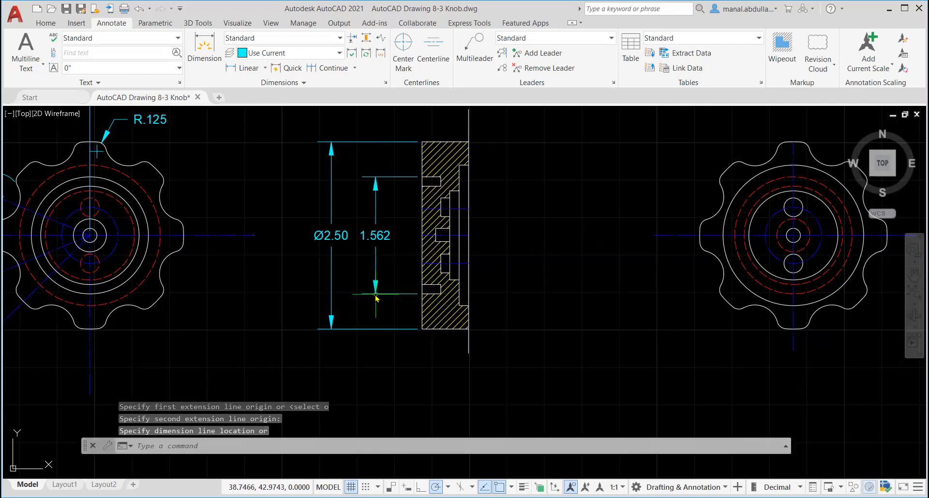
- Prefix the groove dimension's text with a diameter symbol using %%c
{"action": "left_click", "coordinate": [376, 235]}
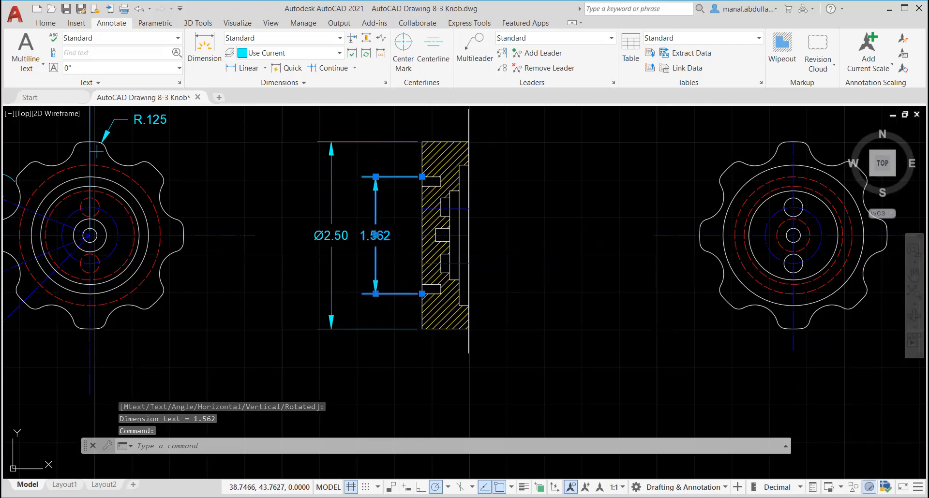
{"action": "double_click", "coordinate": [370, 236]}
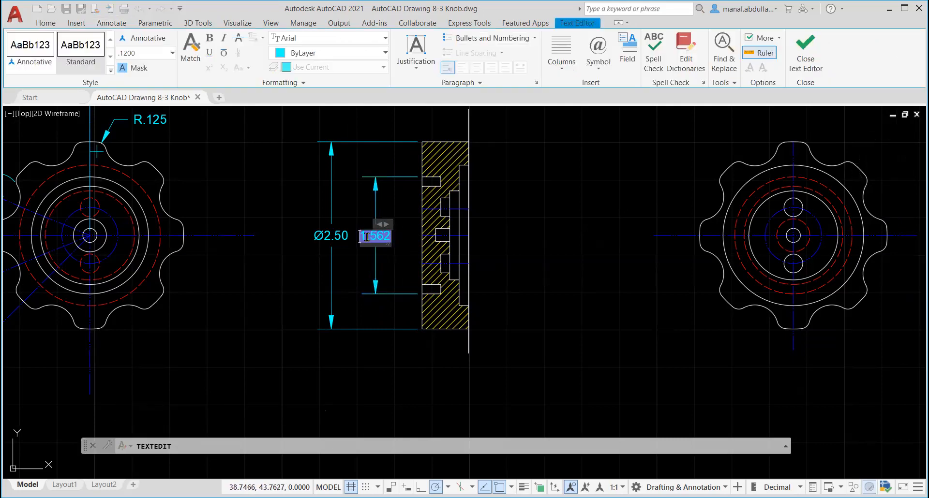
{"action": "type", "text": "%%c"}
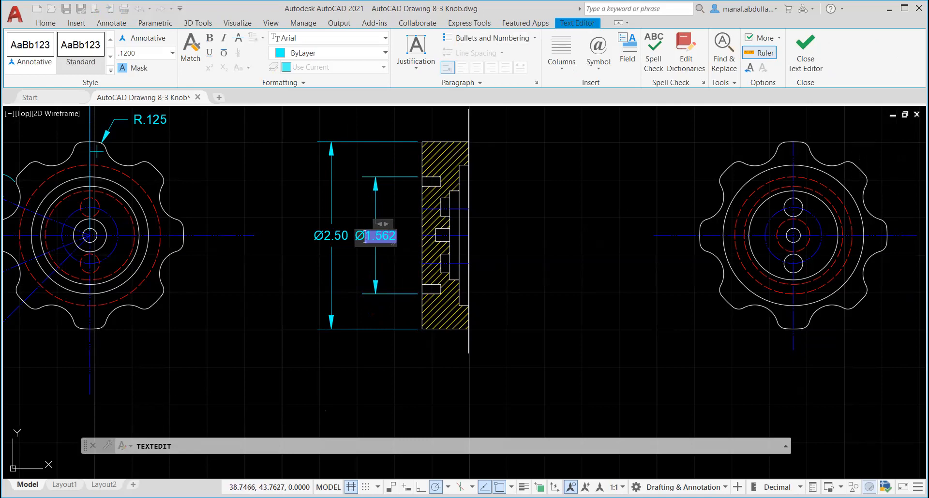
{"action": "left_click", "coordinate": [368, 257]}
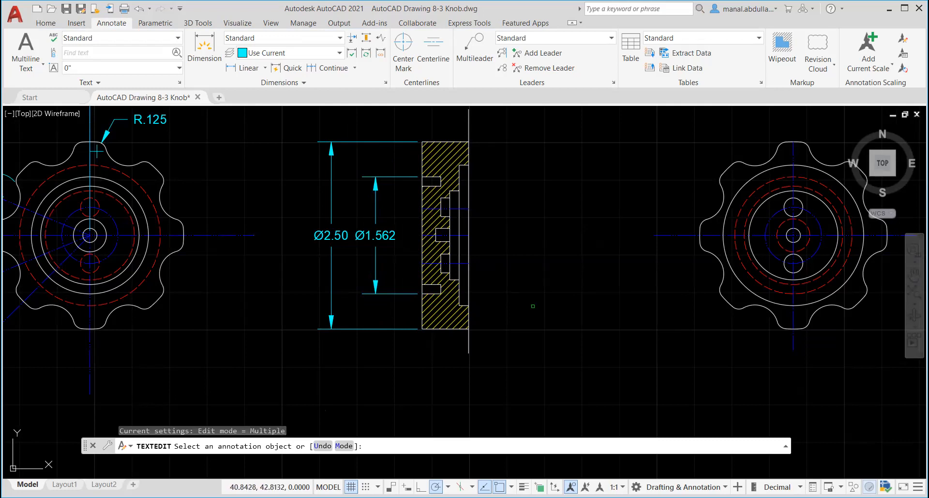
- Add a horizontal linear dimension across the section view's full thickness, placed above its upper edge
{"action": "middle_click_drag", "start_coordinate": [519, 280], "coordinate": [520, 365]}
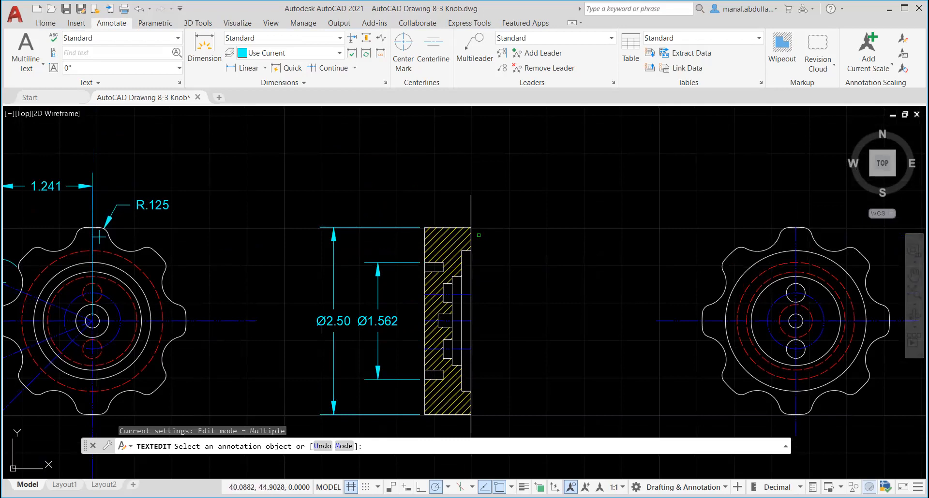
{"action": "left_click", "coordinate": [244, 68]}
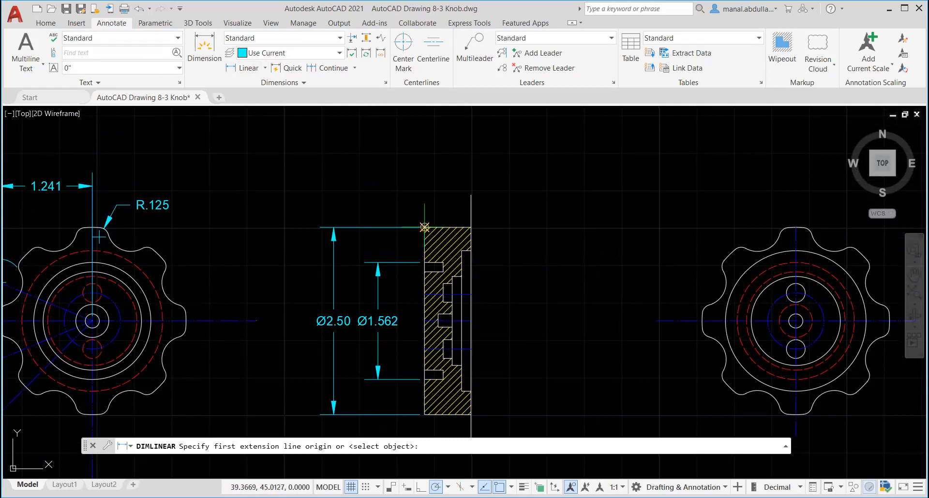
{"action": "scroll", "coordinate": [438, 224], "scroll_direction": "up", "scroll_amount": 4}
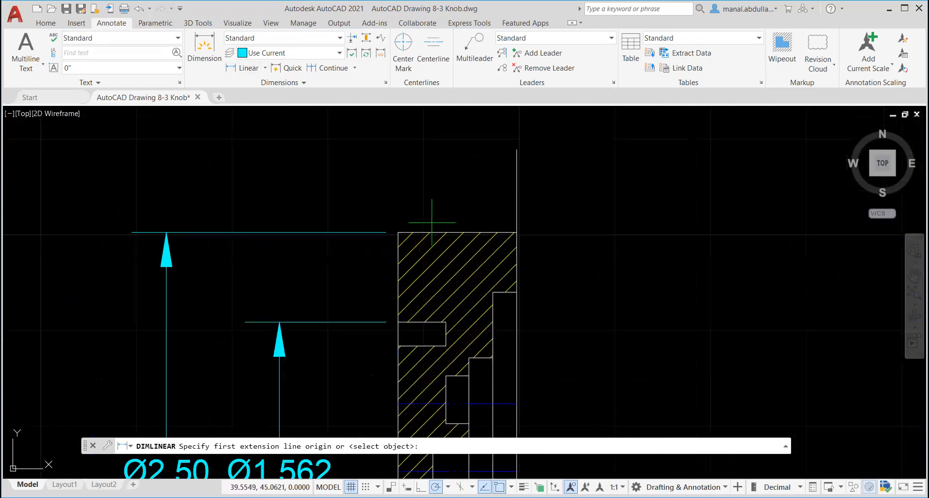
{"action": "left_click", "coordinate": [398, 232]}
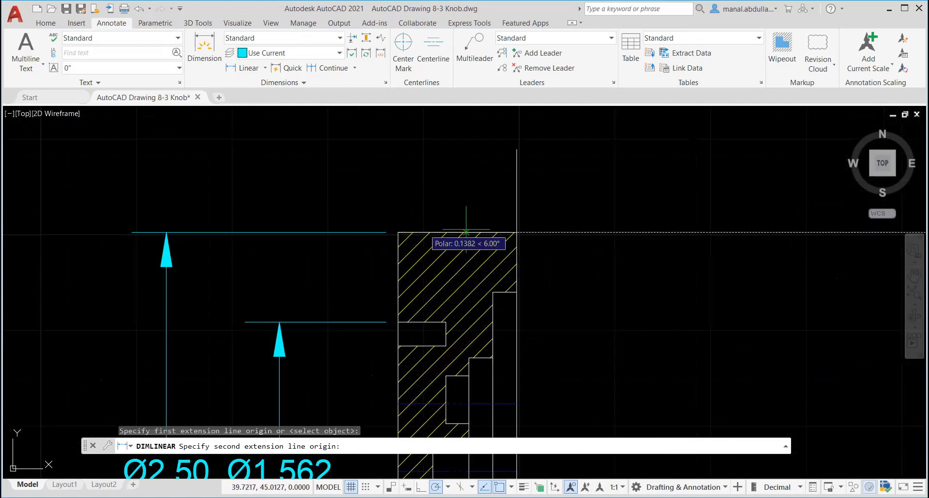
{"action": "left_click", "coordinate": [517, 233]}
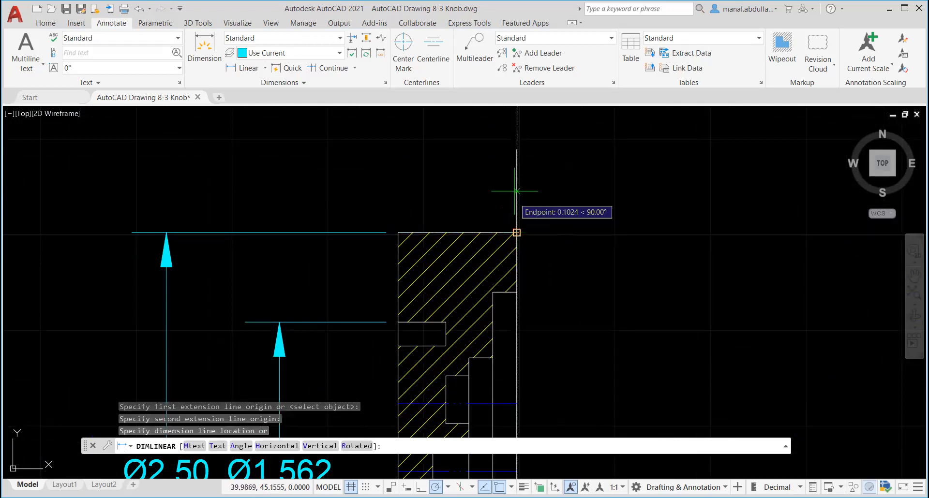
{"action": "scroll", "coordinate": [512, 154], "scroll_direction": "down", "scroll_amount": 2}
{"action": "left_click", "coordinate": [515, 152]}
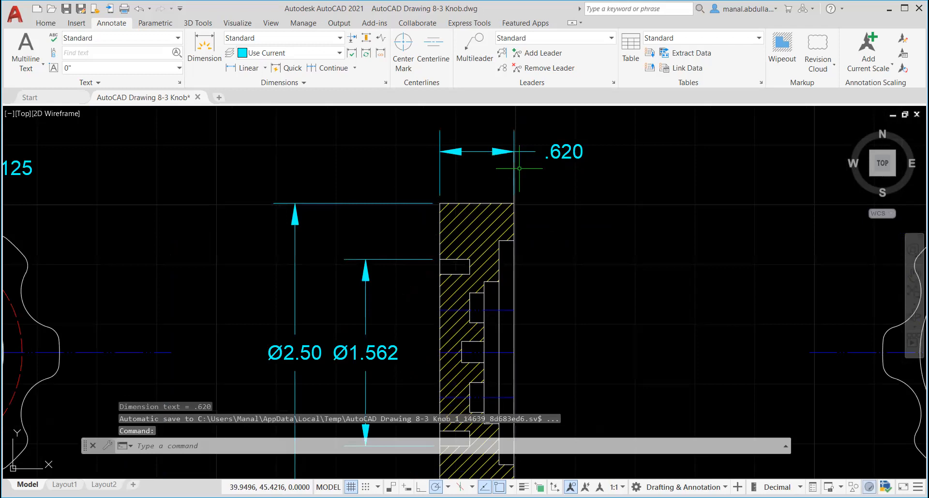
- Set the precision of the section view's thickness dimension to two decimal places (0.00)
{"action": "scroll", "coordinate": [576, 207], "scroll_direction": "down", "scroll_amount": 2}
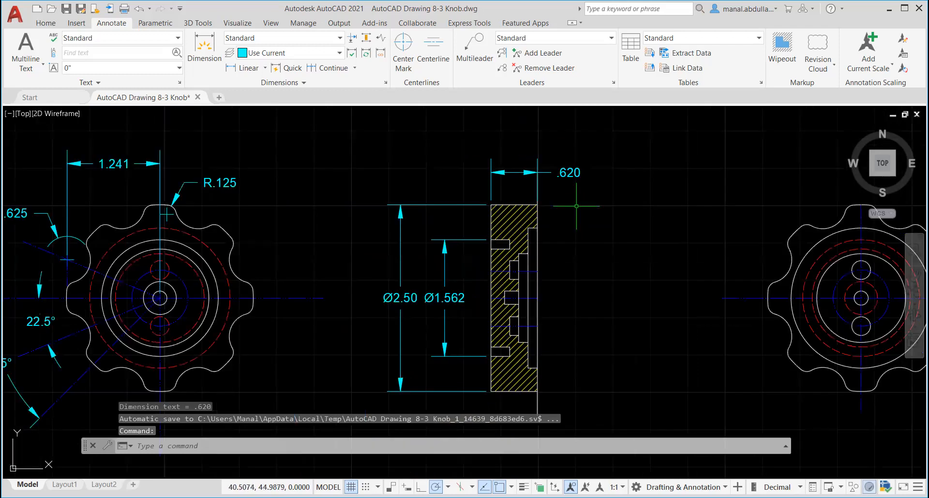
{"action": "left_click", "coordinate": [574, 173]}
{"action": "right_click", "coordinate": [574, 173]}
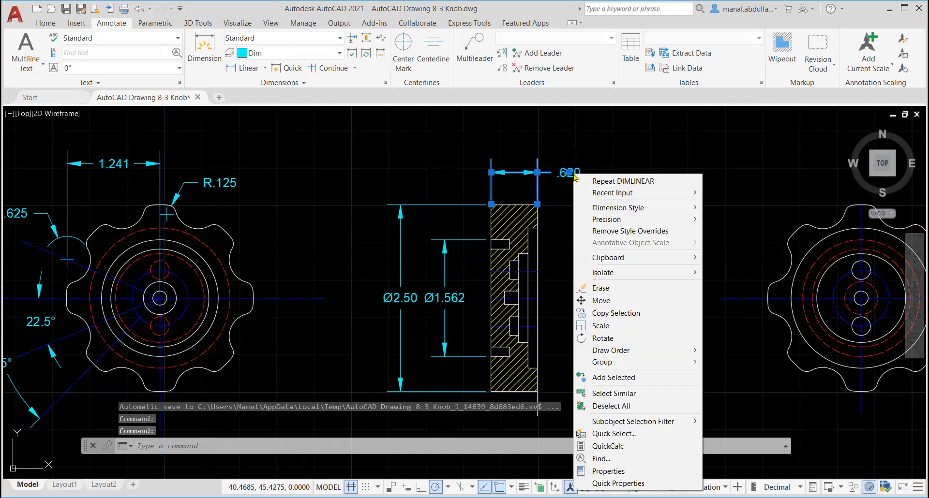
{"action": "mouse_move", "coordinate": [610, 220]}
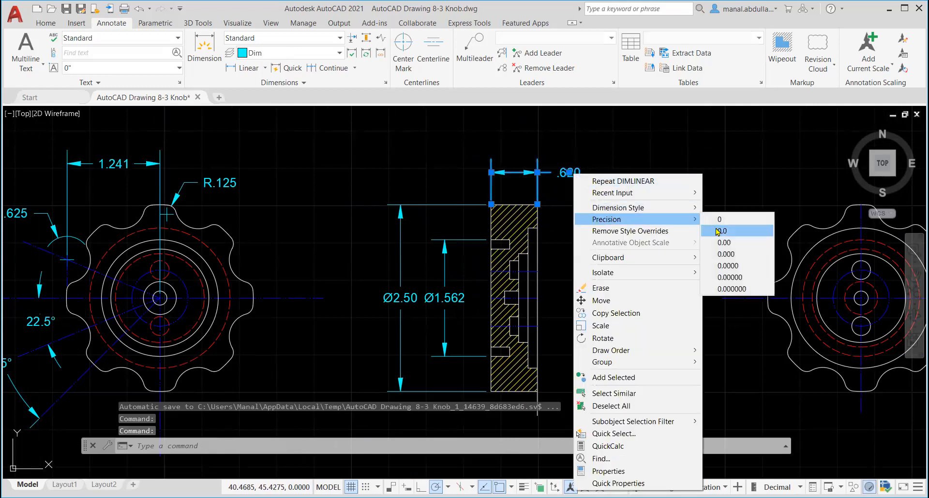
{"action": "left_click", "coordinate": [721, 243]}
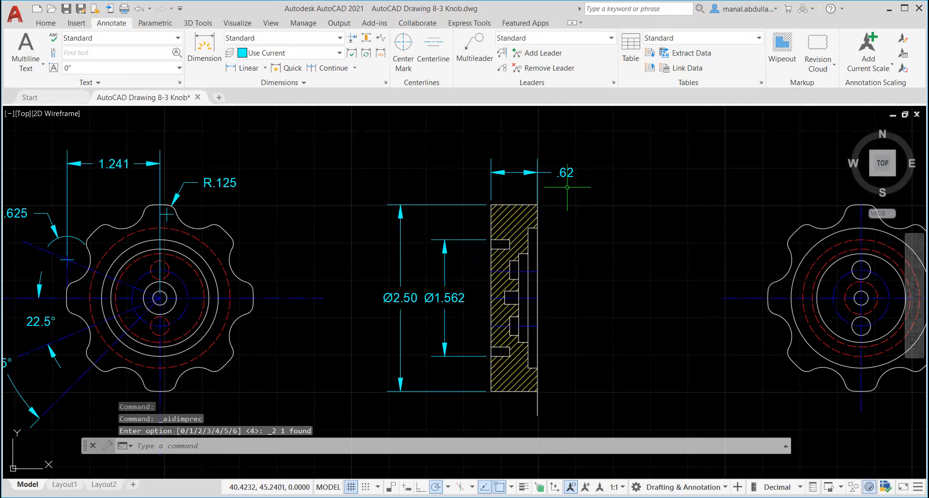
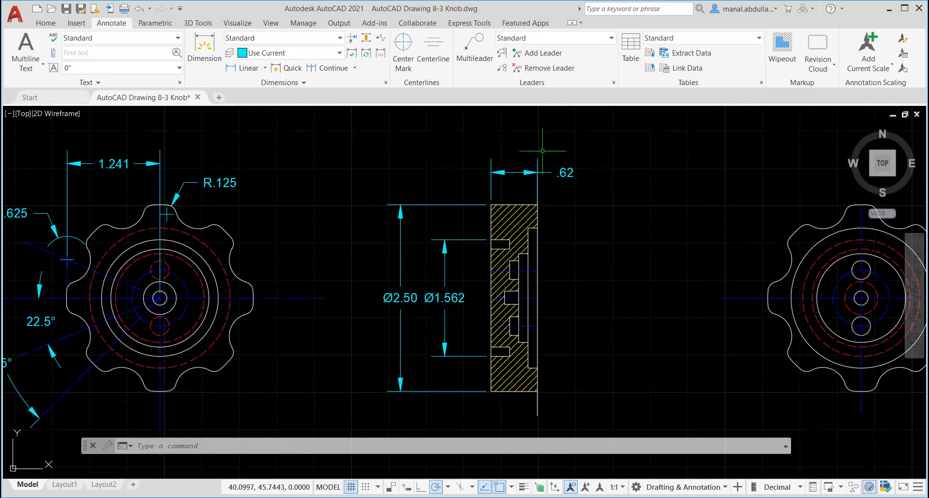
- Turn leading zero suppression off and back on in the Standard dimension style's primary units
{"action": "left_click", "coordinate": [385, 83]}
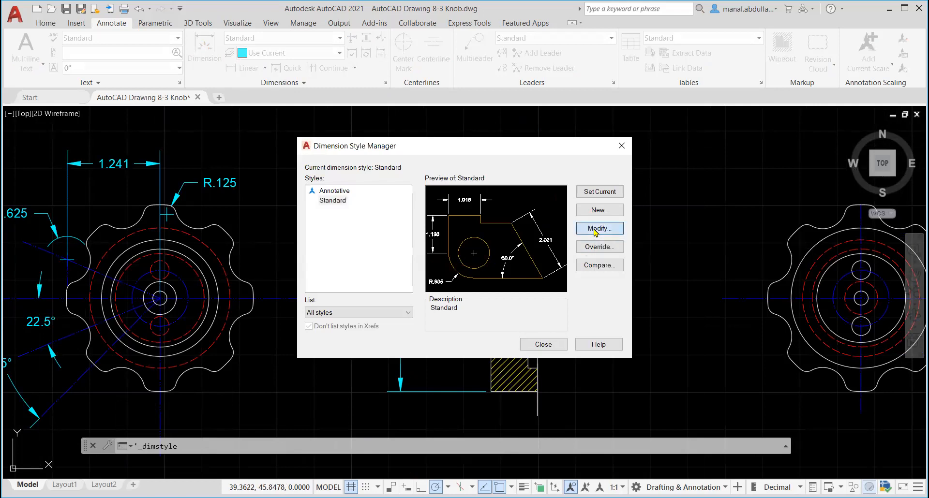
{"action": "left_click", "coordinate": [595, 228]}
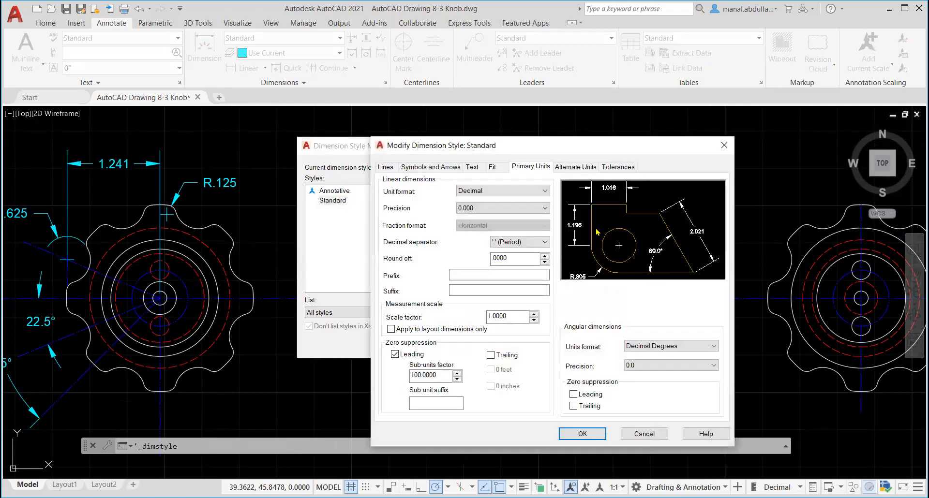
{"action": "left_click", "coordinate": [395, 355]}
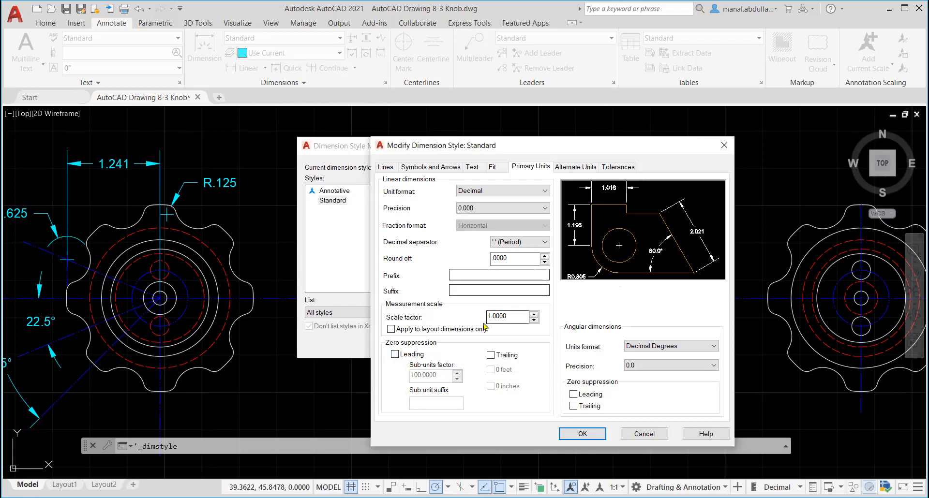
{"action": "left_click", "coordinate": [395, 354]}
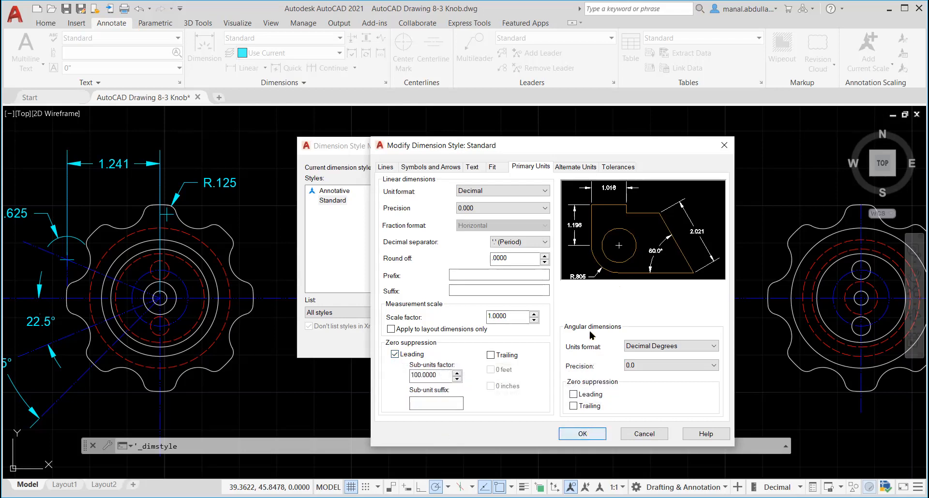
{"action": "key", "text": "Return"}
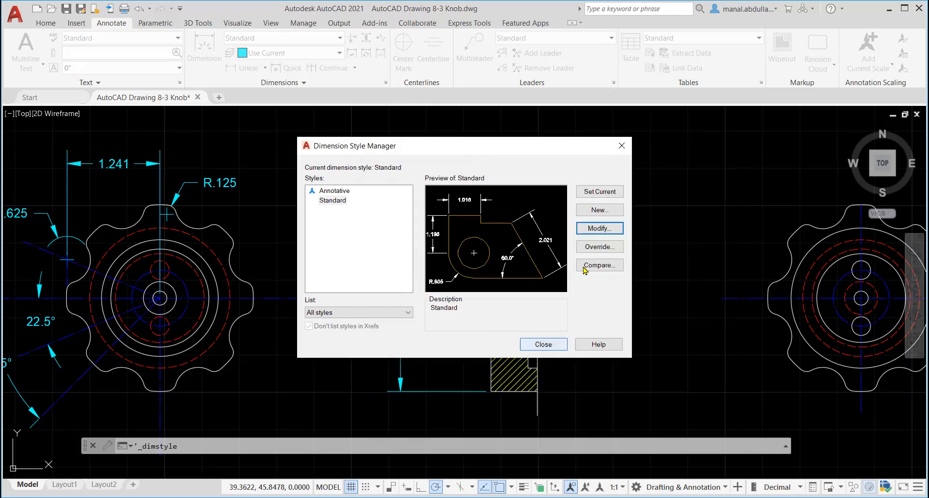
{"action": "left_click", "coordinate": [543, 344]}
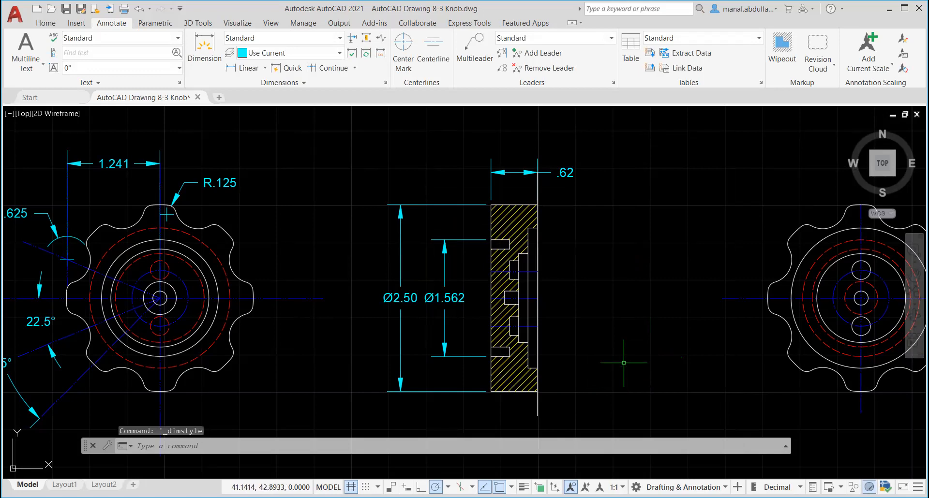
- Make the Text layer current for the leader notes
{"action": "scroll", "coordinate": [621, 364], "scroll_direction": "down", "scroll_amount": 2}
{"action": "middle_click_drag", "start_coordinate": [691, 380], "coordinate": [416, 361]}
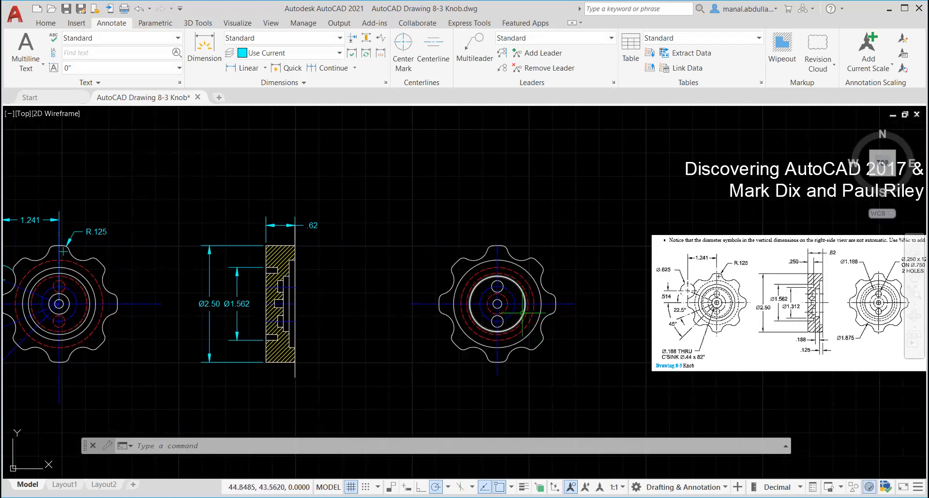
{"action": "scroll", "coordinate": [522, 312], "scroll_direction": "up", "scroll_amount": 2}
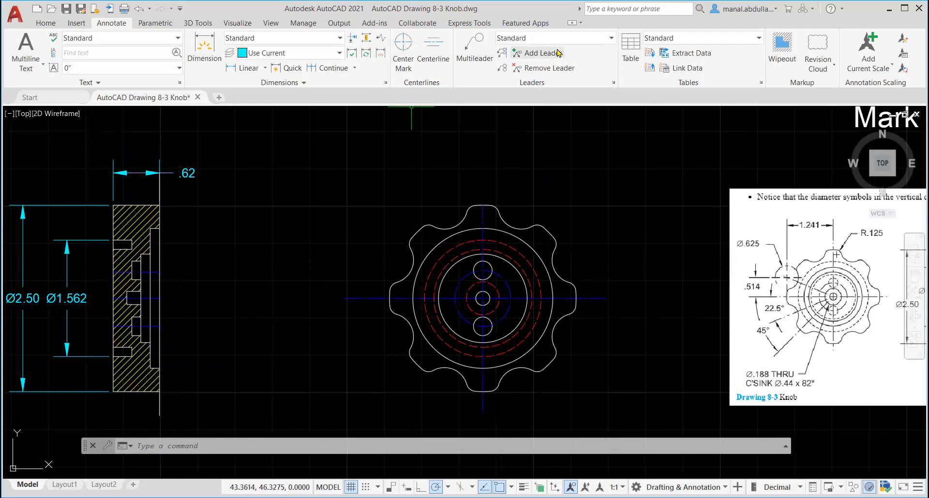
{"action": "left_click", "coordinate": [46, 23]}
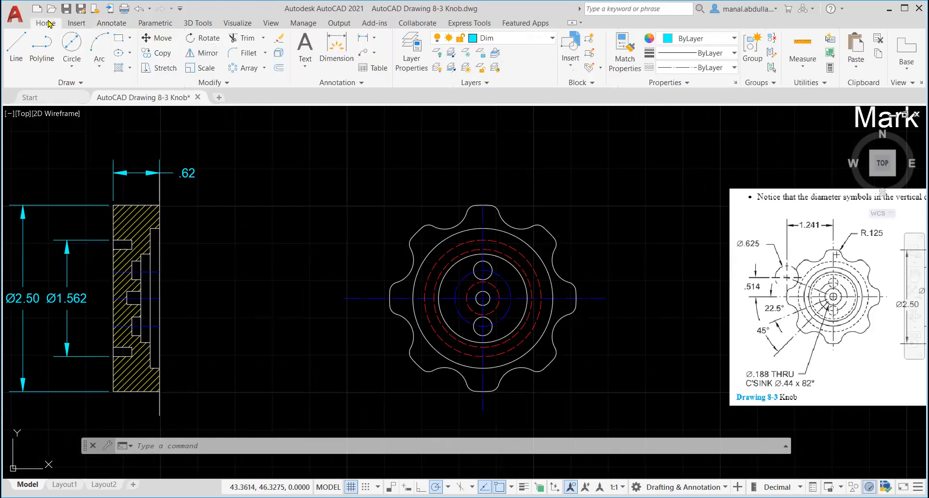
{"action": "left_click", "coordinate": [551, 40]}
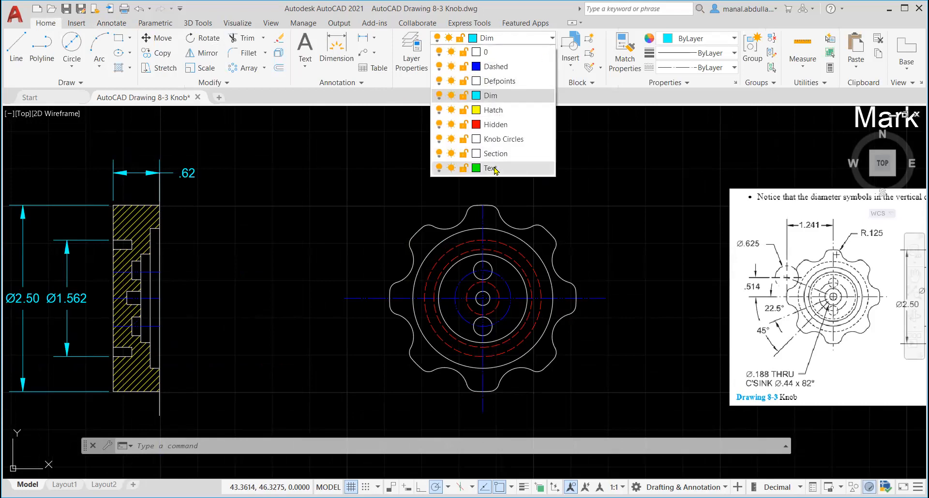
{"action": "left_click", "coordinate": [491, 167]}
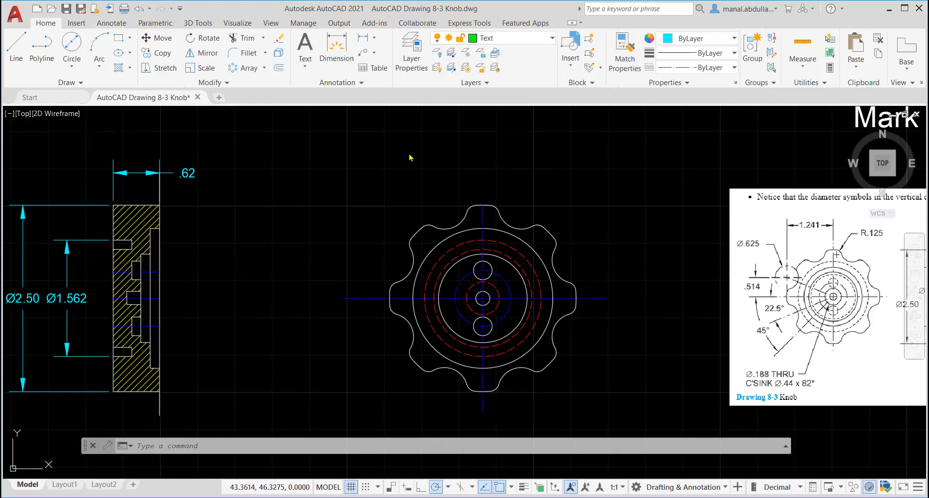
- Place a multileader with its arrowhead on the upper small hole of the right-hand knob view, using Nearest snap, landing above and right of the knob's center
{"action": "left_click", "coordinate": [106, 23]}
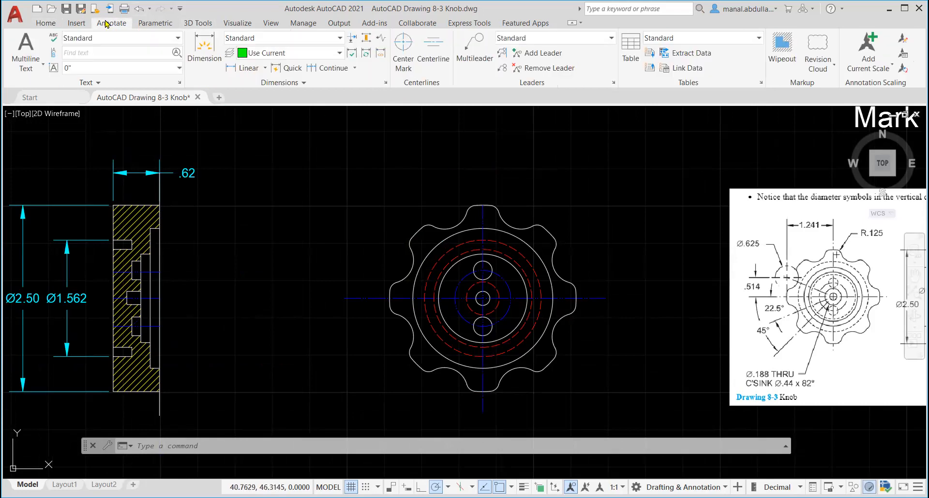
{"action": "left_click", "coordinate": [477, 58]}
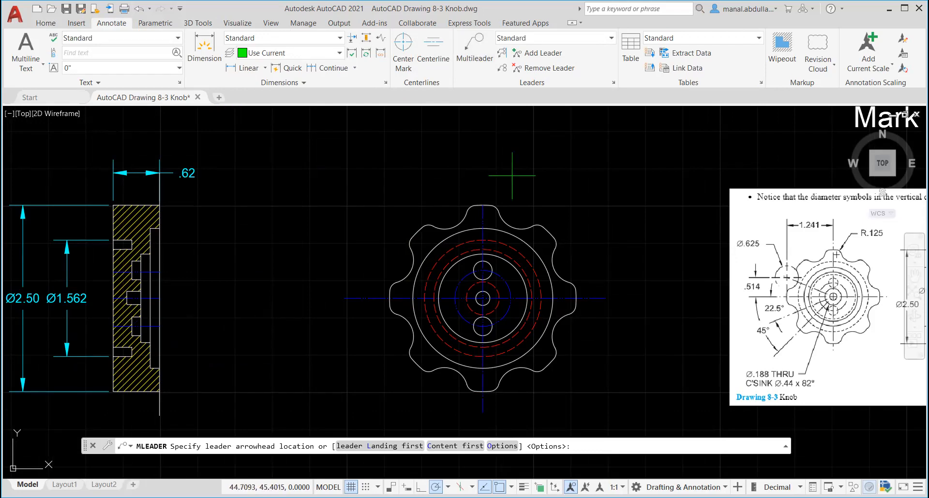
{"action": "right_click", "coordinate": [492, 269], "text": "shift"}
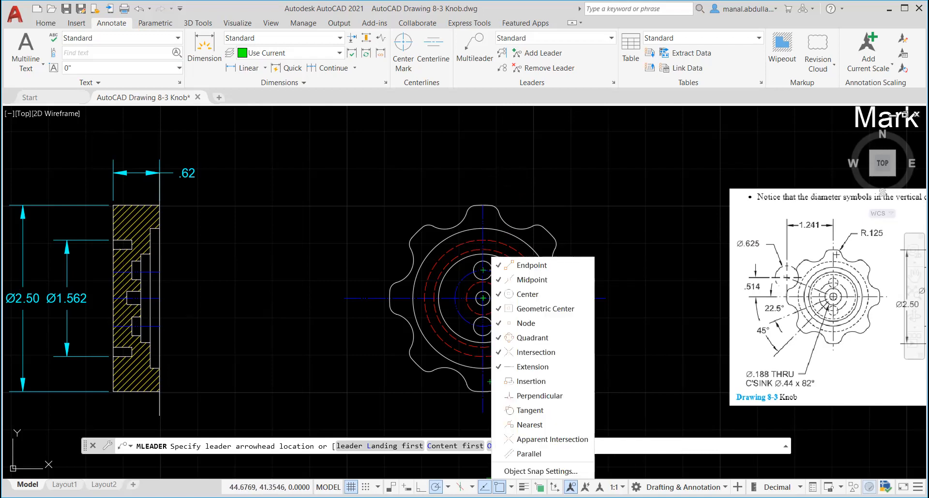
{"action": "left_click", "coordinate": [499, 428]}
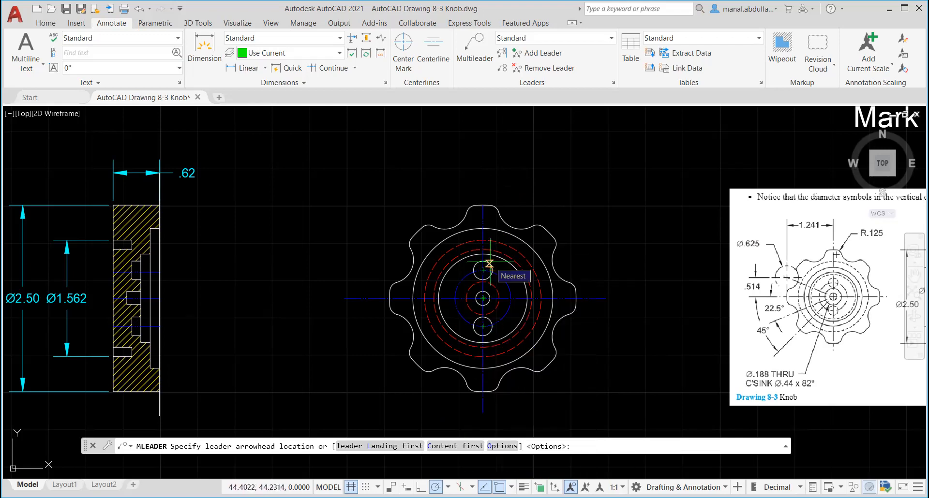
{"action": "left_click", "coordinate": [490, 263]}
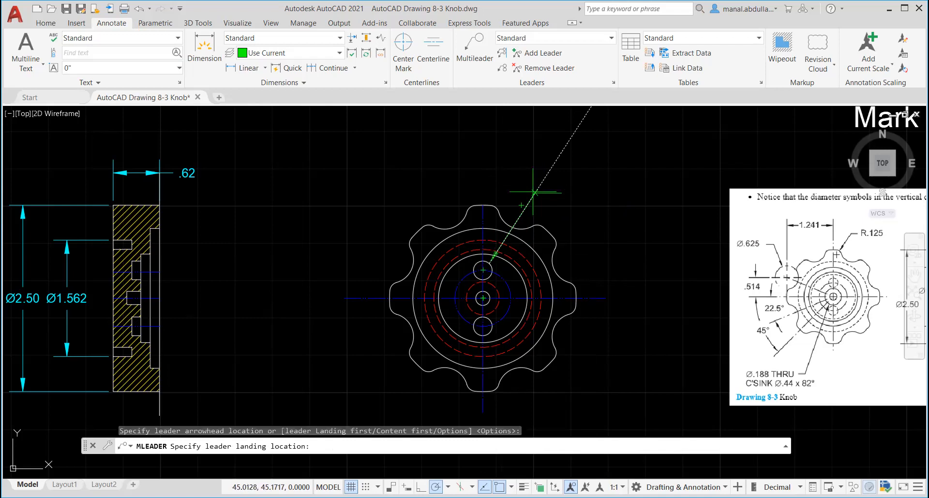
{"action": "left_click", "coordinate": [533, 192]}
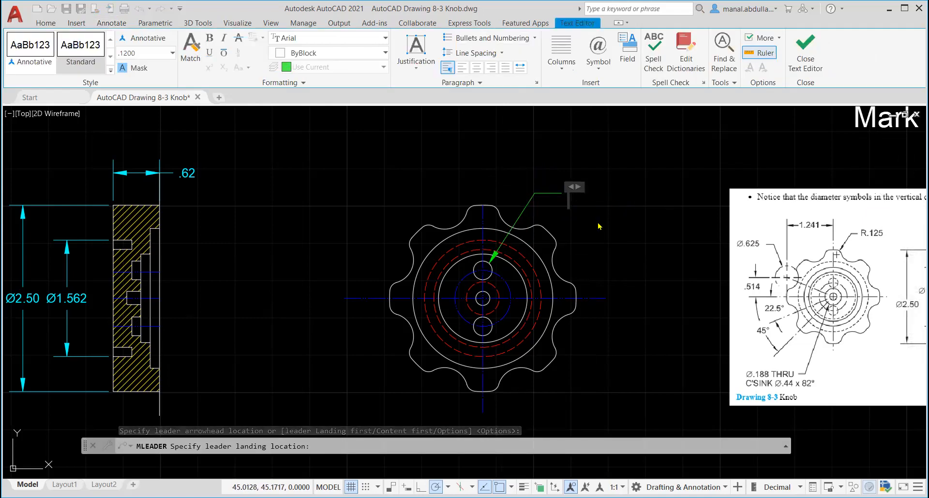
- Enter the leader note on three lines: "Ø.250 X .12 DEEP", "ON Ø.750 B.C." and "2HOLES", using %%c for the diameter symbols
{"action": "type", "text": "%%c"}
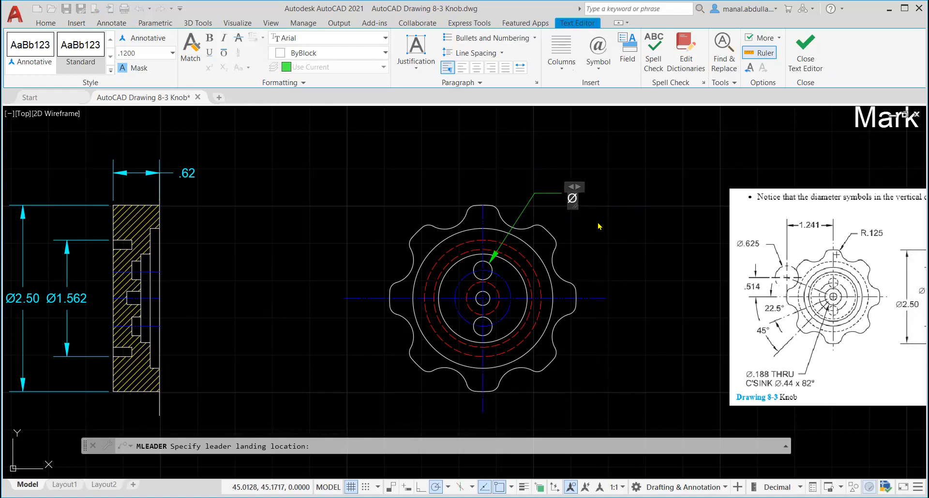
{"action": "type", "text": ".250"}
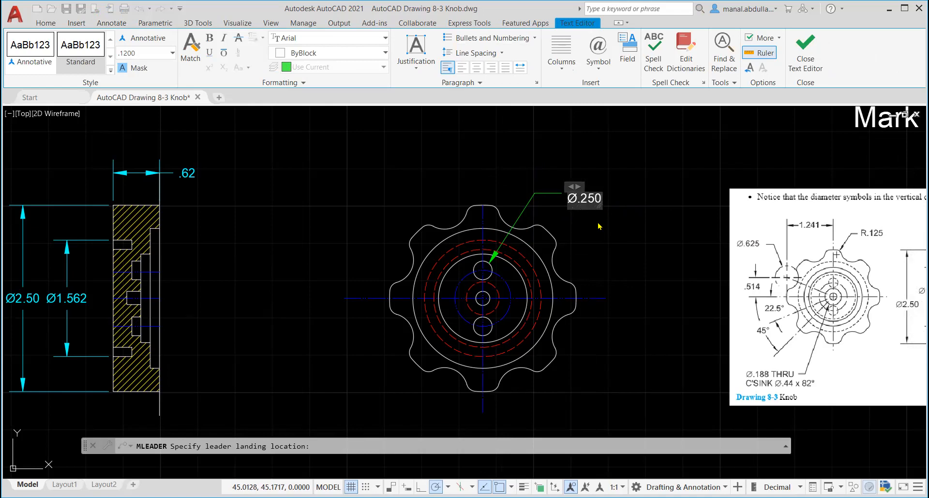
{"action": "type", "text": " X .12"}
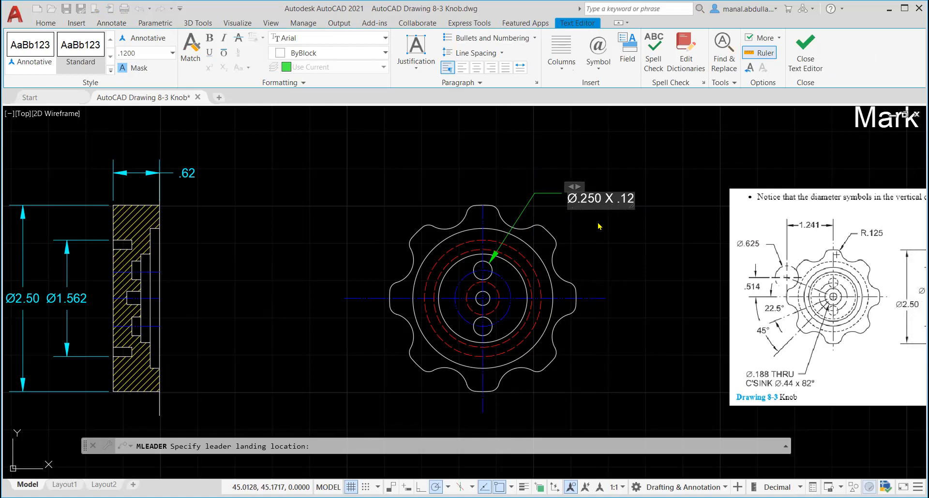
{"action": "type", "text": " DEEP"}
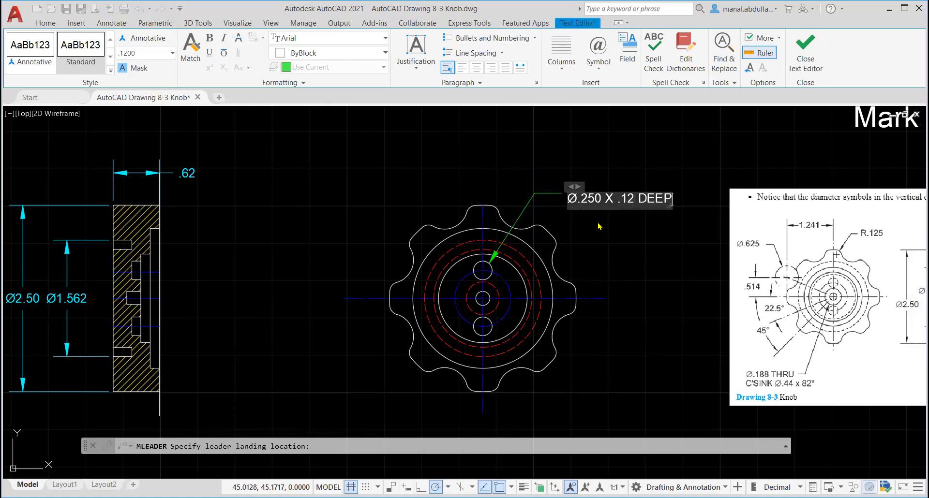
{"action": "key", "text": "Return"}
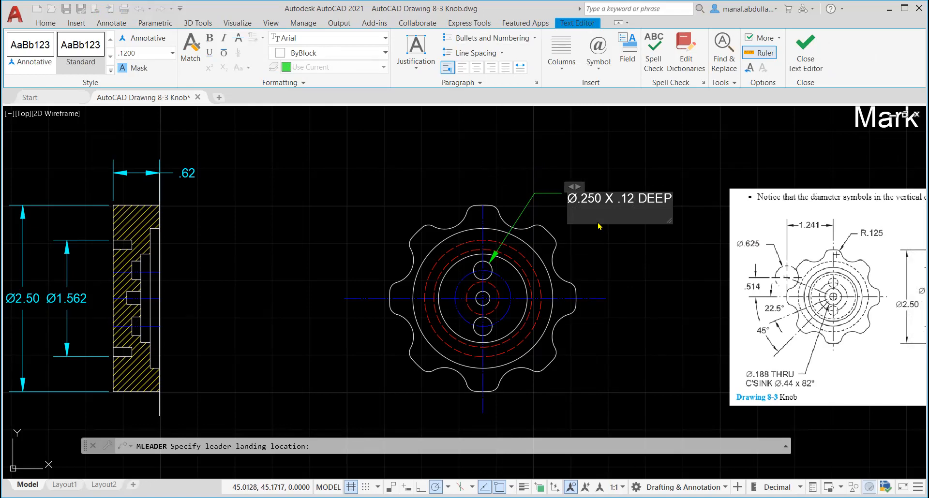
{"action": "type", "text": "ON"}
{"action": "type", "text": " %%"}
{"action": "type", "text": "c"}
{"action": "type", "text": ".75"}
{"action": "type", "text": "0 B"}
{"action": "type", "text": ".C"}
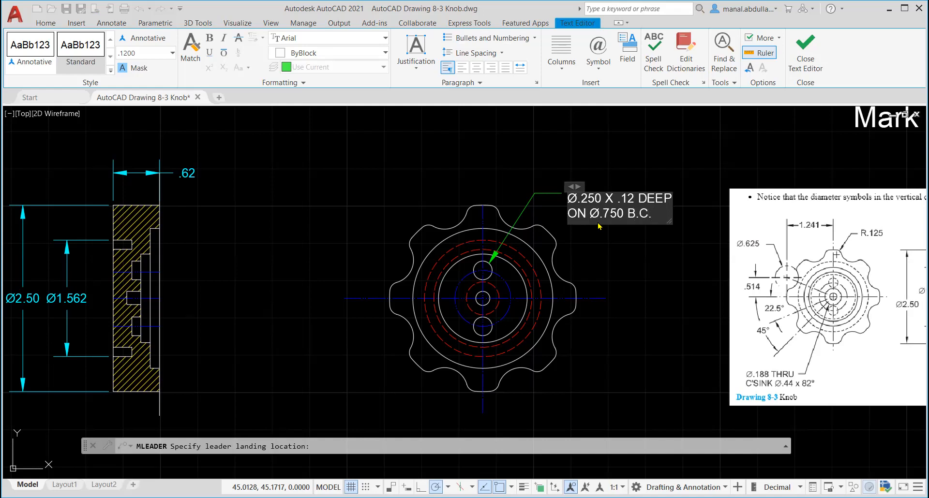
{"action": "type", "text": "."}
{"action": "key", "text": "Return"}
{"action": "type", "text": "2"}
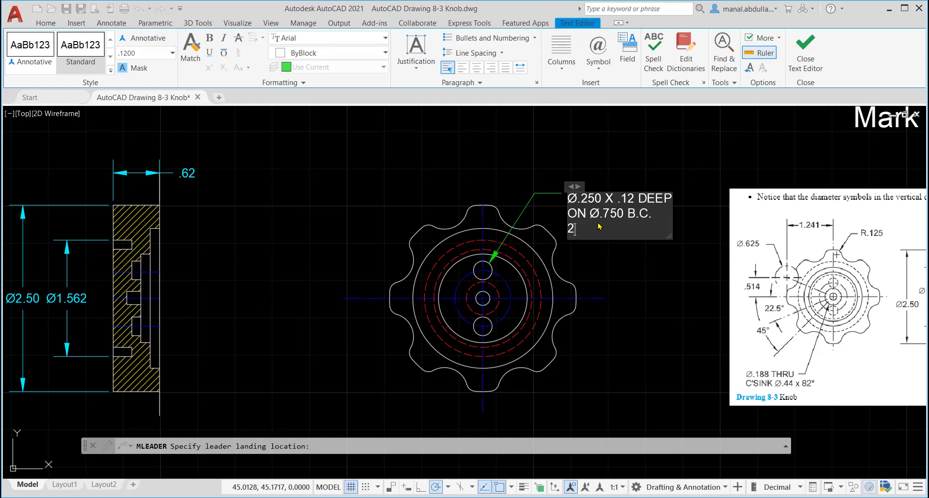
{"action": "type", "text": "HOLES"}
{"action": "left_click", "coordinate": [629, 263]}
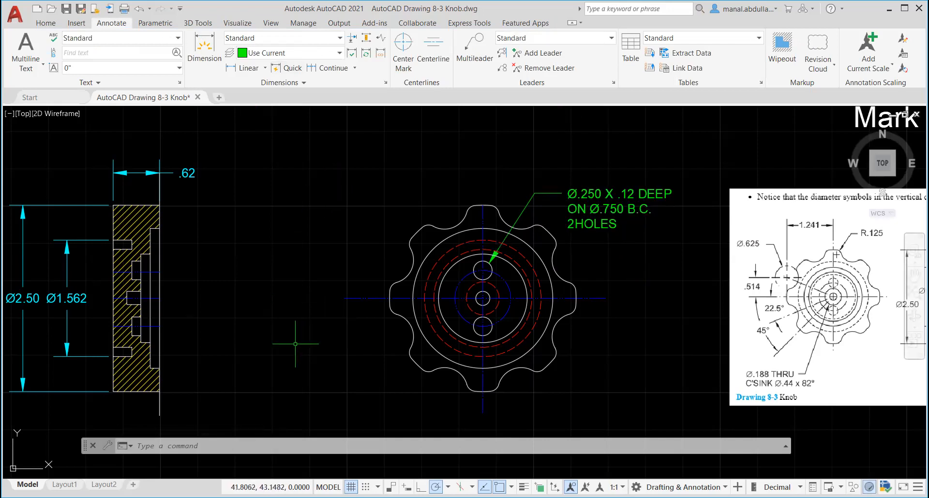
- Place a multileader with its arrowhead on the countersink circle of the left-hand knob view, landing below and left of the knob
{"action": "scroll", "coordinate": [294, 344], "scroll_direction": "down", "scroll_amount": 2}
{"action": "mouse_move", "coordinate": [271, 344]}
{"action": "middle_mouse_down"}
{"action": "mouse_move", "coordinate": [615, 309]}
{"action": "mouse_move", "coordinate": [648, 273]}
{"action": "middle_mouse_up"}
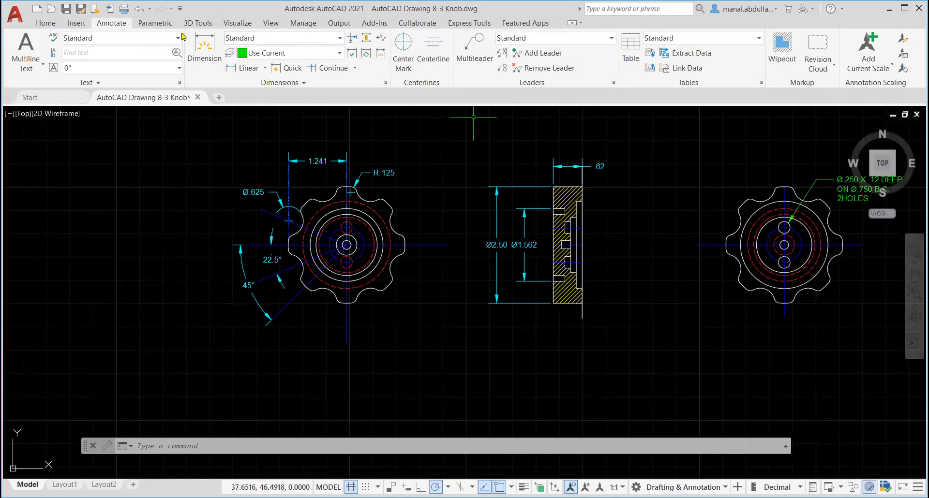
{"action": "left_click", "coordinate": [475, 51]}
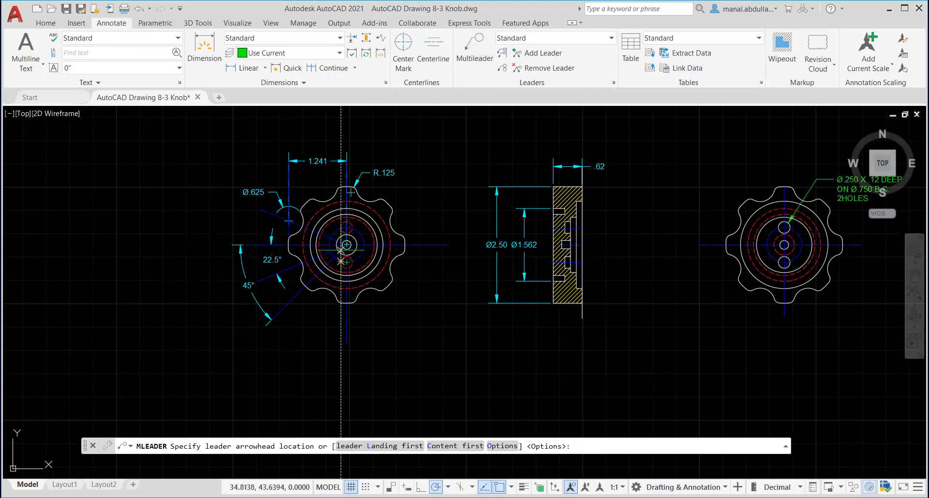
{"action": "scroll", "coordinate": [341, 262], "scroll_direction": "up", "scroll_amount": 2}
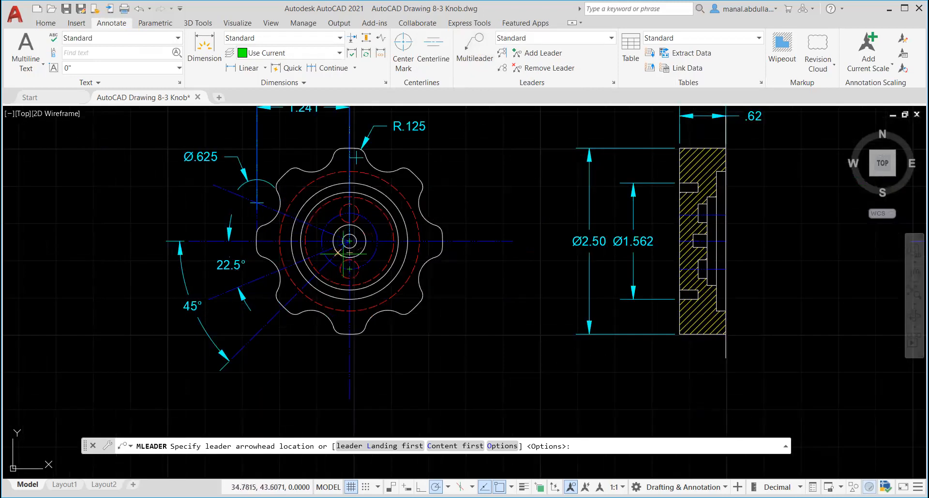
{"action": "scroll", "coordinate": [343, 261], "scroll_direction": "up", "scroll_amount": 6}
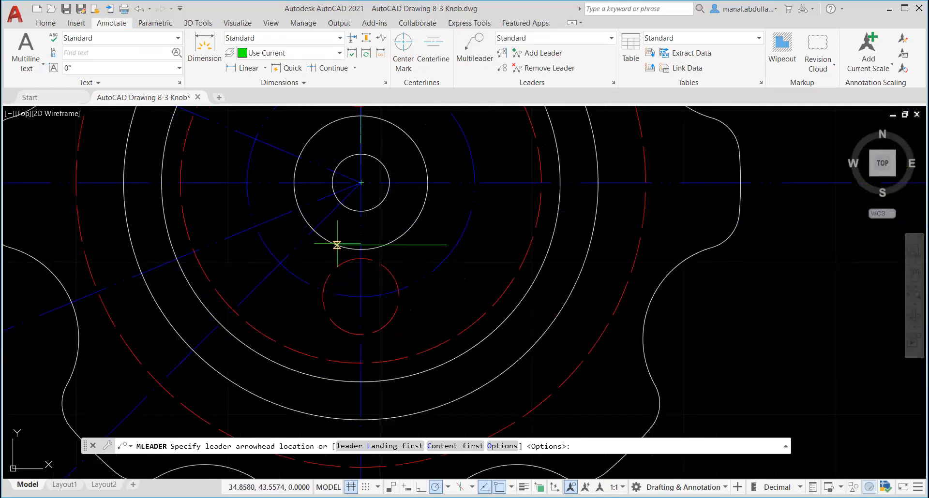
{"action": "left_click", "coordinate": [336, 245]}
{"action": "scroll", "coordinate": [267, 359], "scroll_direction": "down", "scroll_amount": 6}
{"action": "middle_click_drag", "start_coordinate": [269, 361], "coordinate": [271, 282]}
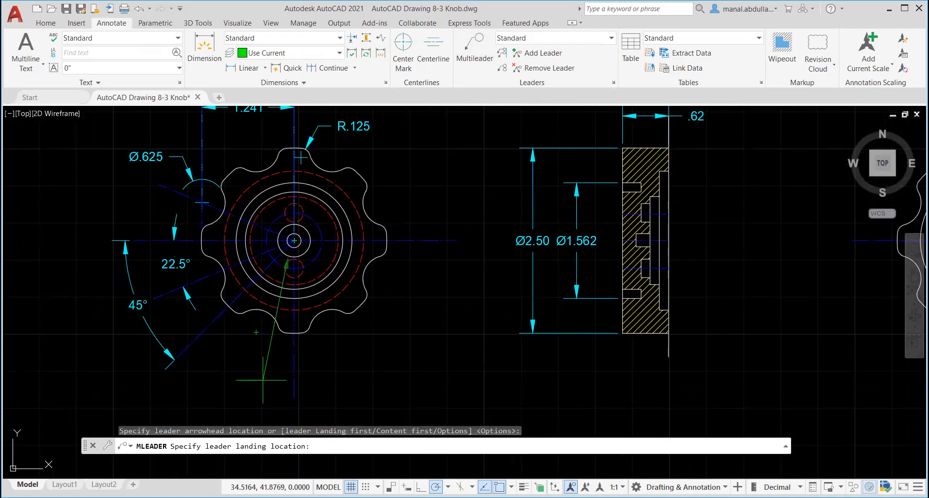
{"action": "left_click", "coordinate": [255, 408]}
- Enter the leader note on two lines, "Ø.188 THRU" and "C'SINK Ø .44 X 82", using %%c for the diameter symbols
{"action": "type", "text": "%%c"}
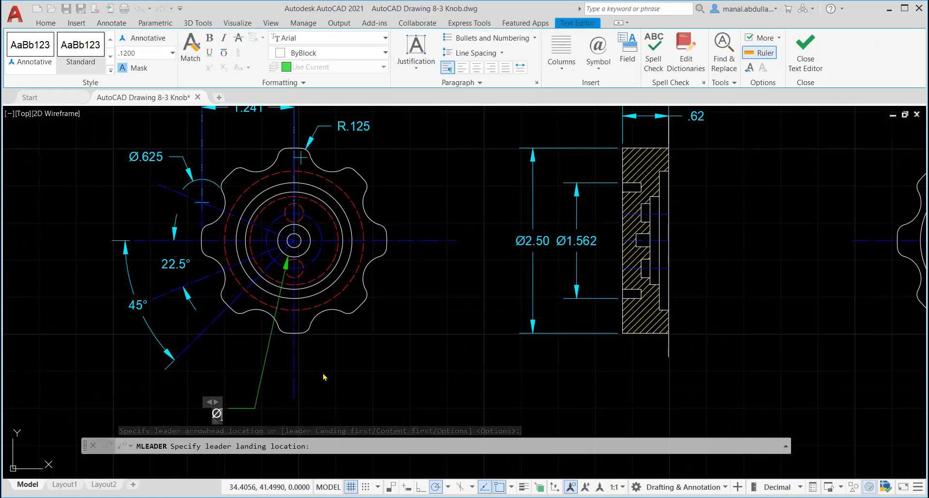
{"action": "type", "text": ".188 T"}
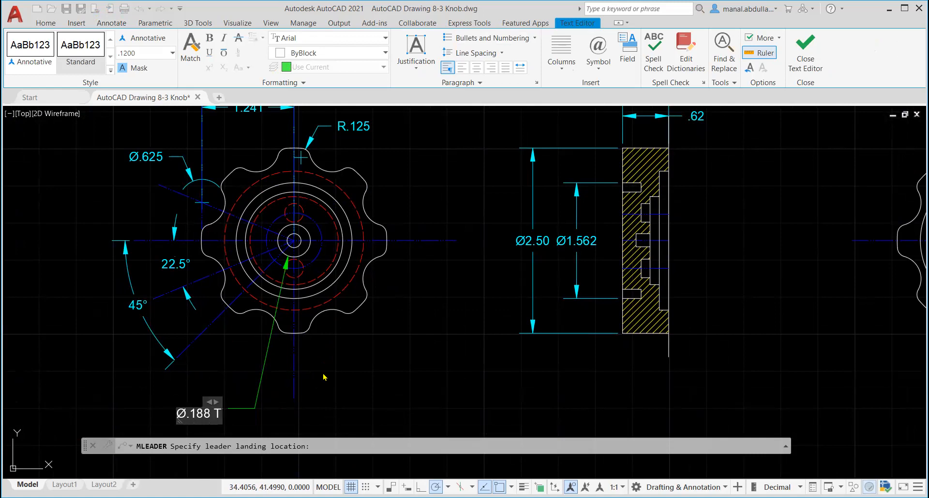
{"action": "type", "text": "HRU"}
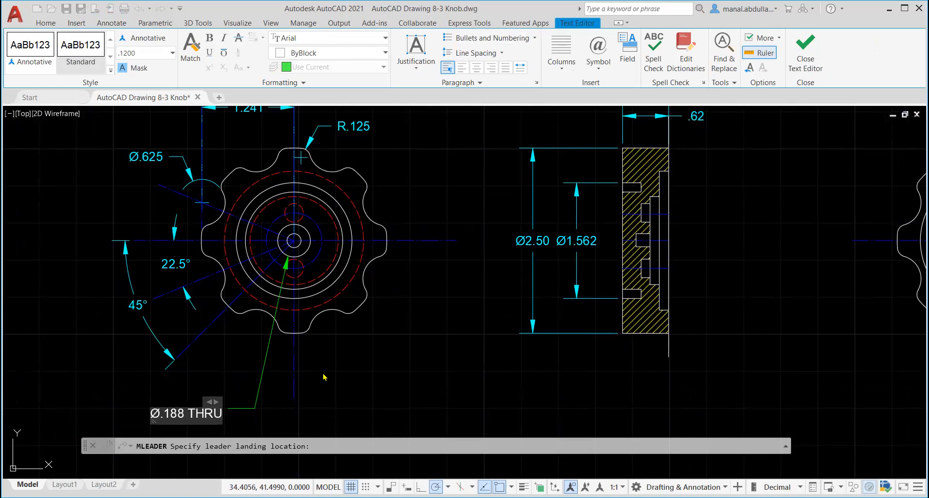
{"action": "key", "text": "Return"}
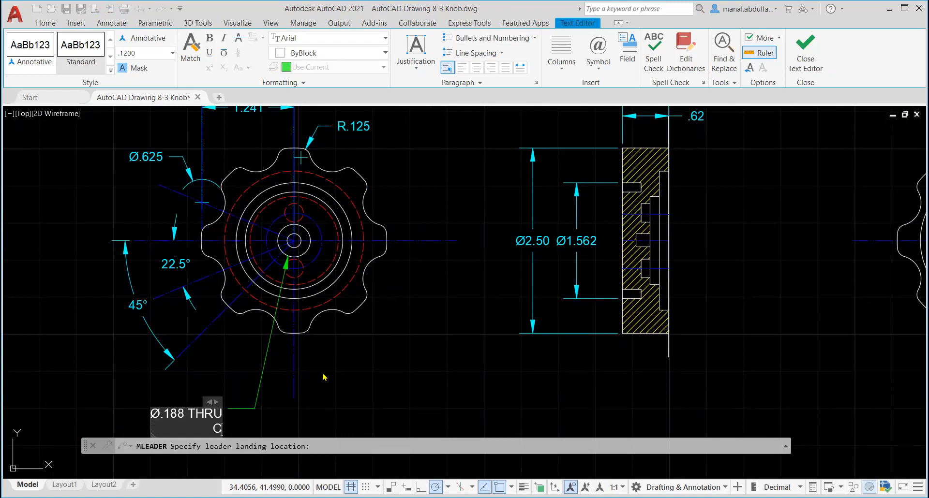
{"action": "type", "text": "C'SI"}
{"action": "type", "text": "N"}
{"action": "type", "text": "K"}
{"action": "type", "text": " %%"}
{"action": "type", "text": "c"}
{"action": "type", "text": " ."}
{"action": "type", "text": "4"}
{"action": "type", "text": "4"}
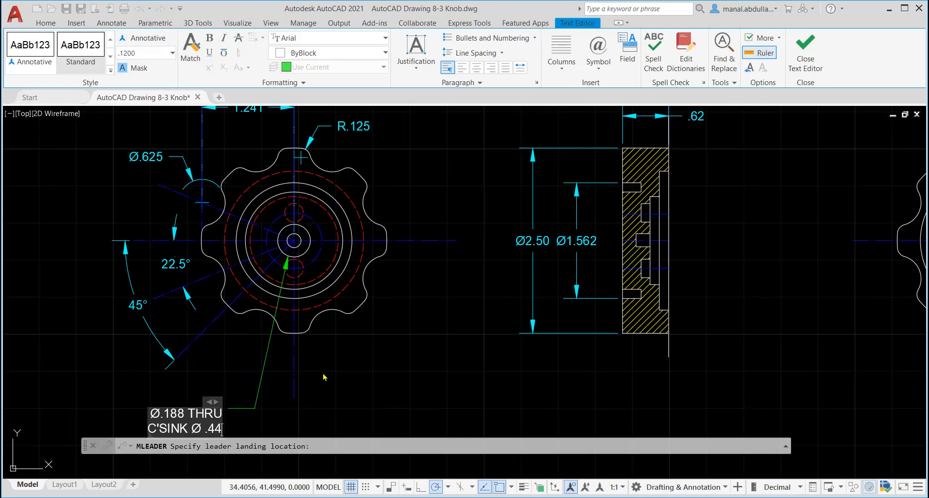
{"action": "type", "text": " X"}
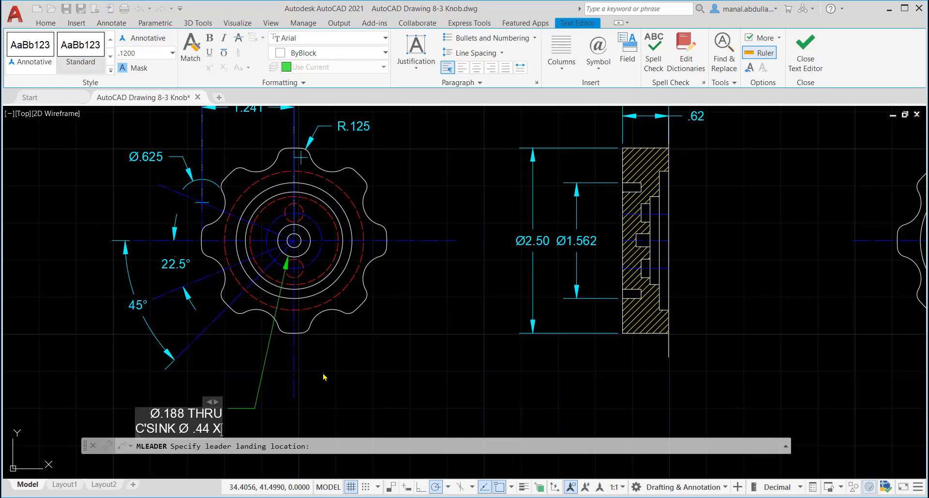
{"action": "type", "text": " 82"}
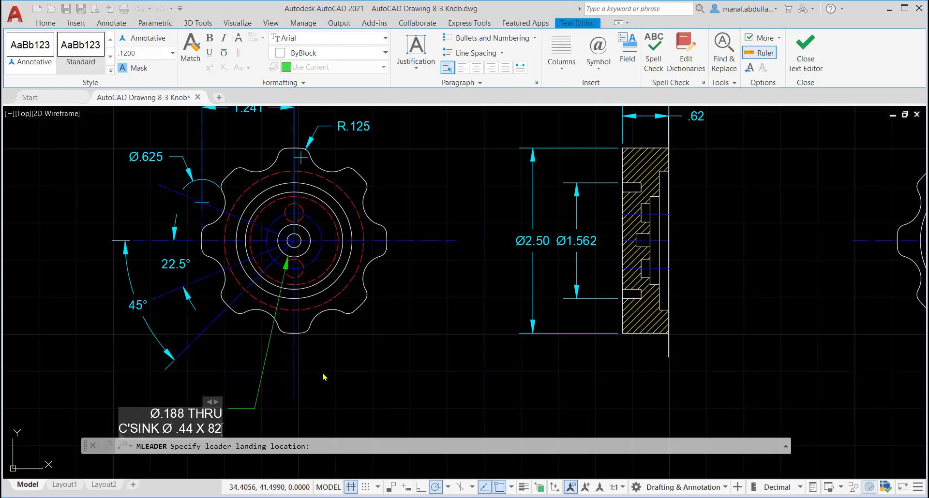
{"action": "type", "text": "X"}
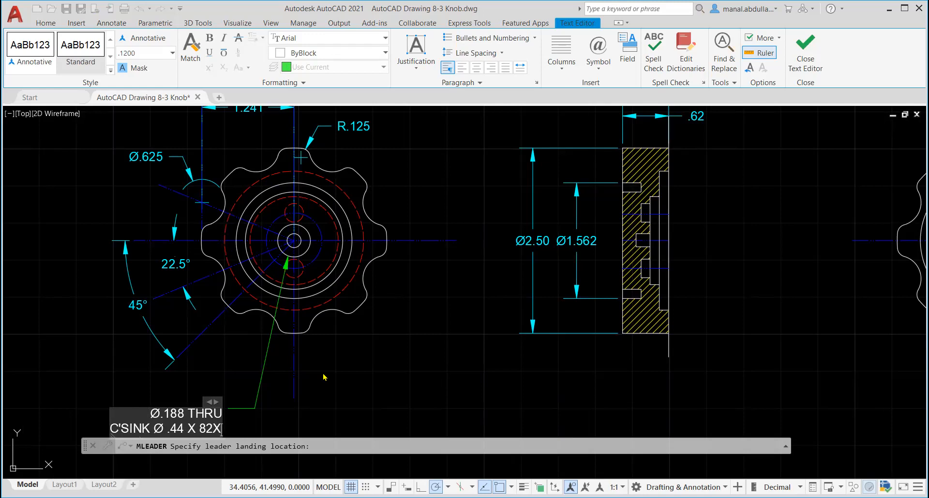
{"action": "key", "text": "BackSpace"}
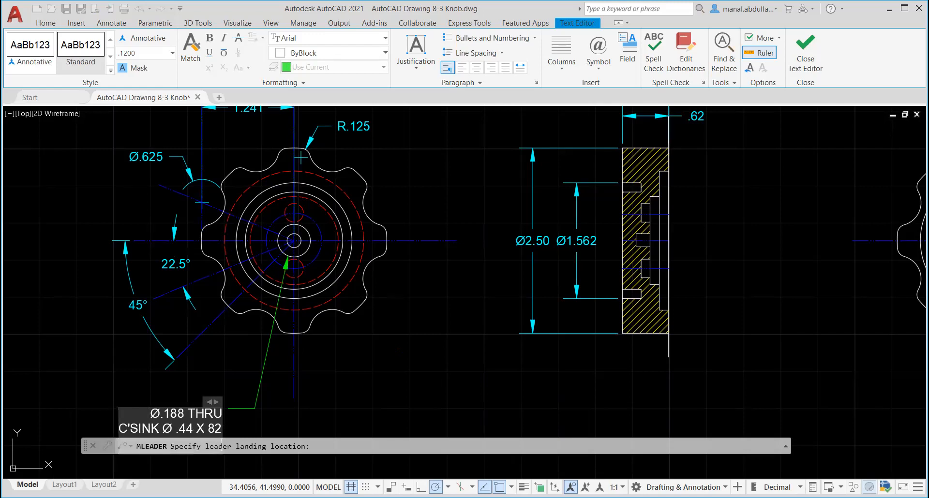
{"action": "scroll", "coordinate": [405, 354], "scroll_direction": "down", "scroll_amount": 3}
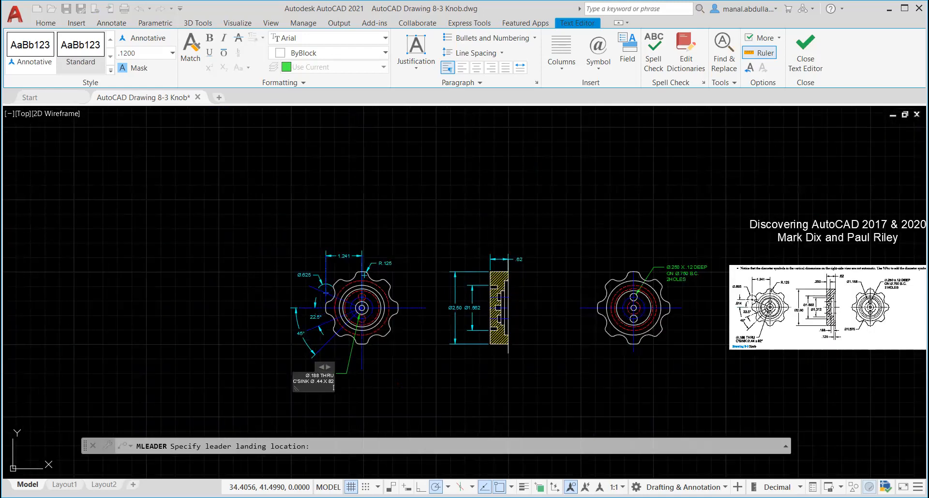
{"action": "left_click", "coordinate": [393, 396]}
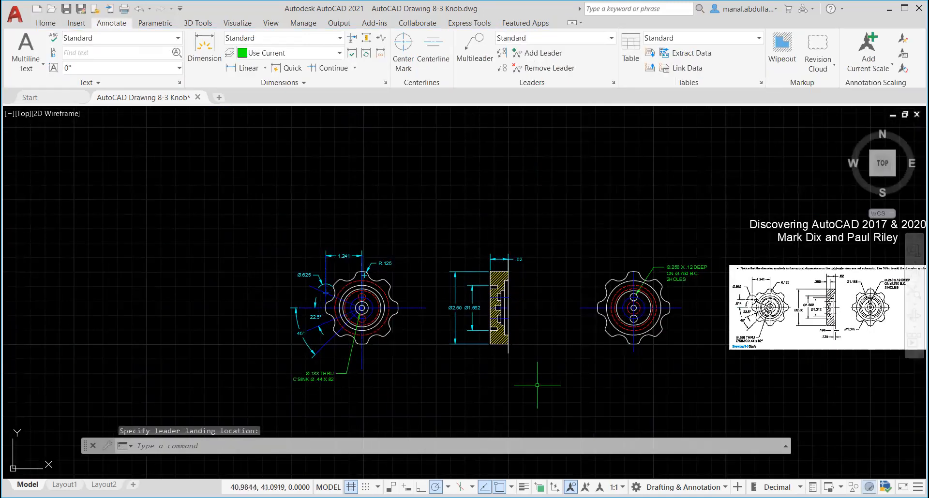
- Make the Dim layer current for the remaining dimensions
{"action": "scroll", "coordinate": [603, 383], "scroll_direction": "up", "scroll_amount": 2}
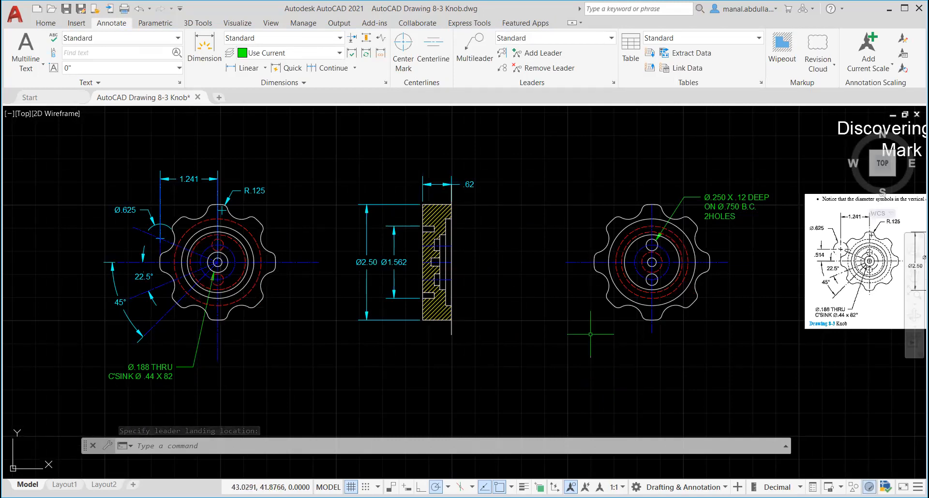
{"action": "scroll", "coordinate": [604, 305], "scroll_direction": "up", "scroll_amount": 4}
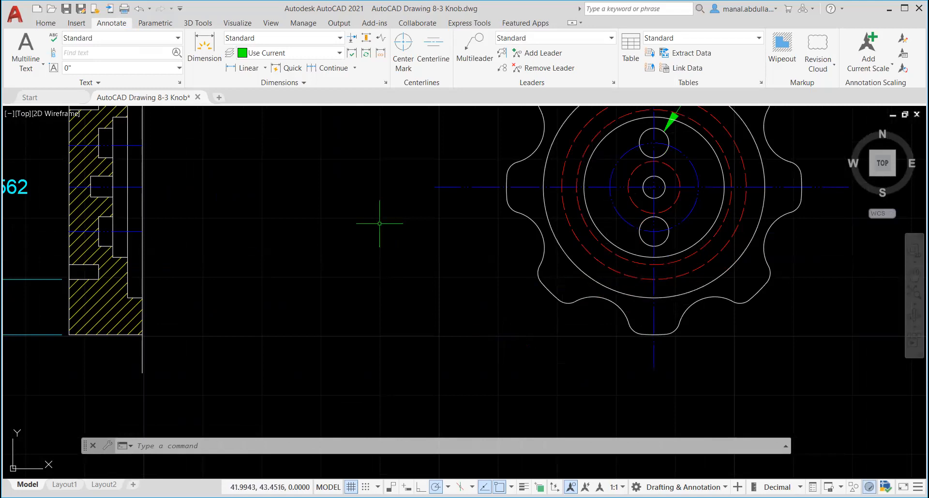
{"action": "left_click", "coordinate": [266, 69]}
{"action": "left_click", "coordinate": [266, 69]}
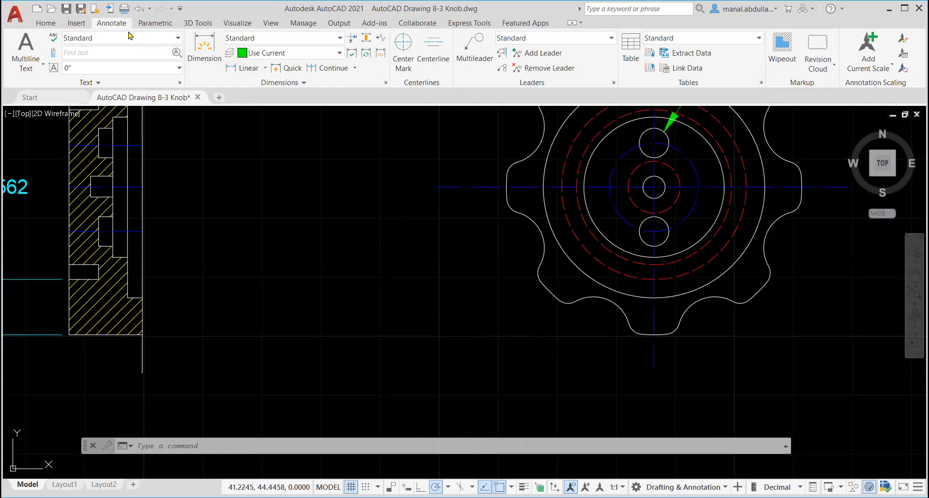
{"action": "left_click", "coordinate": [52, 22]}
{"action": "left_click", "coordinate": [522, 40]}
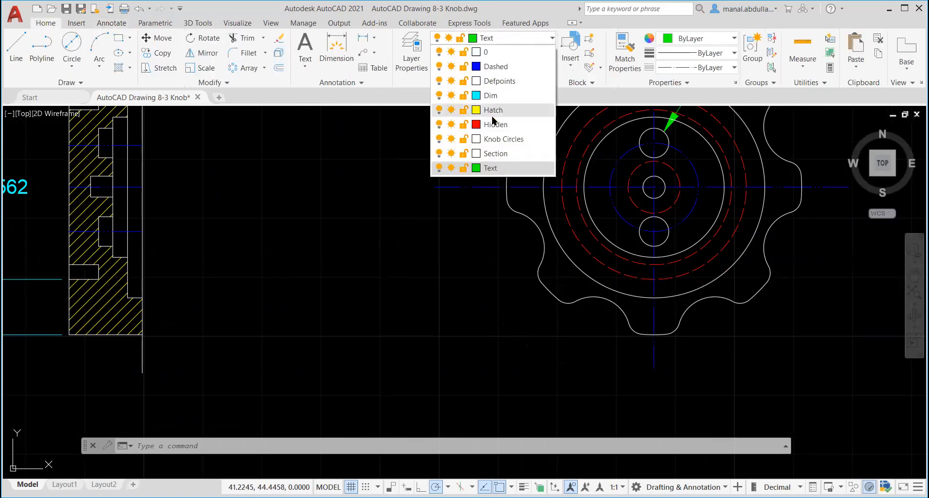
{"action": "left_click", "coordinate": [490, 96]}
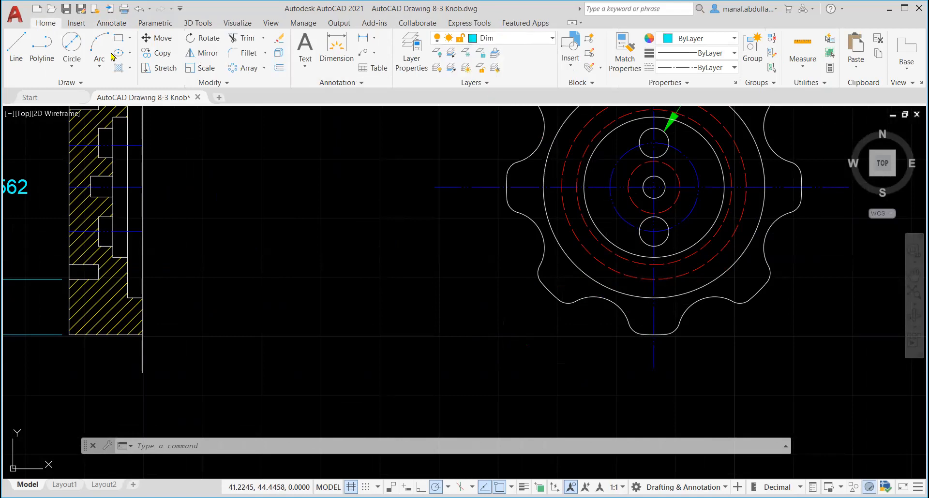
{"action": "left_click", "coordinate": [111, 23]}
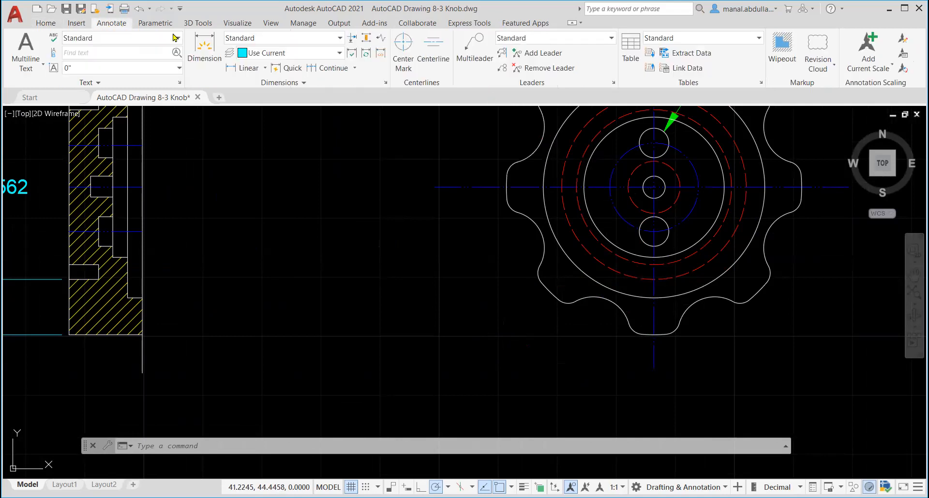
- Add a diameter dimension to the largest continuous circle of the right-hand knob view, with its text below and left of the knob
{"action": "left_click", "coordinate": [264, 68]}
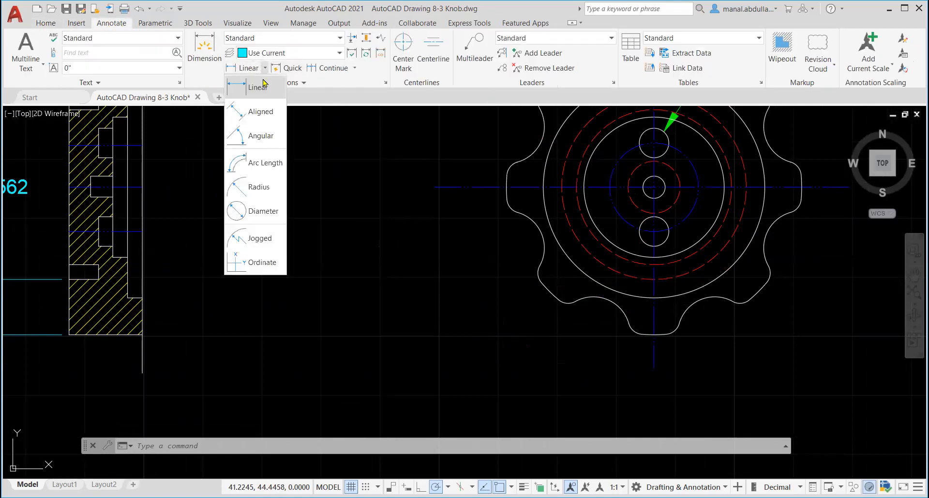
{"action": "left_click", "coordinate": [258, 210]}
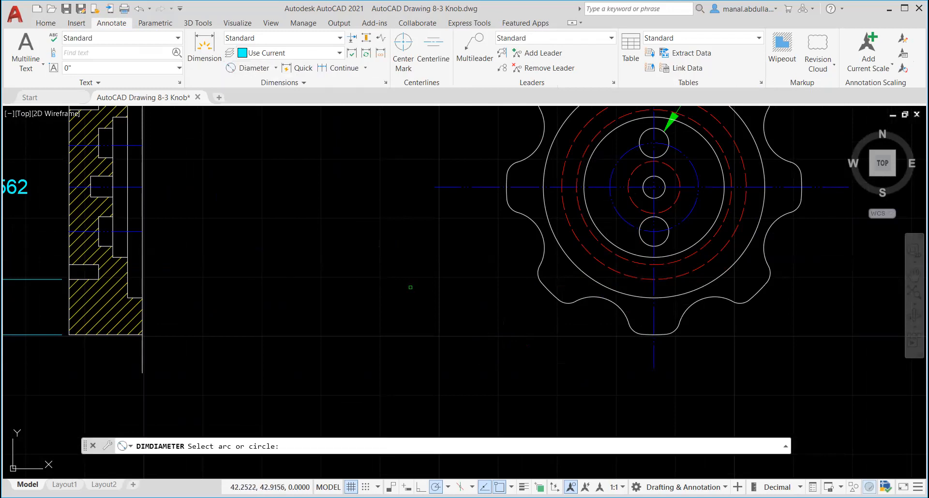
{"action": "left_click", "coordinate": [579, 271]}
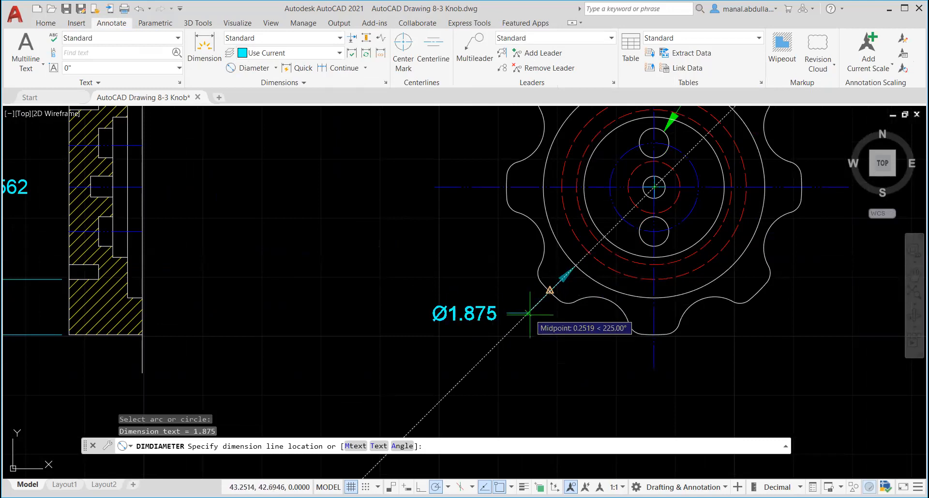
{"action": "left_click", "coordinate": [523, 329]}
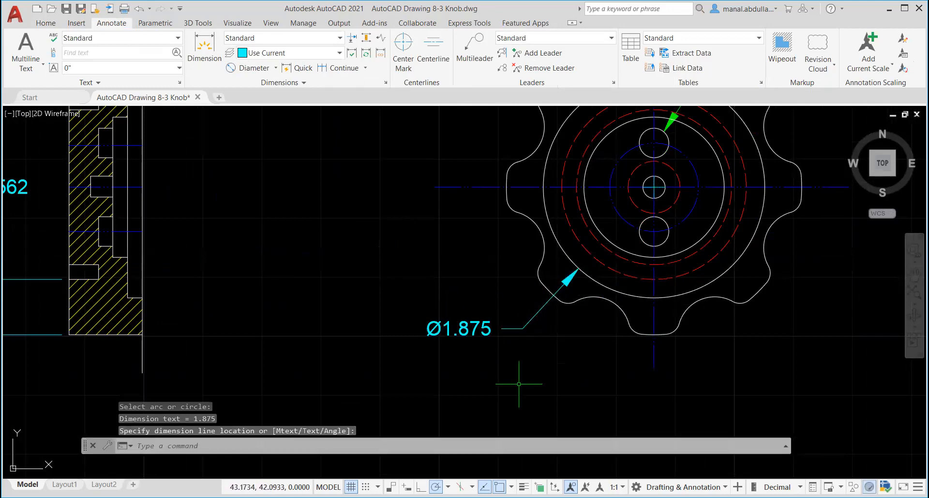
- Reposition the new diameter dimension's text up and to the left using the Move with Dim Line option
{"action": "left_click", "coordinate": [472, 328]}
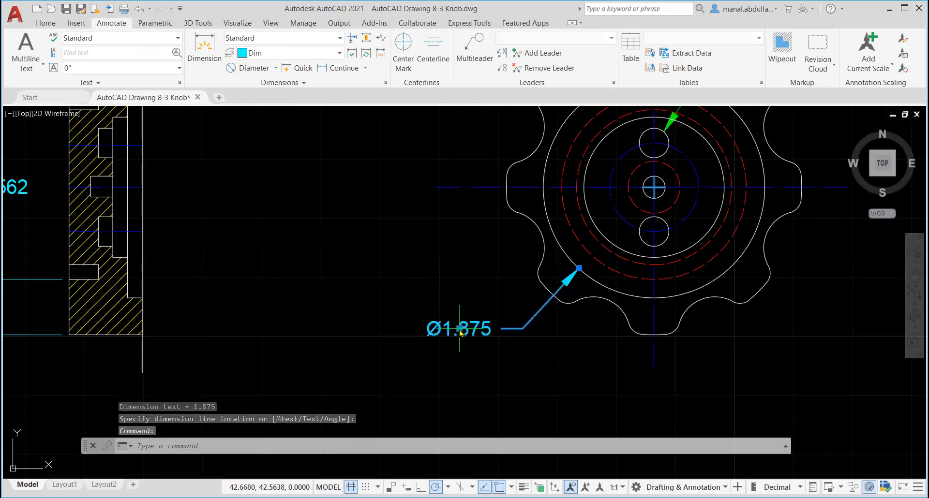
{"action": "mouse_move", "coordinate": [460, 329]}
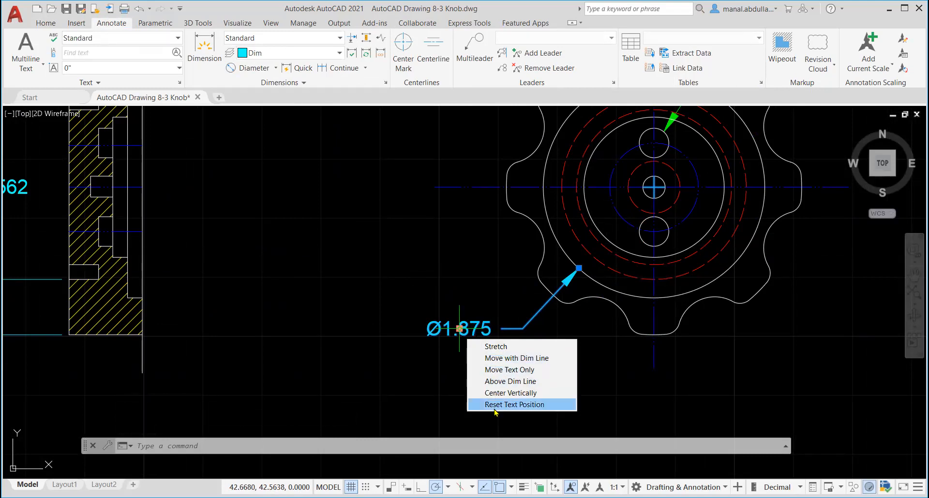
{"action": "left_click", "coordinate": [493, 358]}
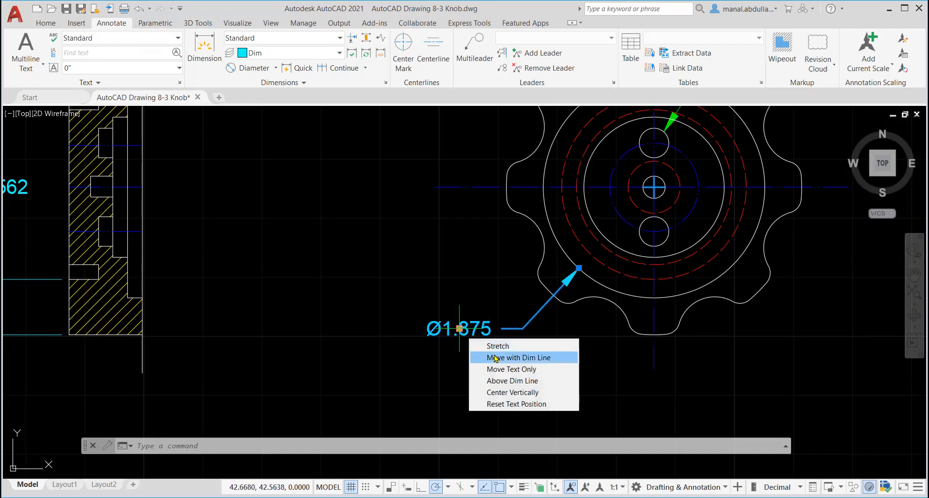
{"action": "left_click", "coordinate": [495, 359]}
{"action": "left_click", "coordinate": [425, 280]}
- Move only the diameter dimension's text down and to the right using the Move Text Only option
{"action": "mouse_move", "coordinate": [426, 281]}
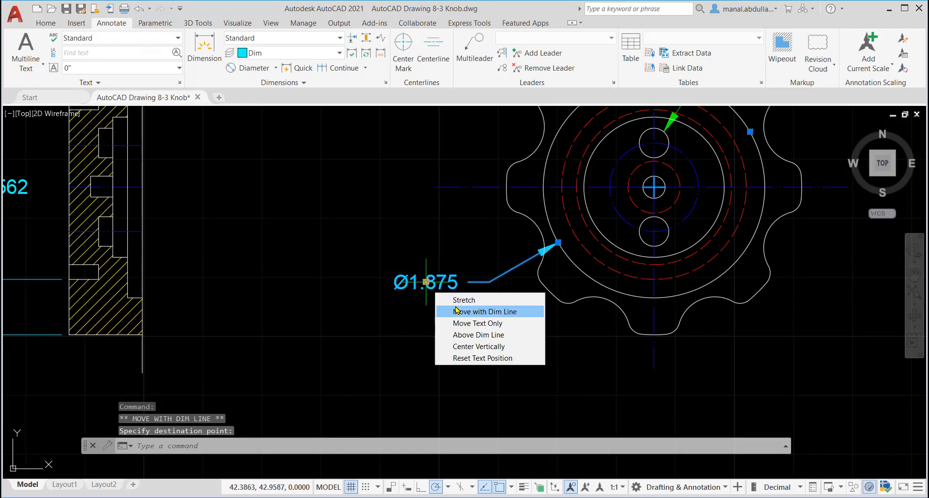
{"action": "left_click", "coordinate": [476, 324]}
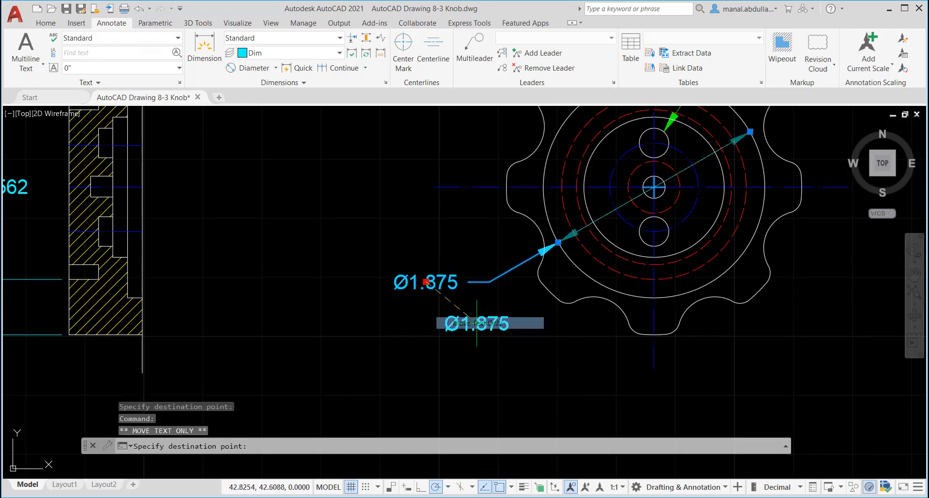
{"action": "left_click", "coordinate": [474, 314]}
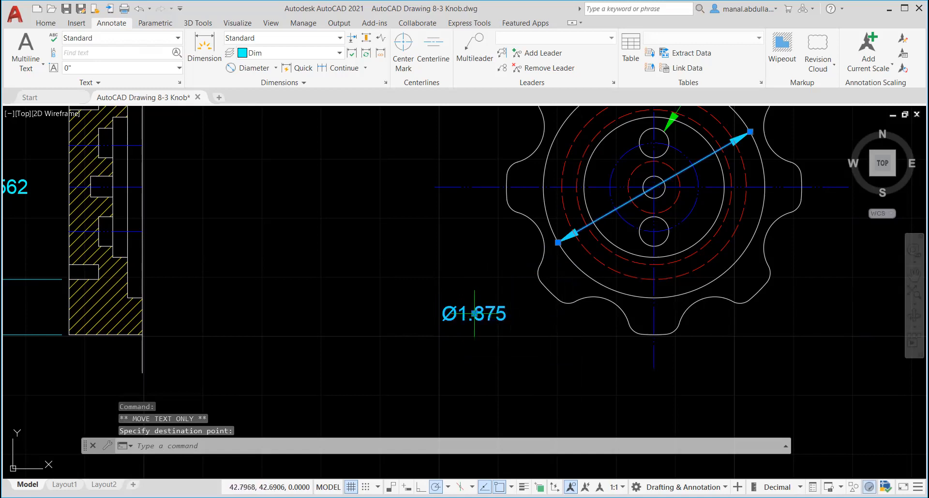
- Reset the diameter dimension's text position and stretch the text to a spot below and left of the right-hand knob
{"action": "mouse_move", "coordinate": [474, 314]}
{"action": "left_click", "coordinate": [504, 391]}
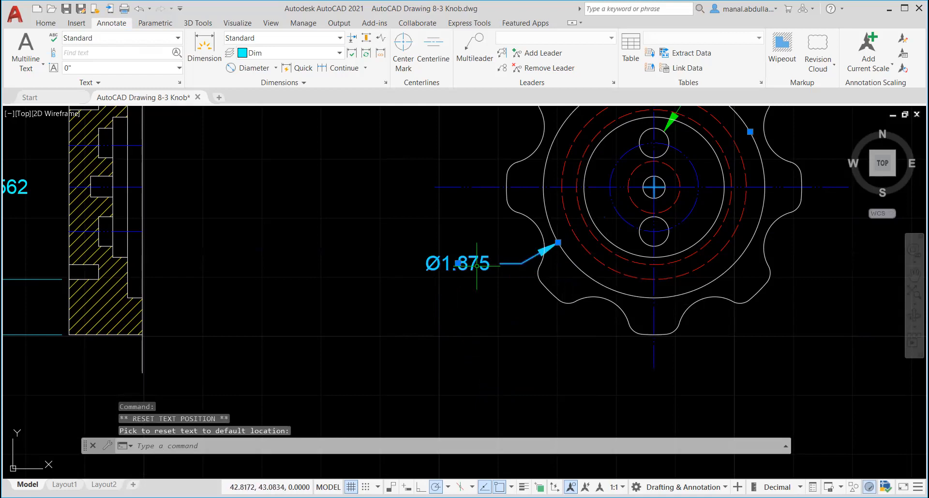
{"action": "left_click", "coordinate": [458, 264]}
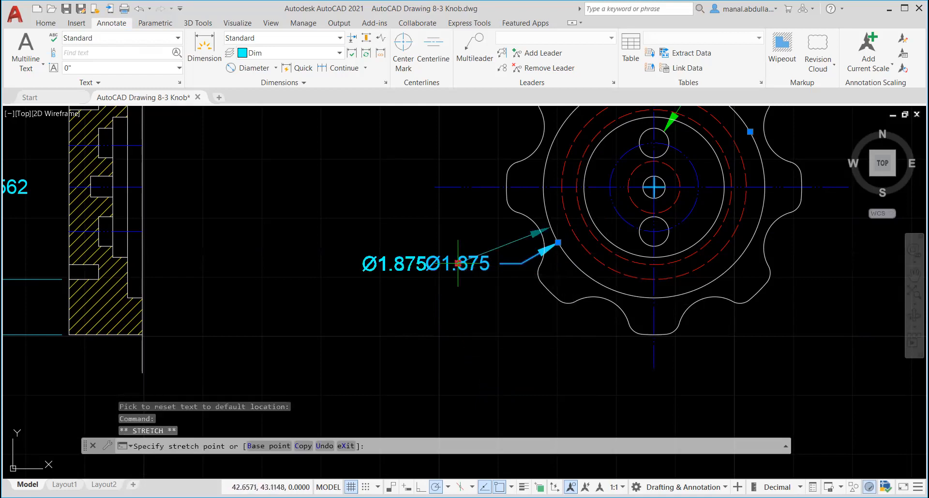
{"action": "left_click", "coordinate": [484, 323]}
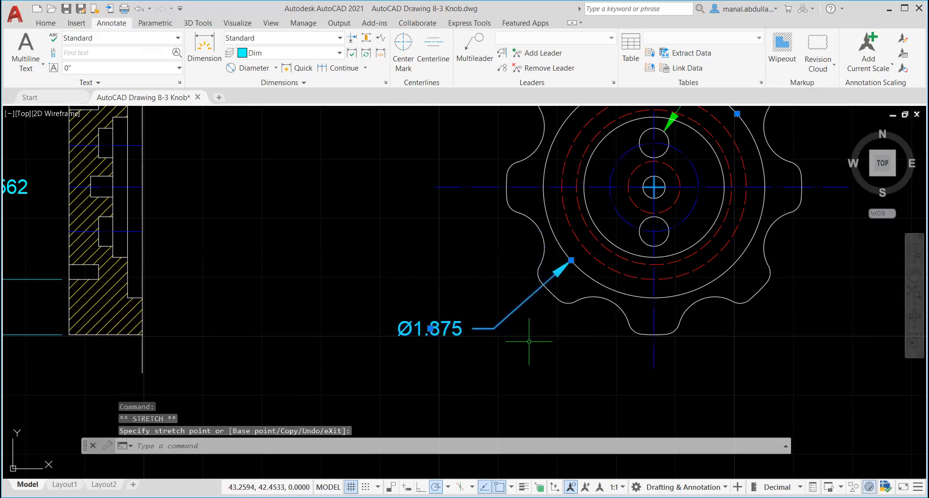
- Add a diameter dimension to the innermost large continuous circle of the right-hand knob view, with its text above and left of the knob
{"action": "scroll", "coordinate": [572, 324], "scroll_direction": "down", "scroll_amount": 2}
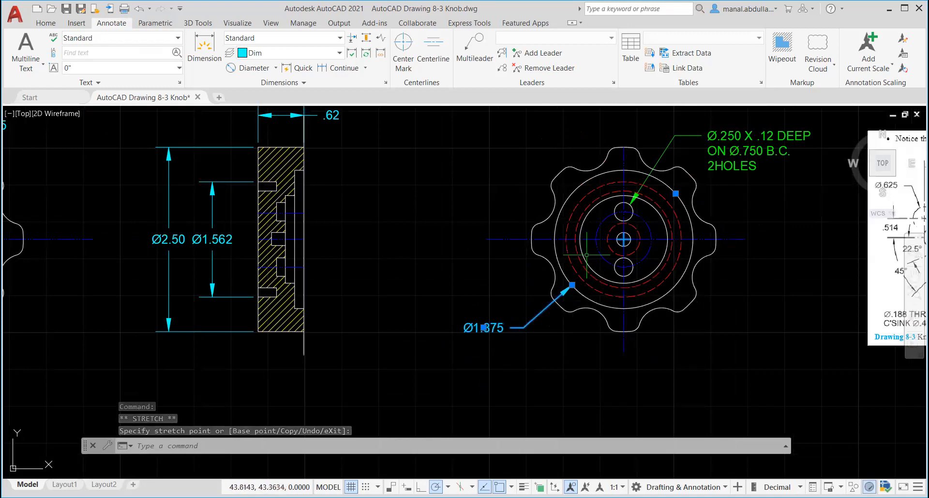
{"action": "left_click", "coordinate": [241, 68]}
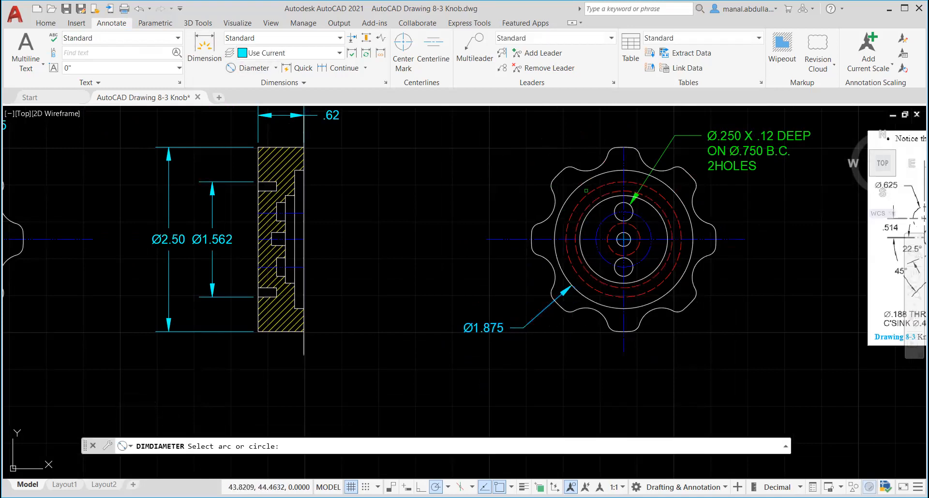
{"action": "left_click", "coordinate": [593, 208]}
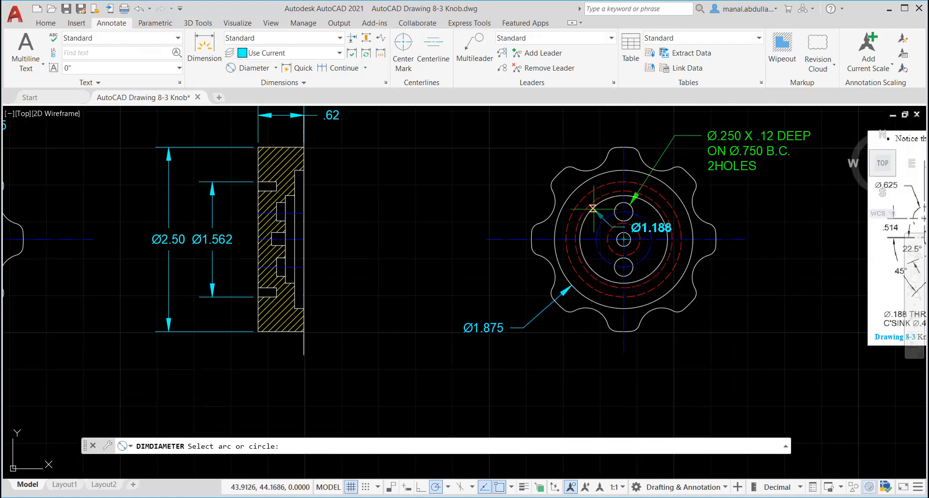
{"action": "left_click", "coordinate": [545, 157]}
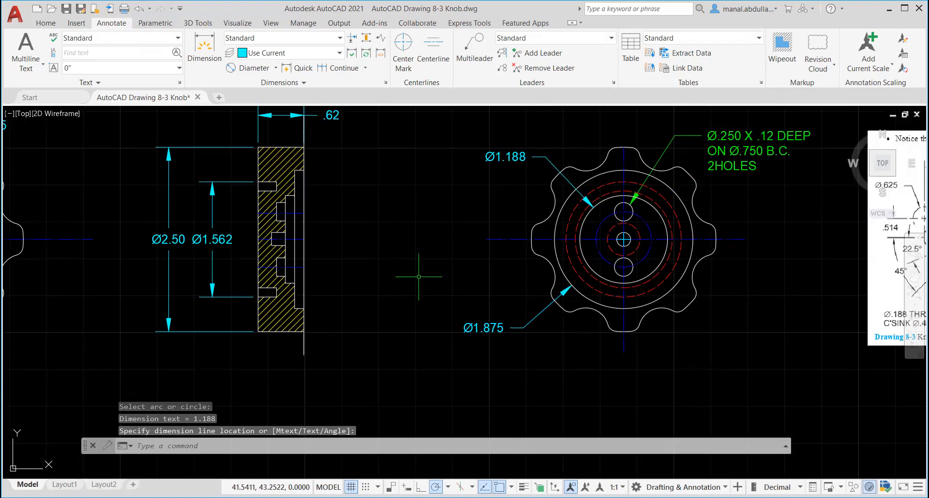
- Add a horizontal linear dimension for the inner recess depth, between the lower corners of the two recess steps, below the section view
{"action": "left_click", "coordinate": [276, 68]}
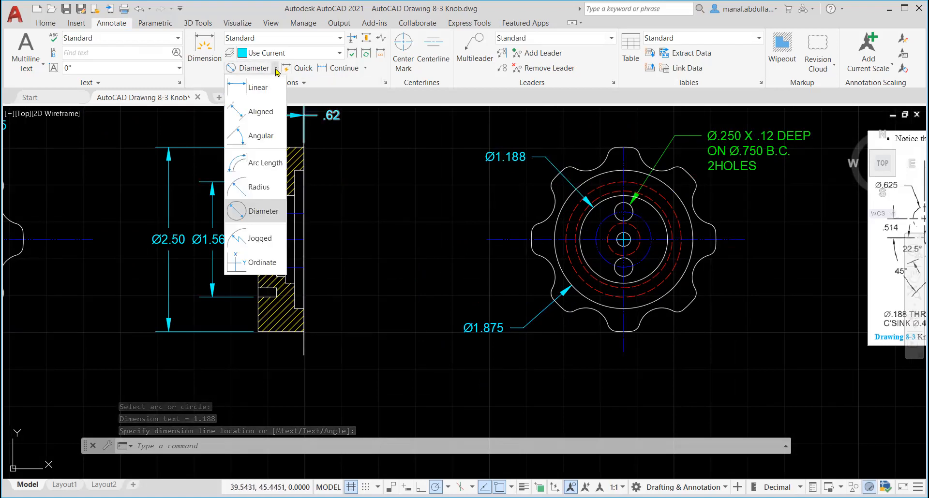
{"action": "left_click", "coordinate": [262, 88]}
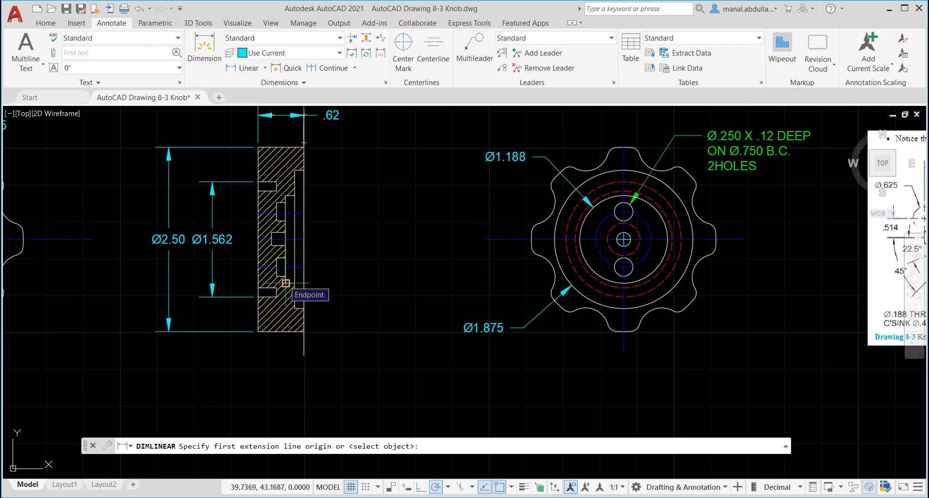
{"action": "left_click", "coordinate": [295, 307]}
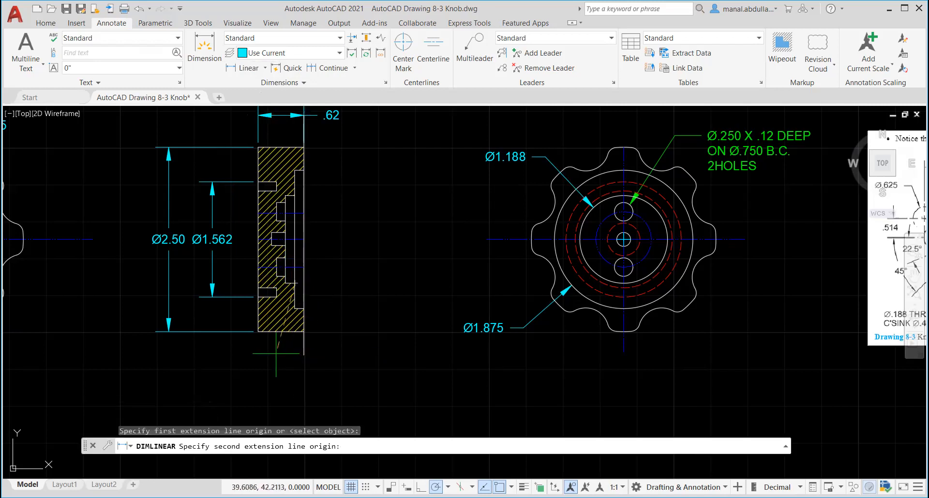
{"action": "key", "text": "Escape"}
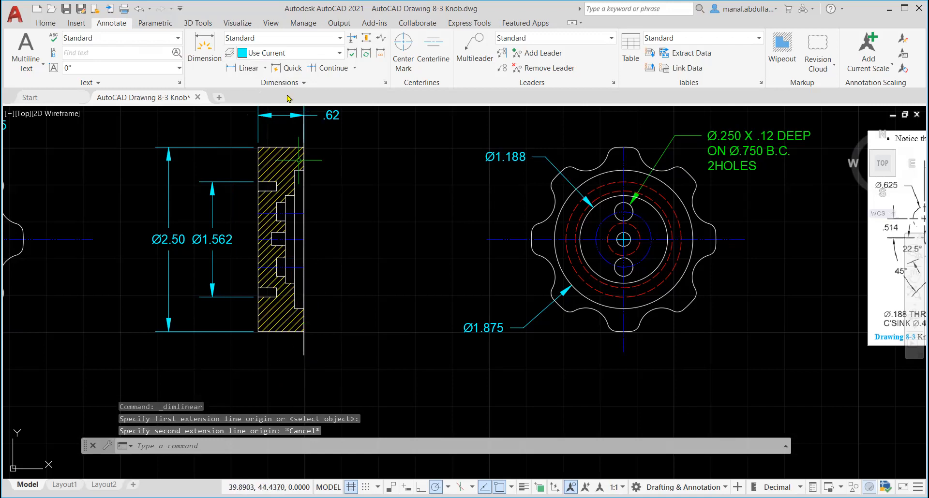
{"action": "left_click", "coordinate": [243, 68]}
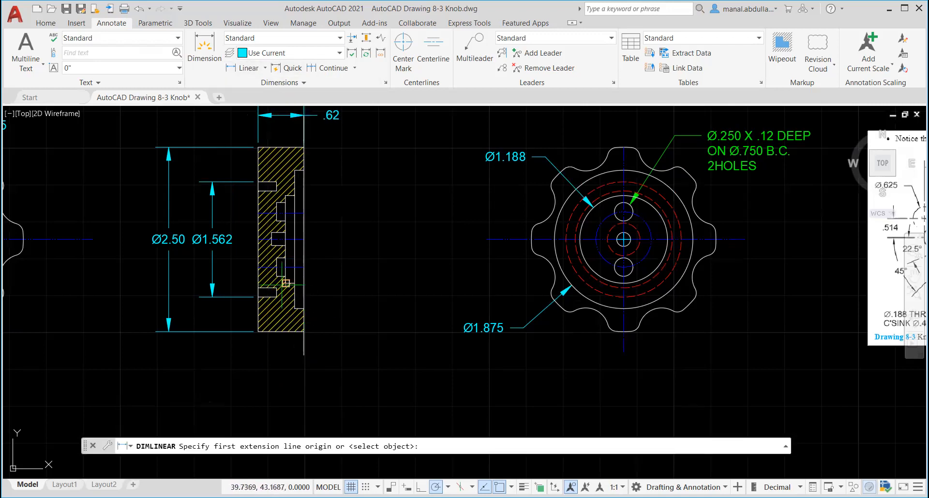
{"action": "scroll", "coordinate": [286, 290], "scroll_direction": "up", "scroll_amount": 2}
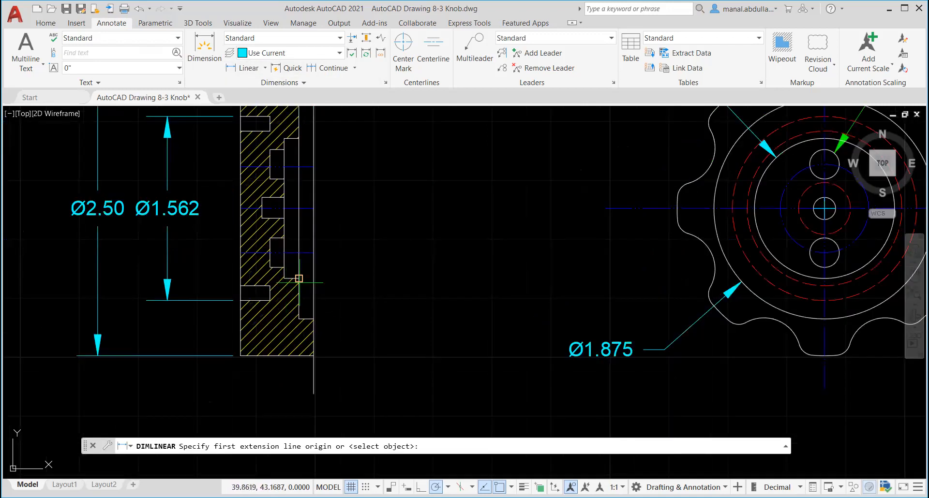
{"action": "left_click", "coordinate": [284, 278]}
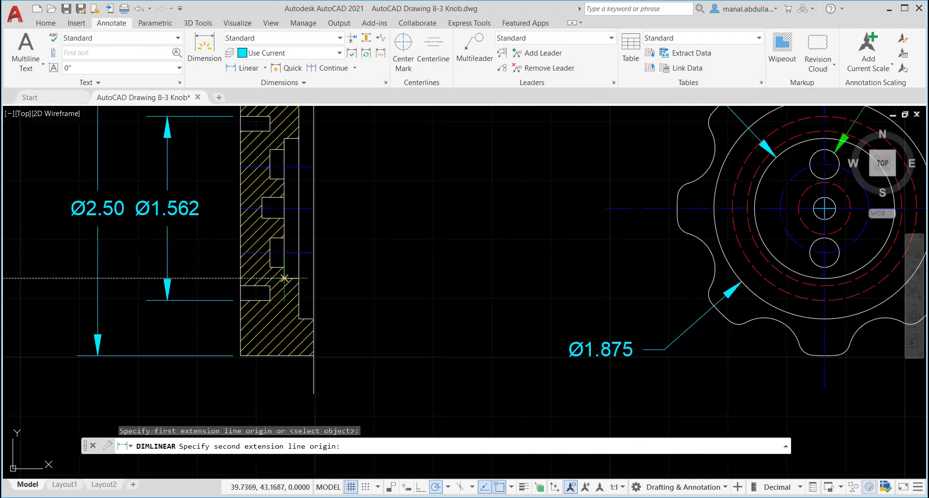
{"action": "left_click", "coordinate": [300, 319]}
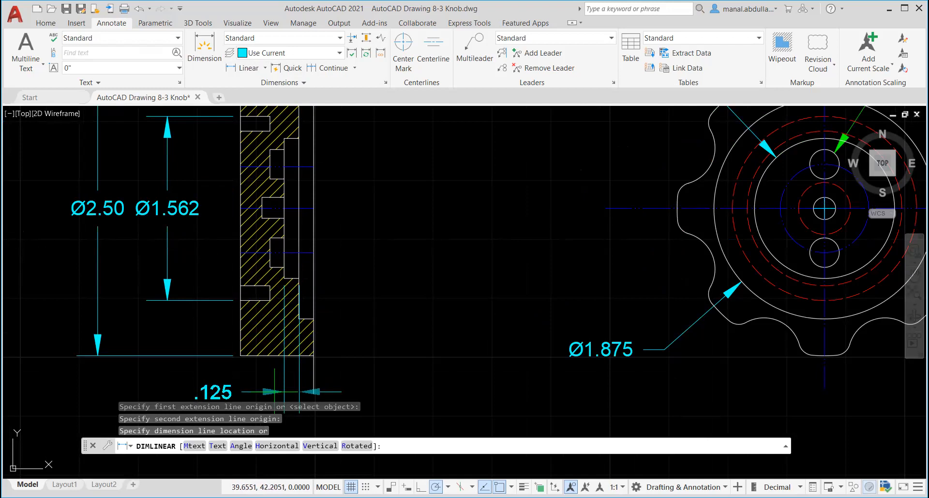
{"action": "left_click", "coordinate": [274, 392]}
{"action": "scroll", "coordinate": [363, 377], "scroll_direction": "down", "scroll_amount": 2}
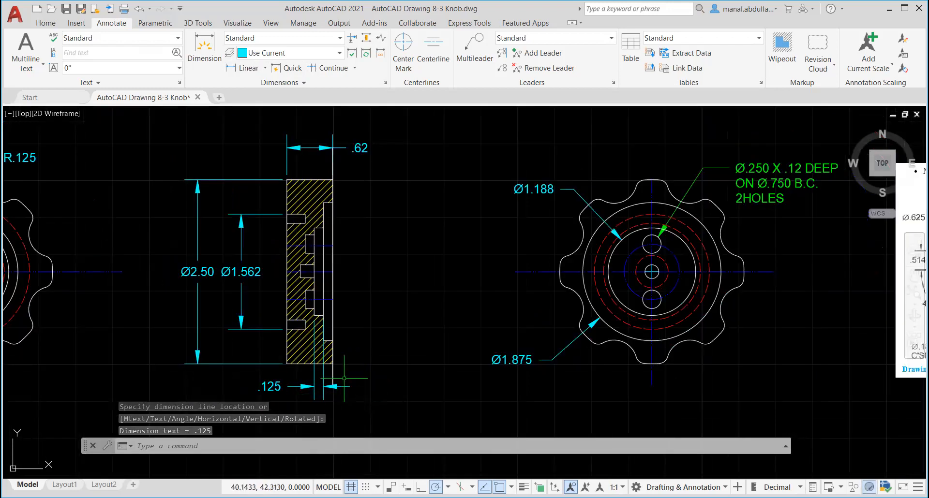
- Compare the dimensions on the section view and right-hand knob with the reference image
{"action": "scroll", "coordinate": [364, 363], "scroll_direction": "up", "scroll_amount": 5}
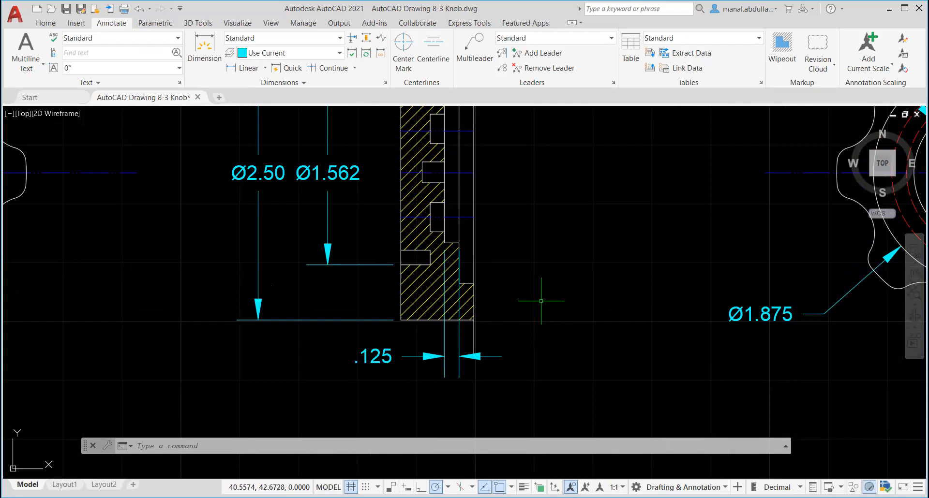
{"action": "scroll", "coordinate": [541, 301], "scroll_direction": "down", "scroll_amount": 4}
{"action": "mouse_move", "coordinate": [564, 270]}
{"action": "middle_mouse_down"}
{"action": "mouse_move", "coordinate": [479, 333]}
{"action": "mouse_move", "coordinate": [404, 339]}
{"action": "mouse_move", "coordinate": [390, 308]}
{"action": "middle_mouse_up"}
{"action": "scroll", "coordinate": [479, 333], "scroll_direction": "down", "scroll_amount": 2}
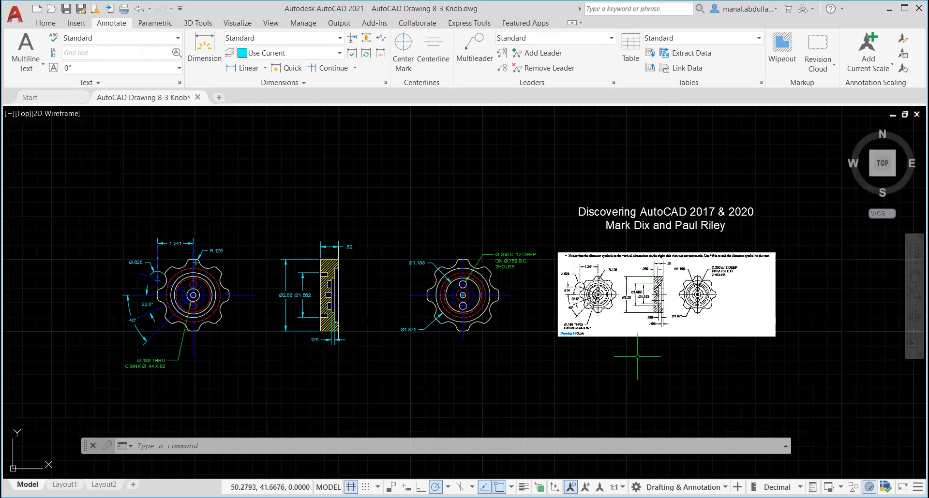
{"action": "scroll", "coordinate": [644, 357], "scroll_direction": "up", "scroll_amount": 2}
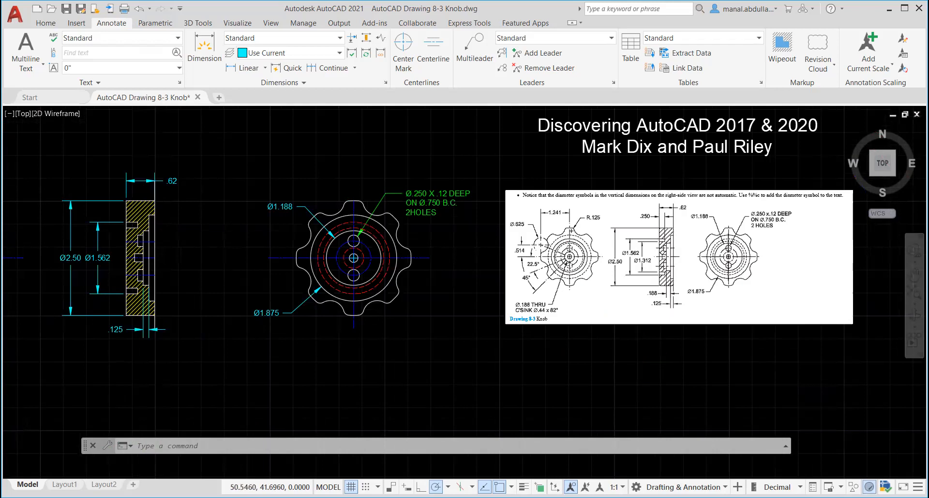
{"action": "scroll", "coordinate": [641, 355], "scroll_direction": "down", "scroll_amount": 2}
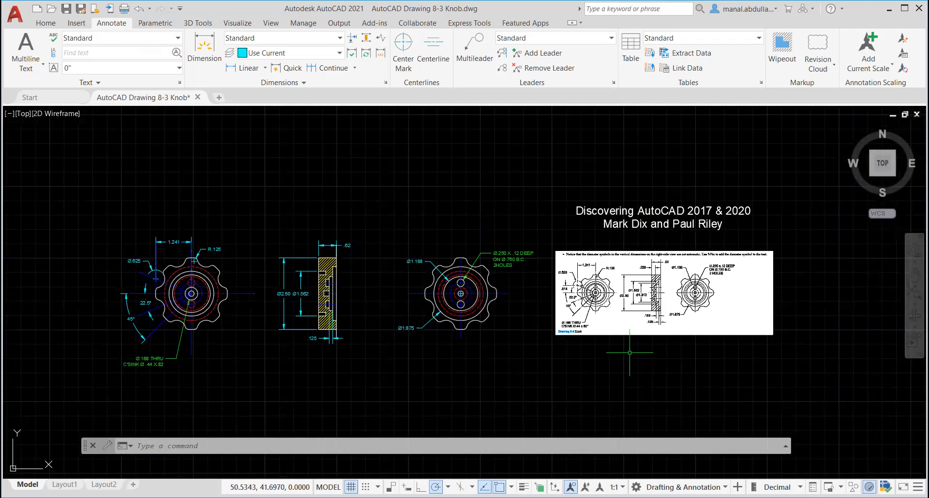